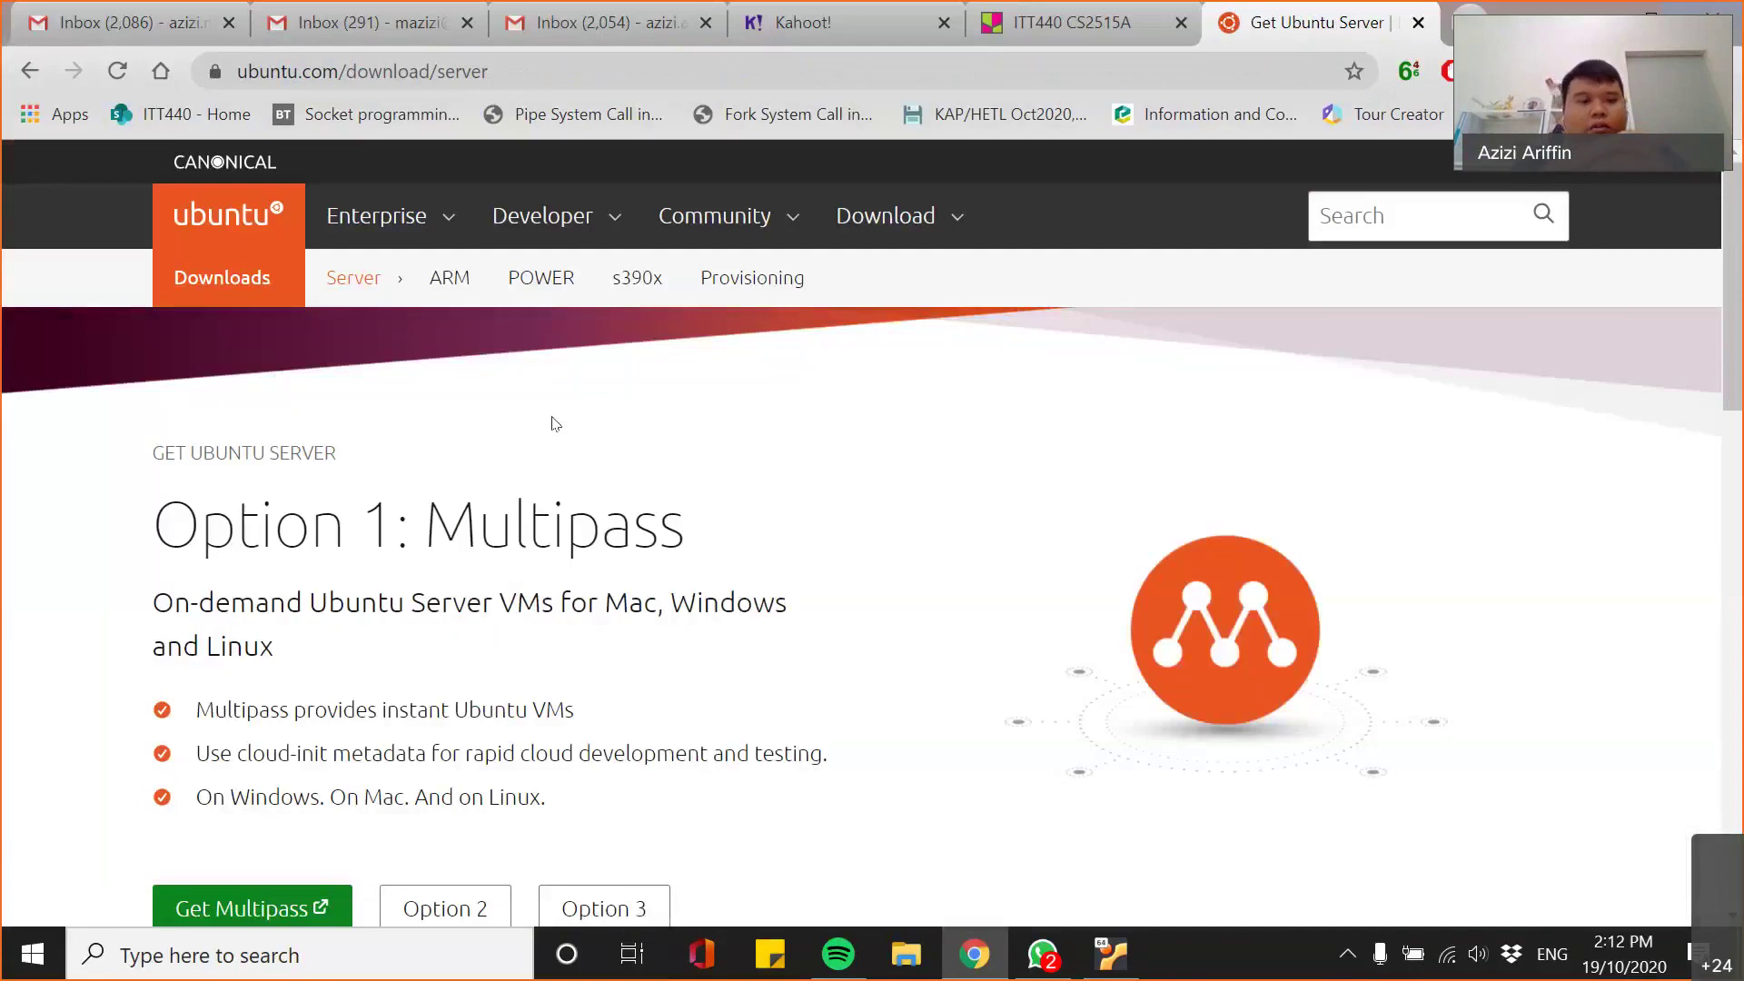
# - Go from Ubuntu Server's Option 3 manual install to the alternative downloads page
pyautogui.scroll(-6, 554, 422)
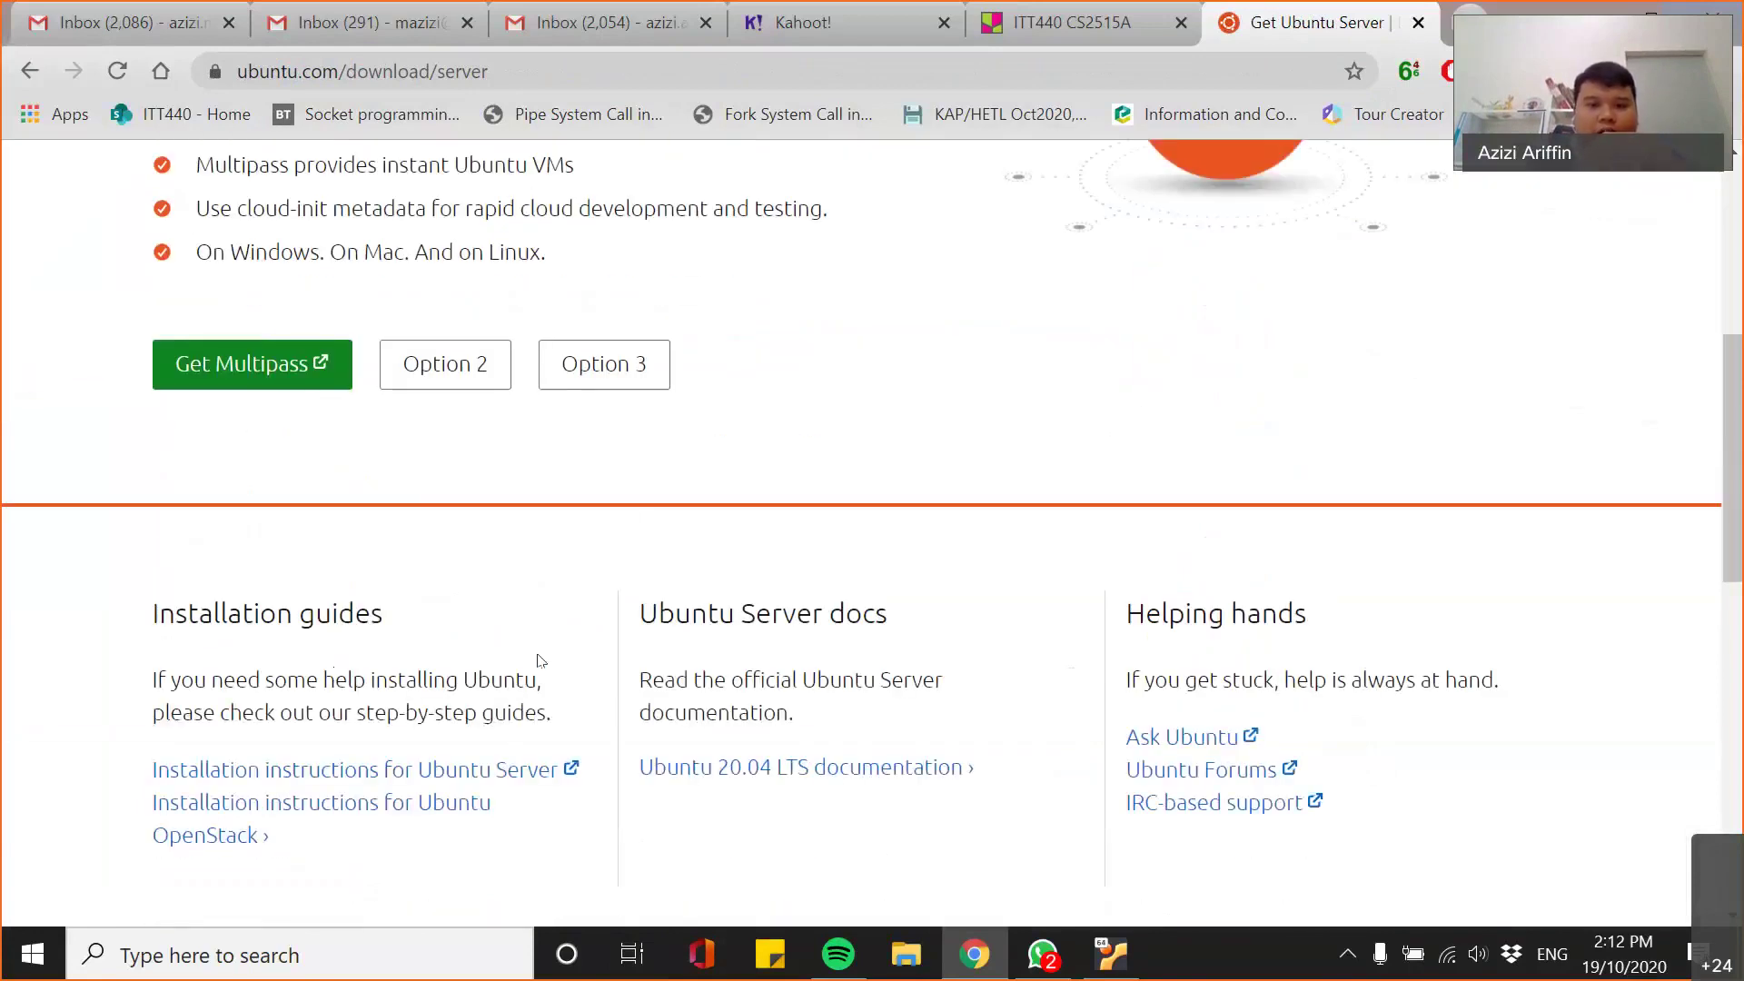
pyautogui.click(623, 380)
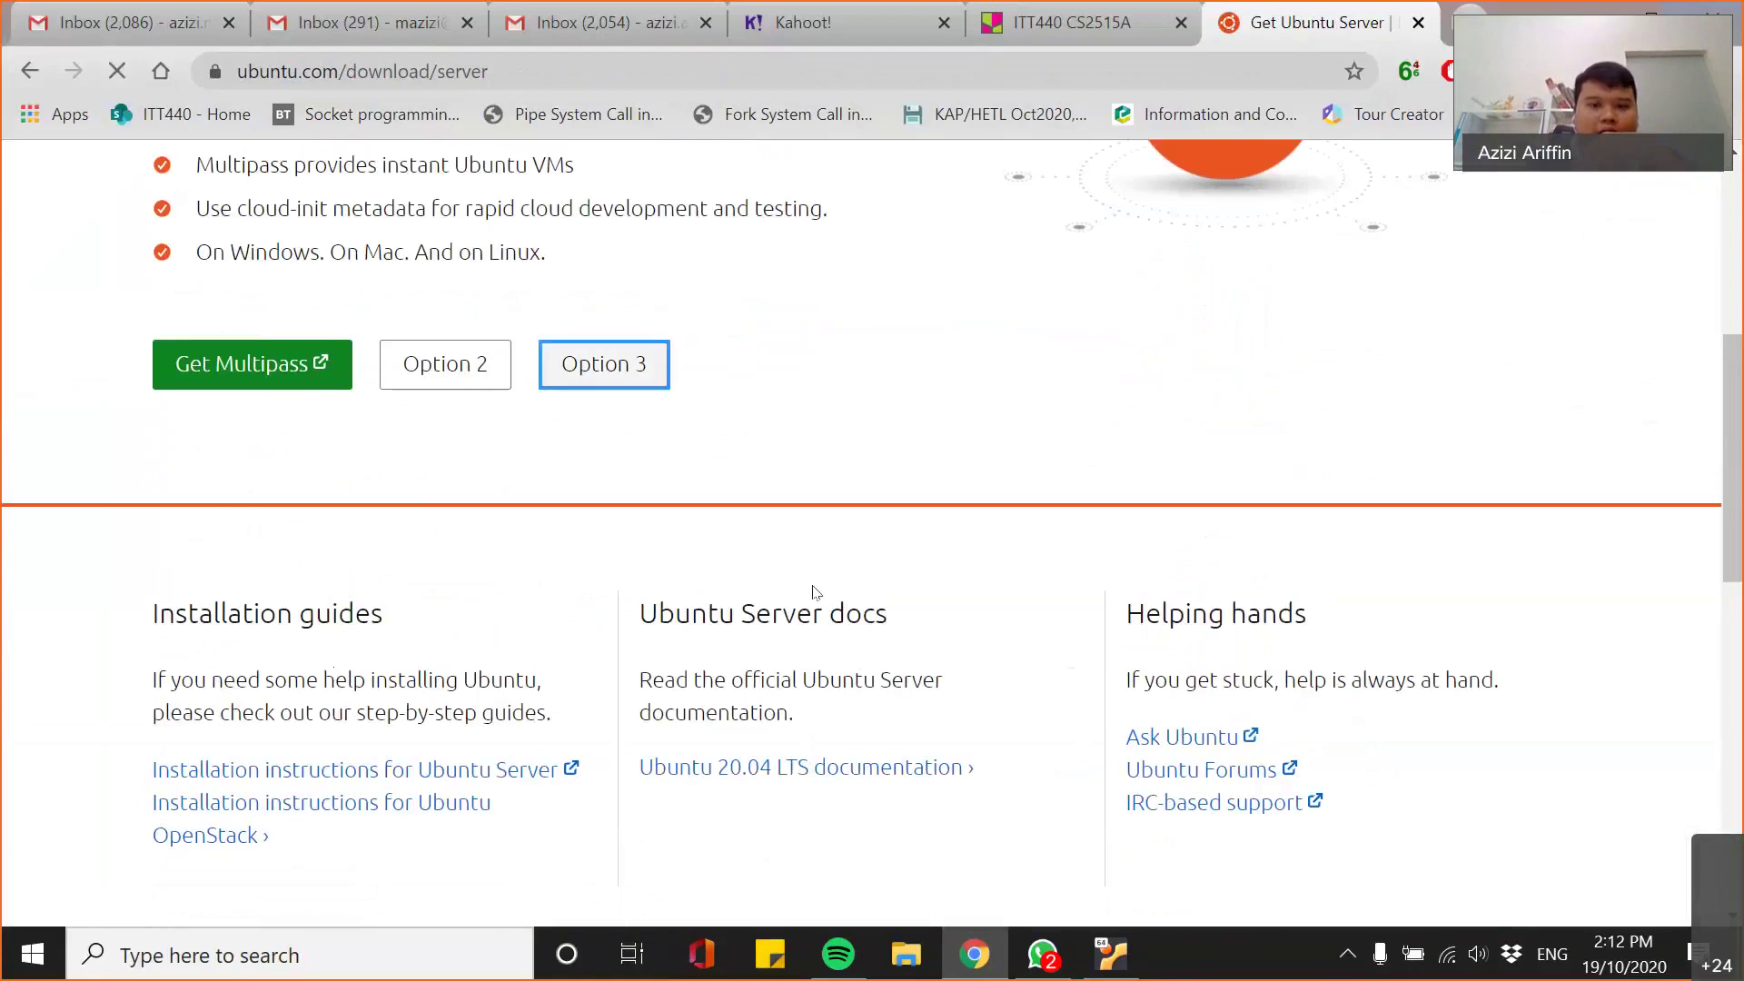
pyautogui.scroll(-2, 763, 695)
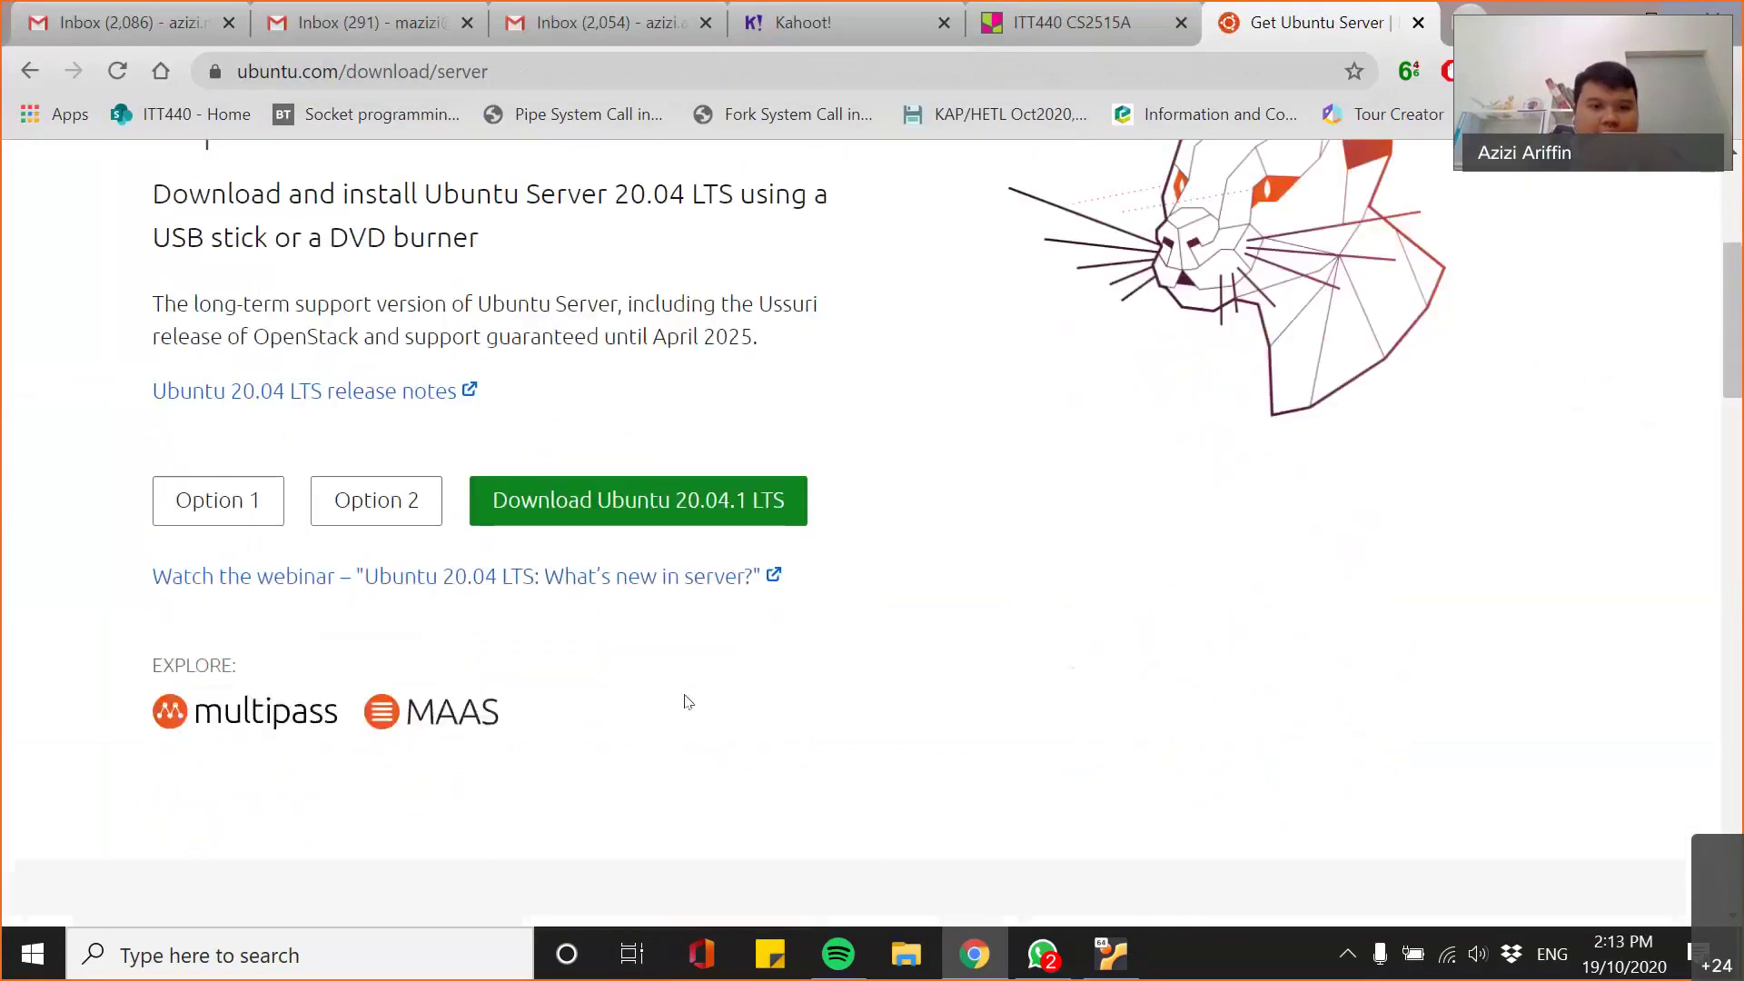
pyautogui.scroll(-4, 609, 727)
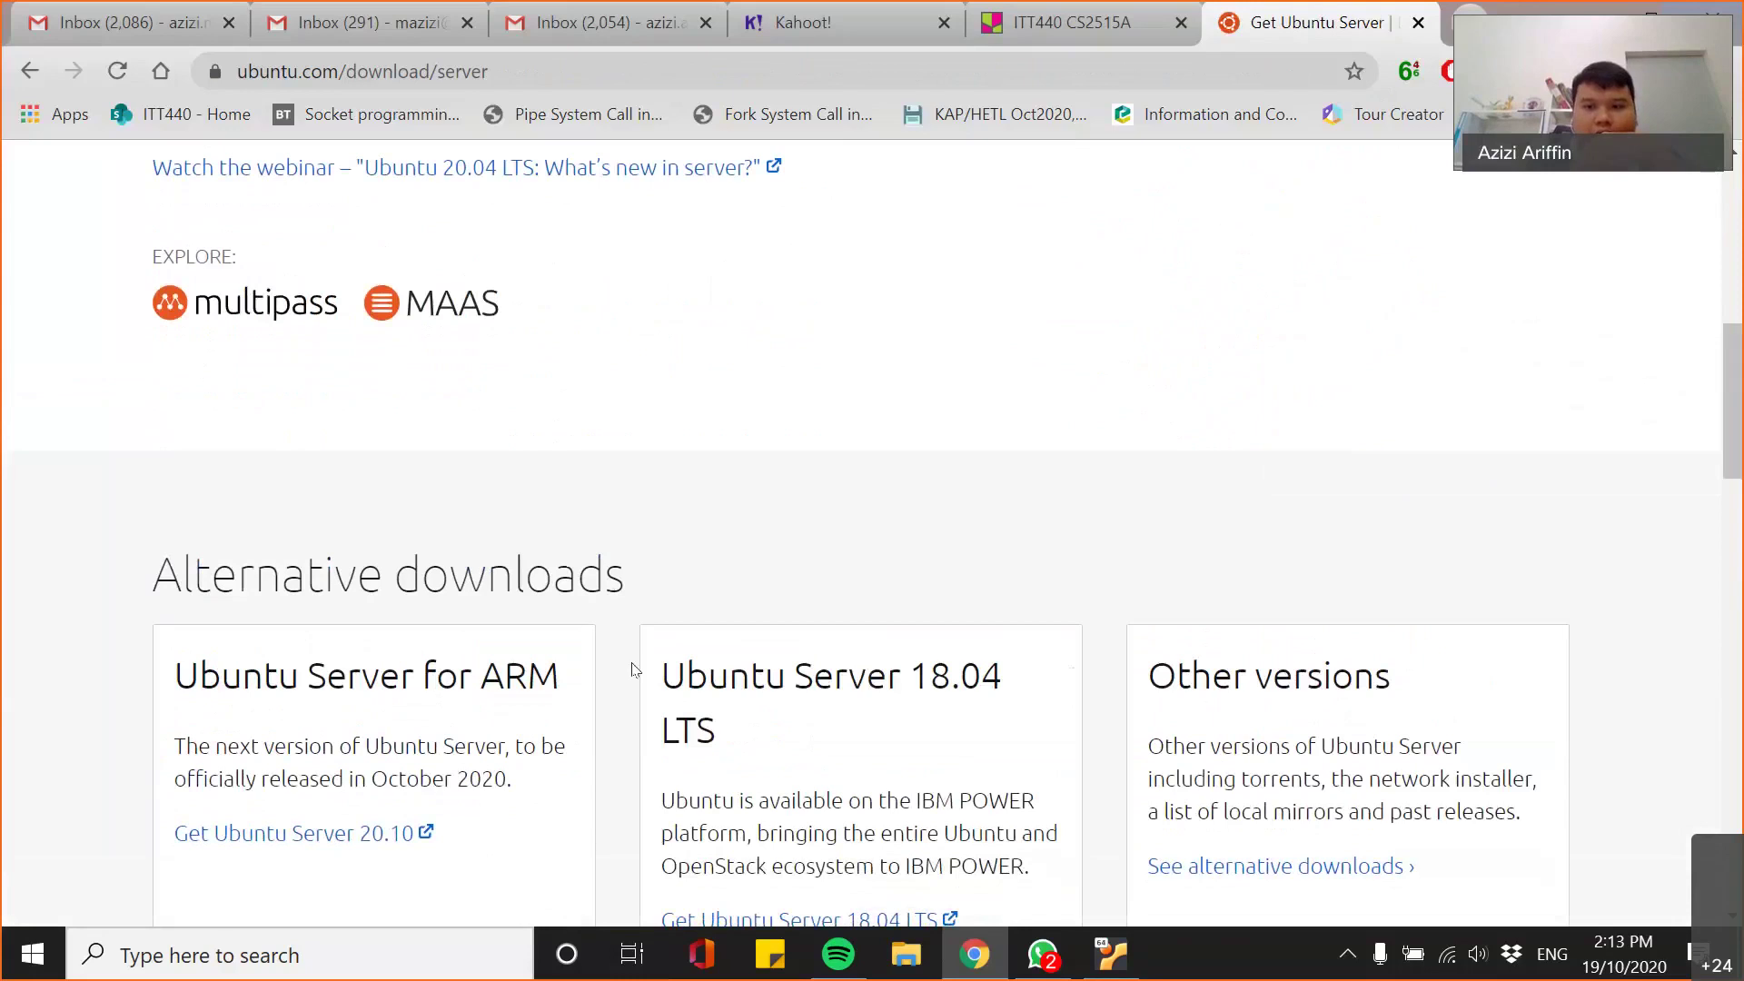
pyautogui.scroll(-3, 631, 708)
pyautogui.scroll(2, 1271, 727)
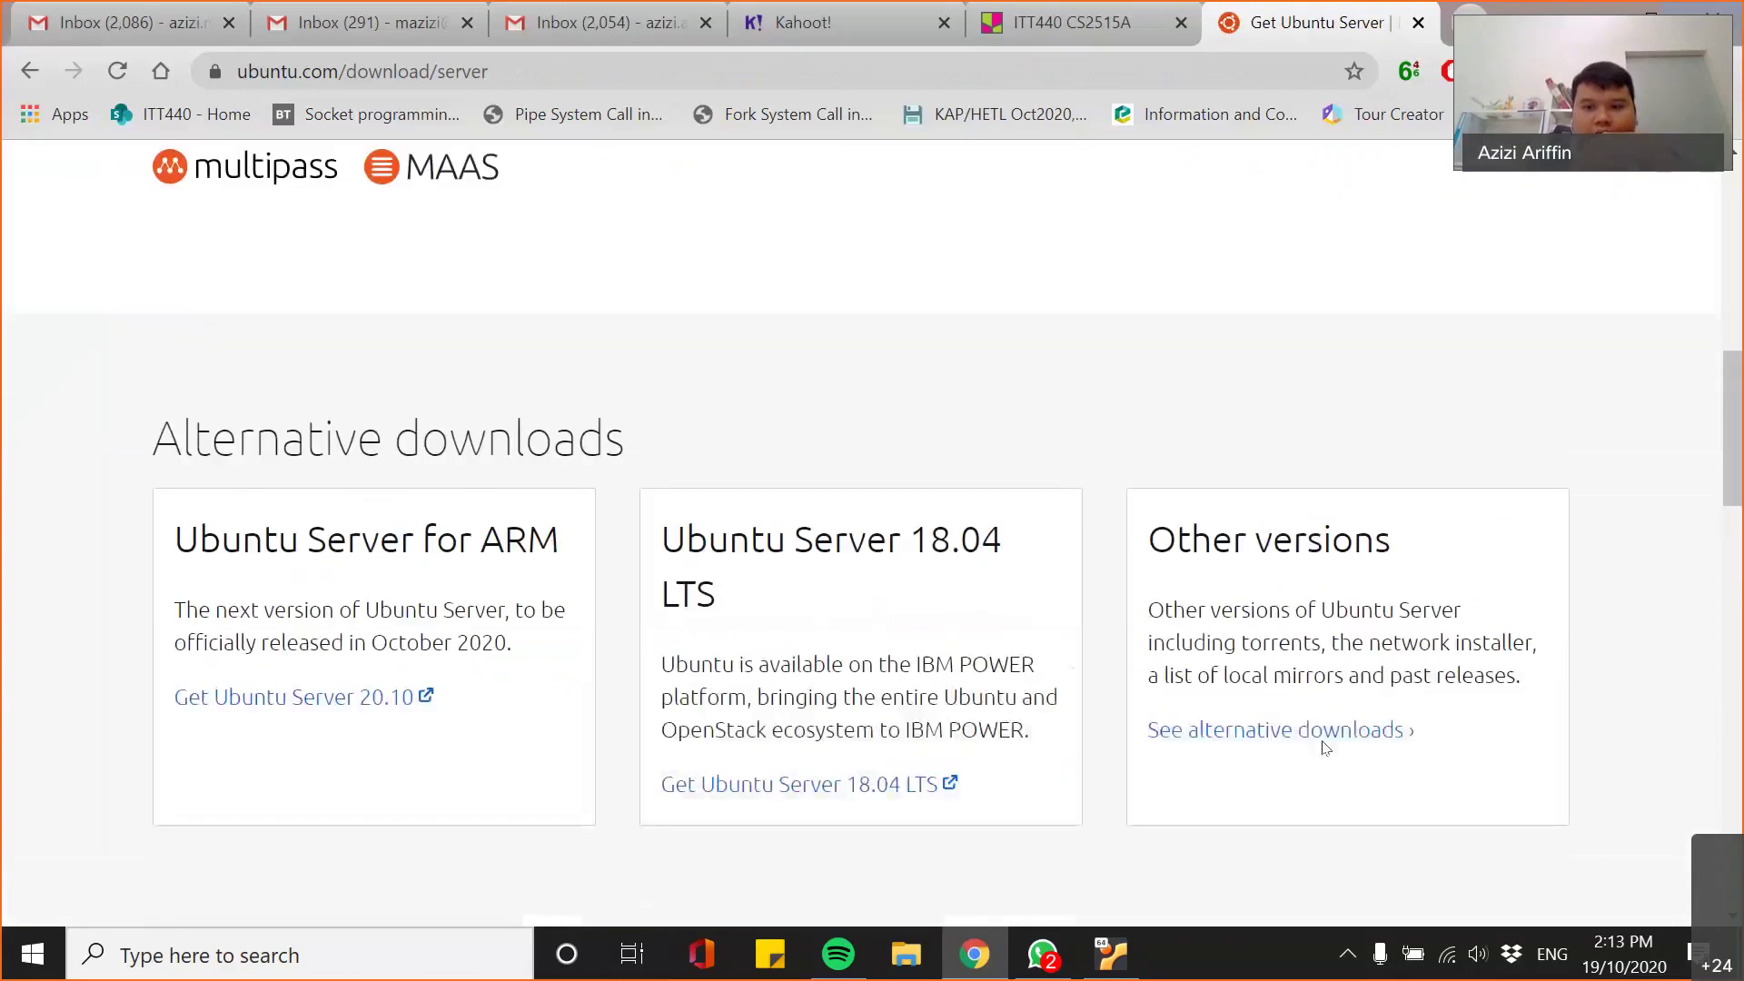
pyautogui.click(1217, 745)
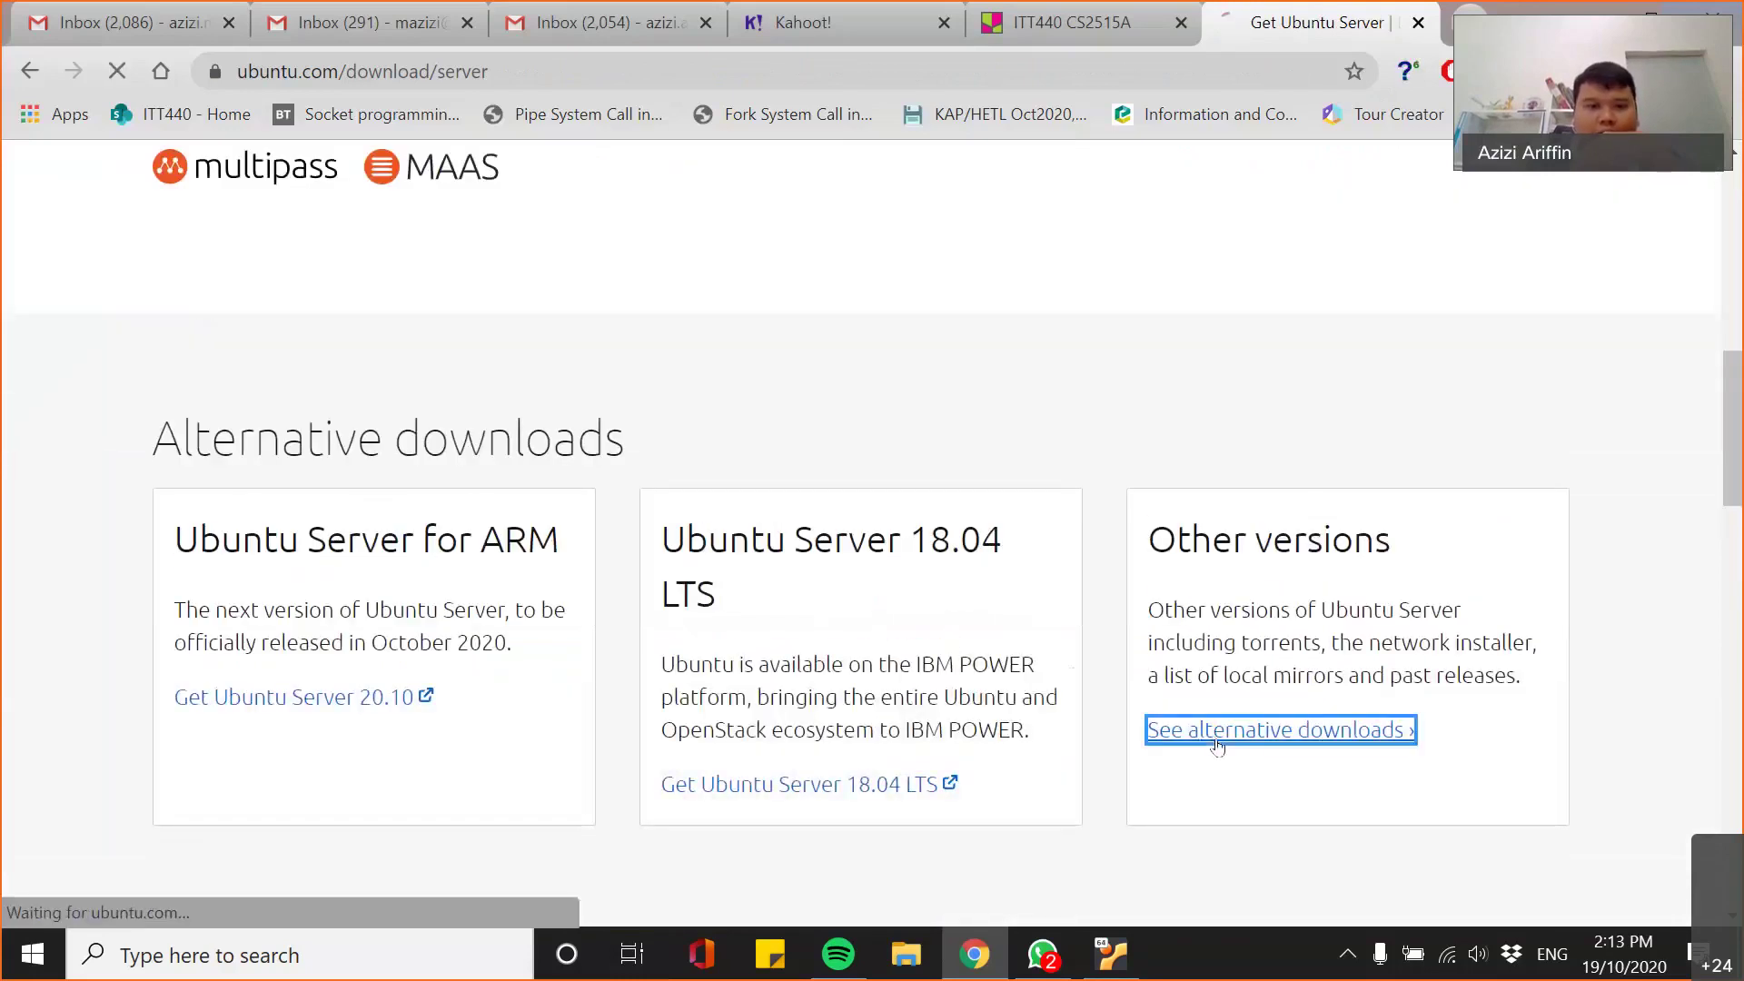
# - Follow the 'Past releases' link to reach the Ubuntu Releases list
pyautogui.scroll(-15, 712, 627)
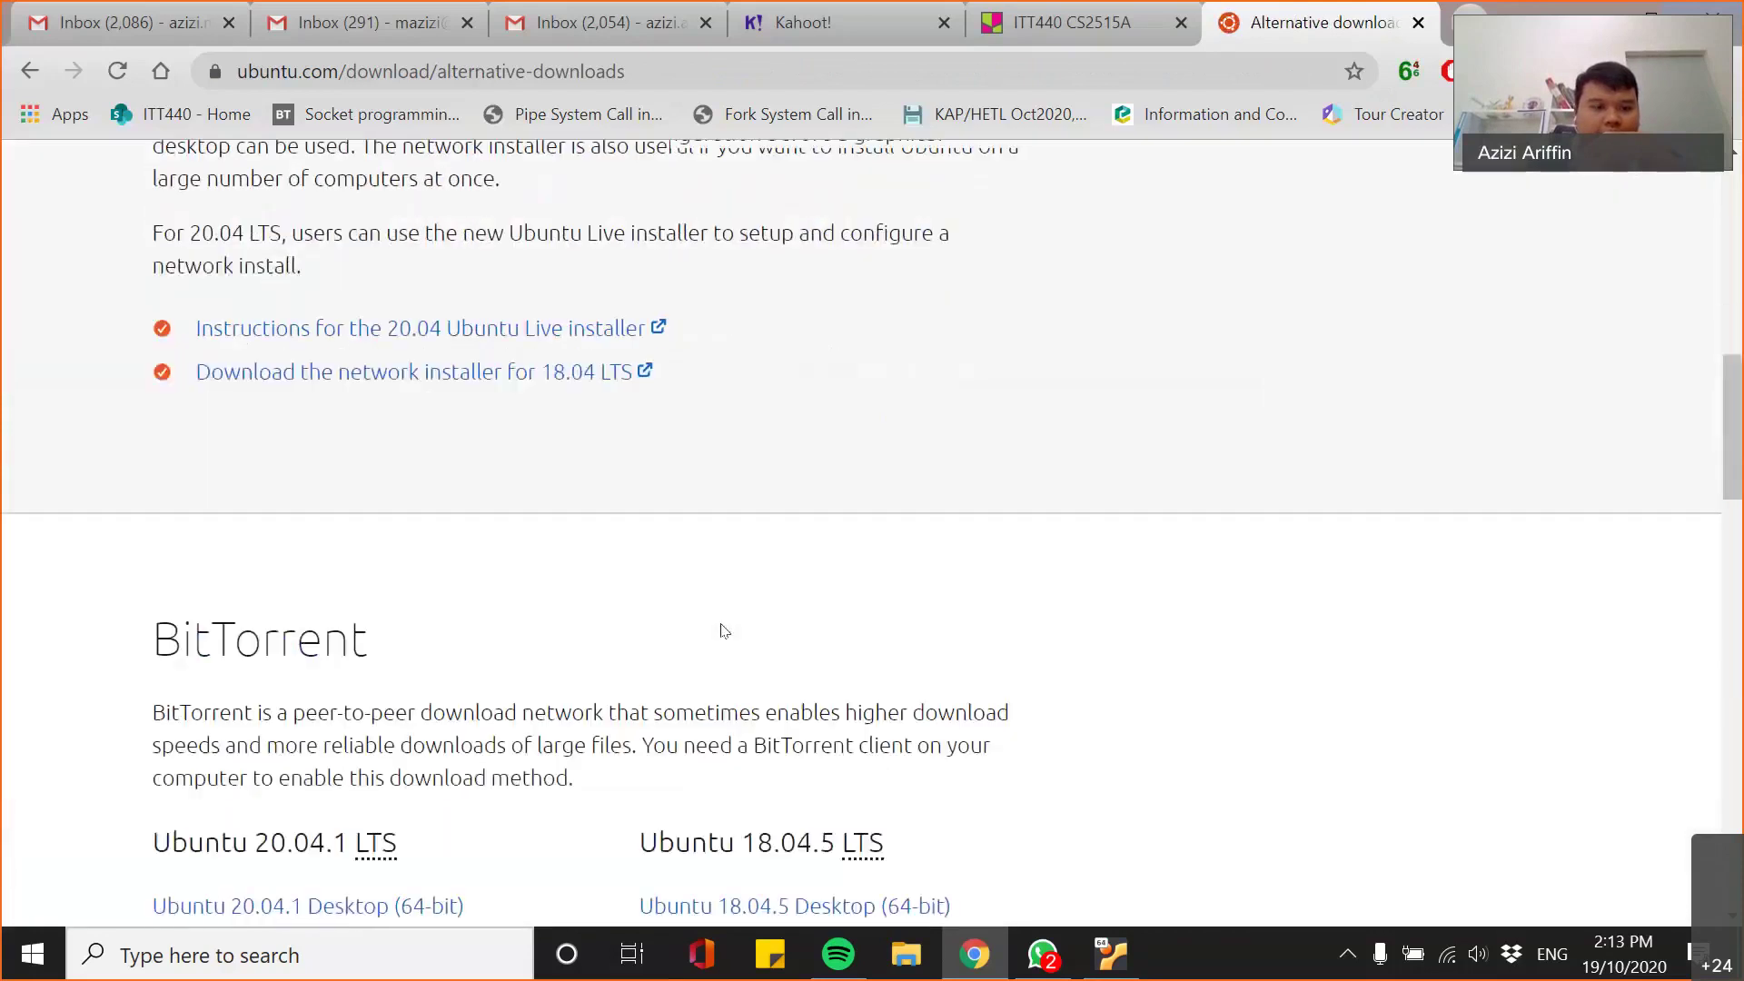
pyautogui.scroll(-8, 726, 630)
pyautogui.scroll(2, 557, 612)
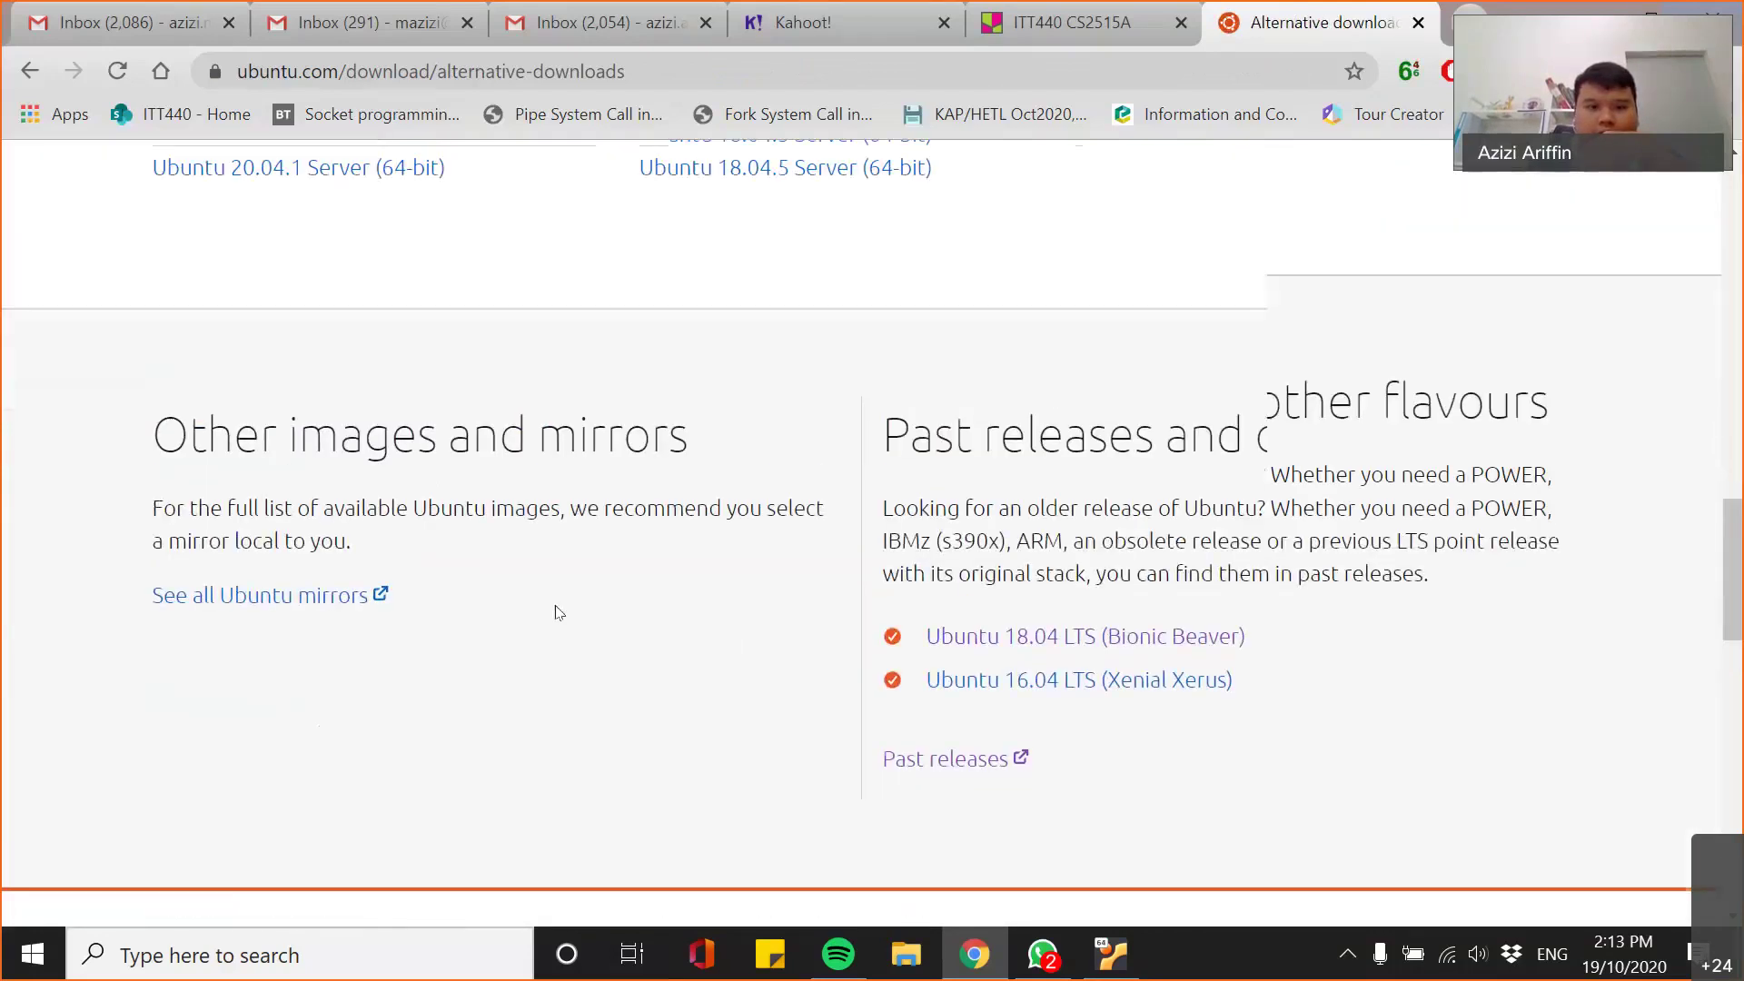
pyautogui.click(966, 866)
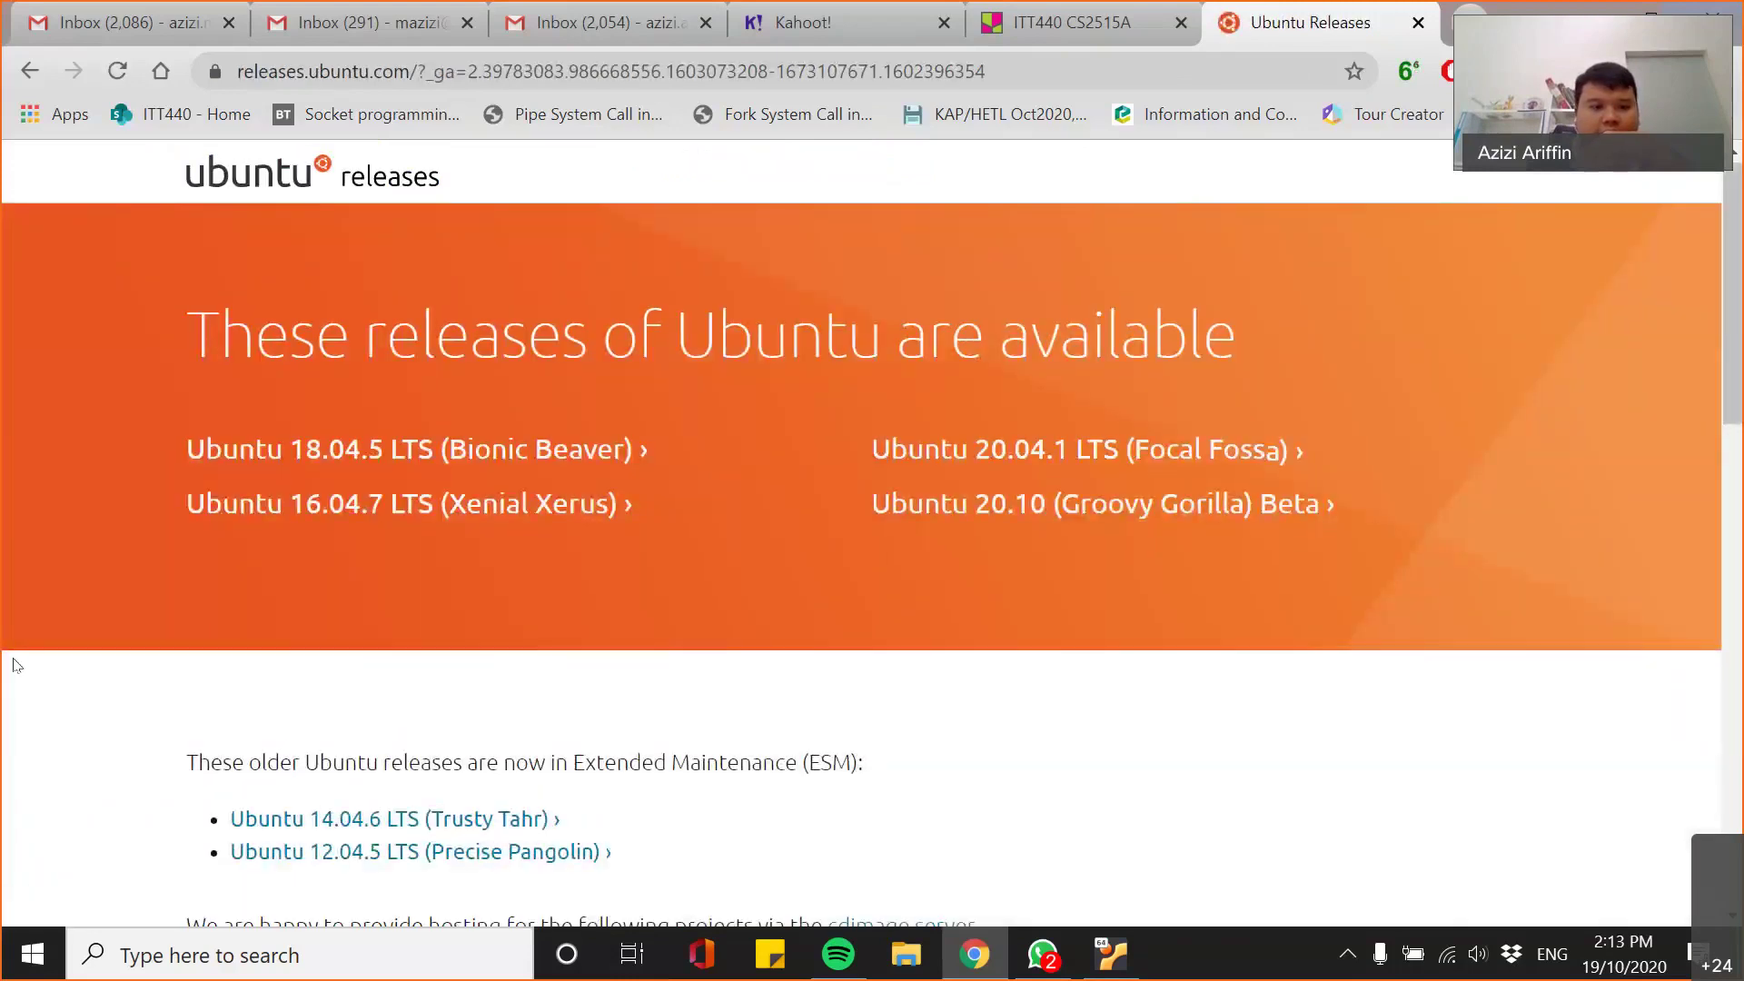
# - Look inside the 18.04.4 release folder, then return to the releases list
pyautogui.scroll(-10, 16, 656)
pyautogui.scroll(2, 75, 654)
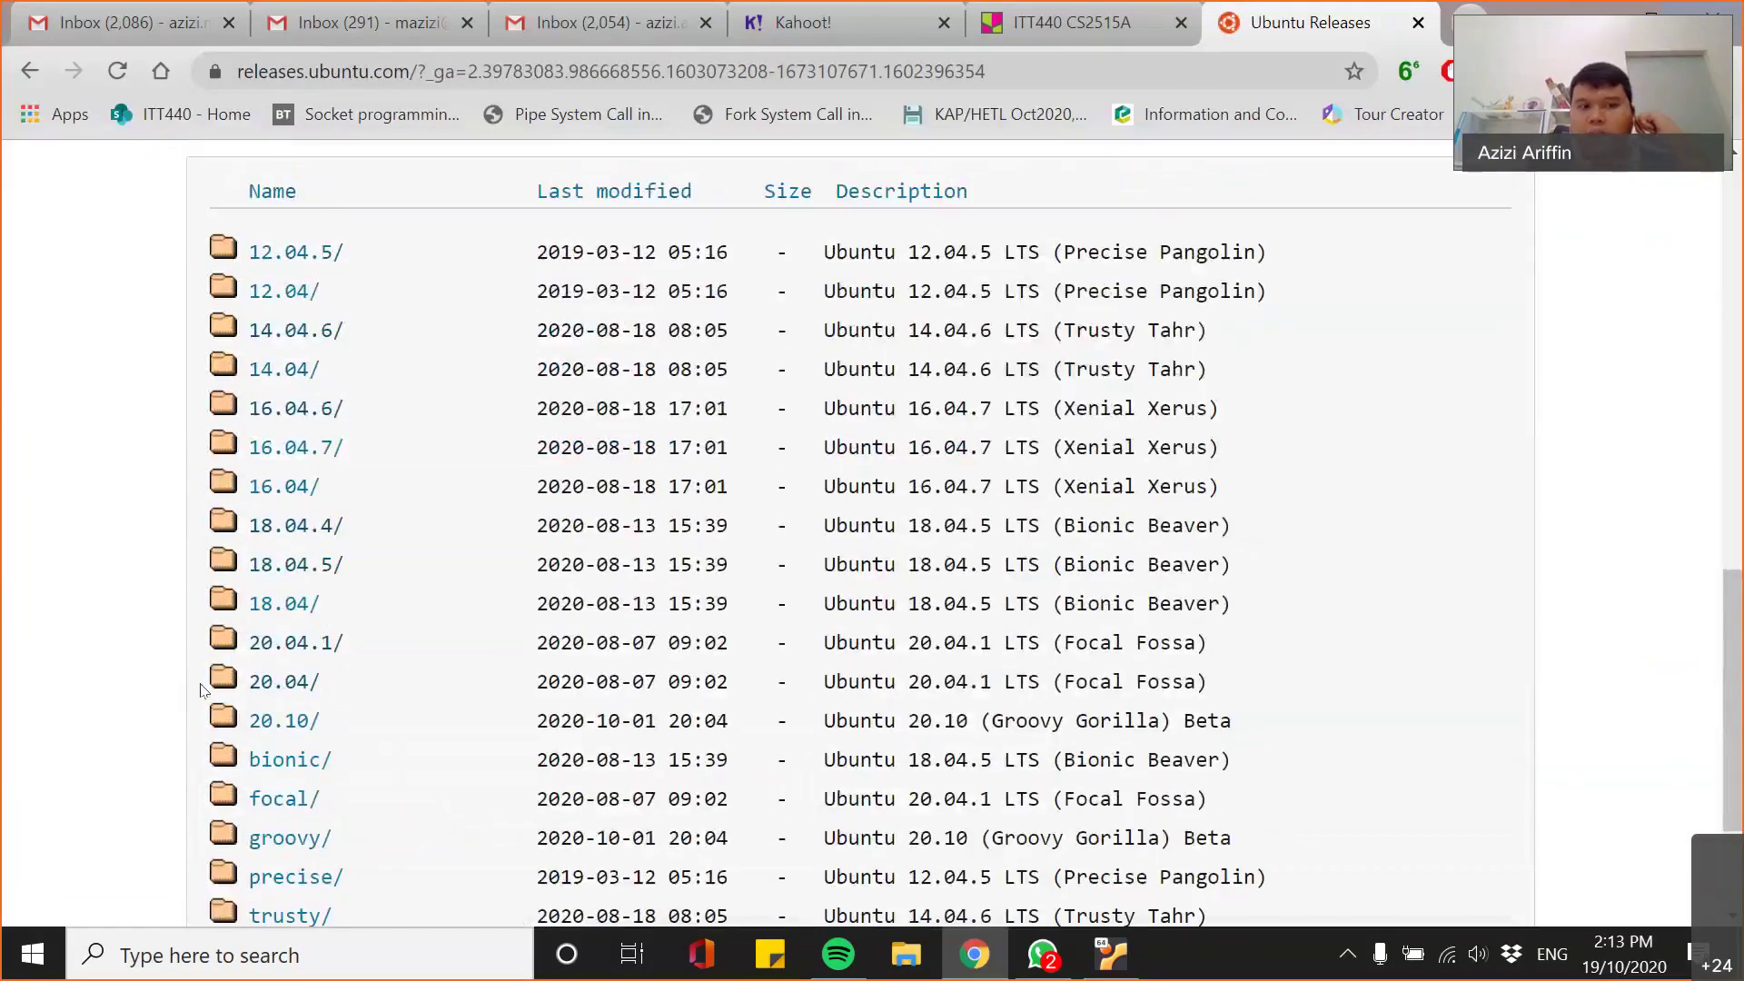
pyautogui.click(289, 534)
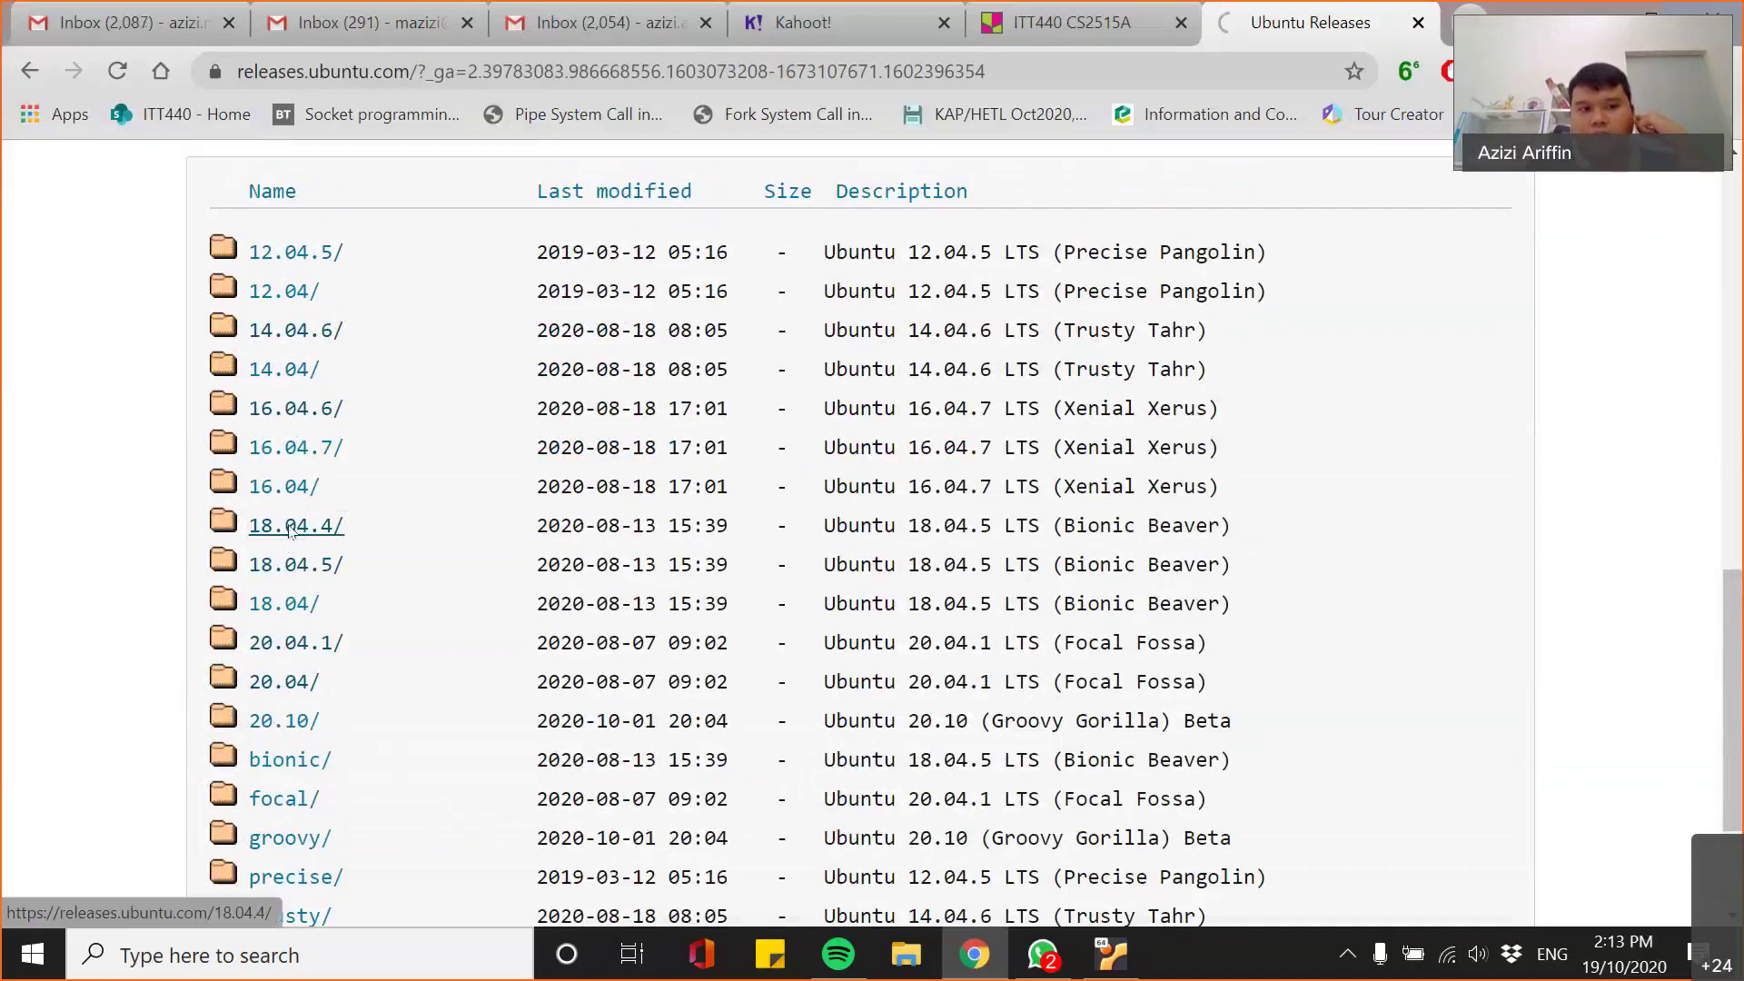
pyautogui.scroll(-3, 321, 663)
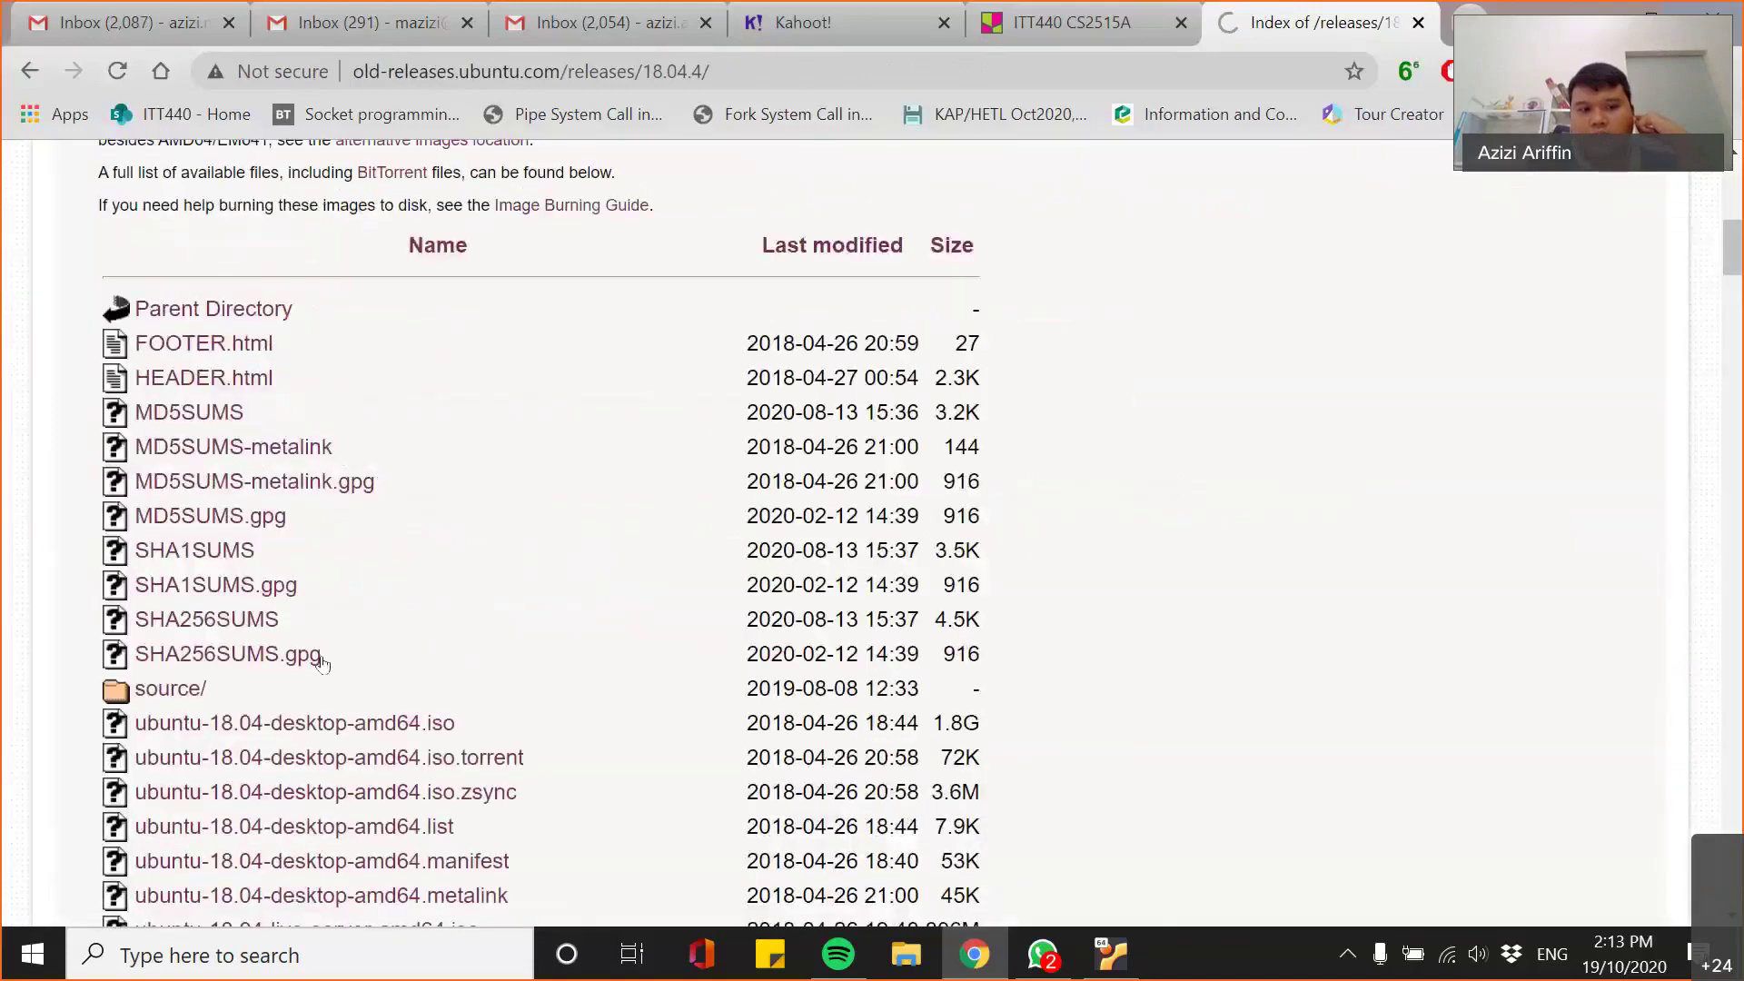
pyautogui.scroll(-5, 321, 663)
pyautogui.click(30, 70)
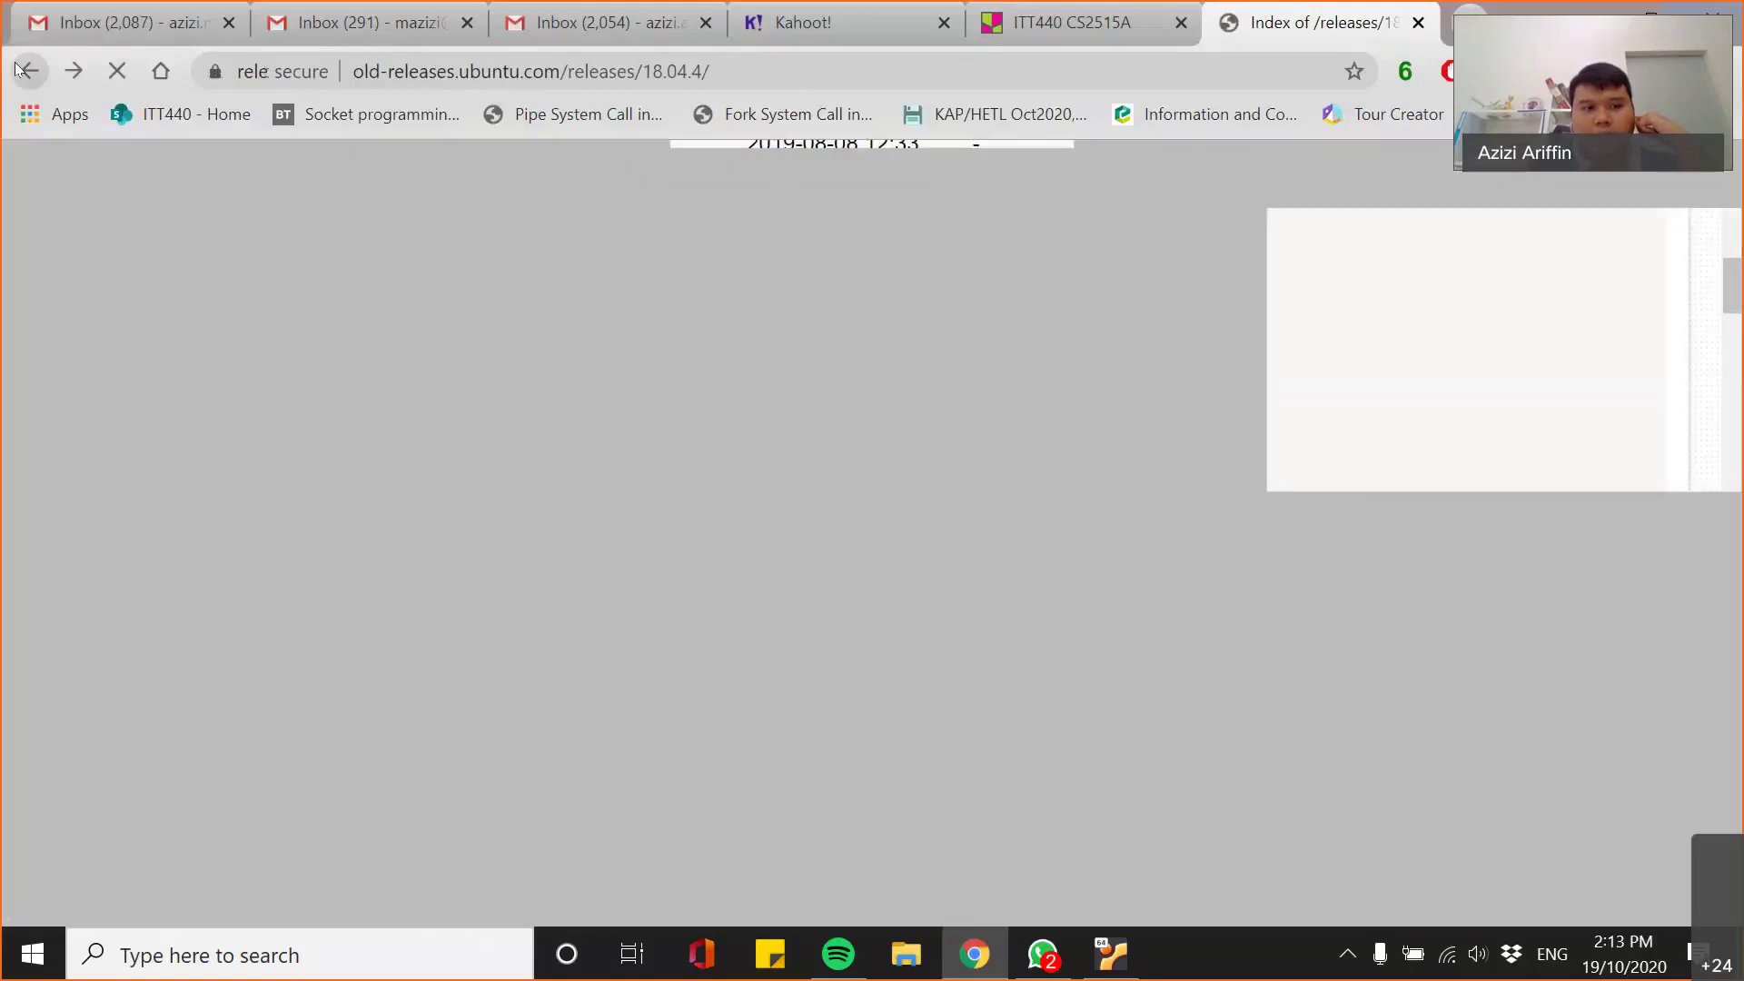
# - Open the 16.04.6 release page, browse its ISO image files, and shrink the browser window
pyautogui.click(288, 413)
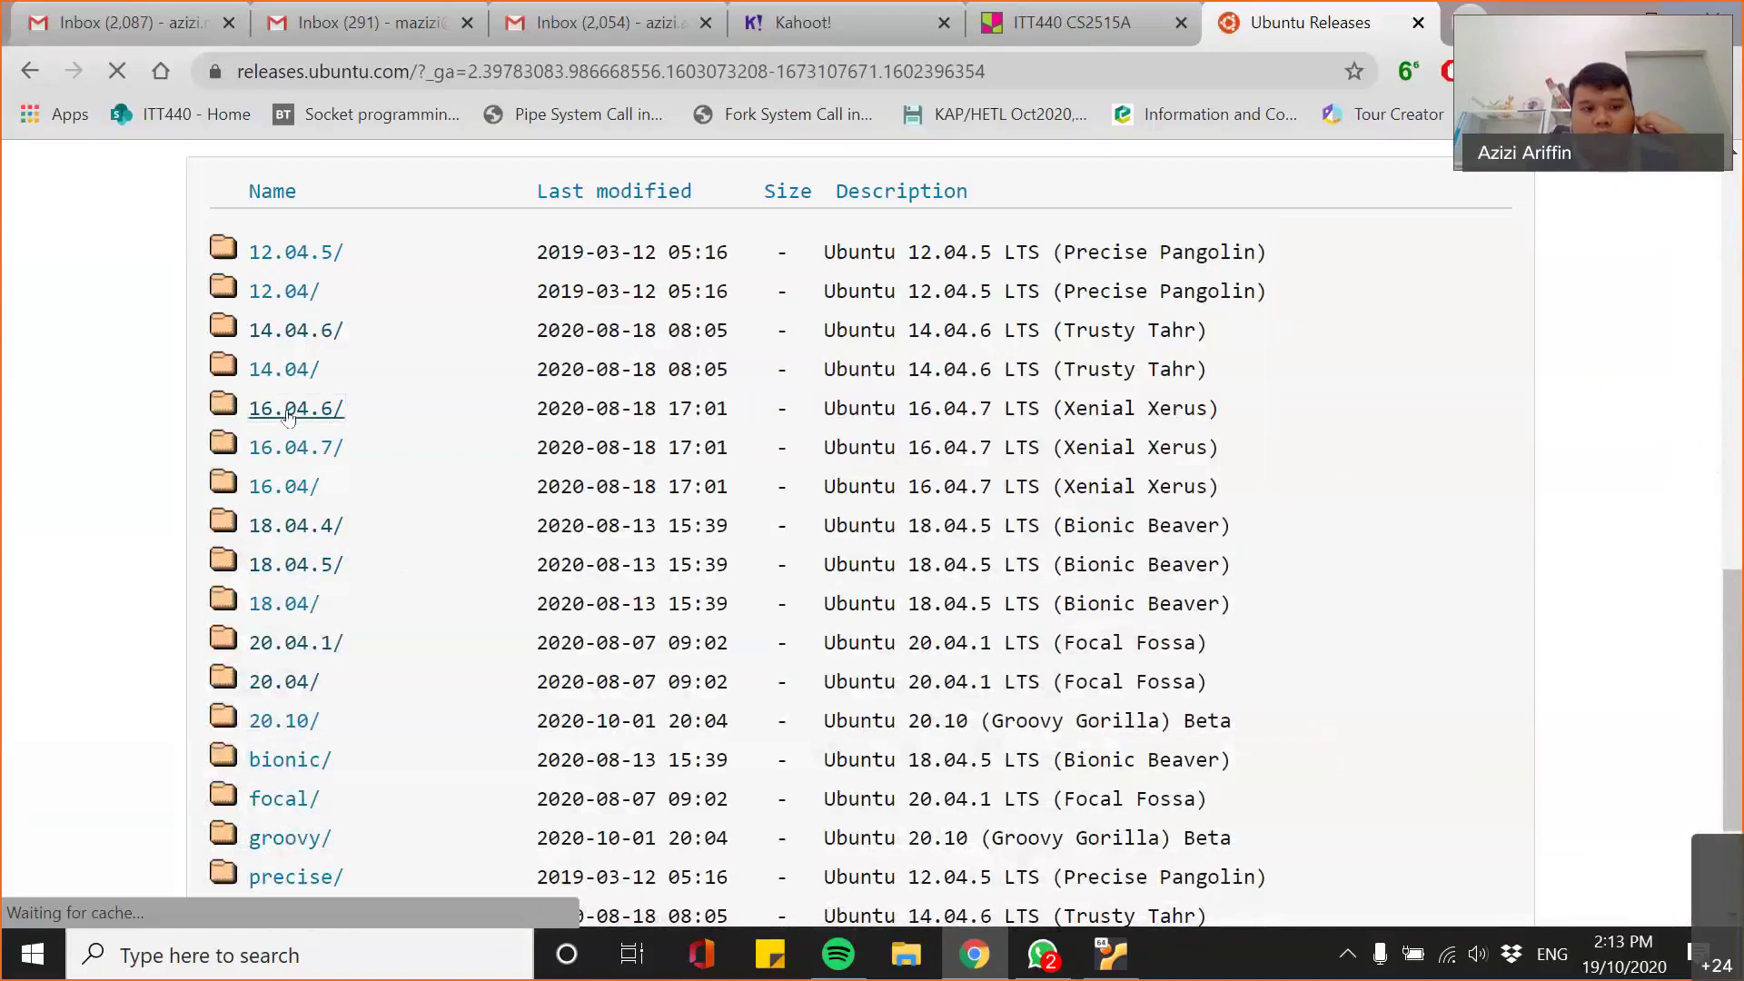
pyautogui.scroll(-5, 595, 668)
pyautogui.scroll(-15, 595, 668)
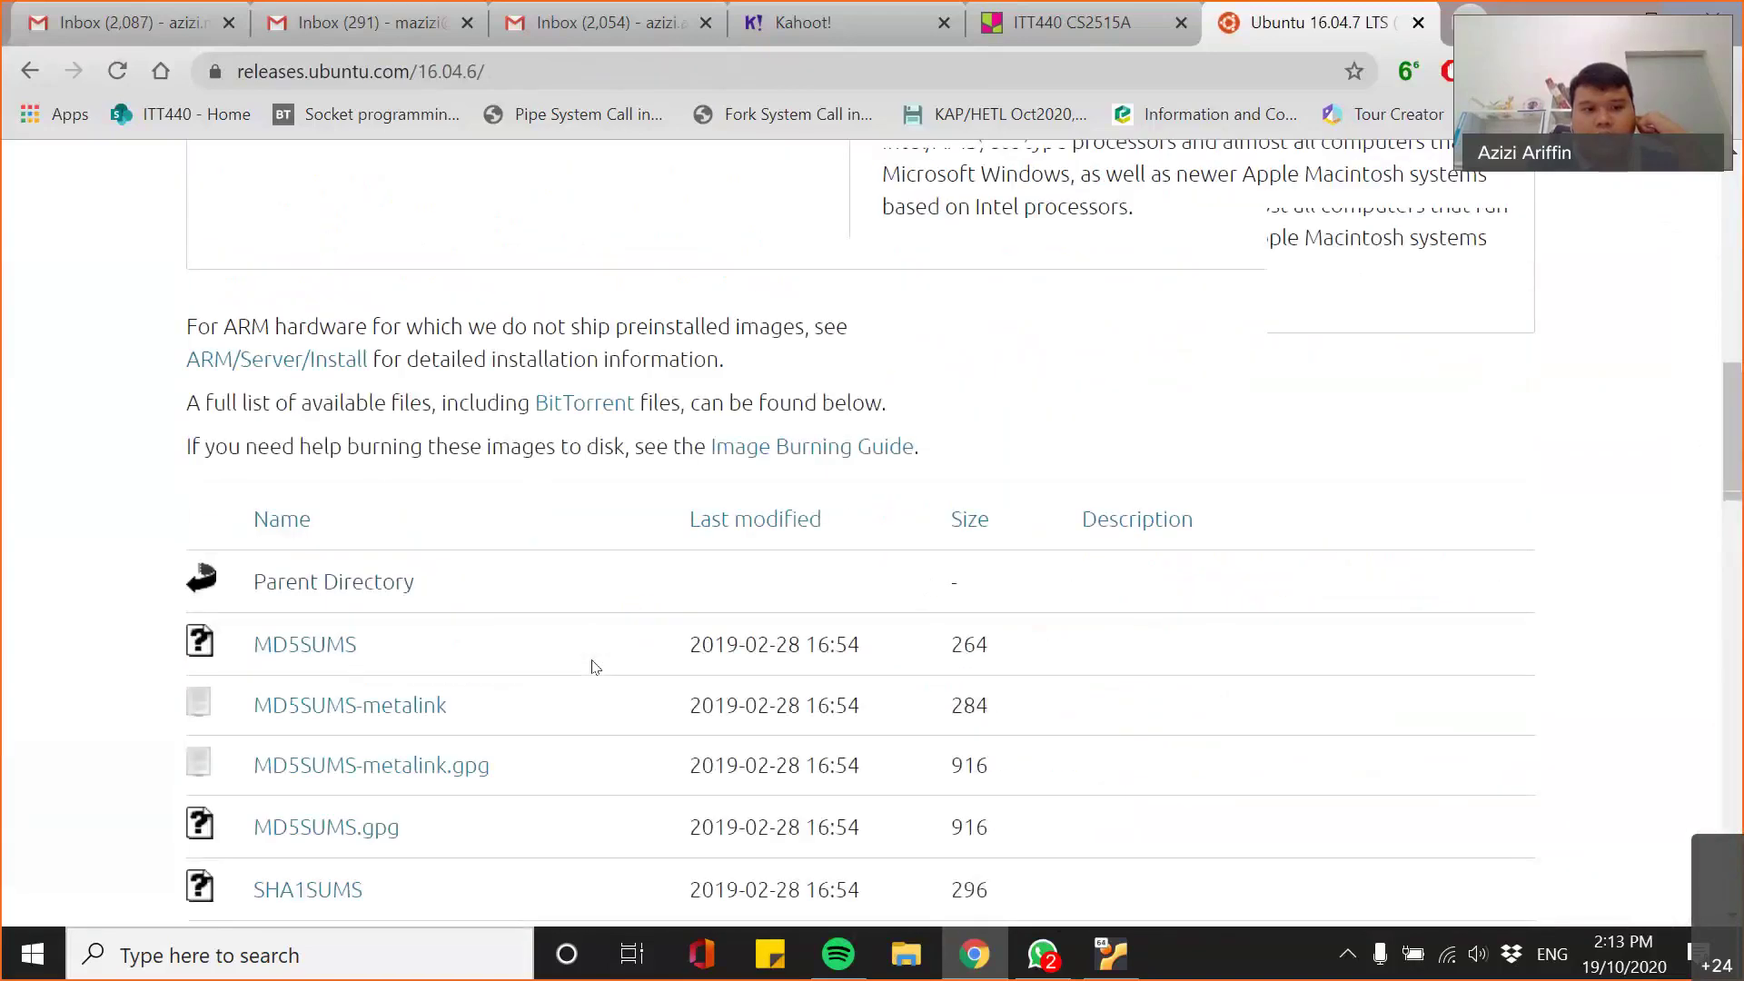
pyautogui.scroll(-3, 668, 722)
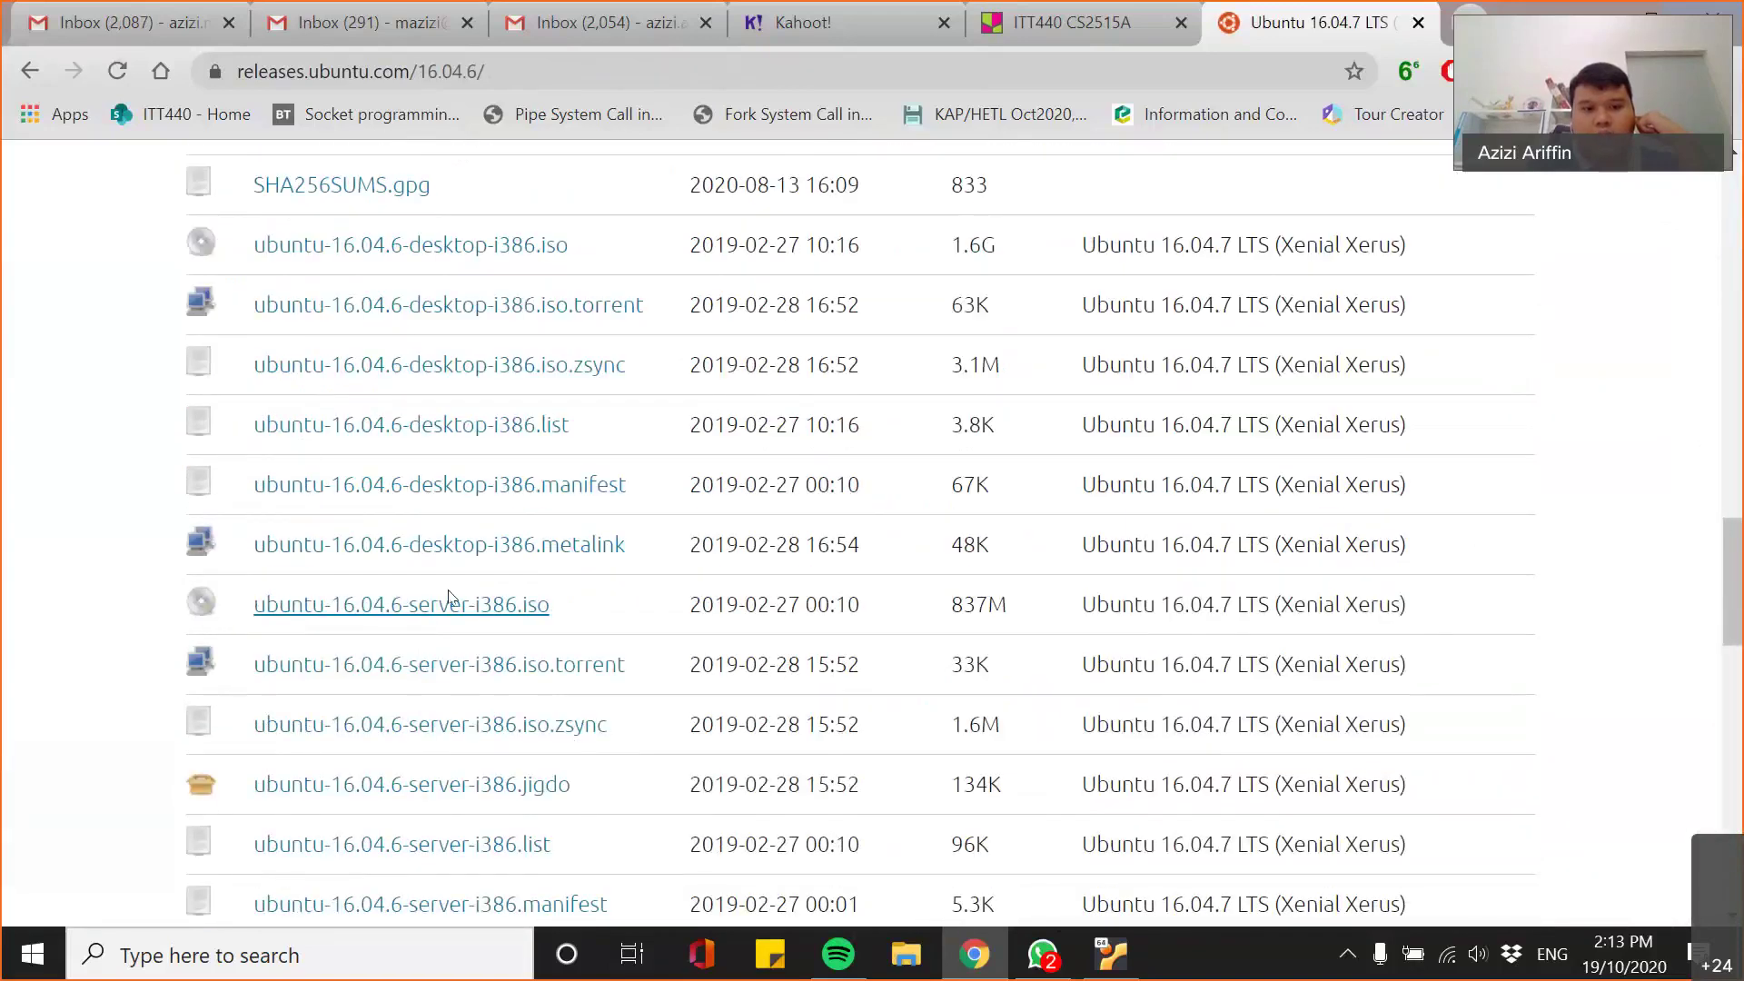
pyautogui.scroll(-3, 448, 600)
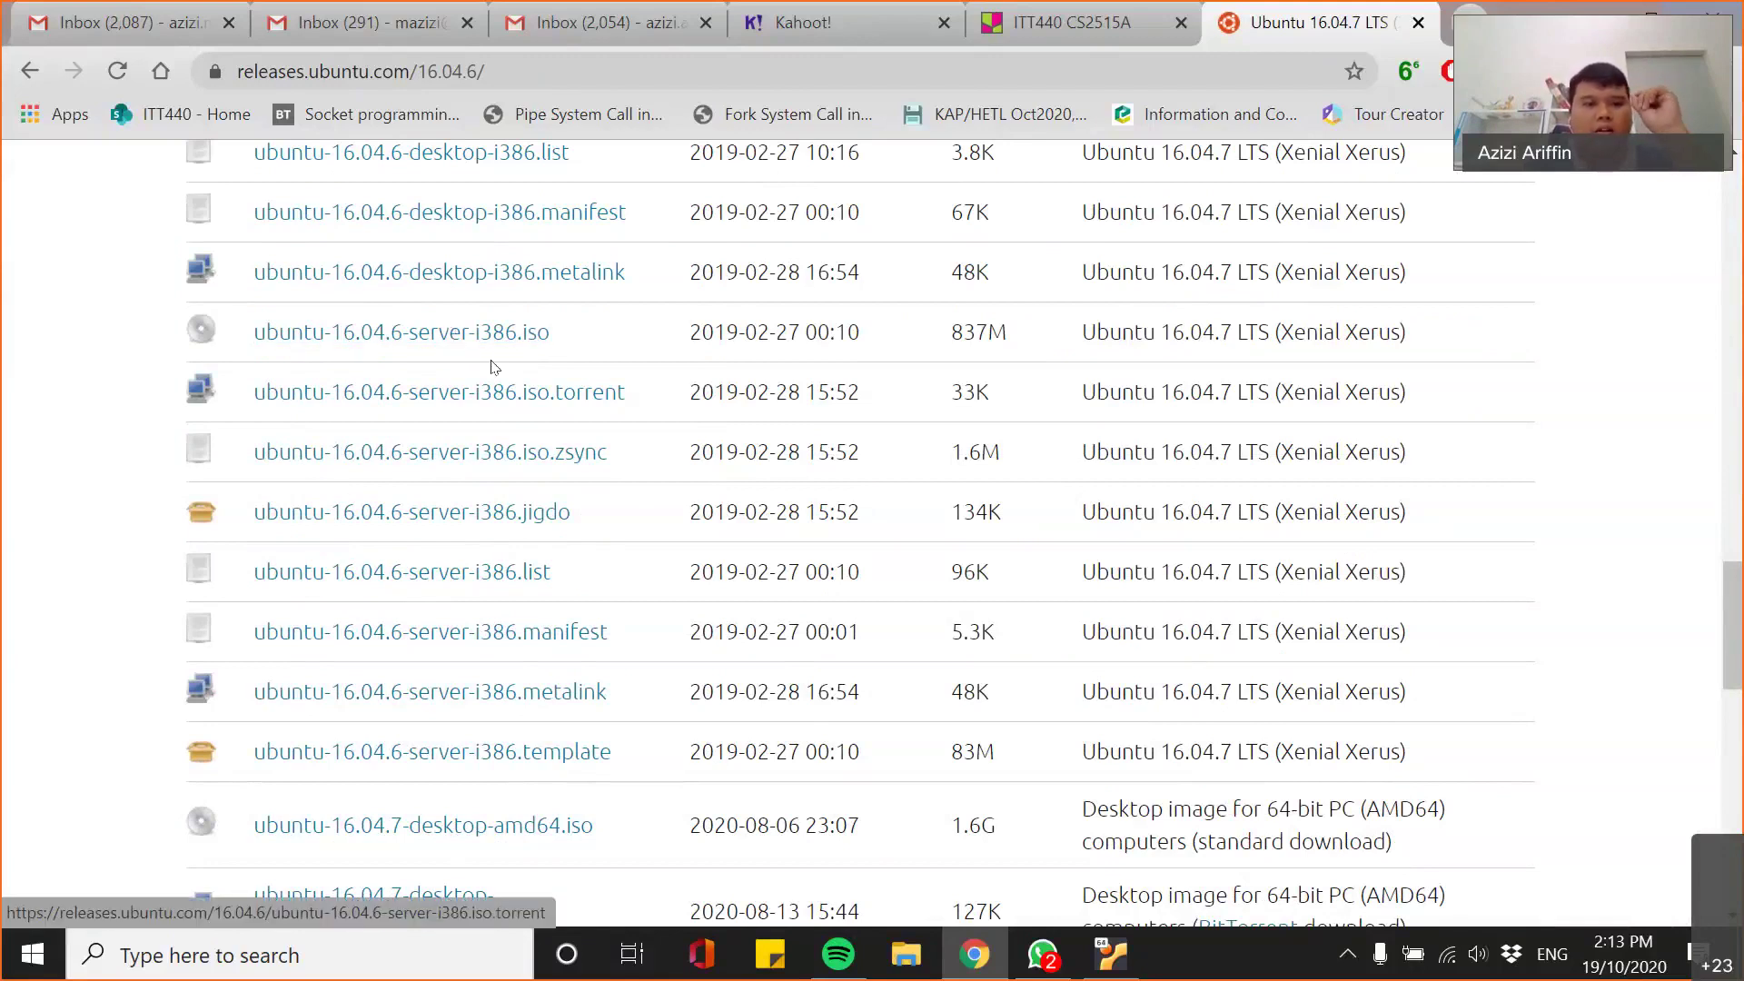
pyautogui.scroll(12, 346, 563)
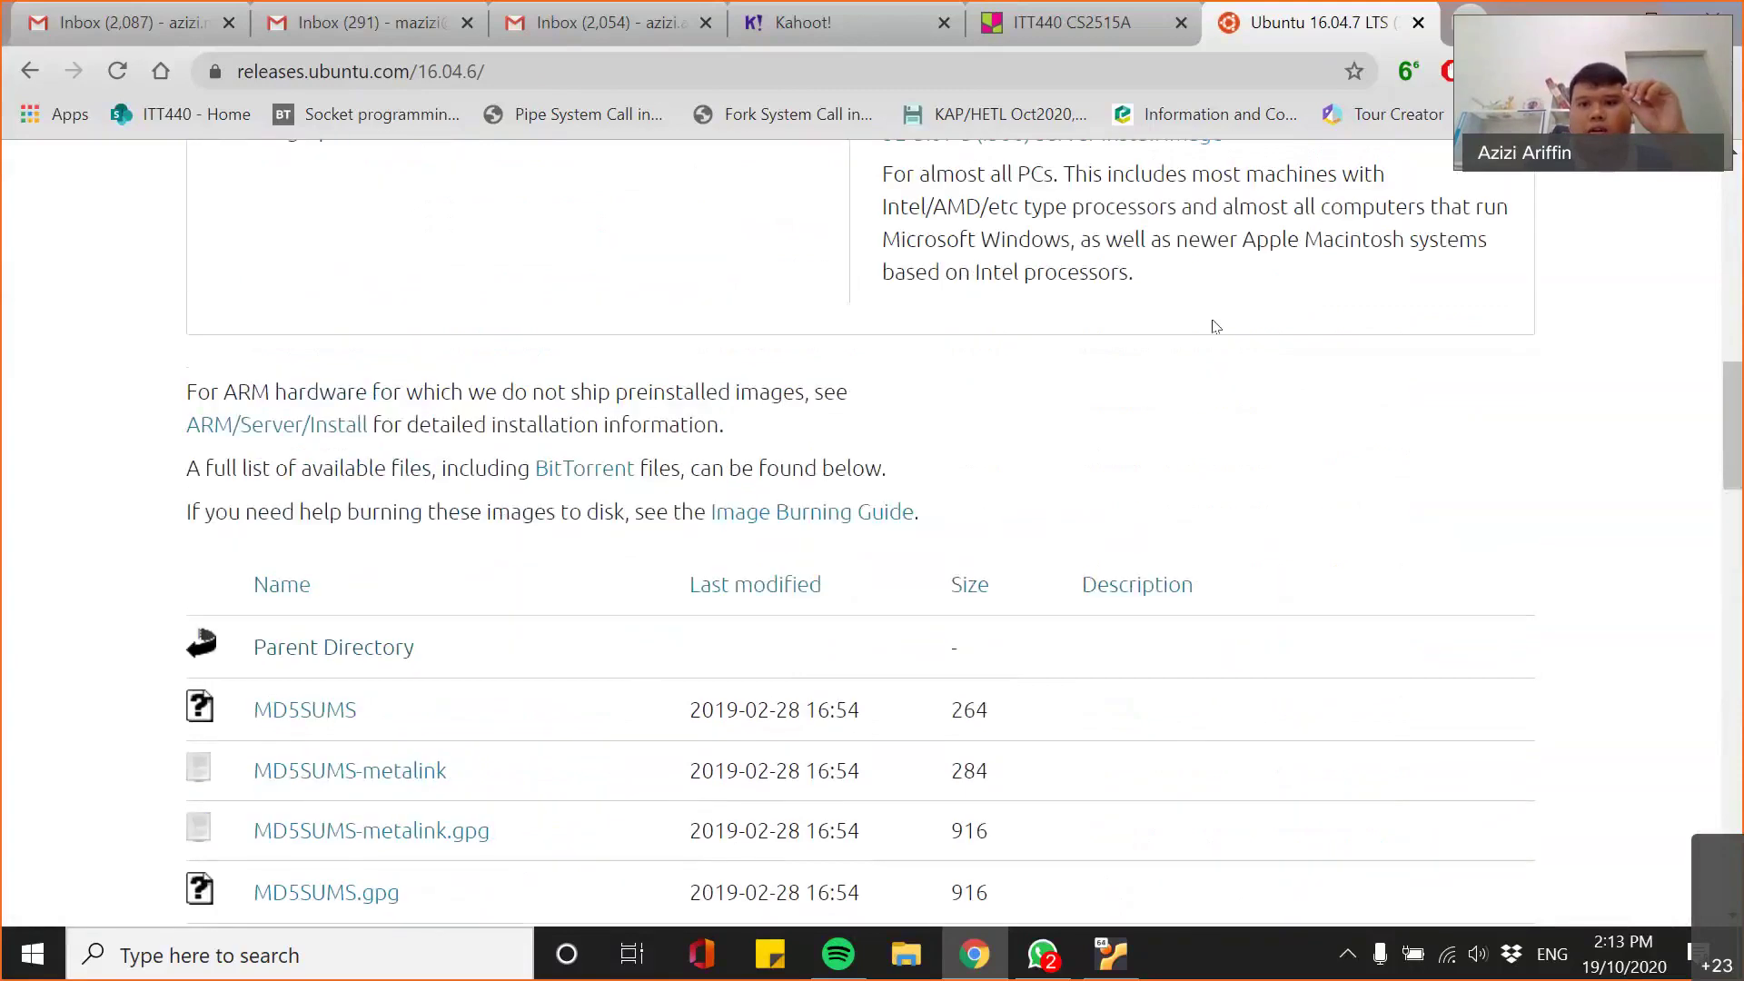
pyautogui.press('super+Down')
# - Close the Ubuntu releases tab and minimize Chrome to the desktop
pyautogui.click(1232, 314)
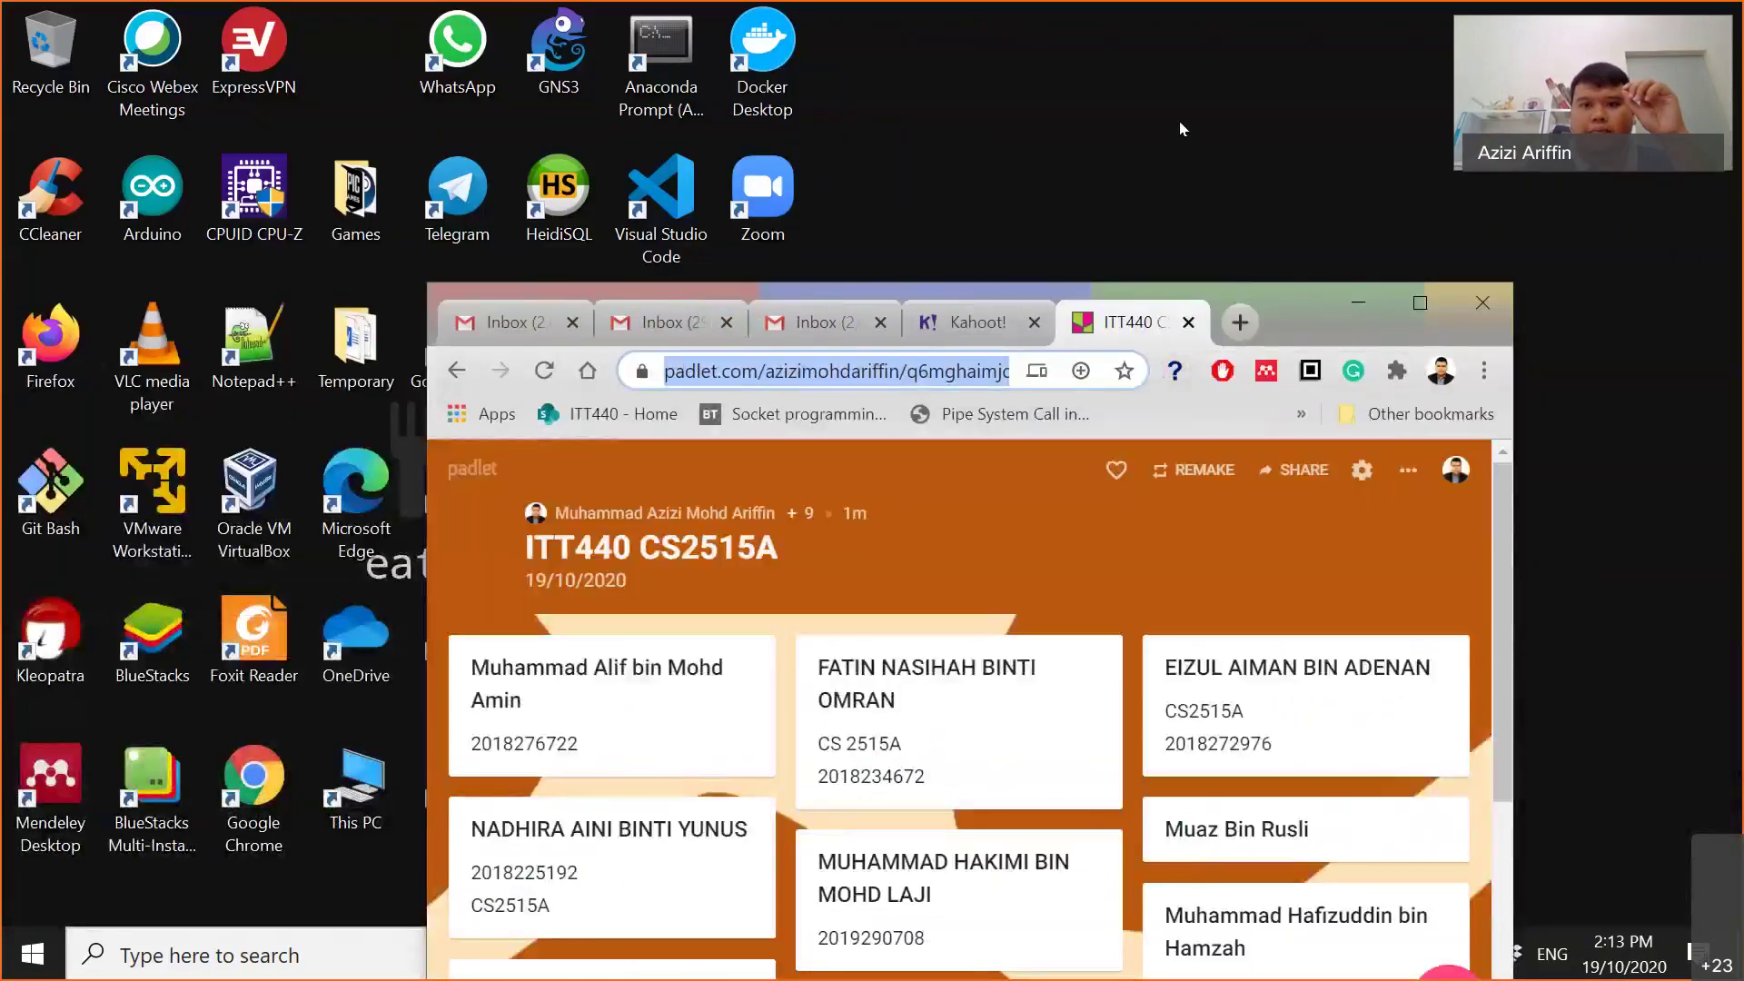
pyautogui.press('super+Up')
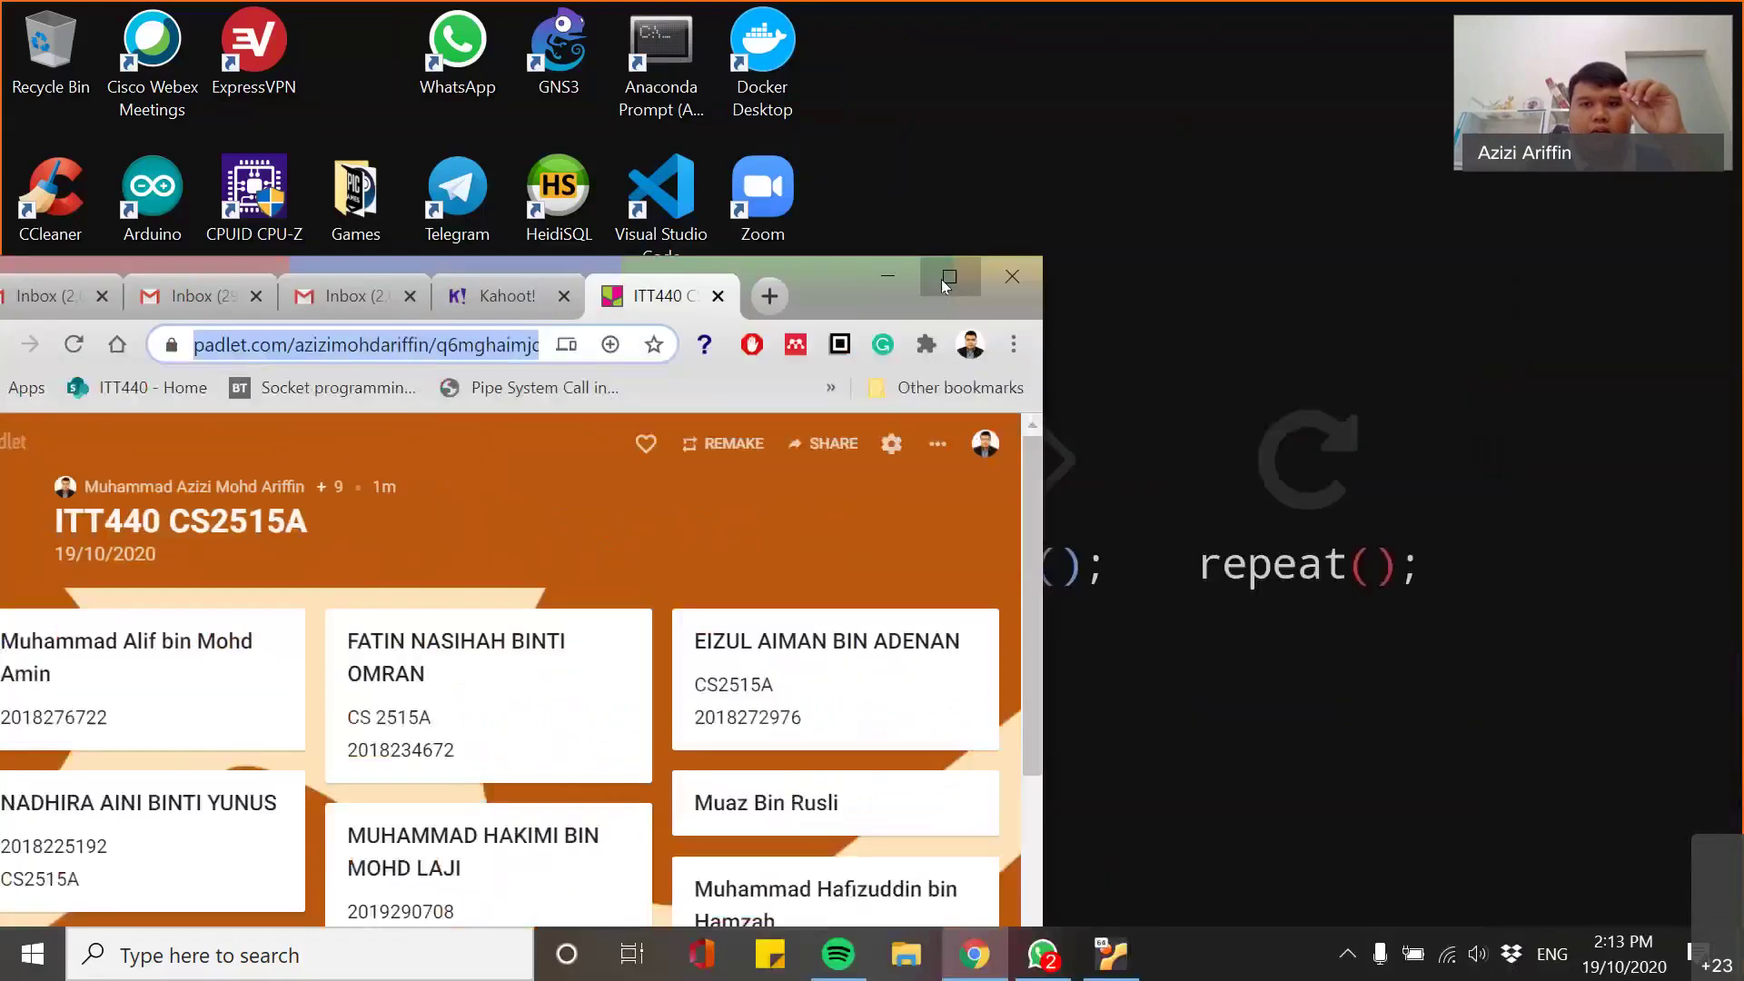
pyautogui.press('super+d')
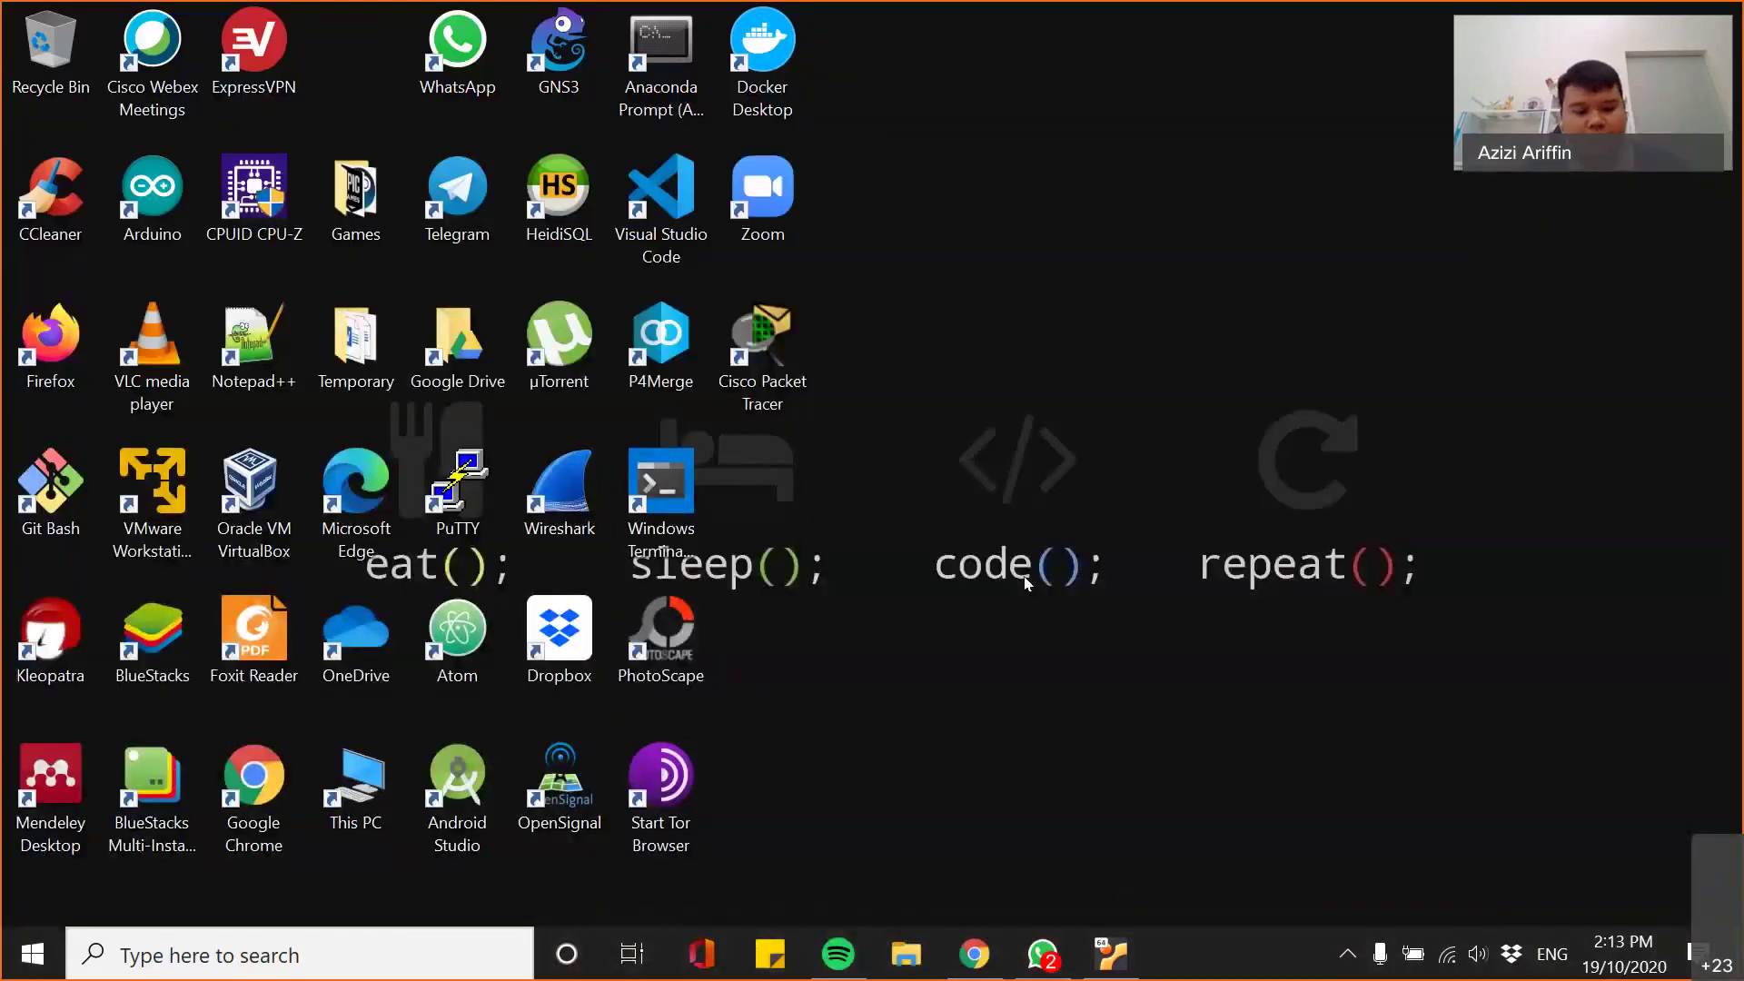
# - Launch Oracle VM VirtualBox by searching 'virtual' in Start
pyautogui.press('super')
pyautogui.write('vi')
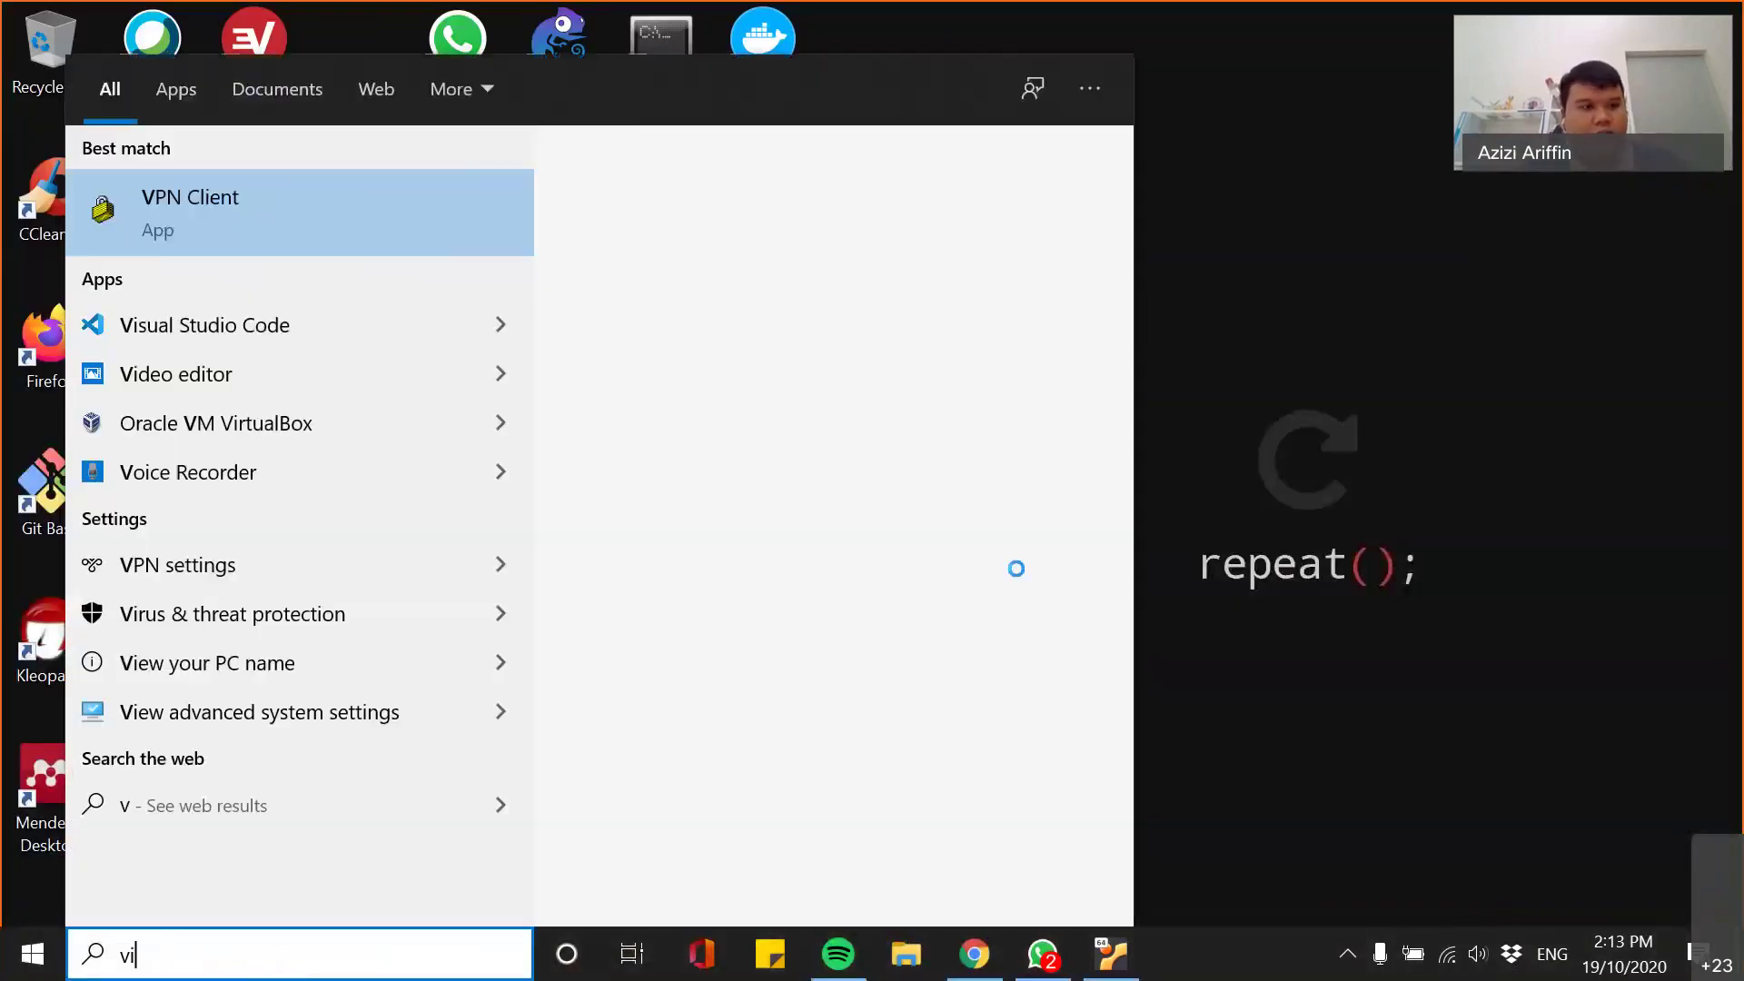
pyautogui.write('rtual')
pyautogui.press('Return')
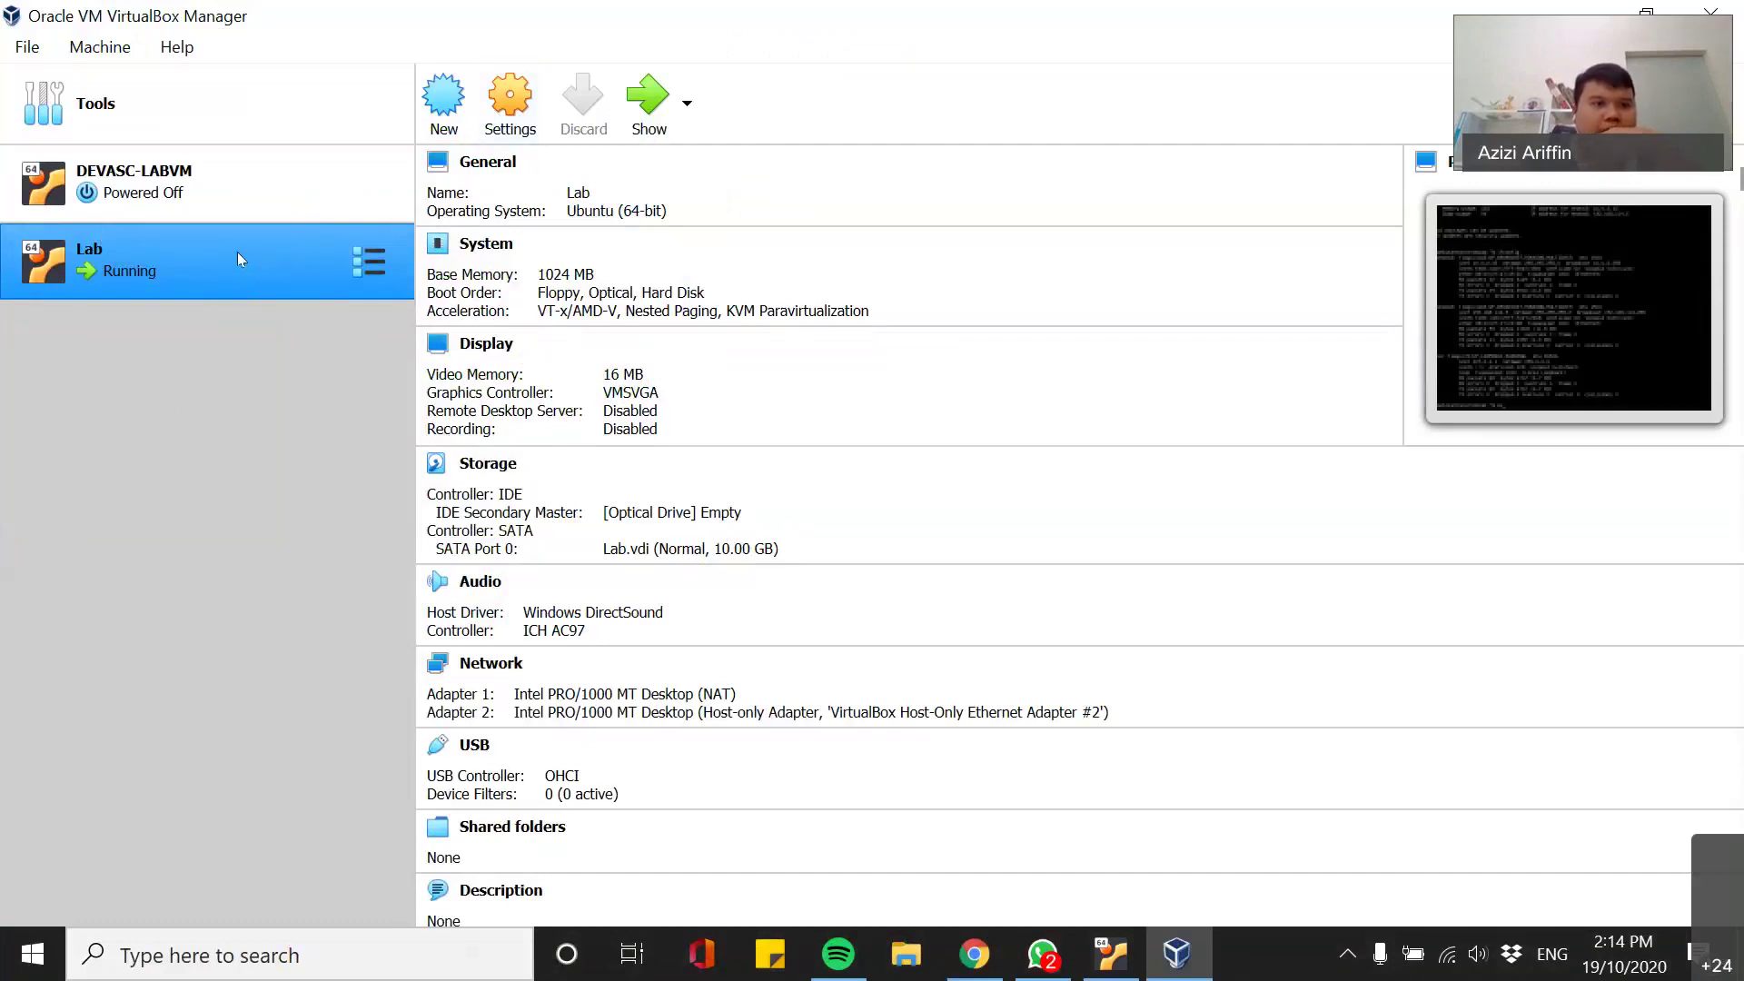
# - In Lab's settings, check the empty optical drive's disk image list on Storage without choosing one
pyautogui.click(512, 104)
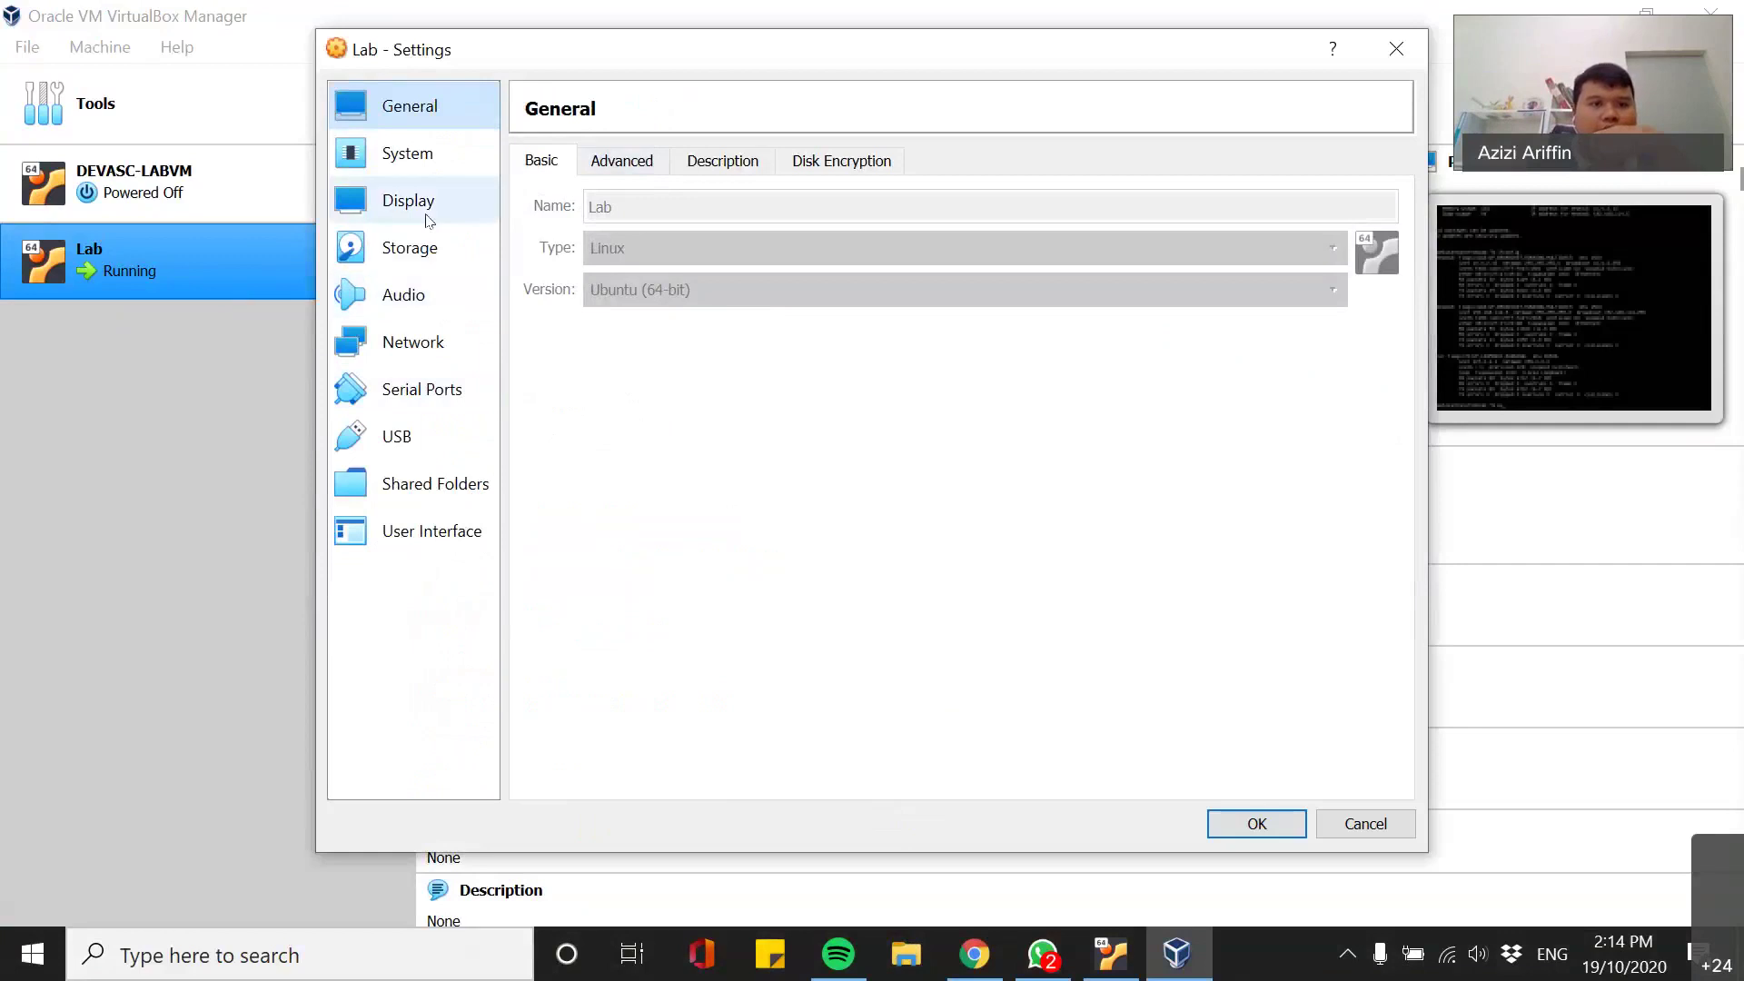
pyautogui.click(434, 259)
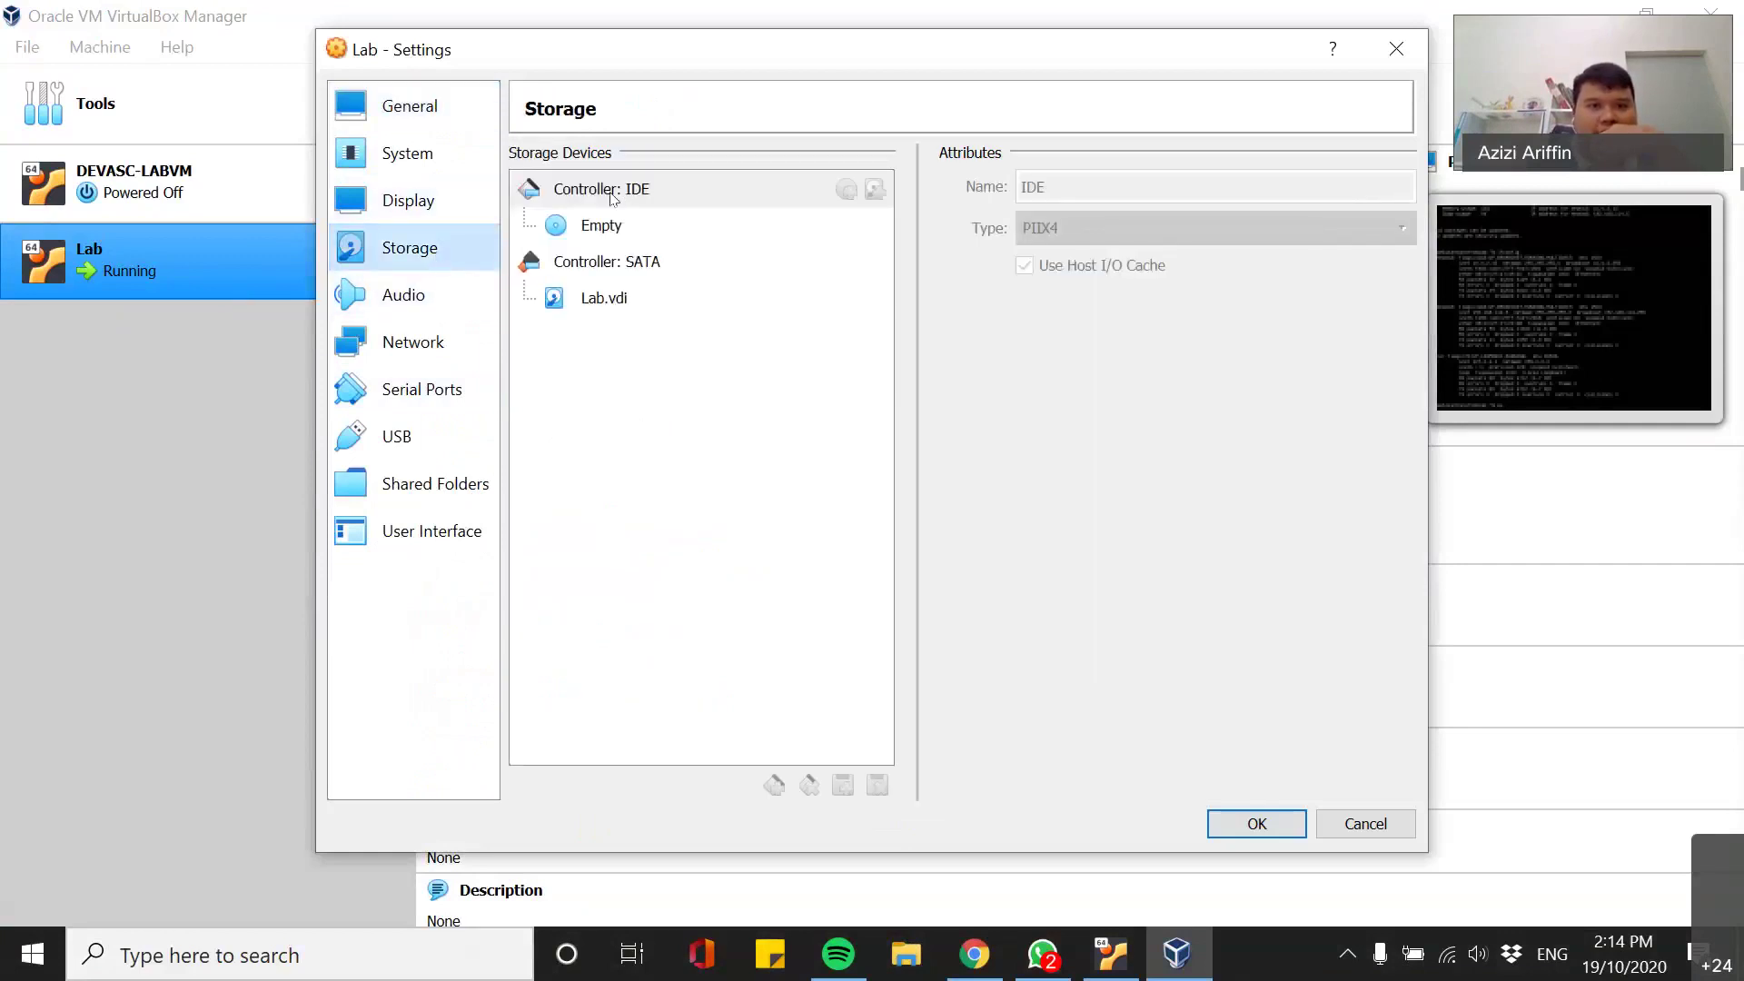
pyautogui.click(613, 223)
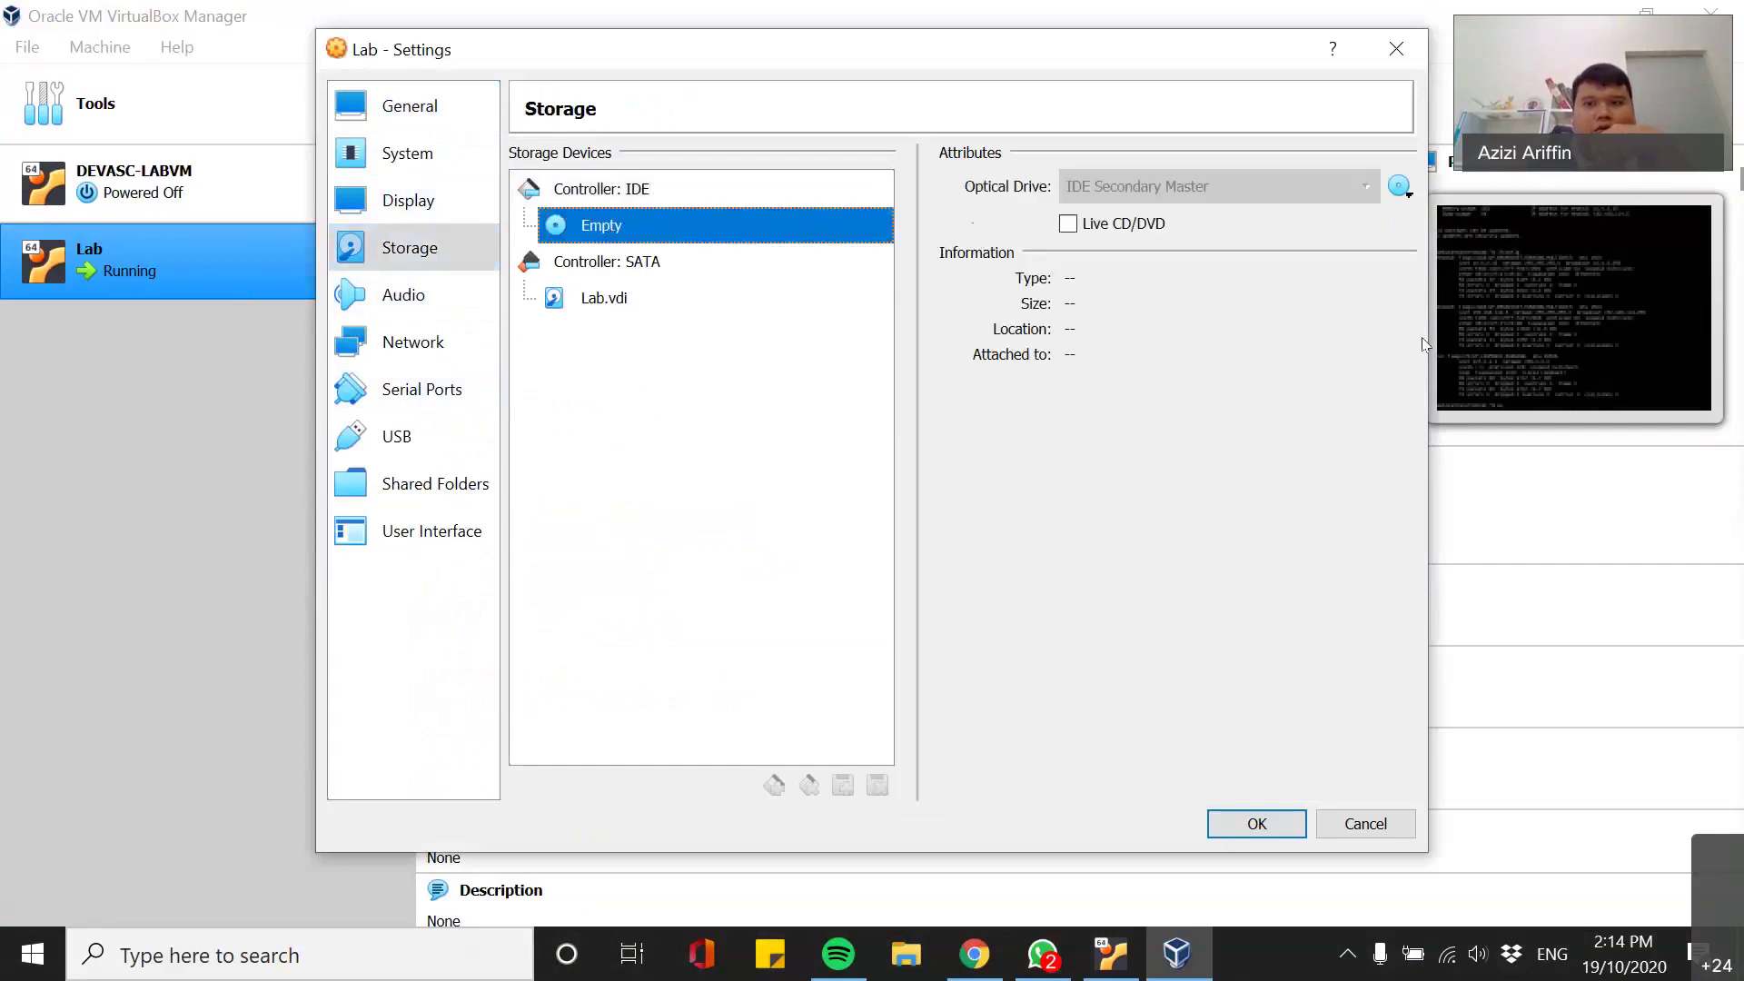
pyautogui.click(1398, 188)
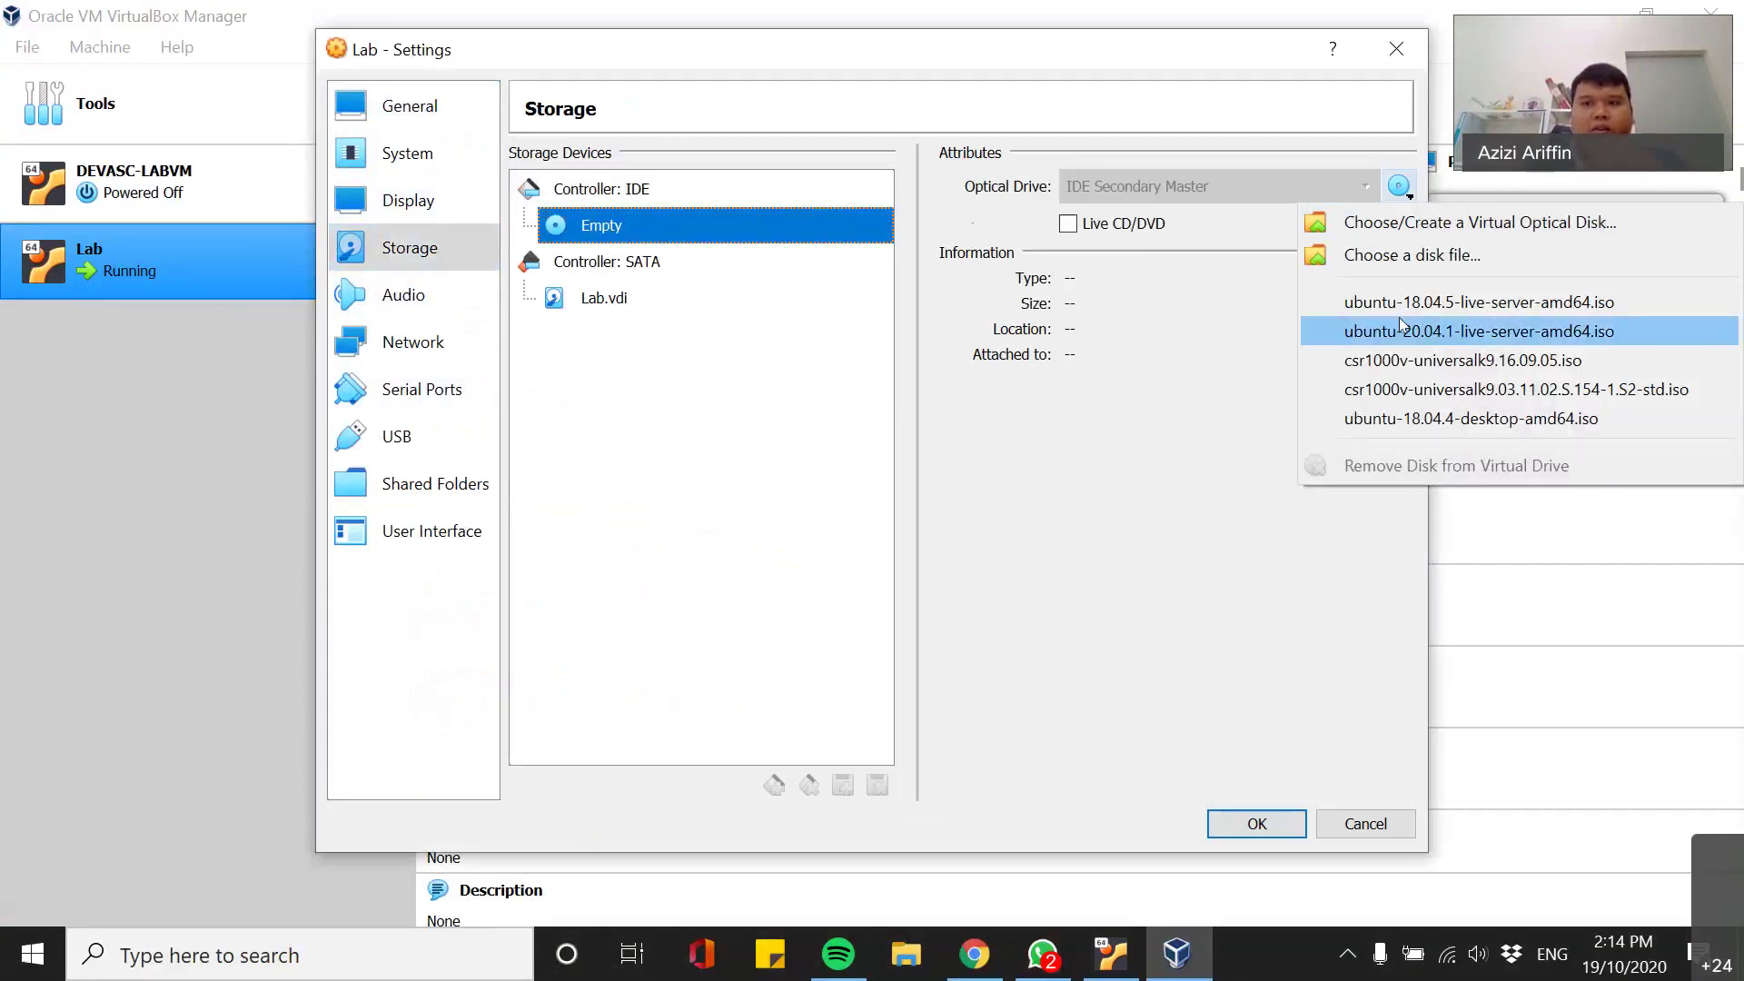
pyautogui.click(945, 434)
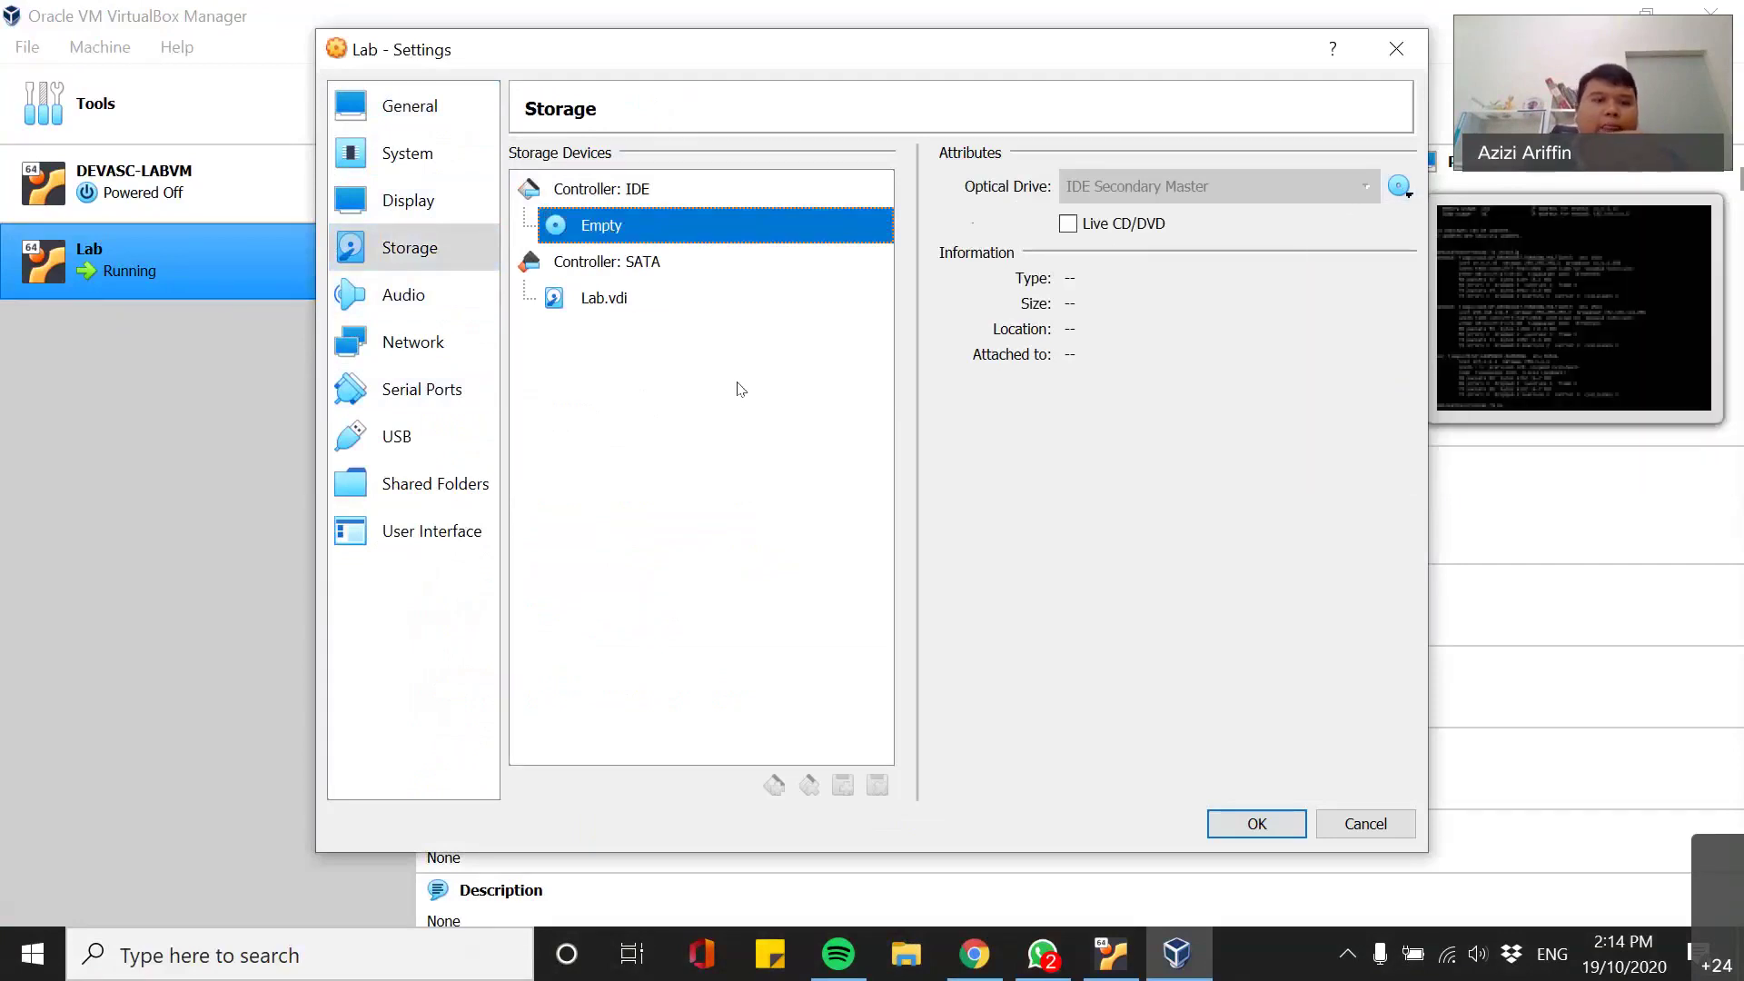
# - Switch Lab's settings to the System page, then bring Chrome's Padlet board forward
pyautogui.click(425, 247)
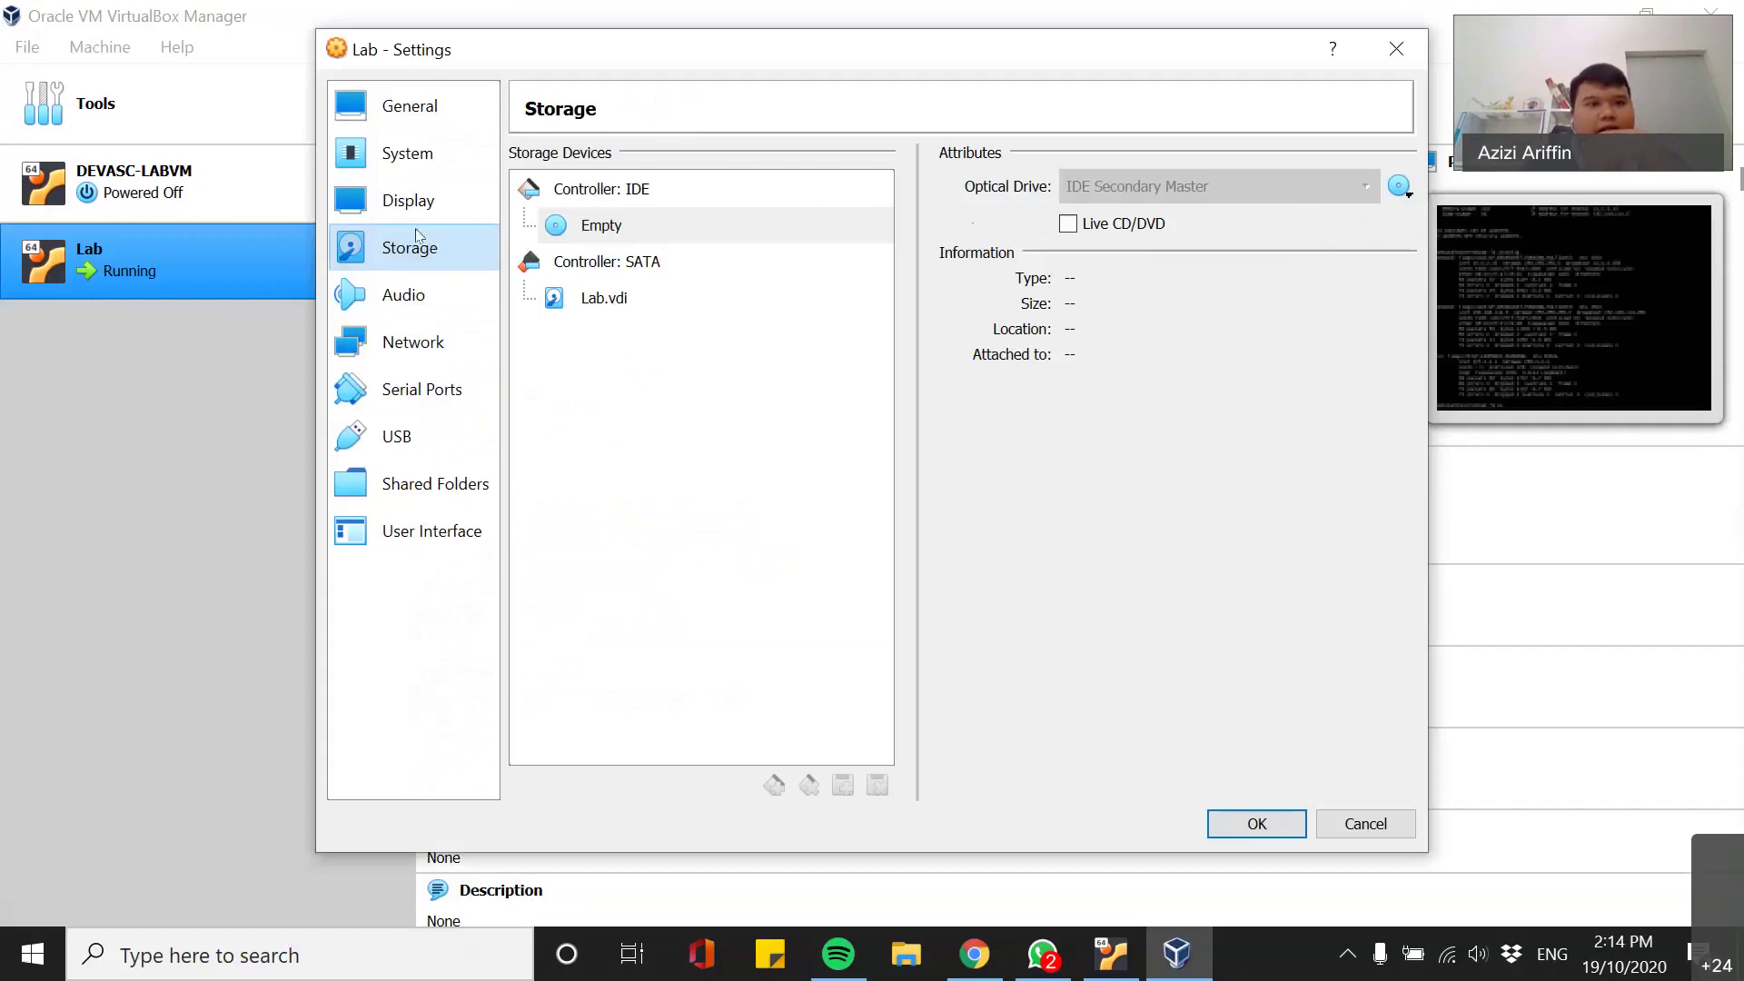
pyautogui.click(419, 152)
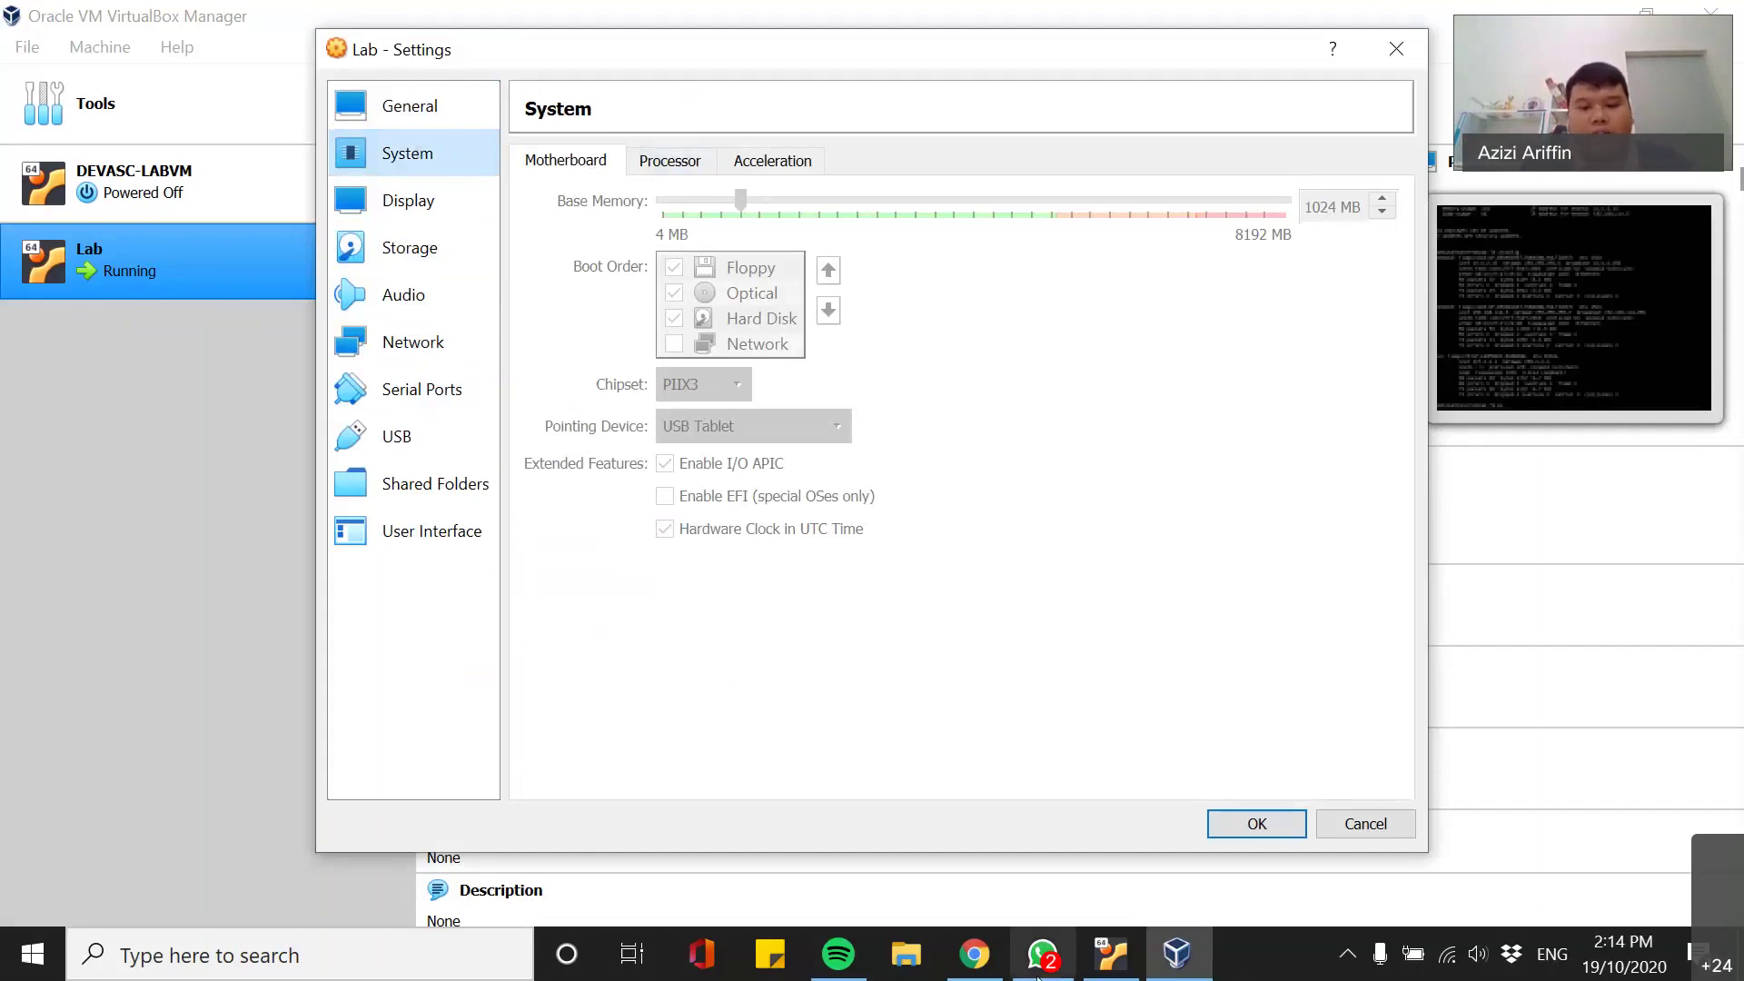
pyautogui.click(975, 954)
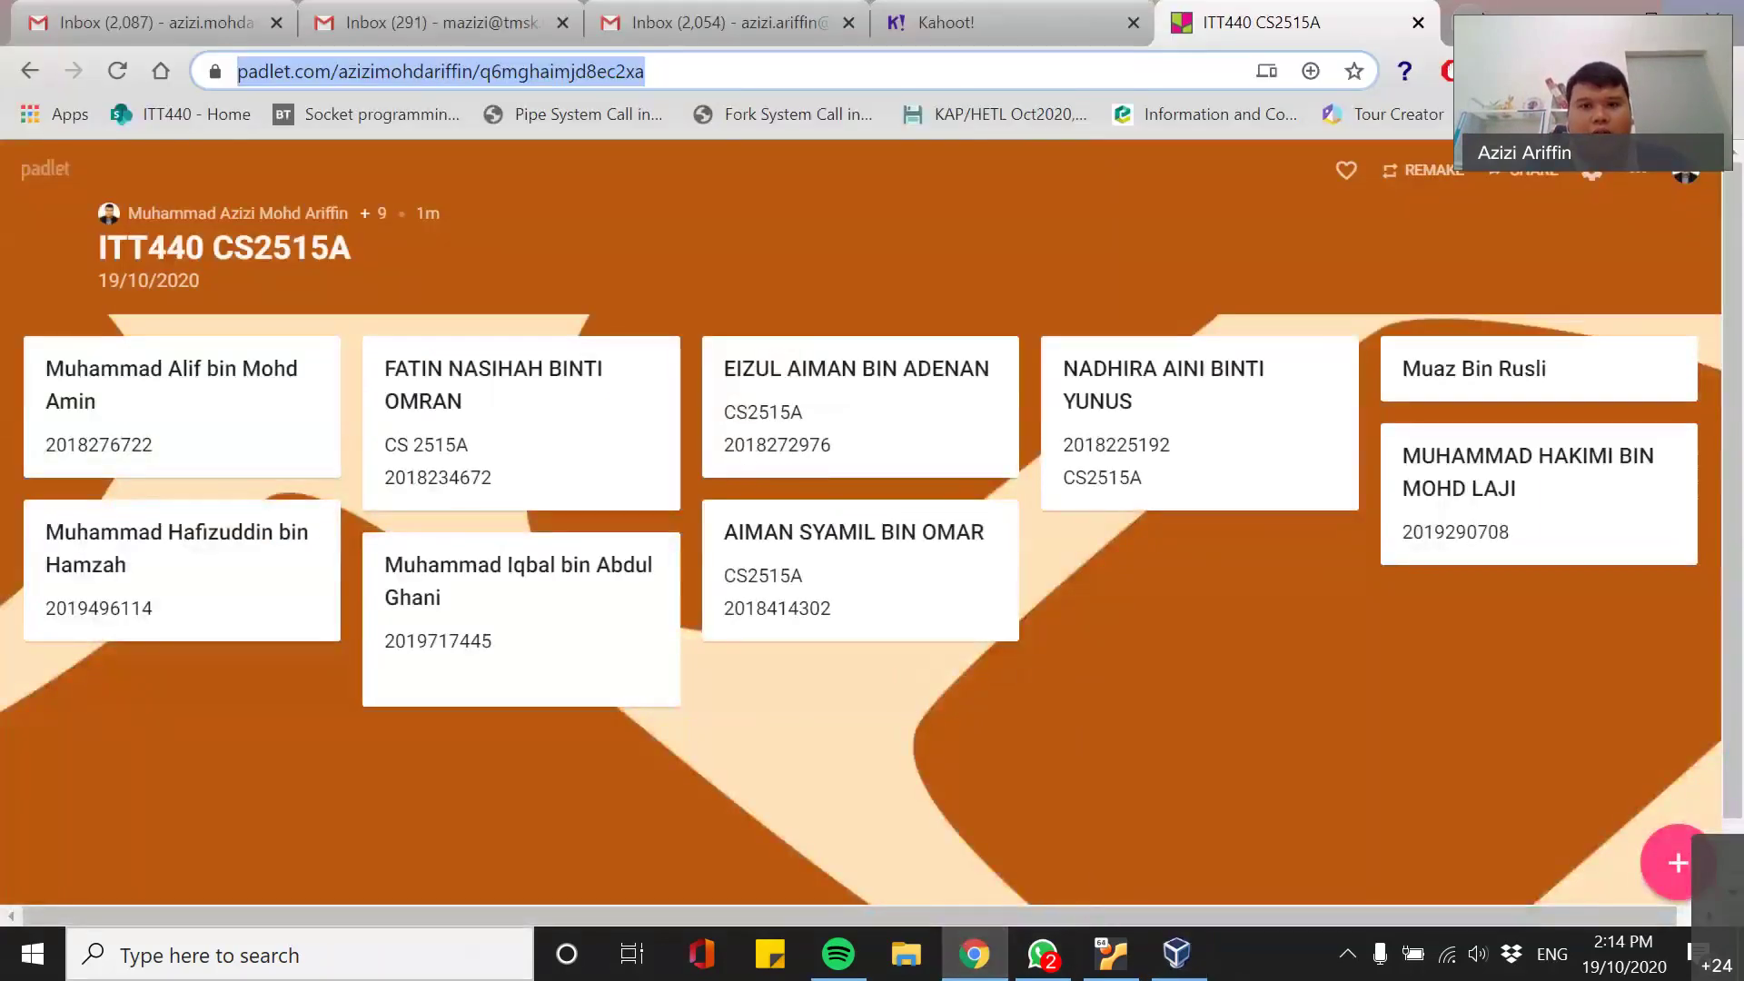
# - Search Google for 'how to enter bios hp' in a new tab
pyautogui.click(1469, 17)
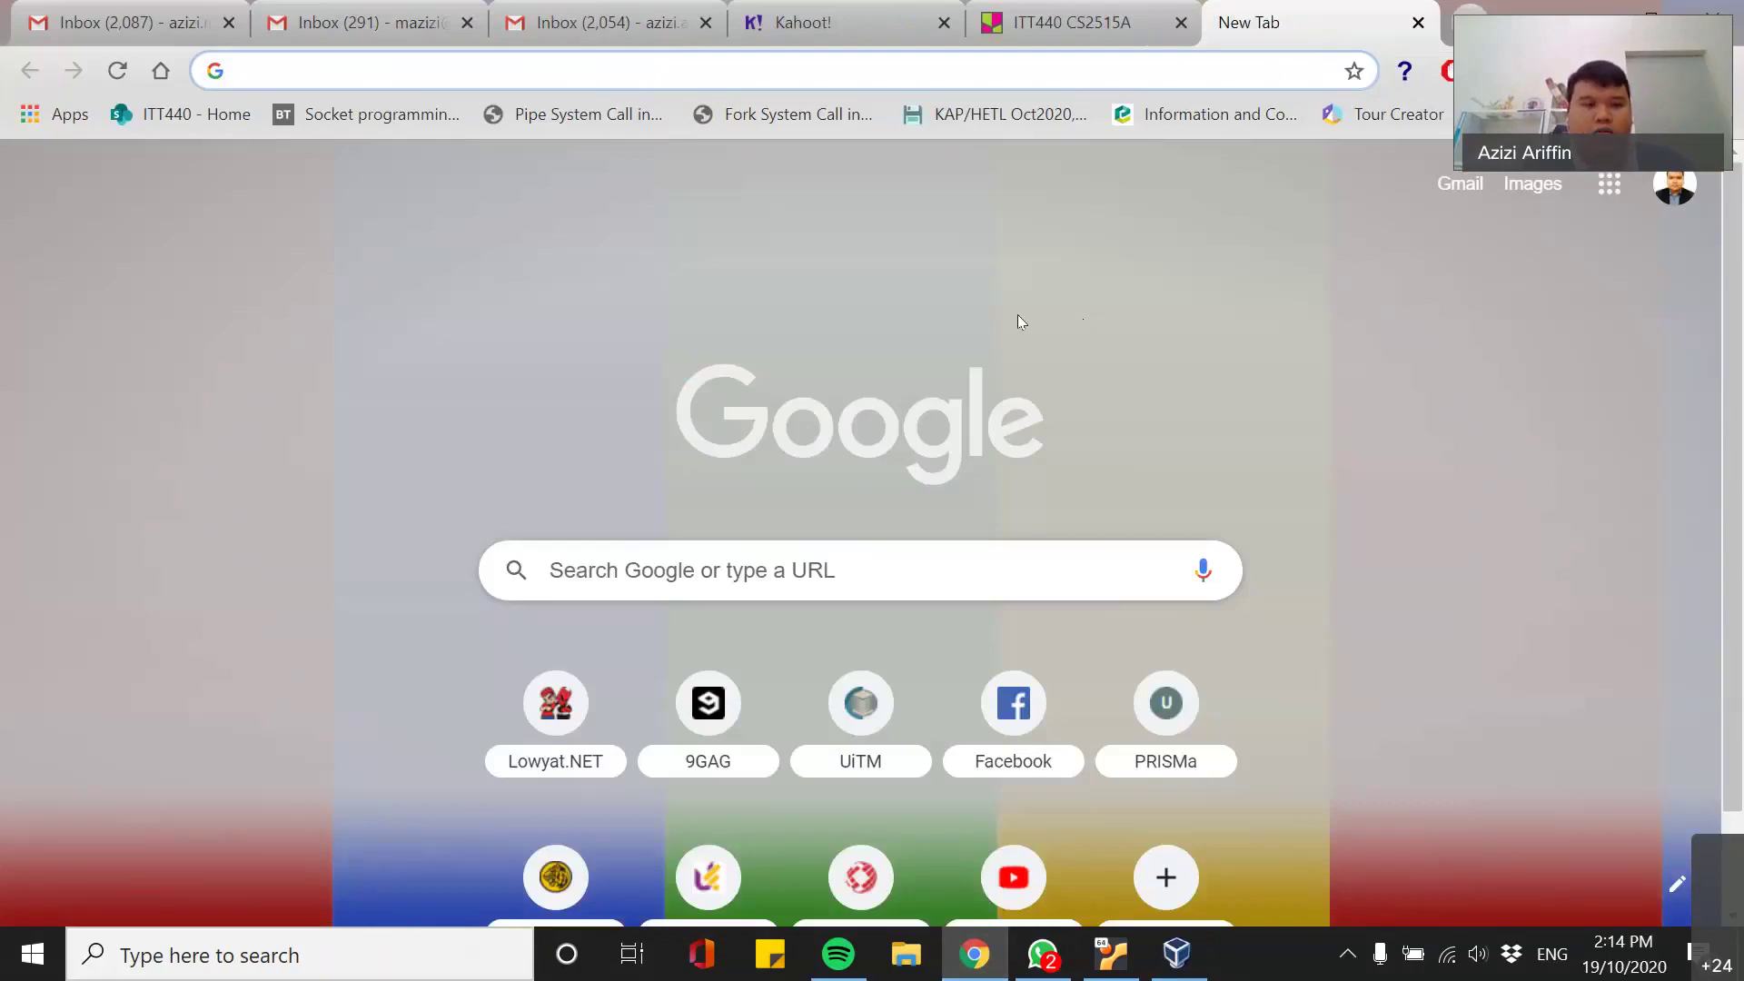
pyautogui.write('how')
pyautogui.press('BackSpace')
pyautogui.press('BackSpace')
pyautogui.press('BackSpace')
pyautogui.press('BackSpace')
pyautogui.write('how ')
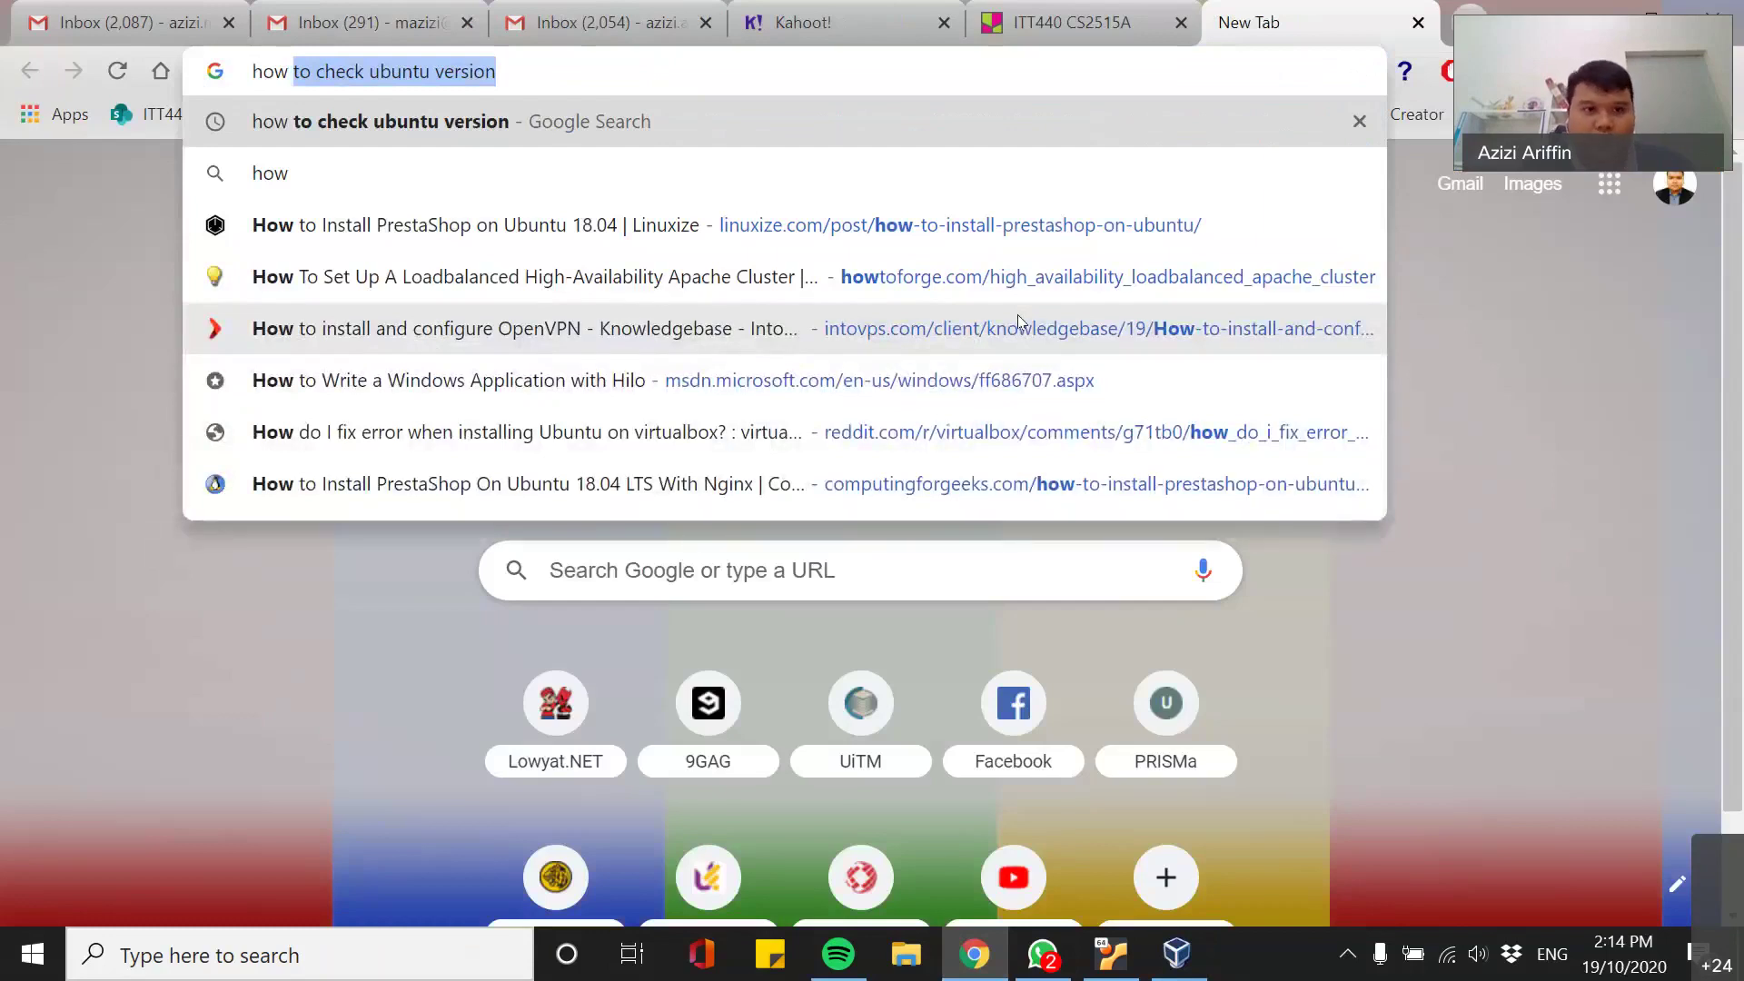
pyautogui.write('to ')
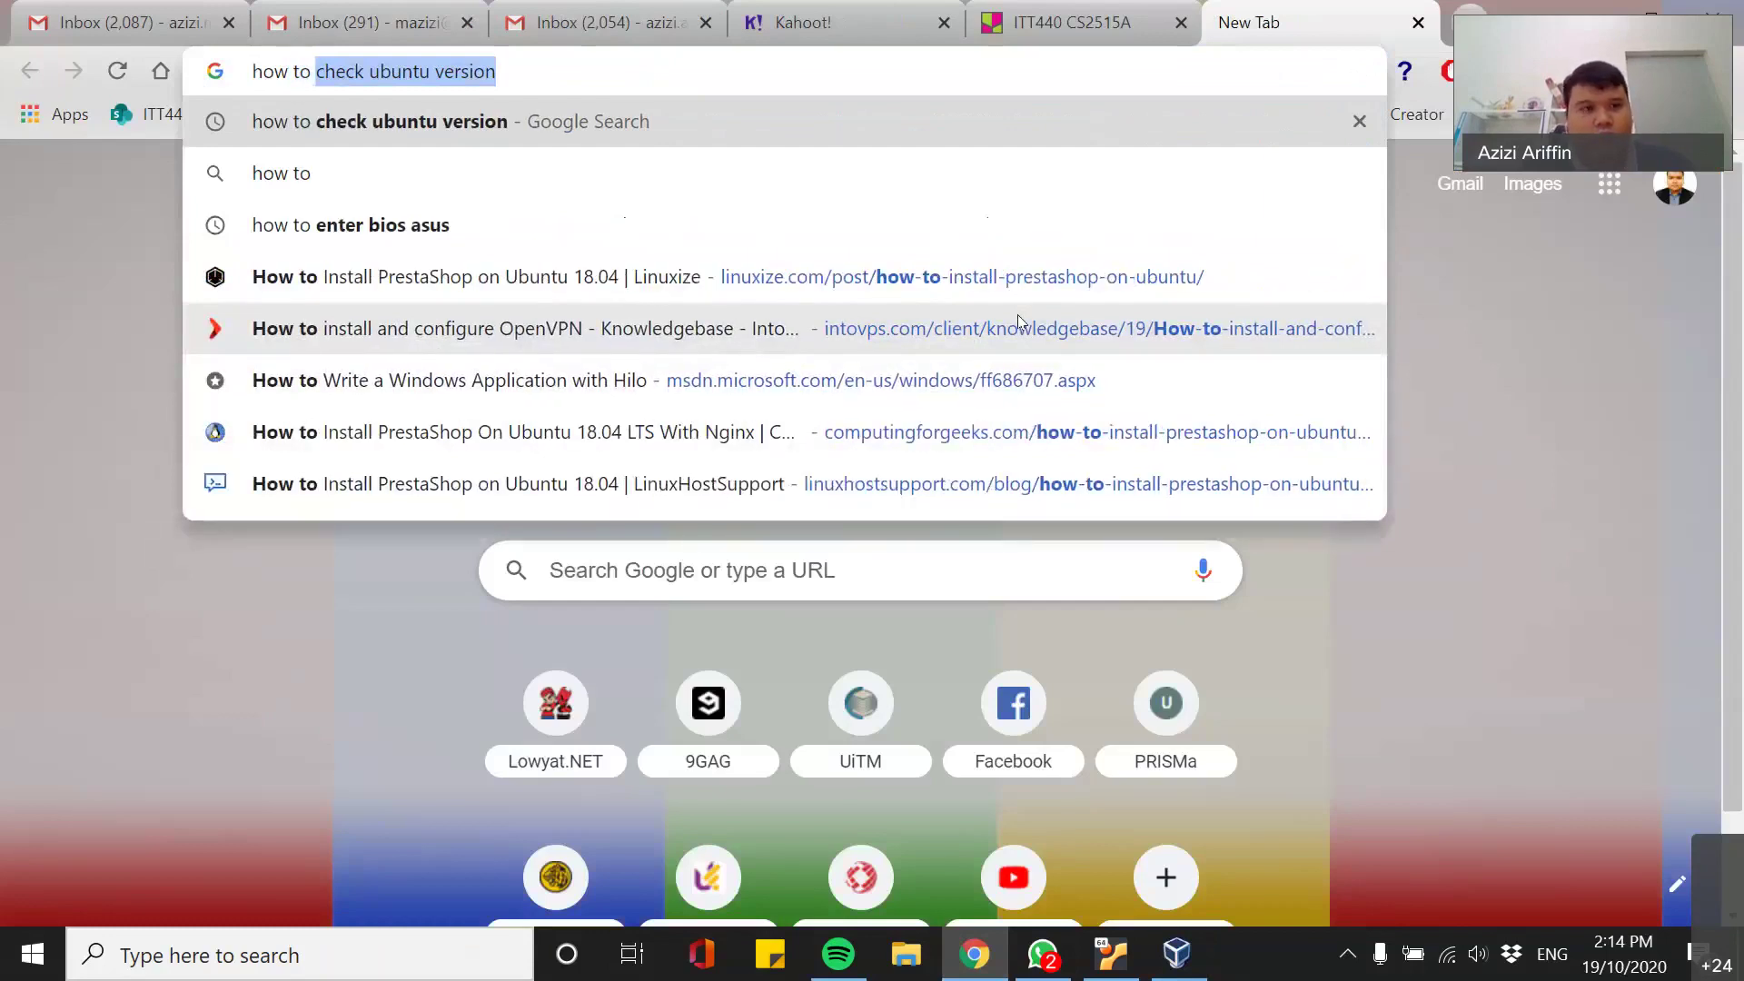
pyautogui.write('enter bios')
pyautogui.press('Down')
pyautogui.press('Down')
pyautogui.press('Return')
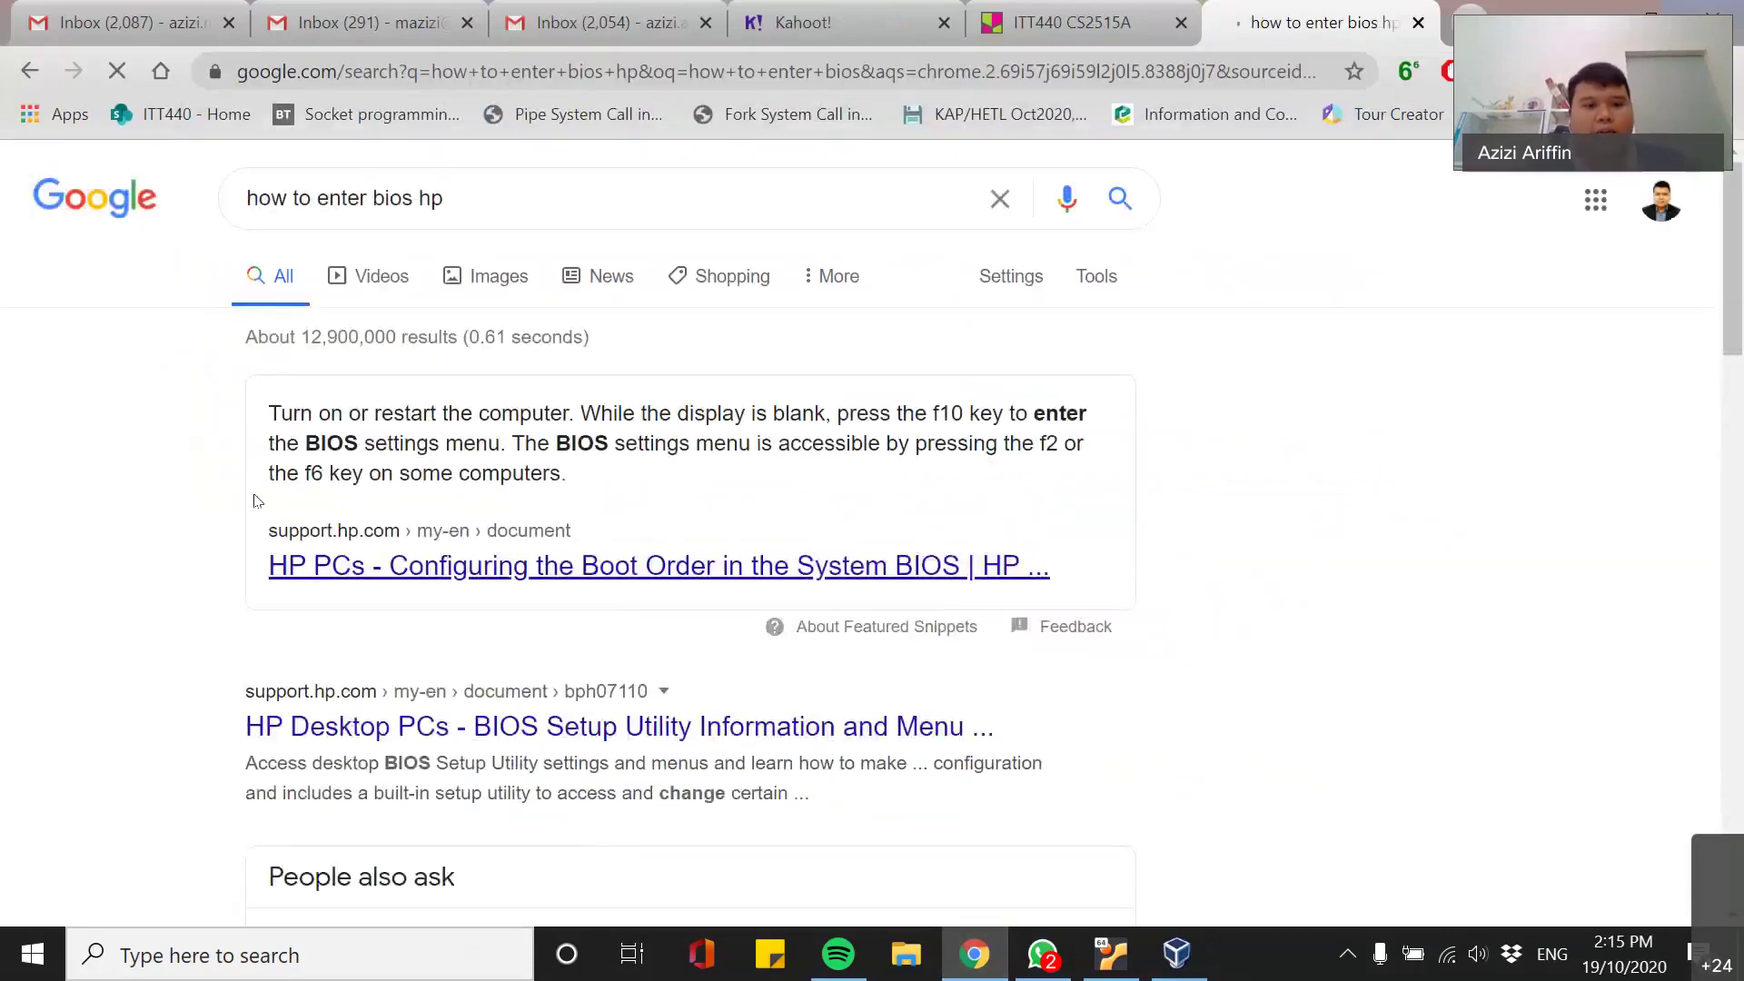
# - Read the answer snippet pointing to the F10 key, then close the search tab
pyautogui.scroll(-3, 163, 564)
pyautogui.scroll(2, 486, 525)
pyautogui.scroll(2, 490, 523)
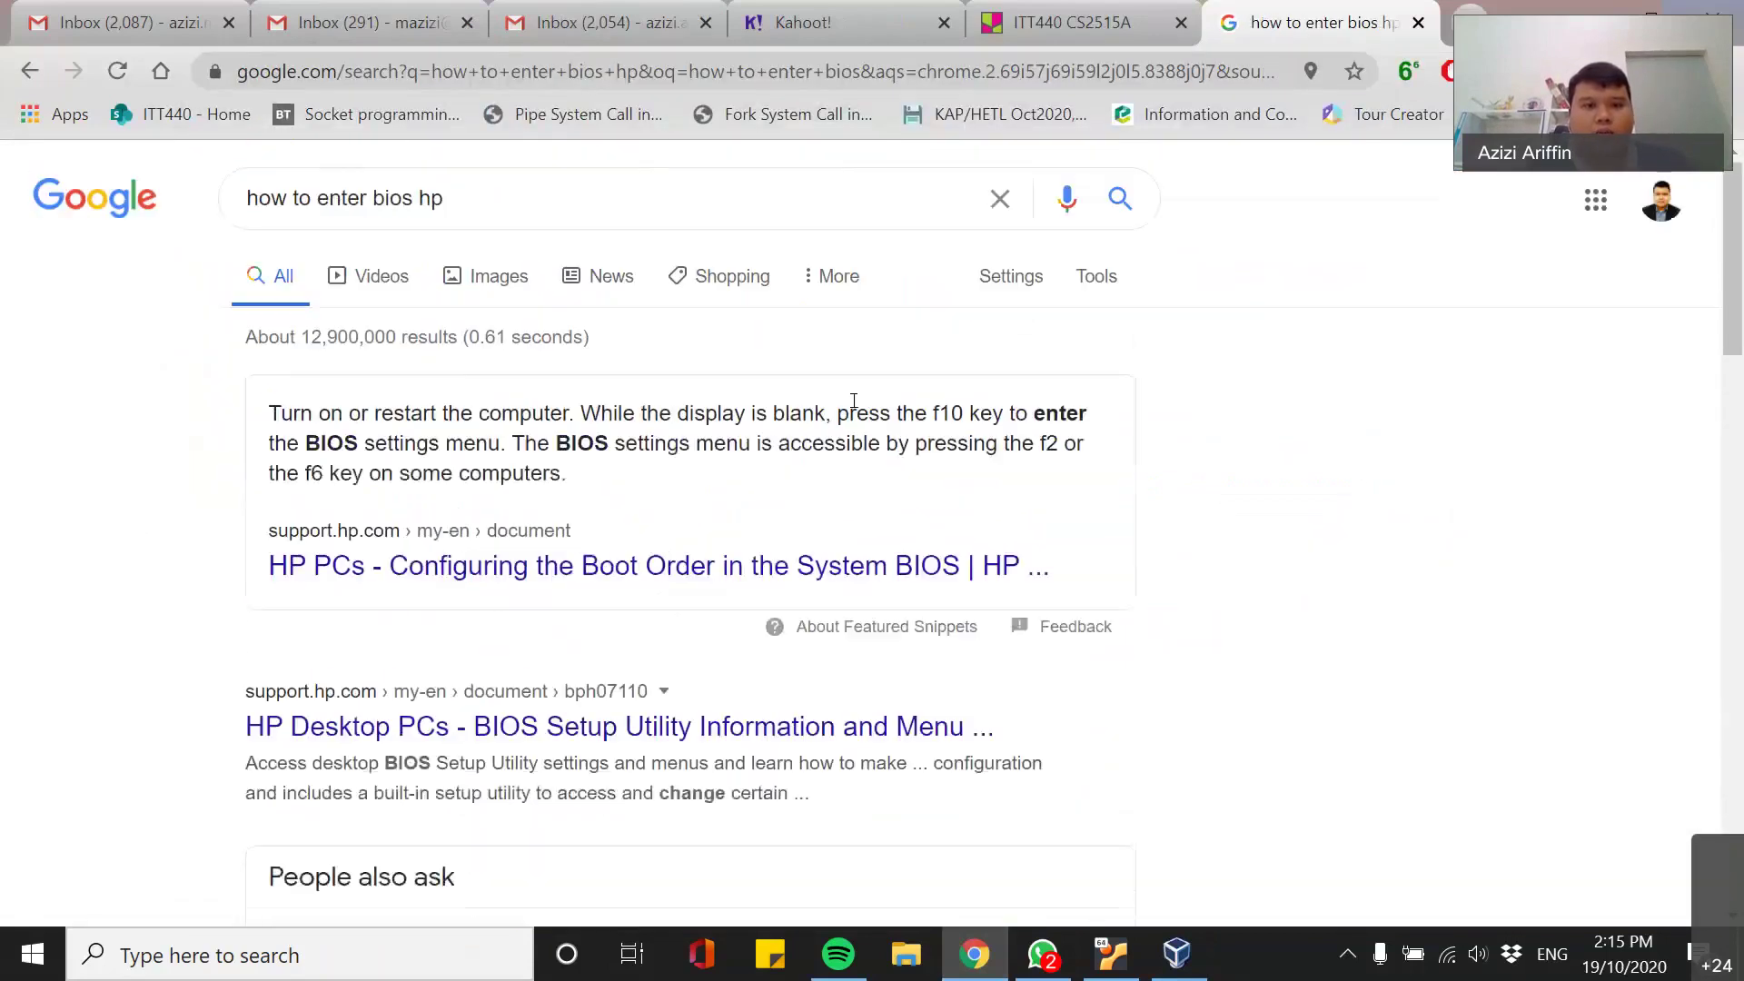
pyautogui.moveTo(319, 427); pyautogui.dragTo(643, 442)
pyautogui.click(582, 443)
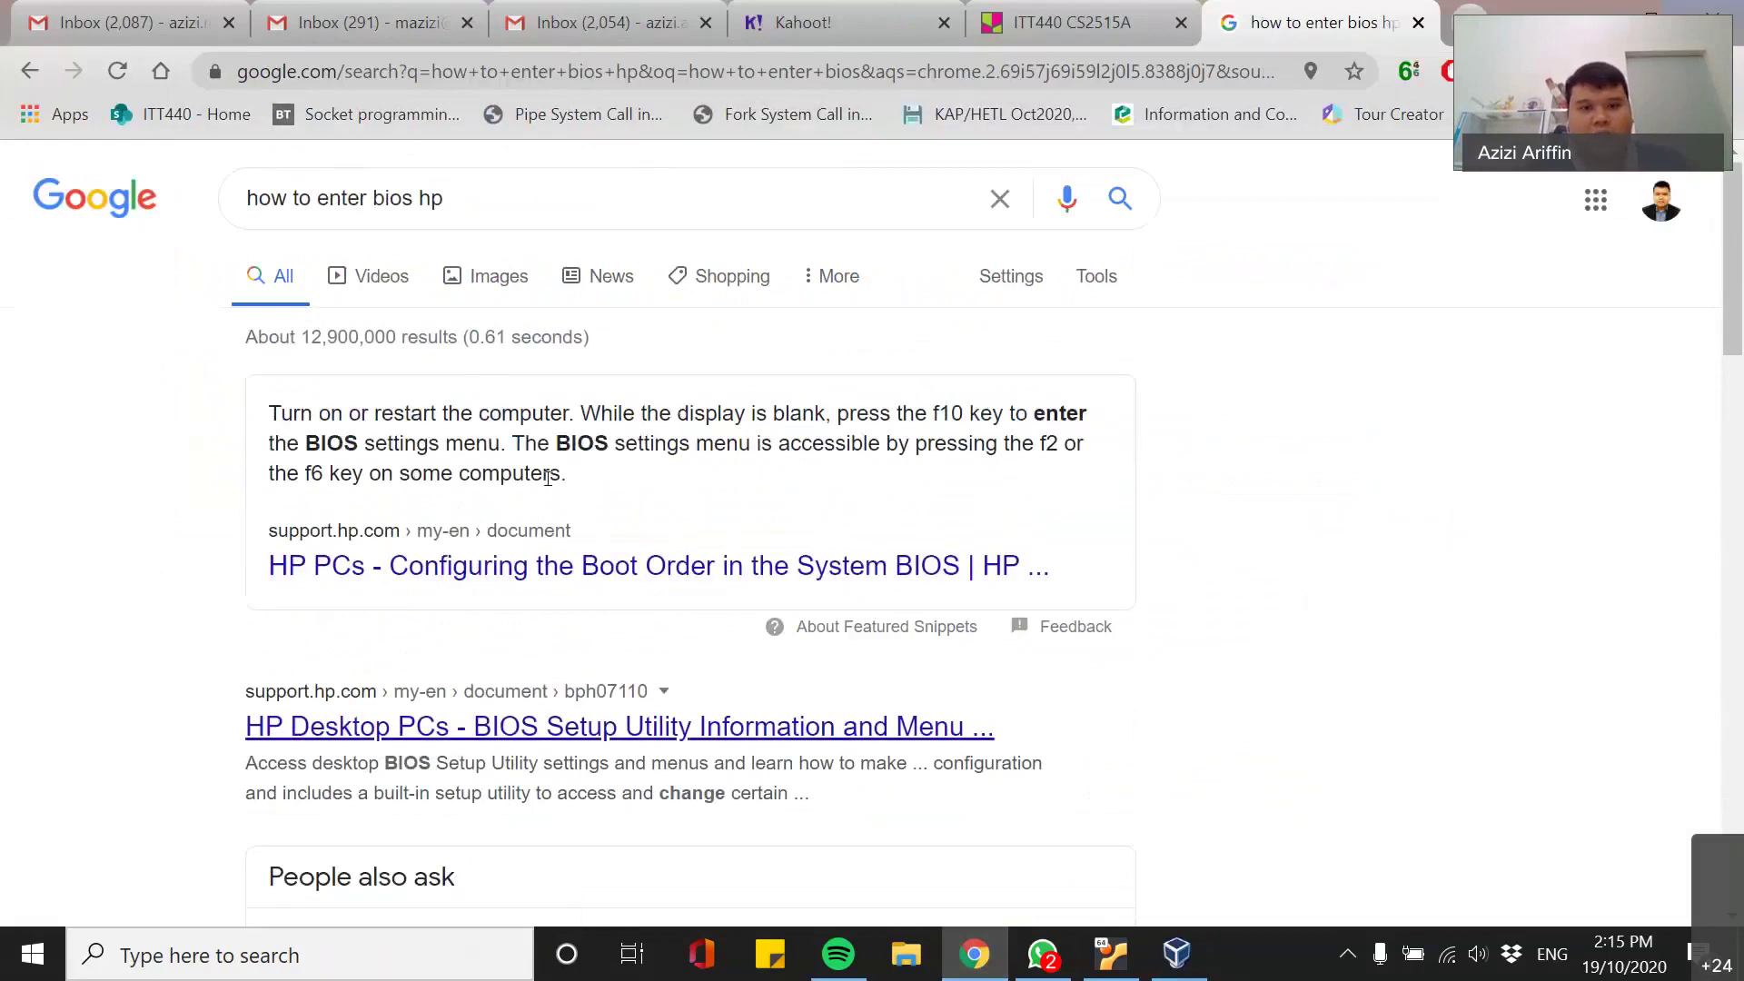
pyautogui.doubleClick(941, 412)
pyautogui.click(948, 415)
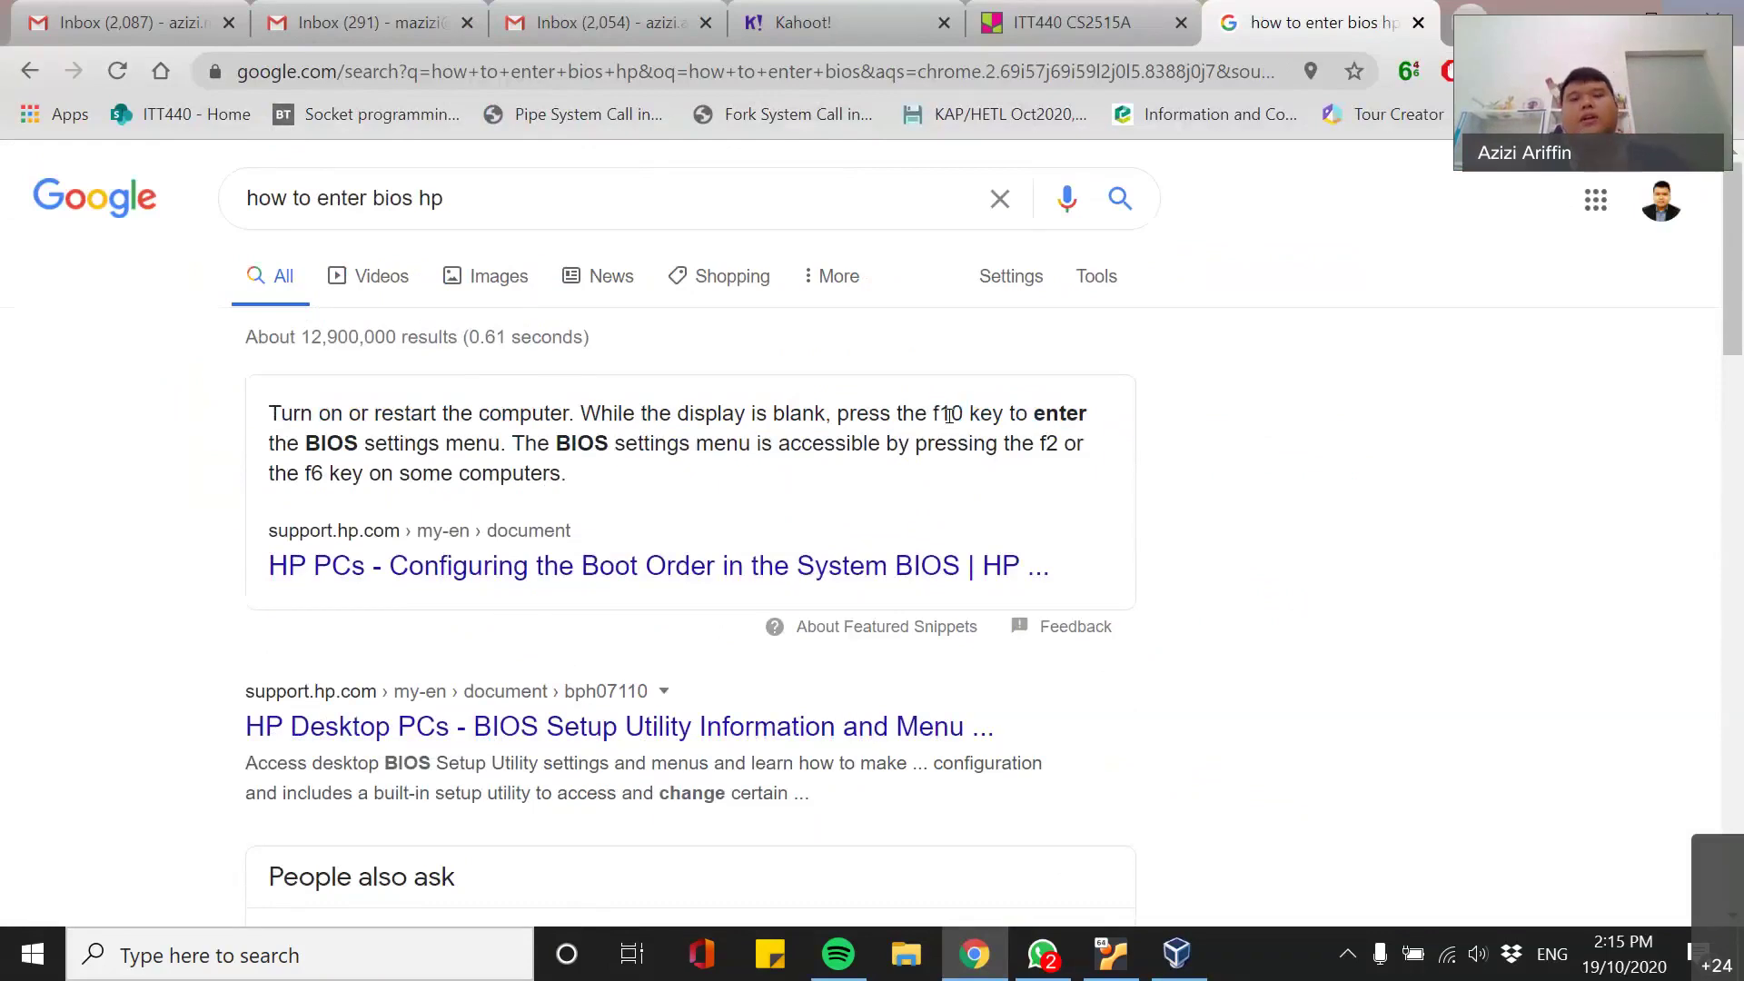
pyautogui.click(1418, 22)
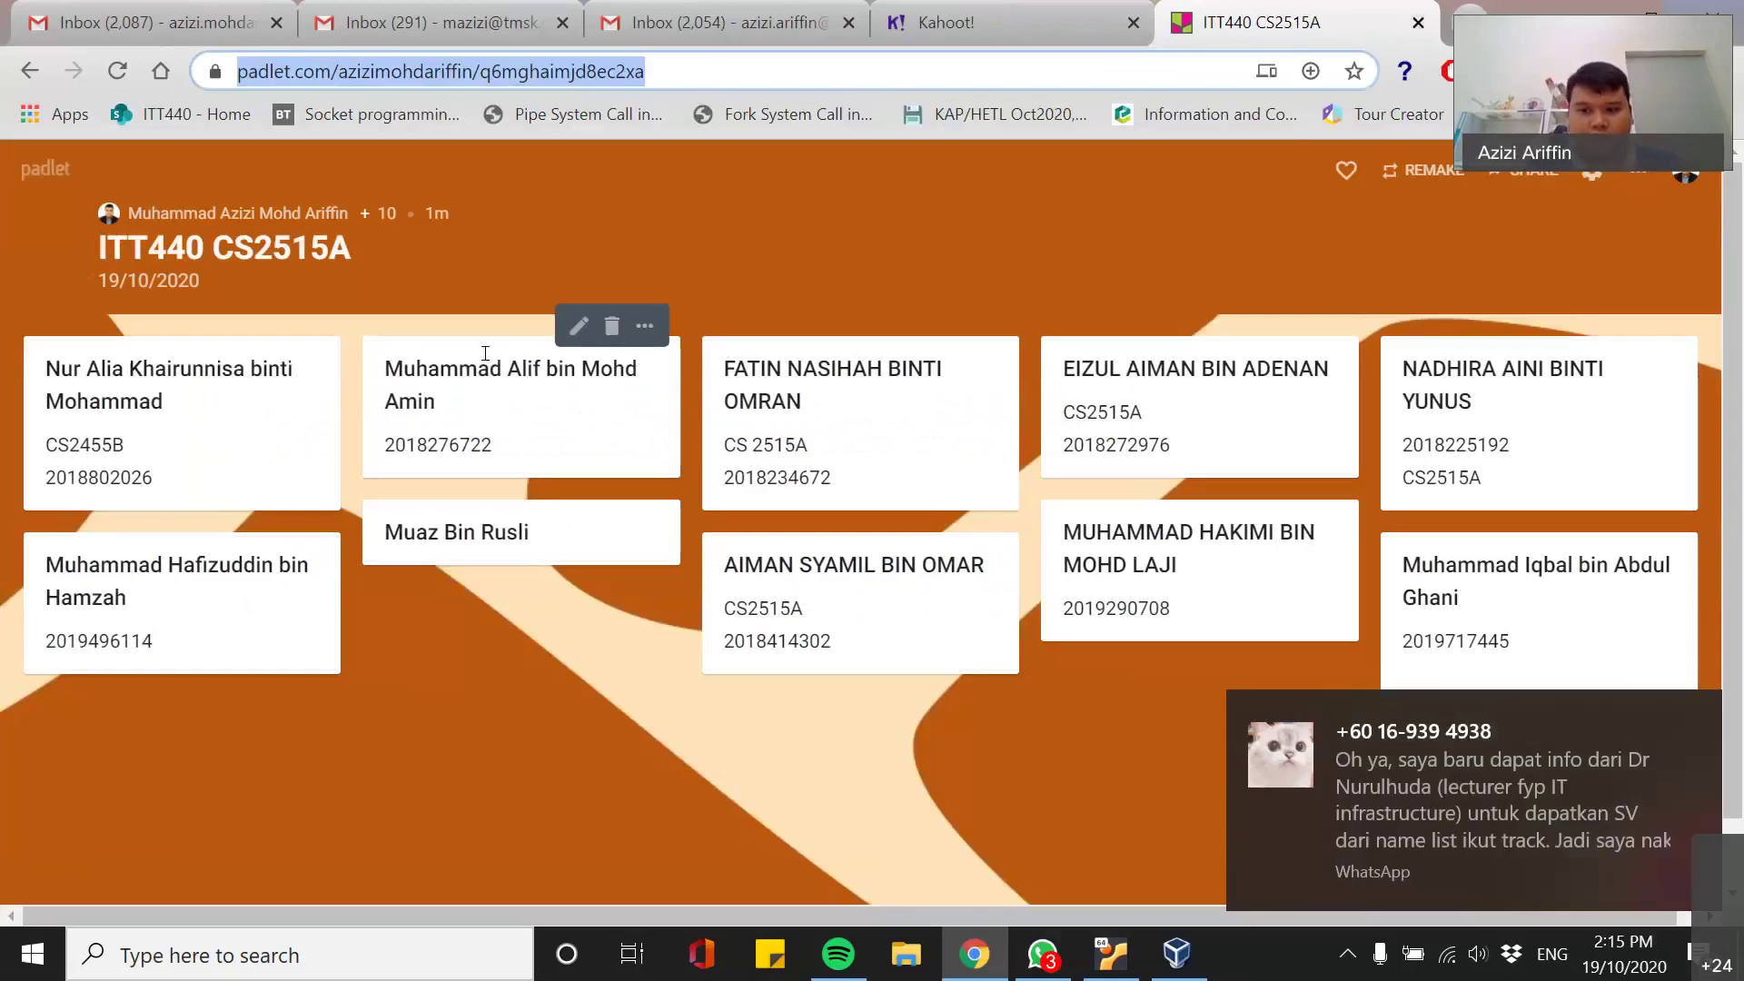
# - Open Windows Settings from a Start search for 'setting' and move its window up-left
pyautogui.press('super')
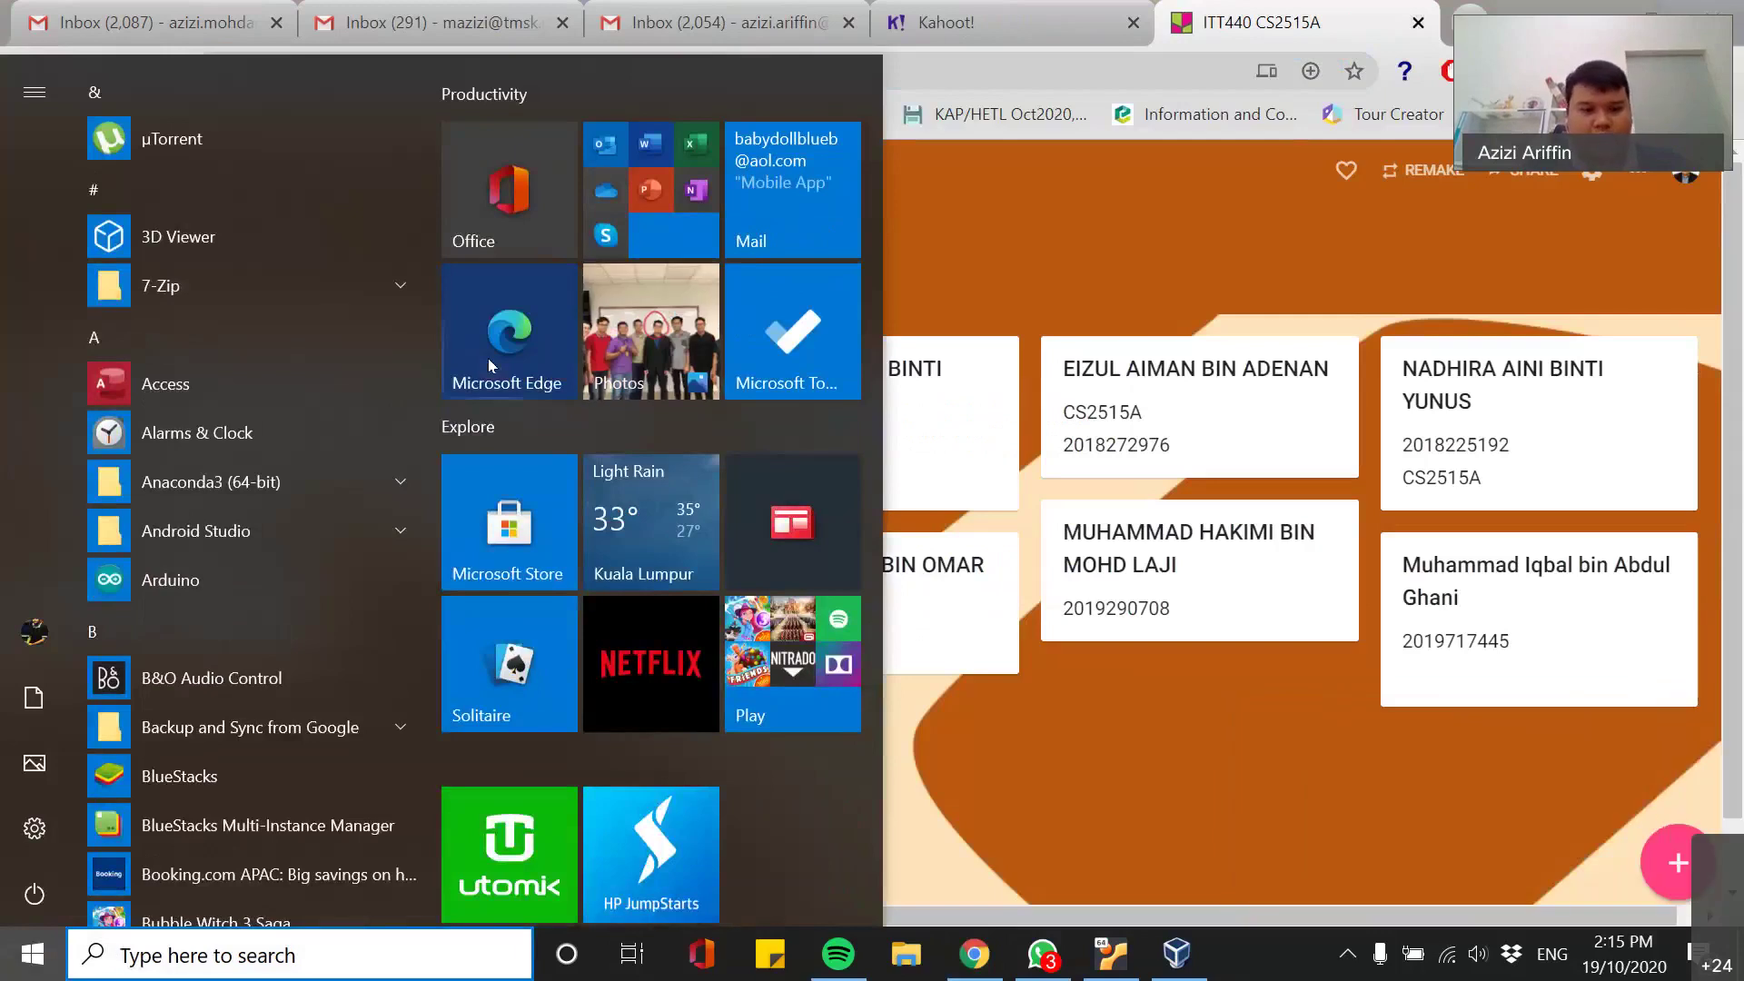
pyautogui.write('se')
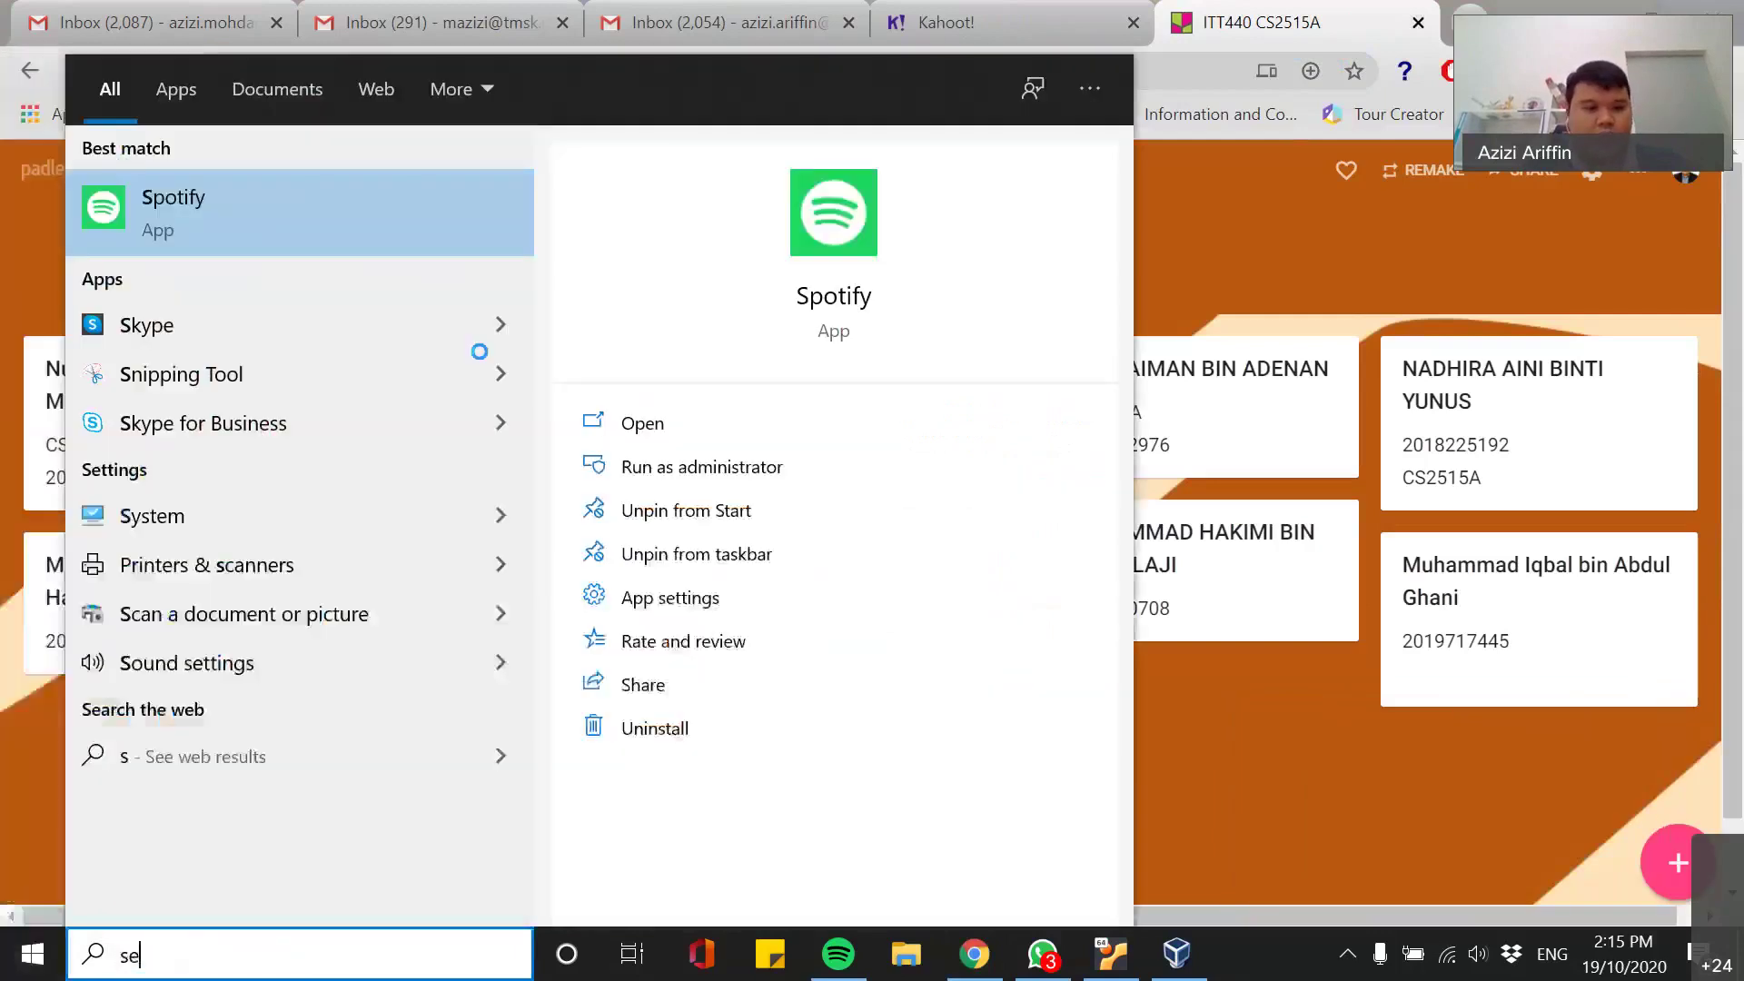
pyautogui.write('tting')
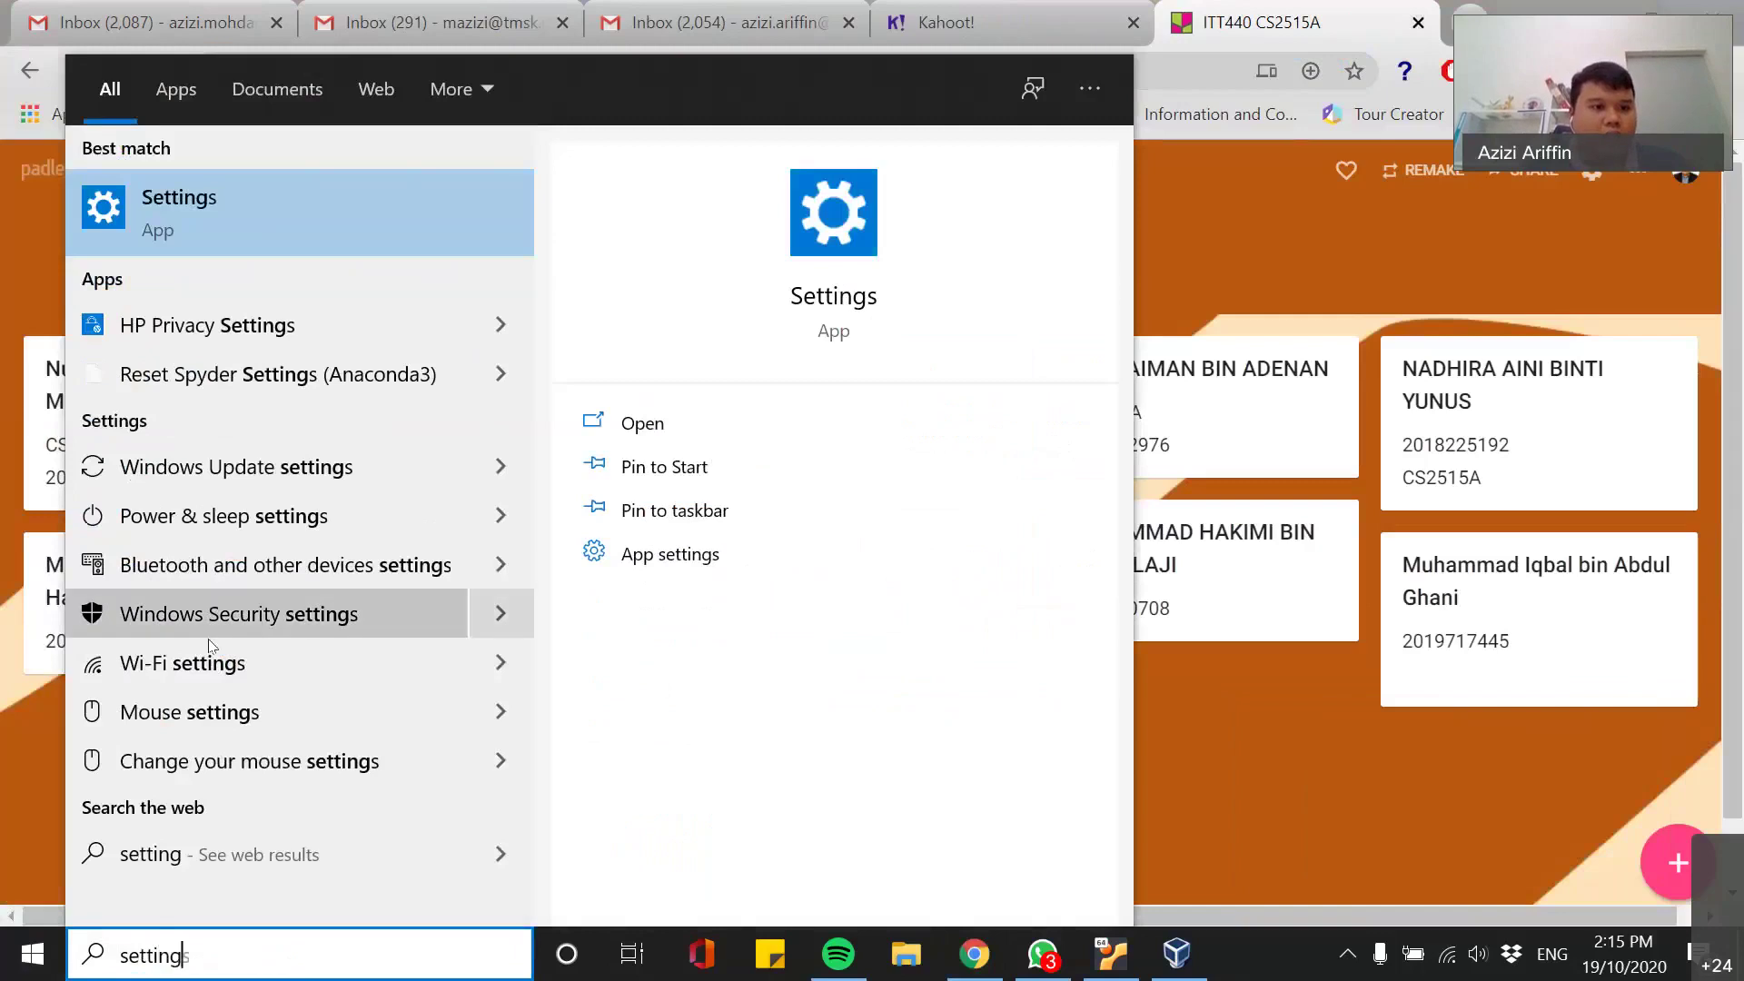
pyautogui.click(308, 237)
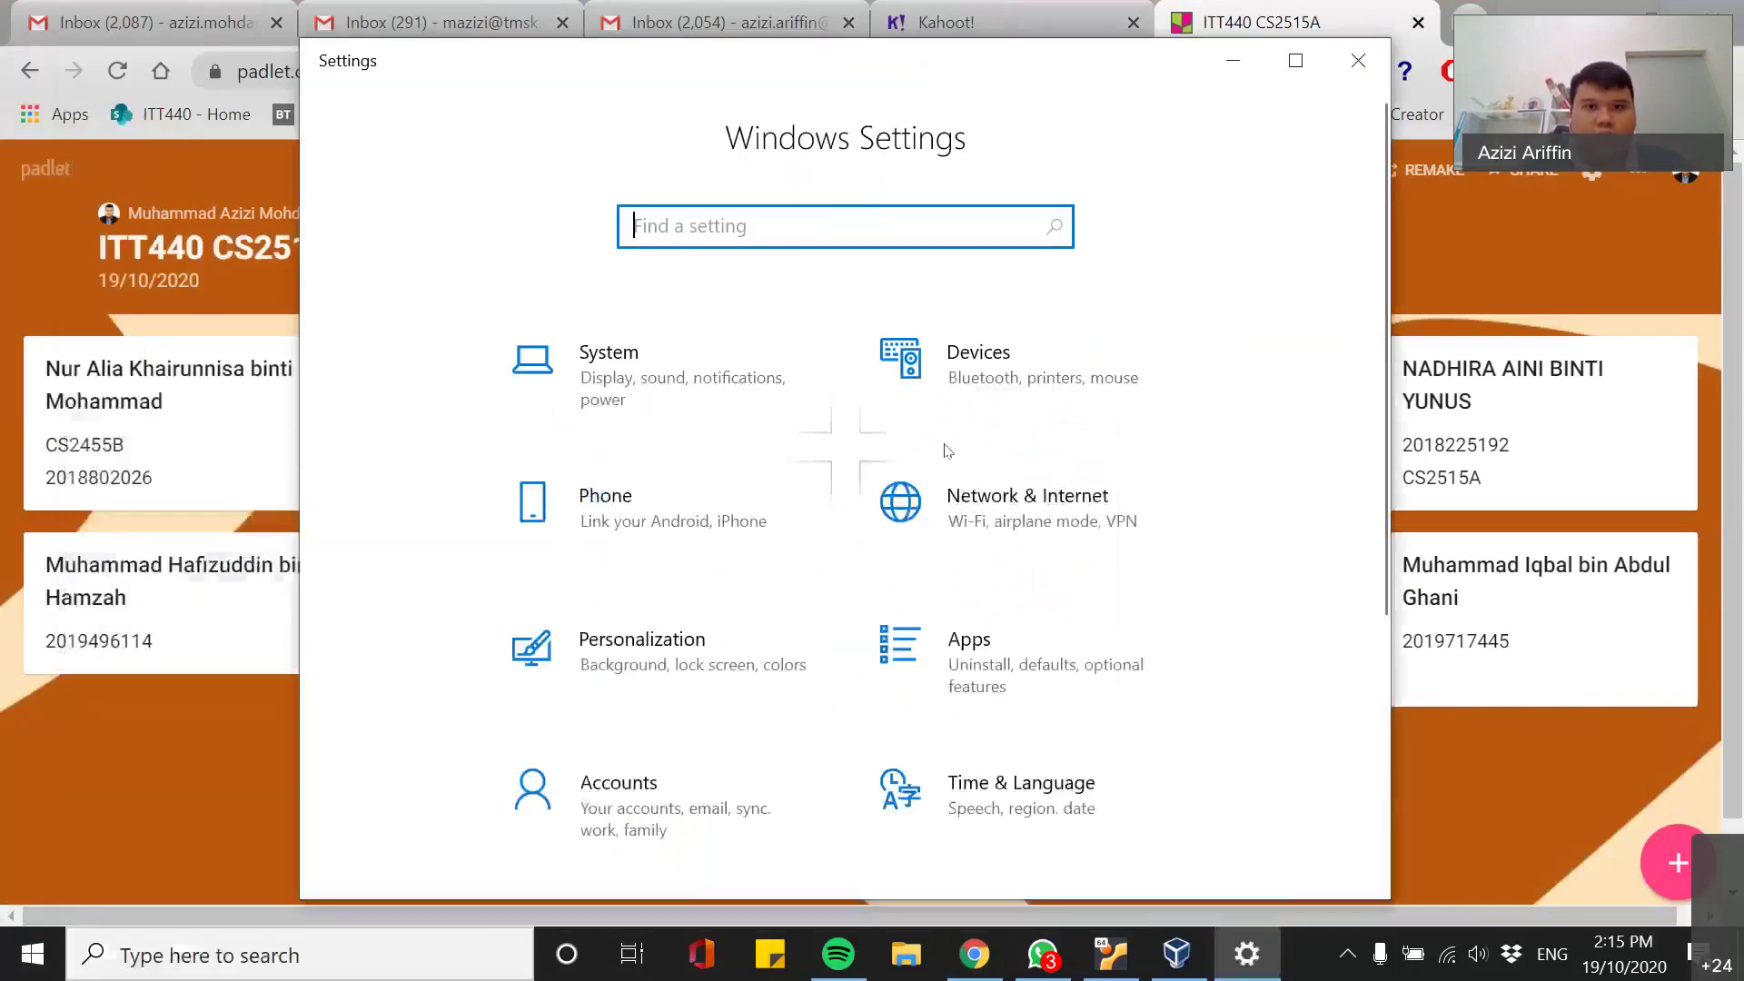
pyautogui.moveTo(828, 82); pyautogui.dragTo(738, 45)
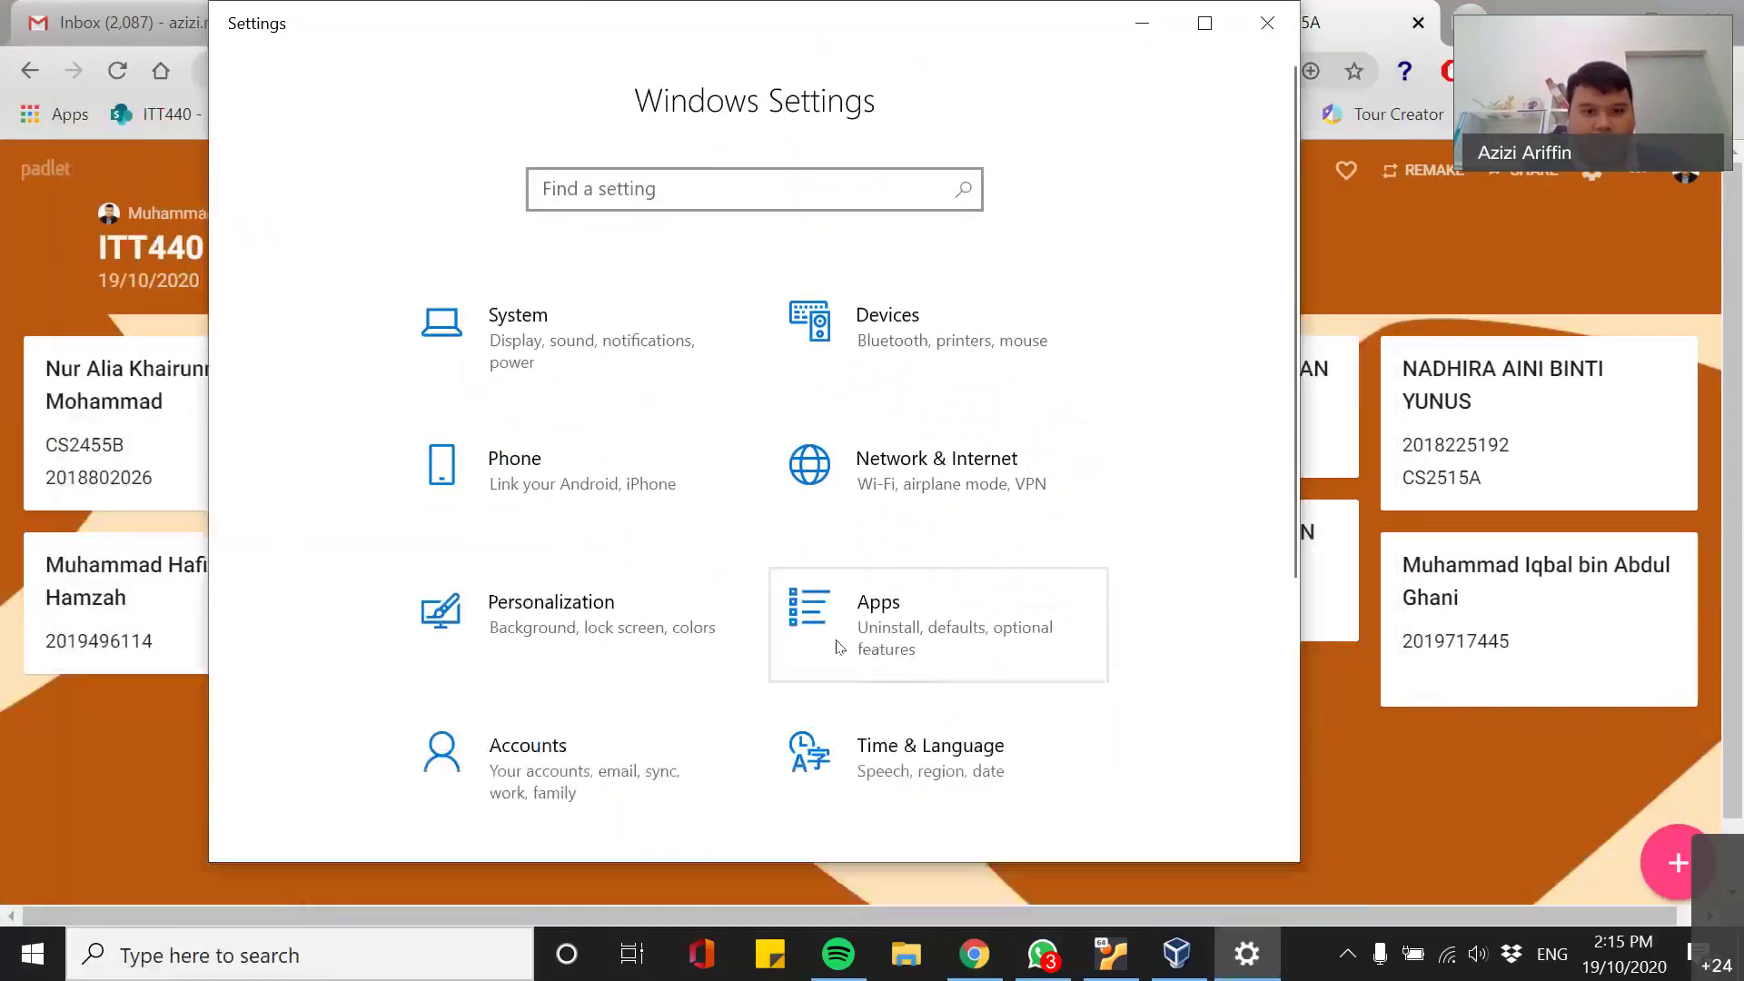
# - In Update & Security, view the Windows Security, Backup and Recovery pages in turn
pyautogui.scroll(-5, 754, 491)
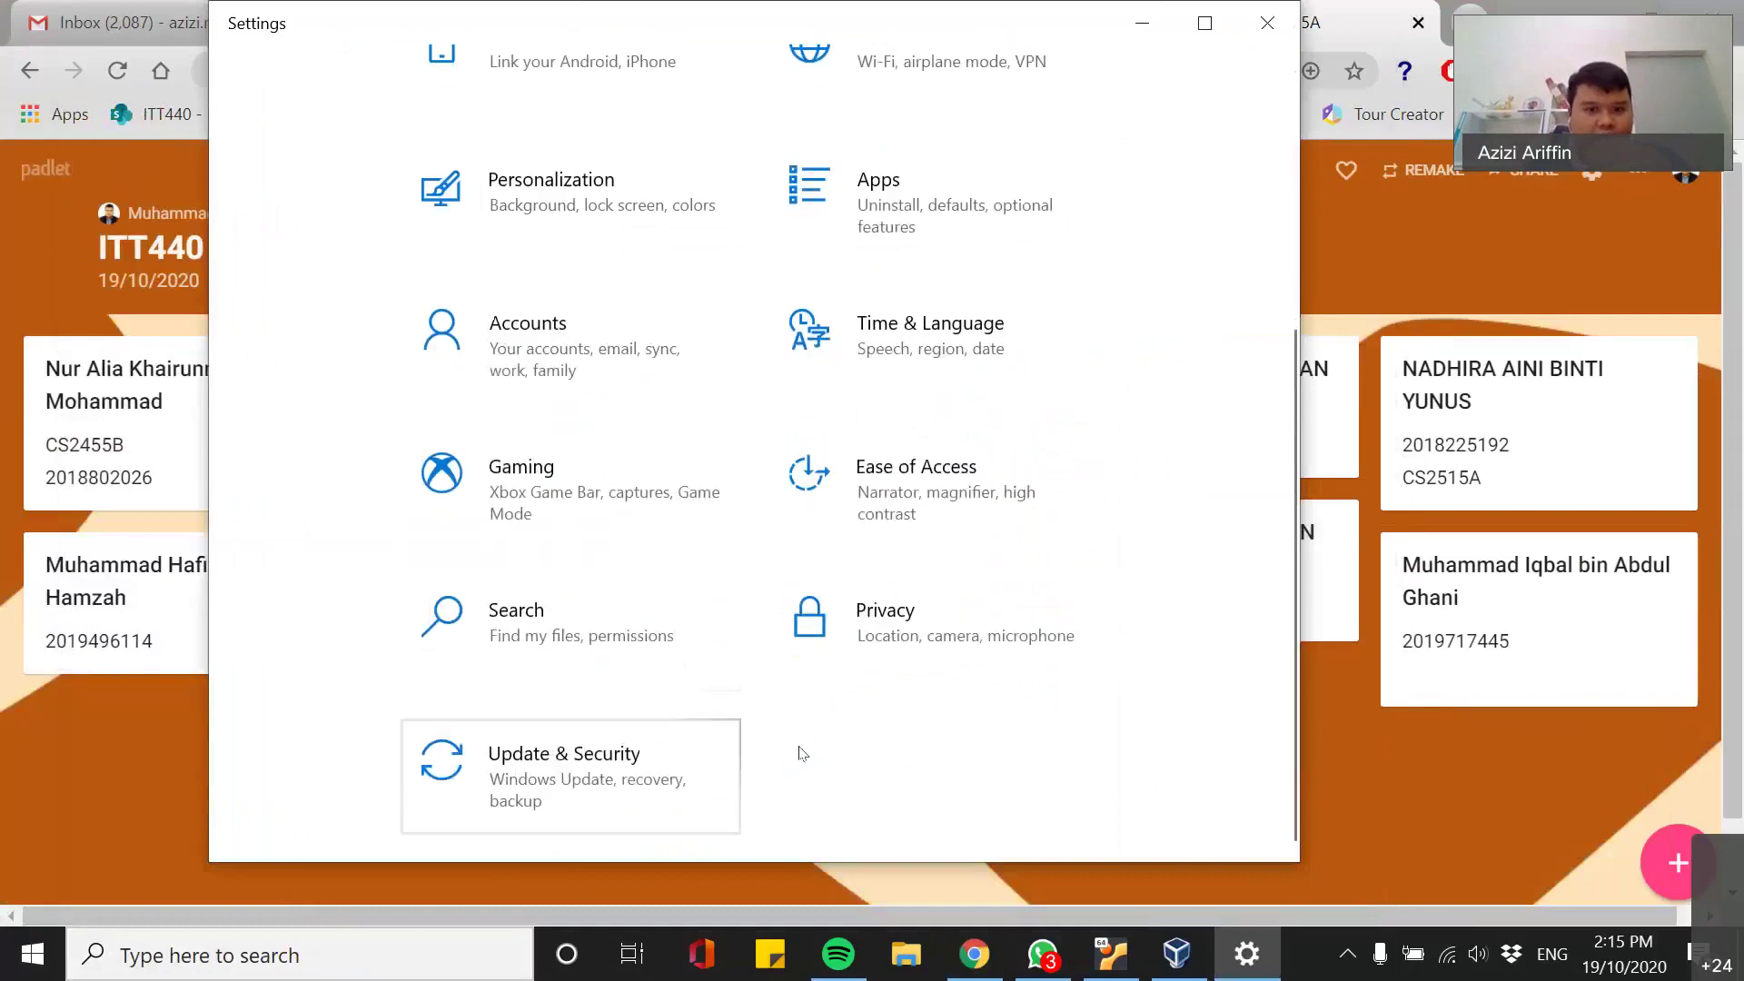
pyautogui.click(576, 774)
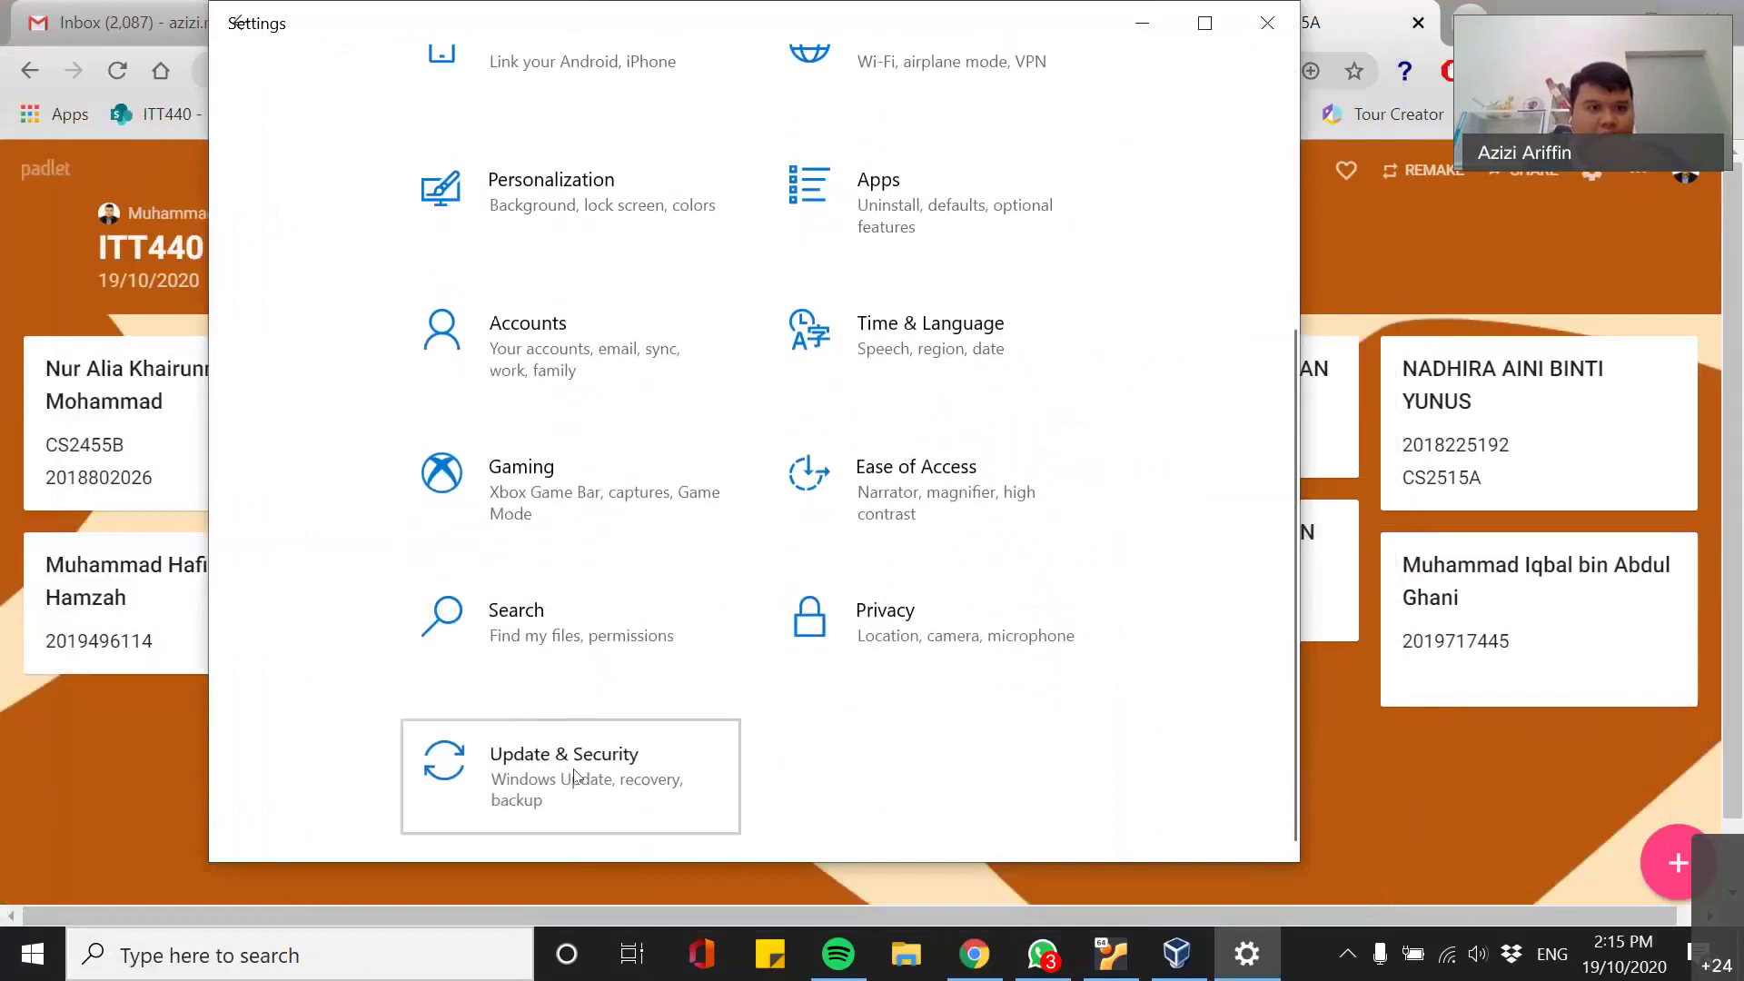
pyautogui.scroll(-3, 389, 636)
pyautogui.scroll(3, 405, 681)
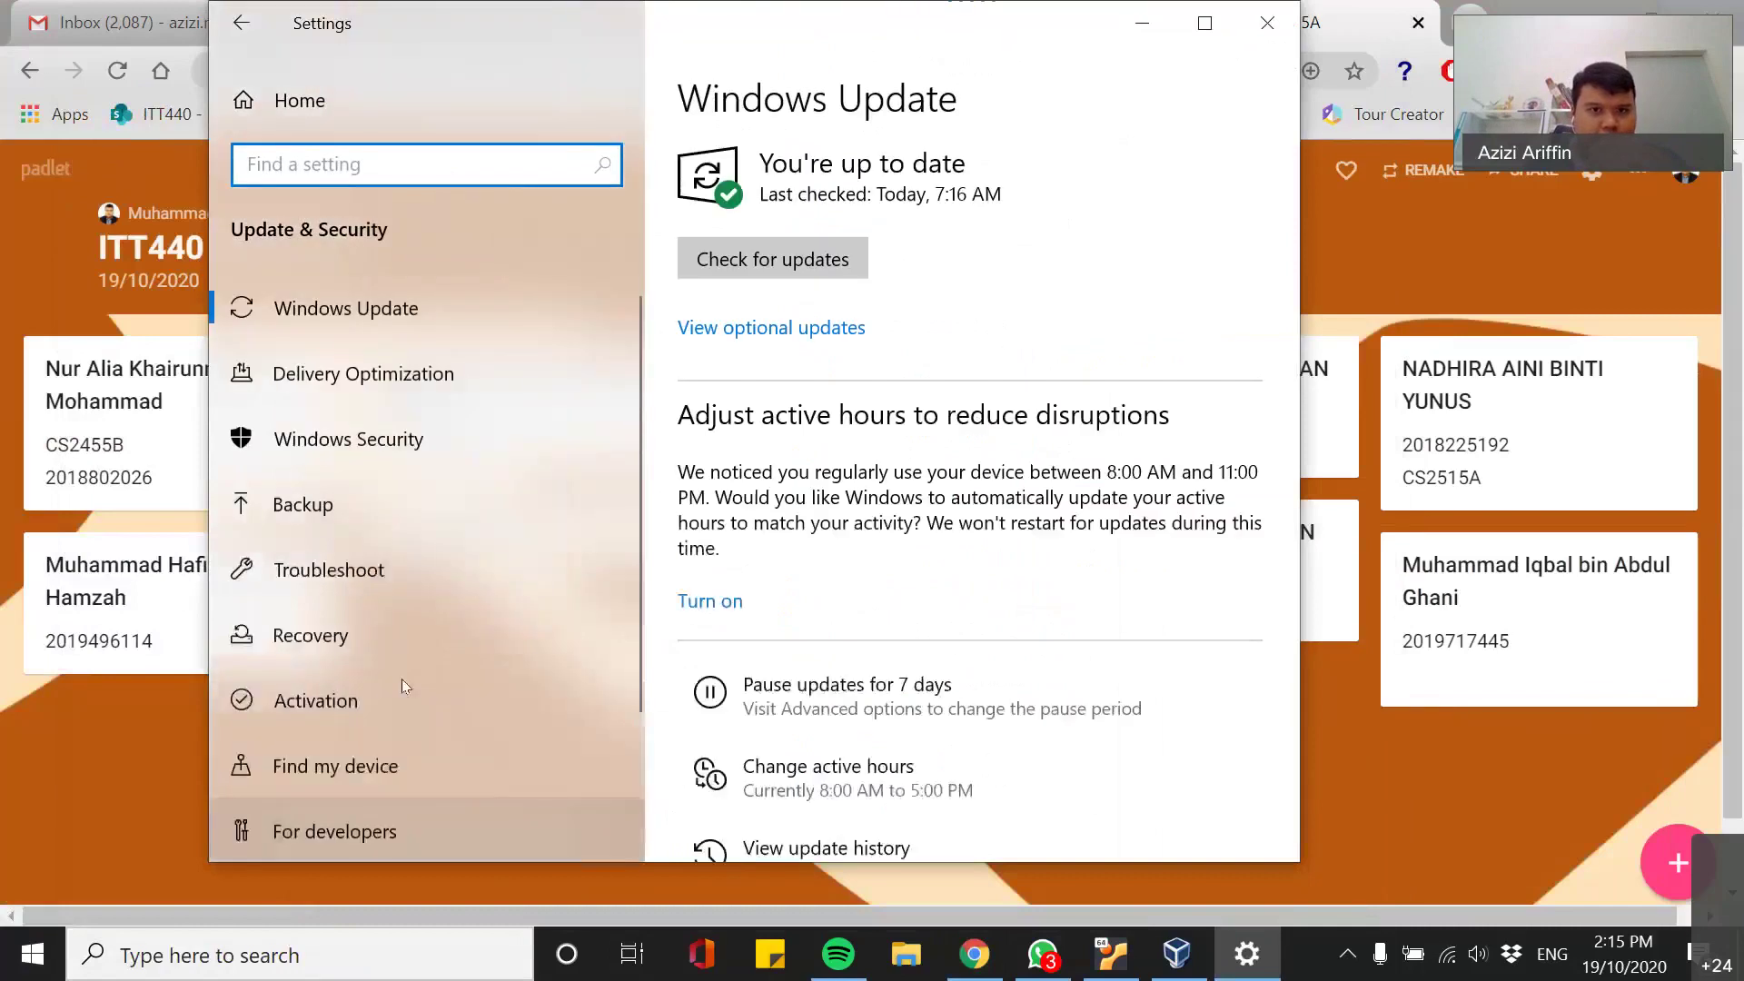
pyautogui.scroll(-1, 873, 591)
pyautogui.scroll(-5, 867, 600)
pyautogui.scroll(6, 829, 693)
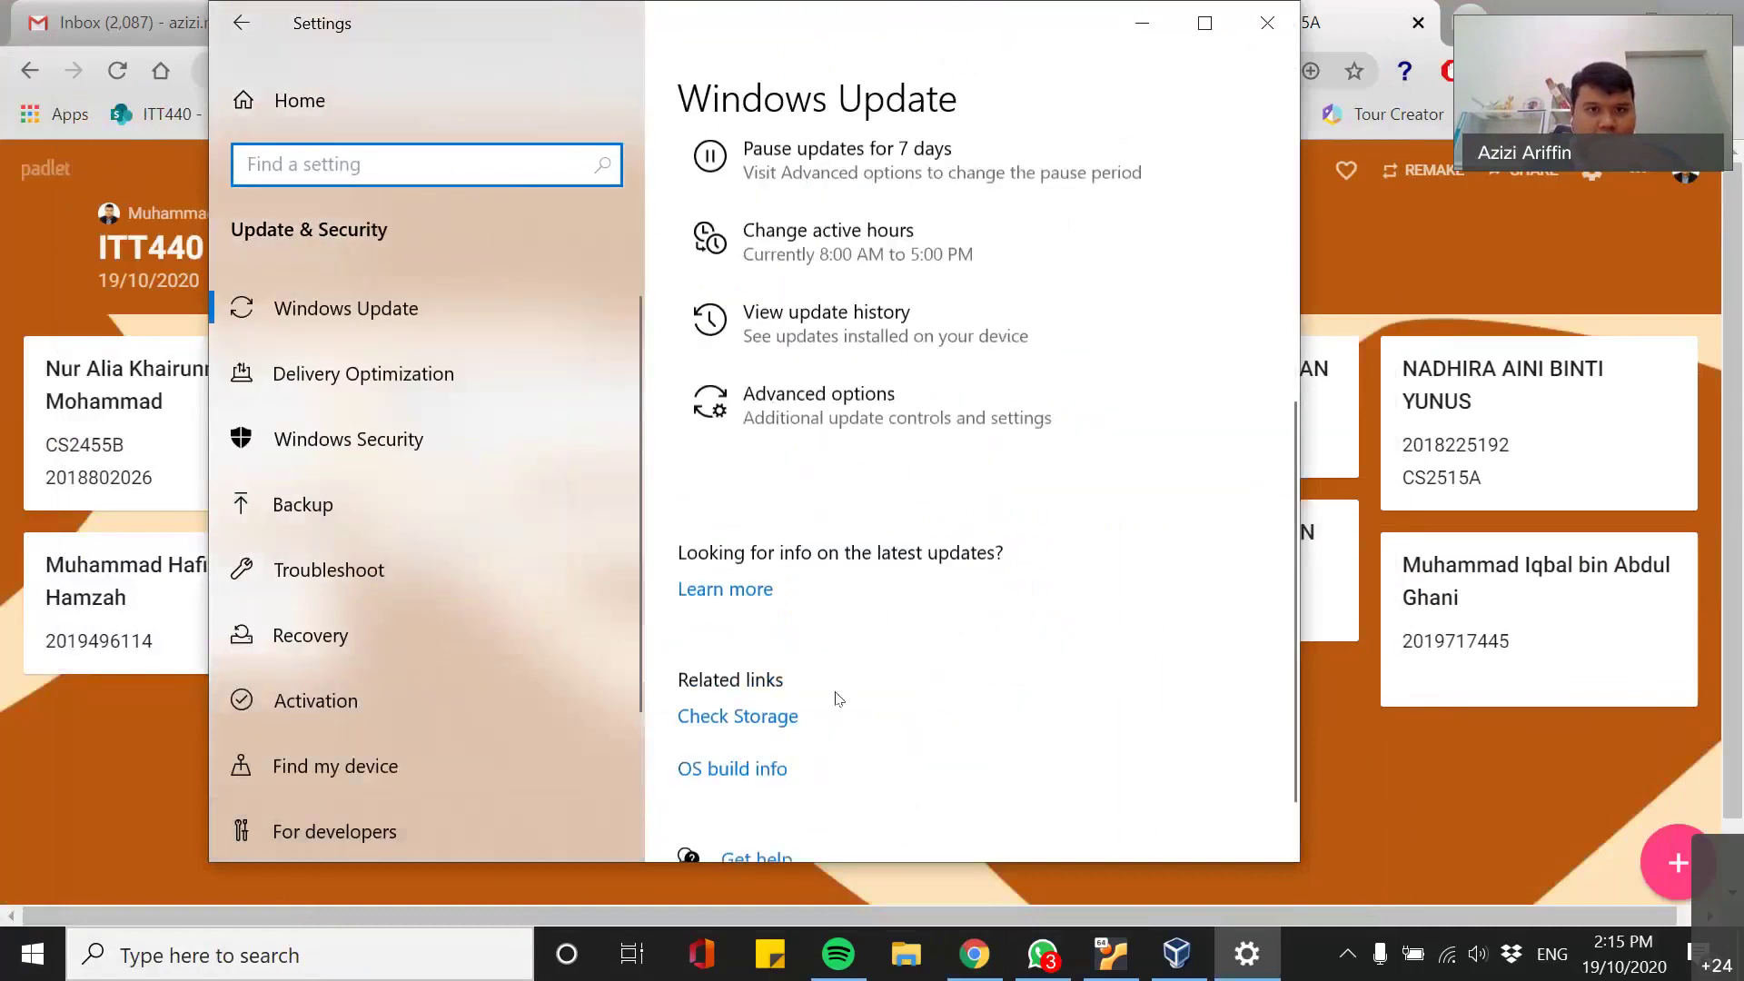
pyautogui.click(362, 439)
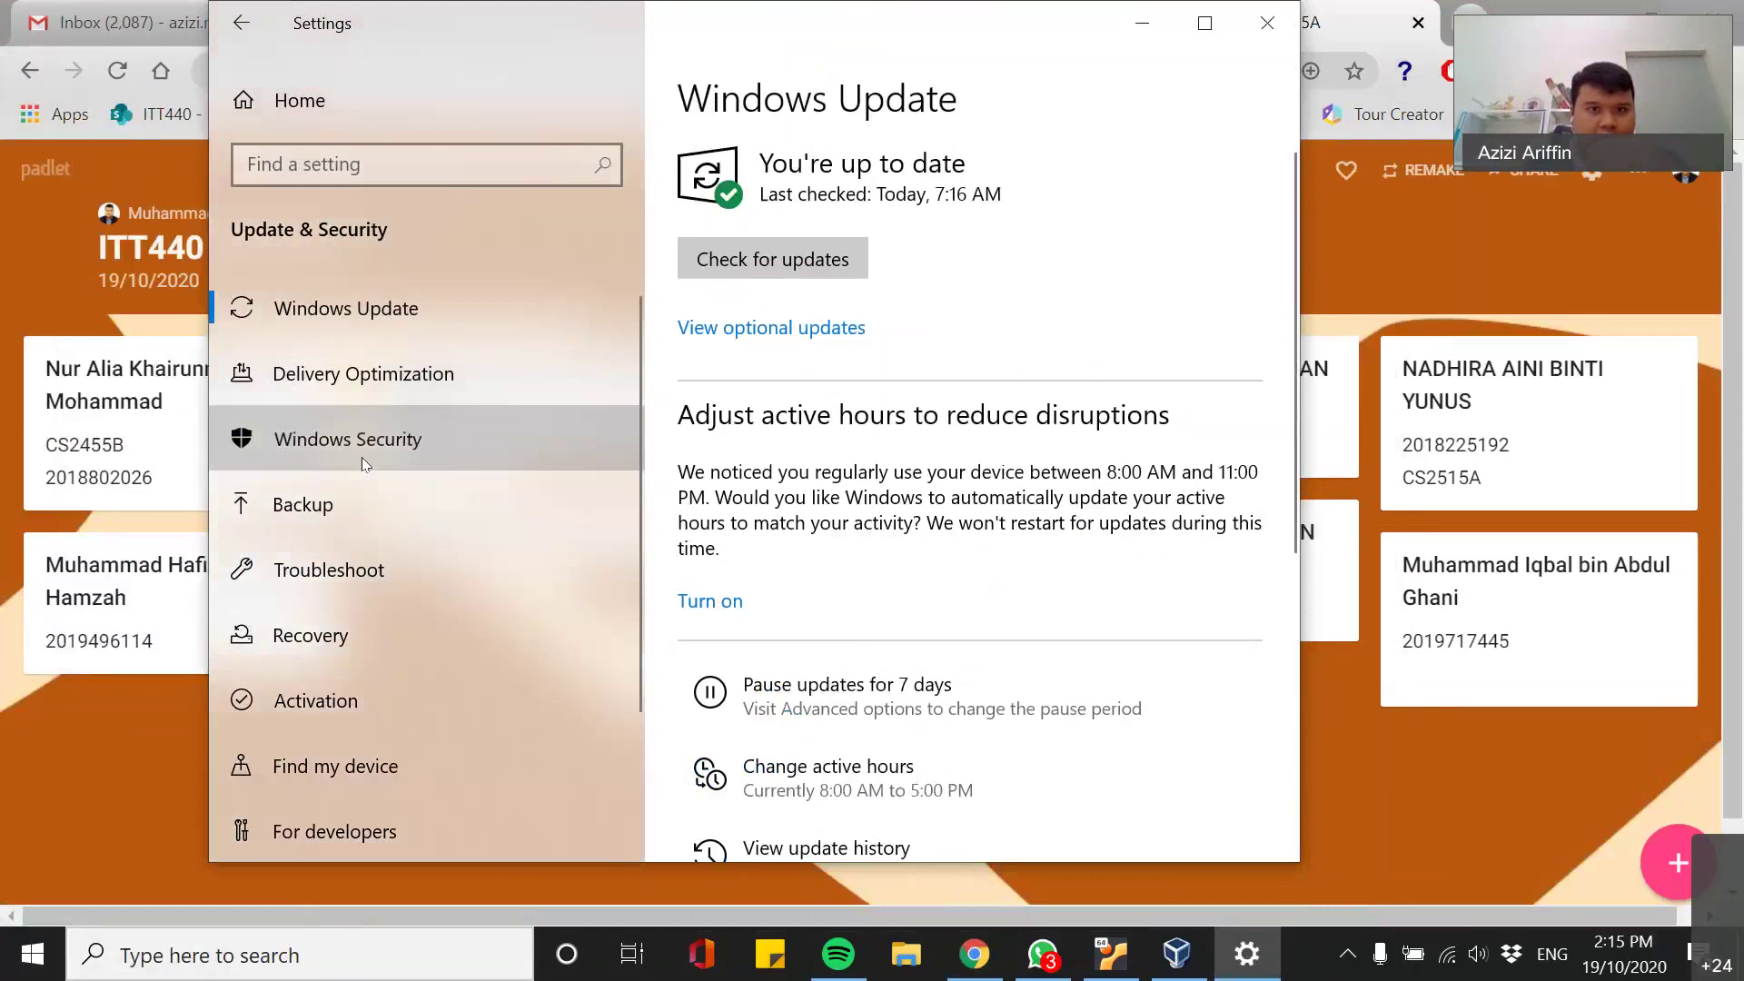
pyautogui.click(405, 506)
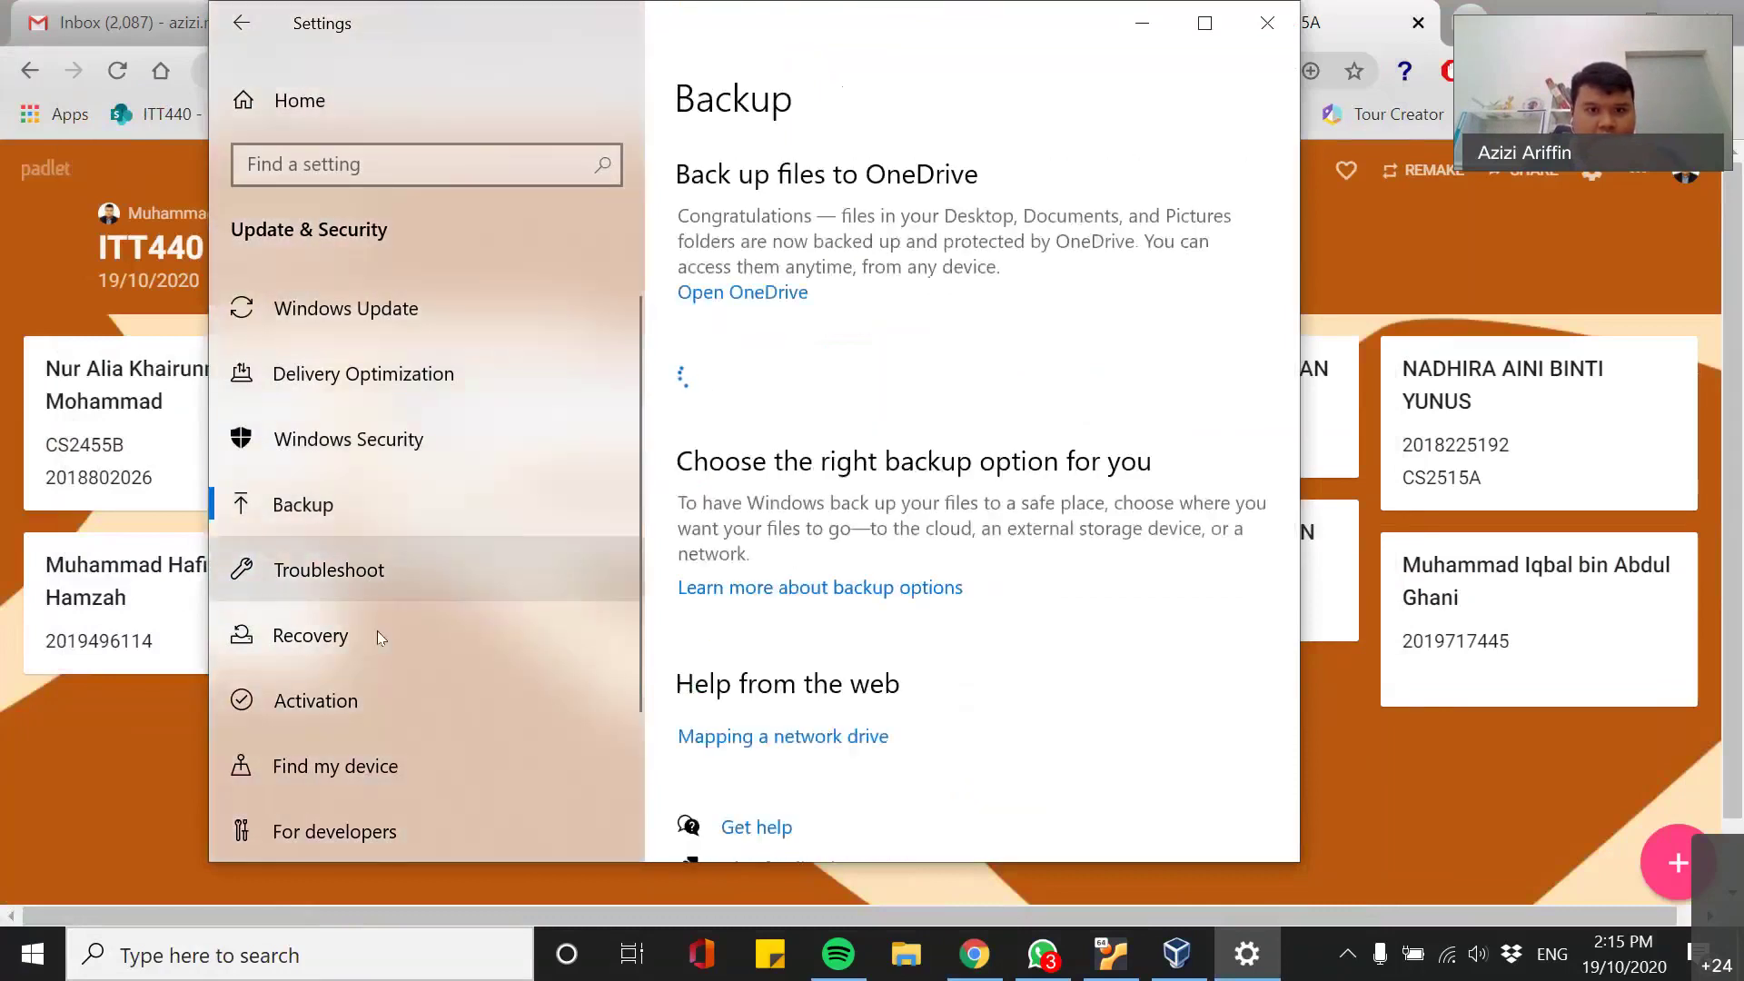
pyautogui.click(378, 633)
# - Review Recovery's reset and Advanced startup options, close Settings, and switch back to Lab settings
pyautogui.scroll(-3, 961, 723)
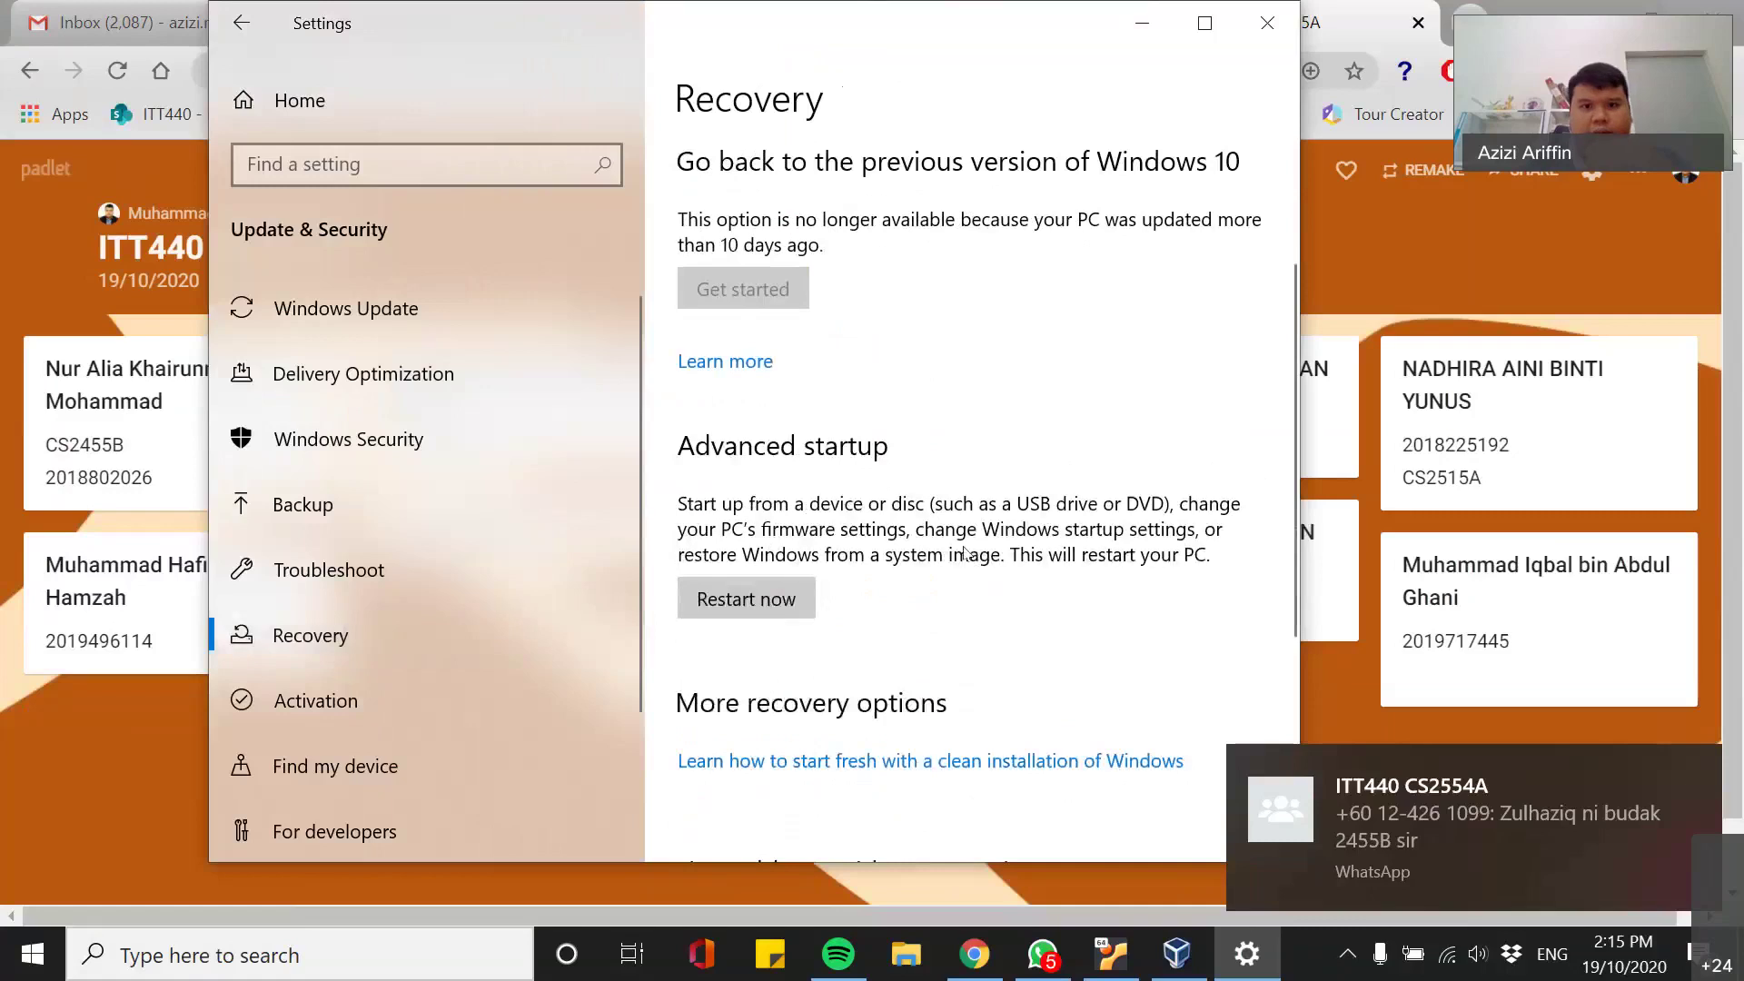
pyautogui.scroll(3, 793, 520)
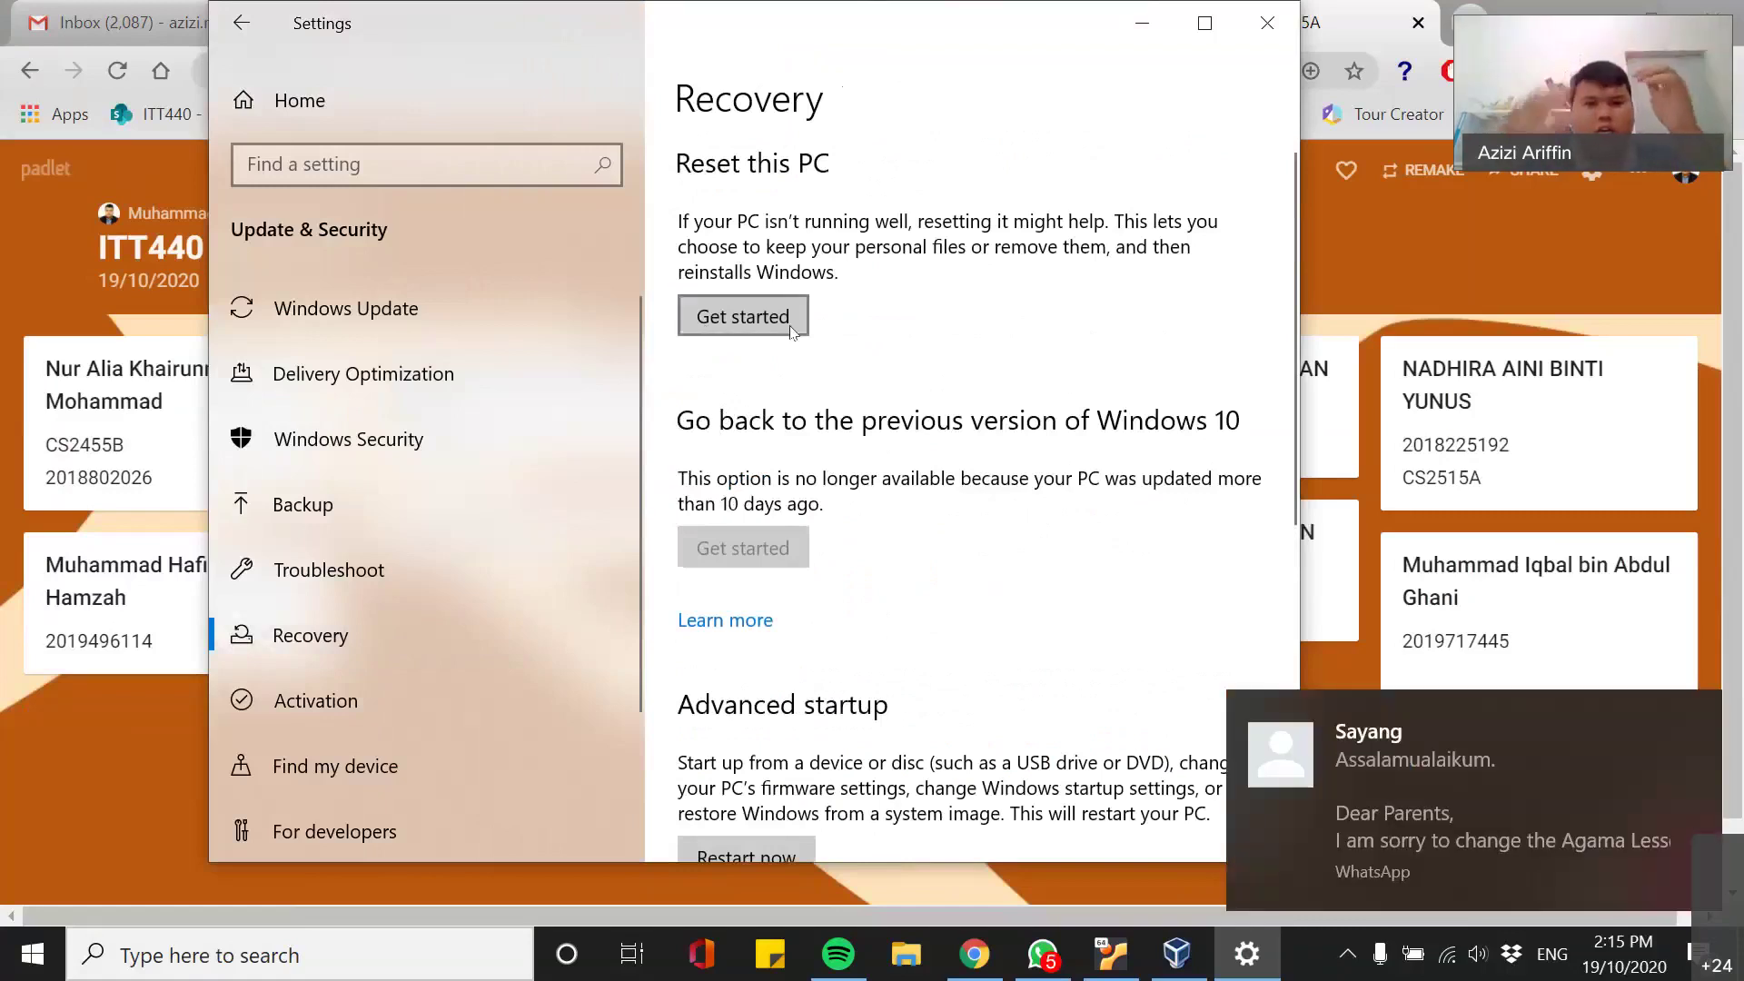
pyautogui.scroll(-4, 909, 411)
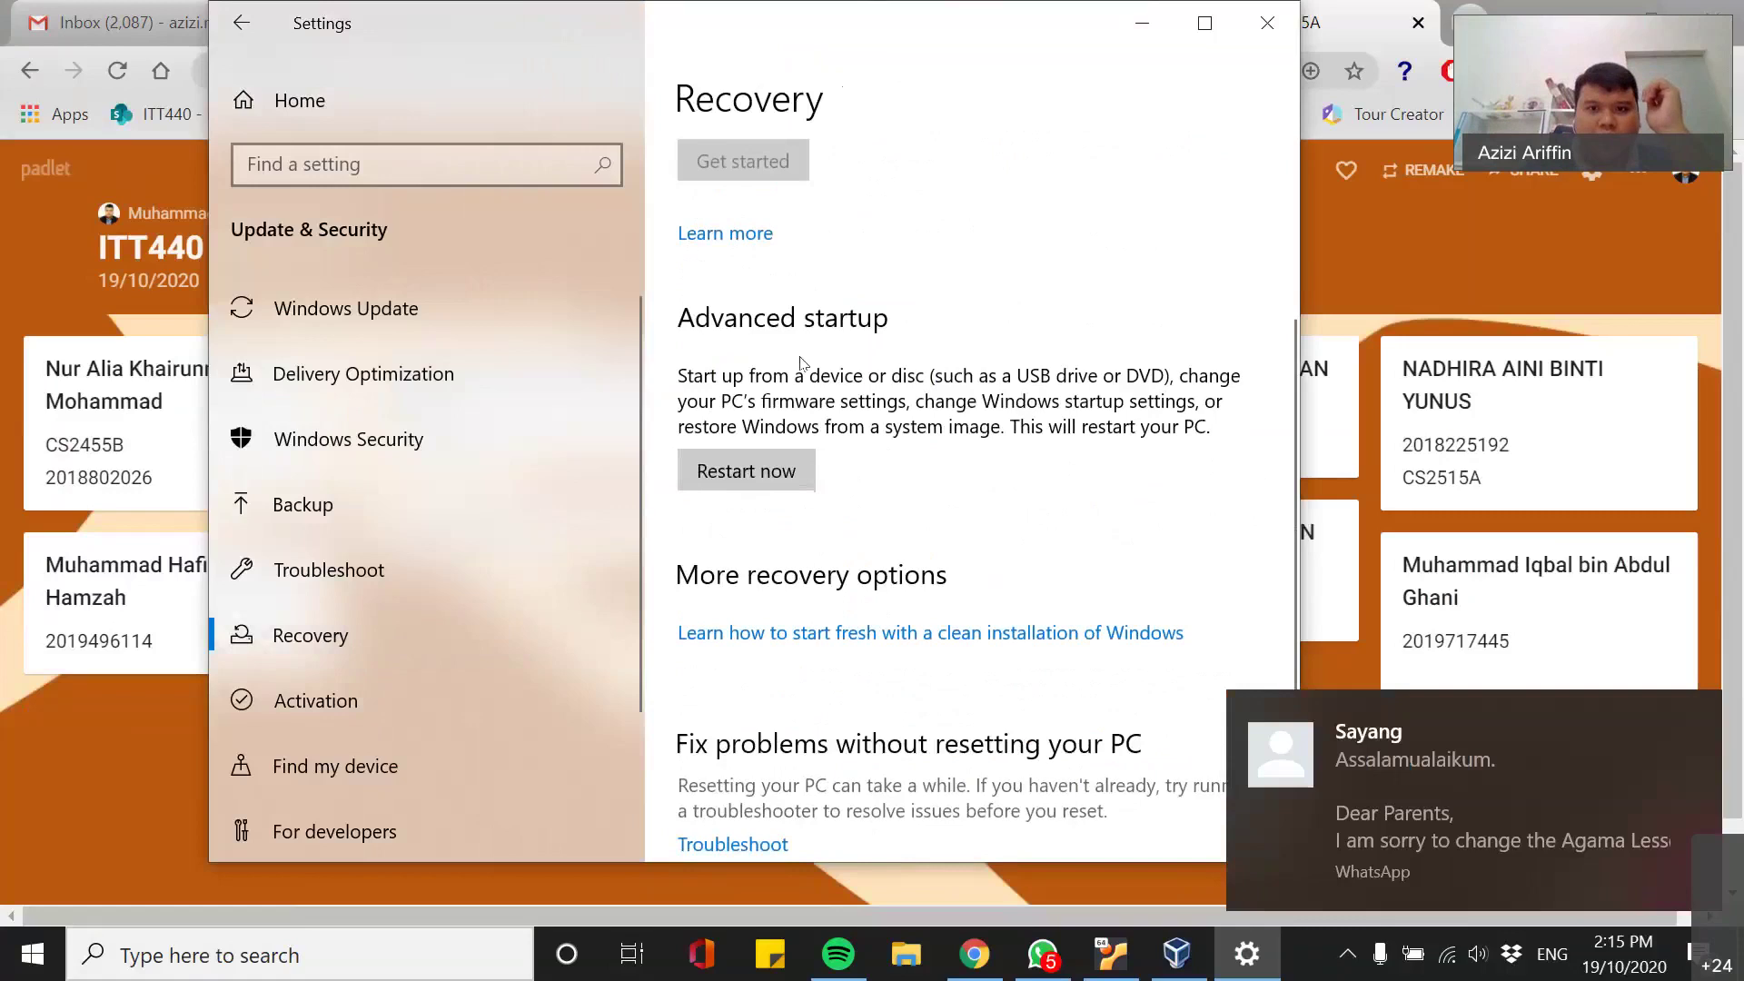
pyautogui.scroll(-1, 877, 500)
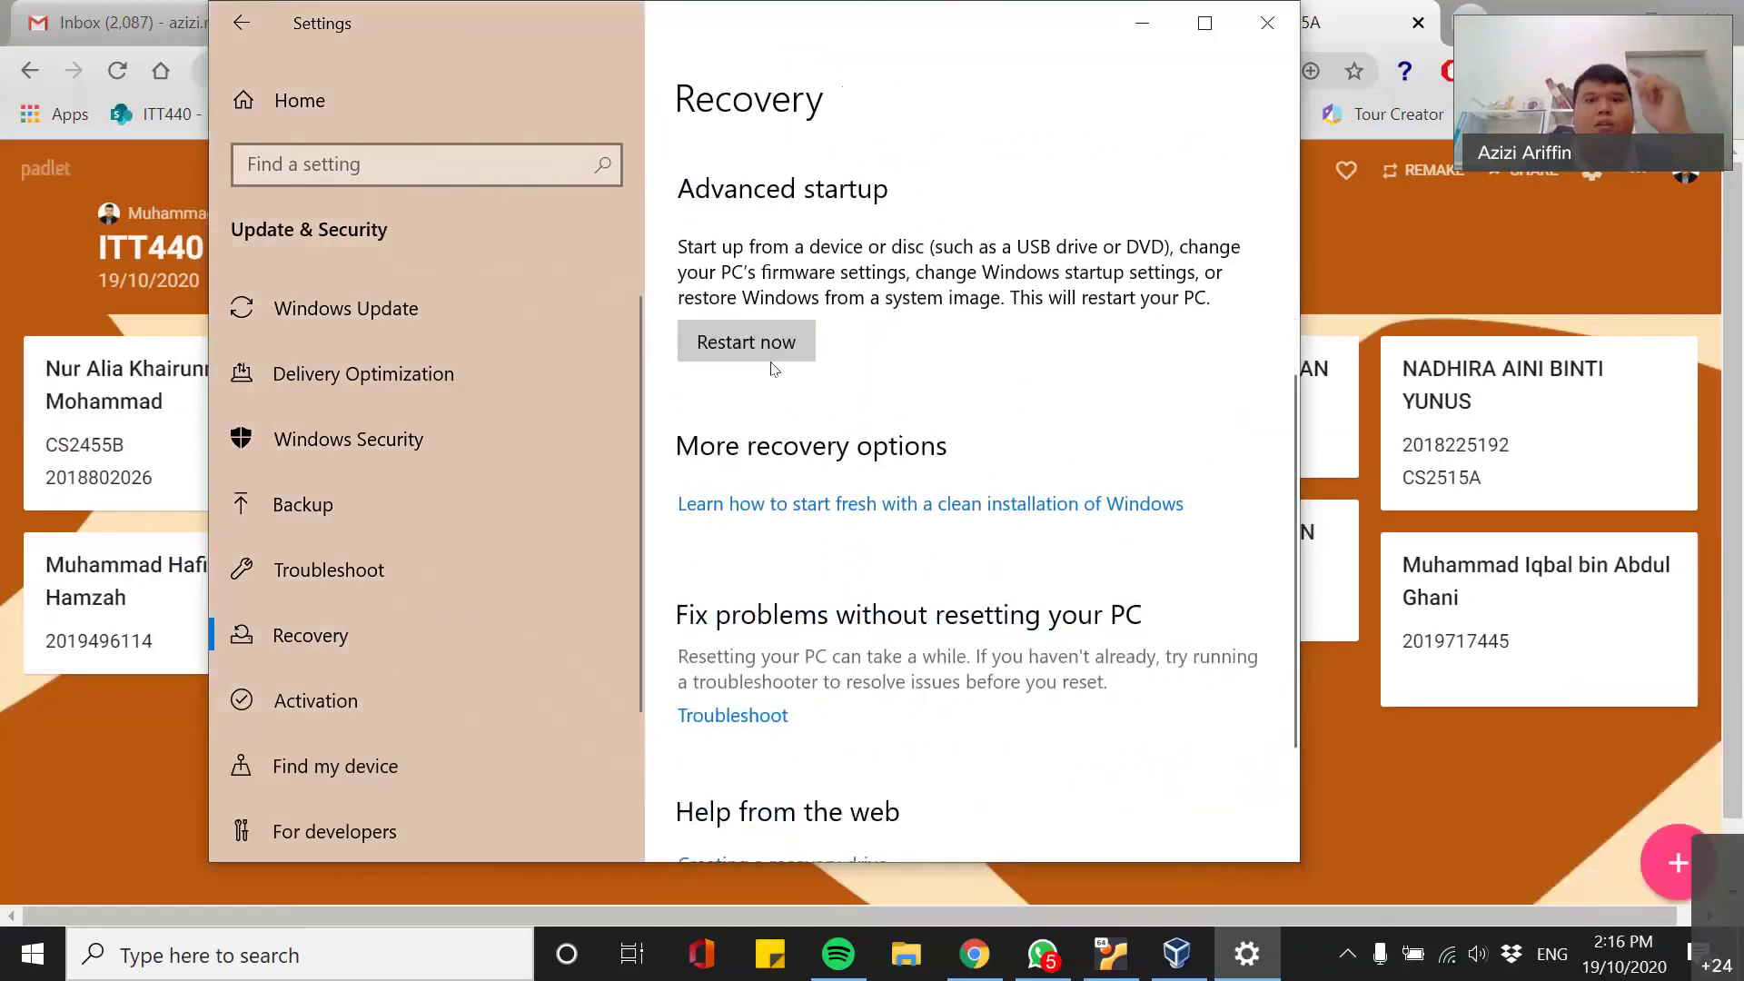
pyautogui.scroll(-2, 973, 663)
pyautogui.scroll(3, 969, 686)
pyautogui.scroll(2, 743, 716)
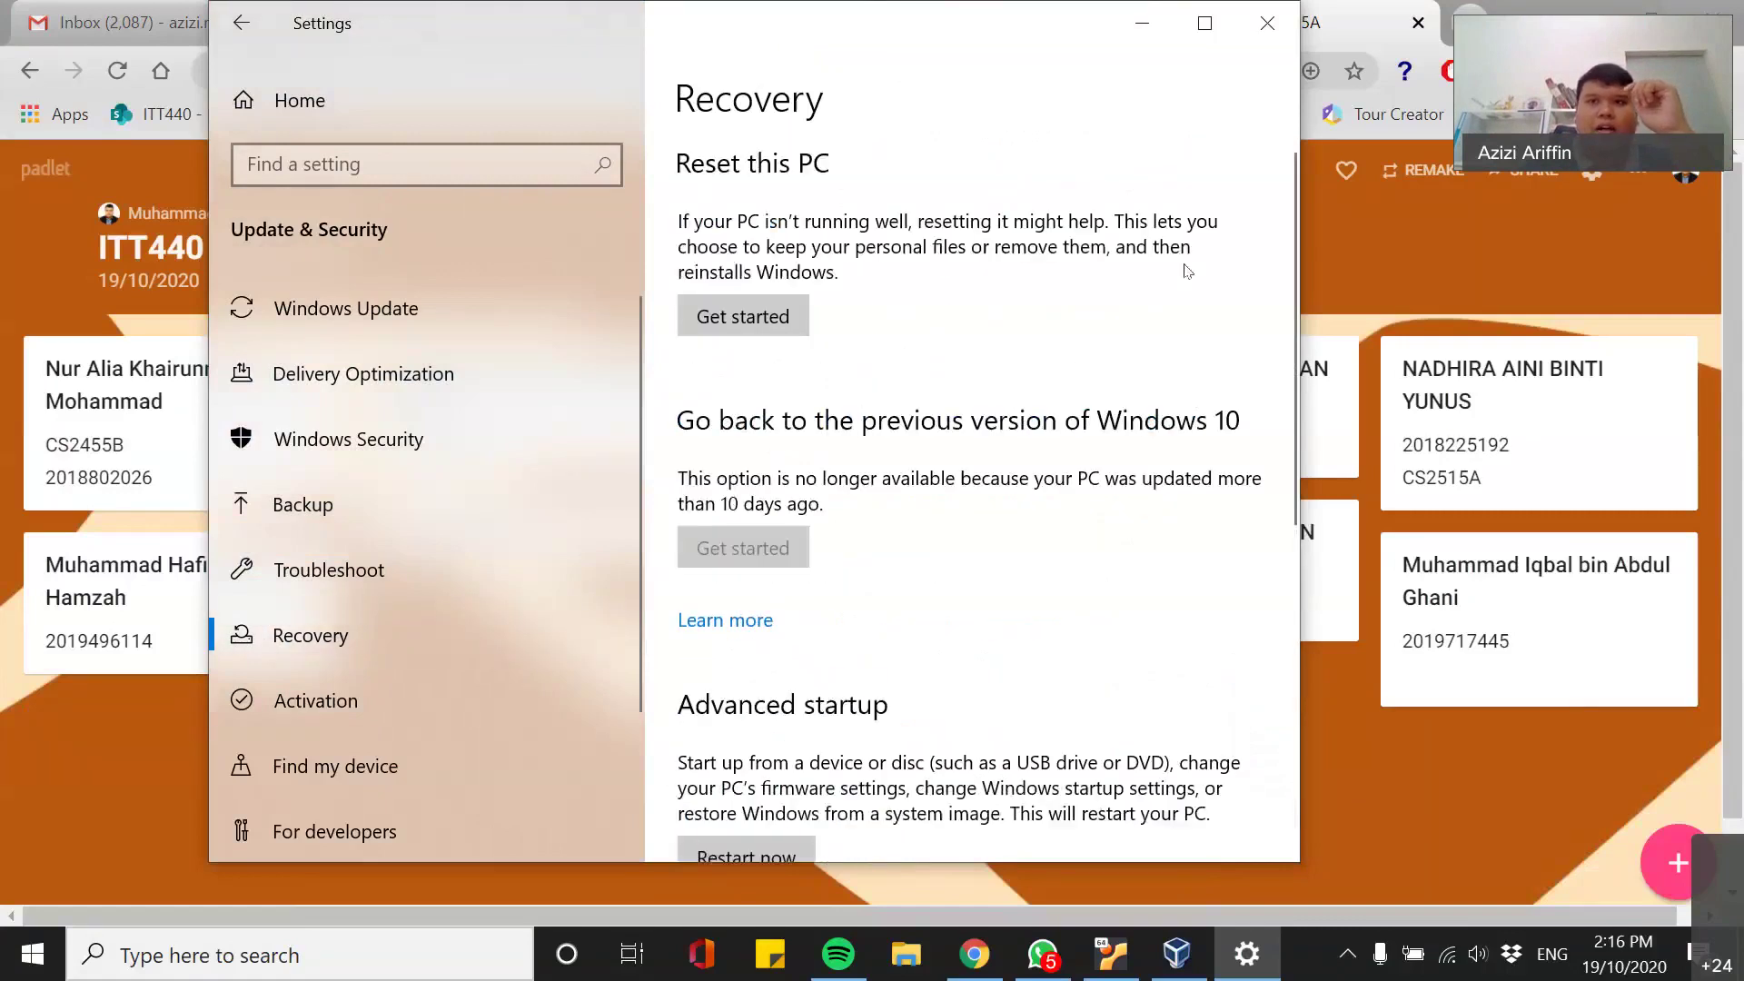
pyautogui.click(1267, 23)
pyautogui.hotkey('alt', 'Tab')
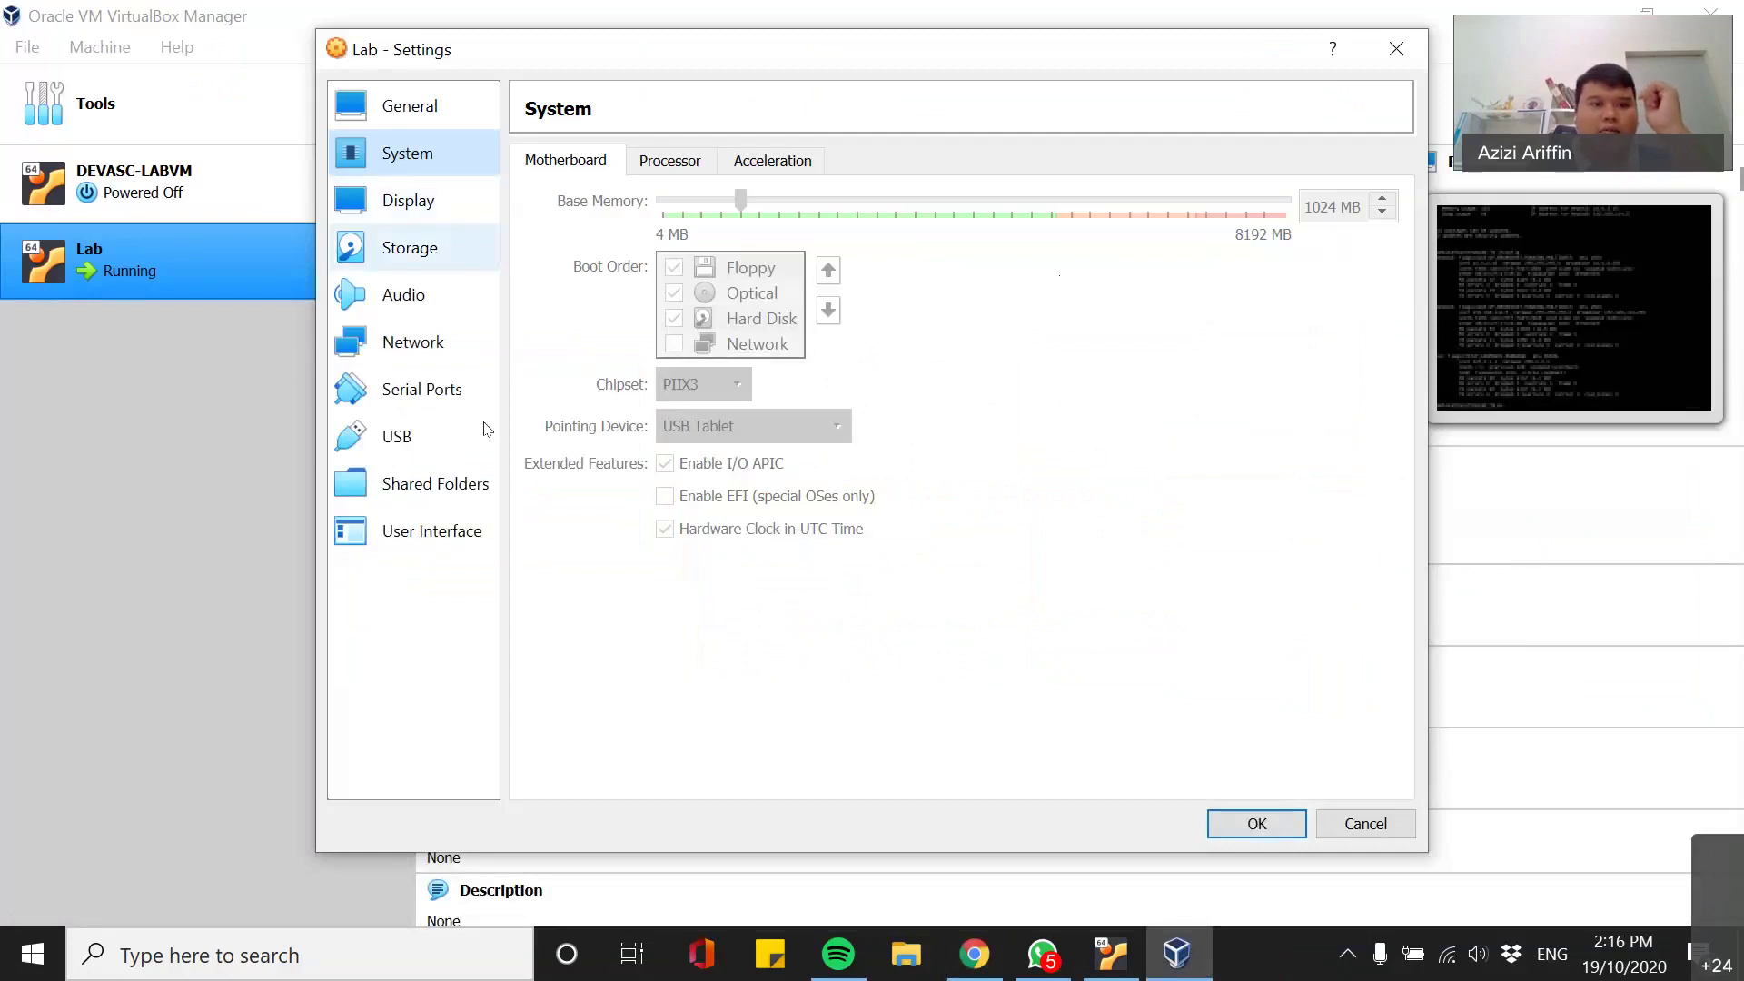
# - Confirm Lab's Adapter 2 stays Host-only on VirtualBox Host-Only Ethernet Adapter #2, then close settings
pyautogui.click(423, 344)
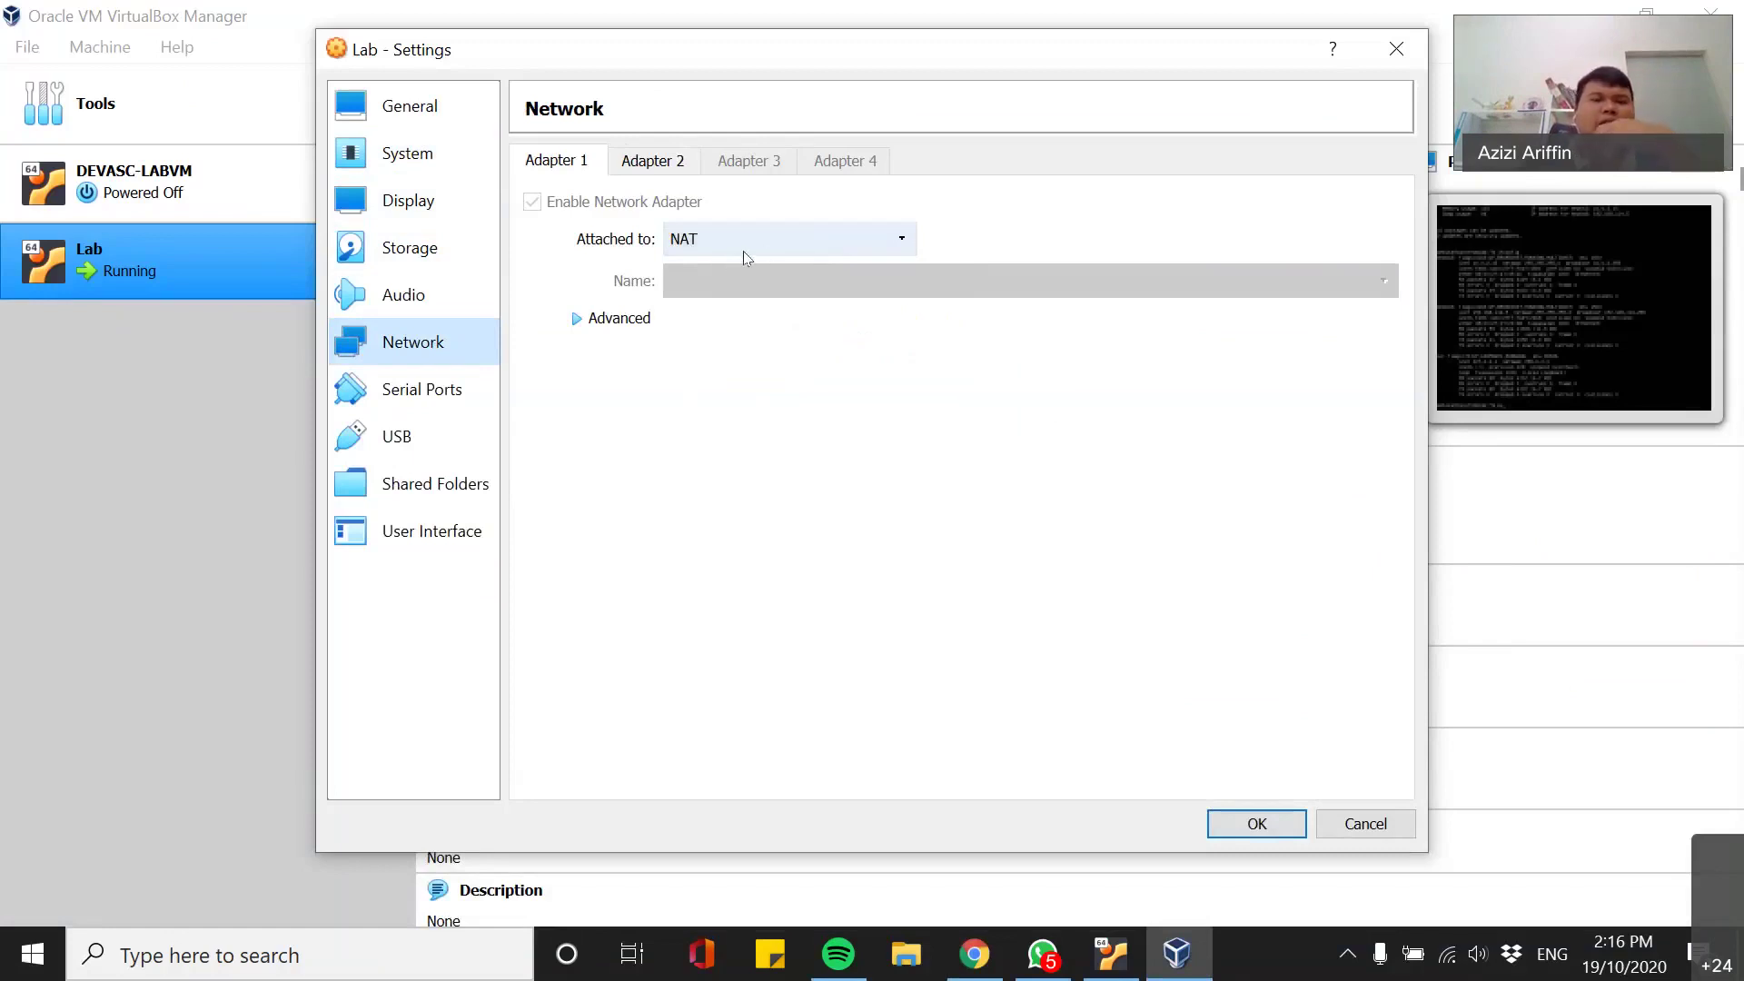
pyautogui.click(672, 164)
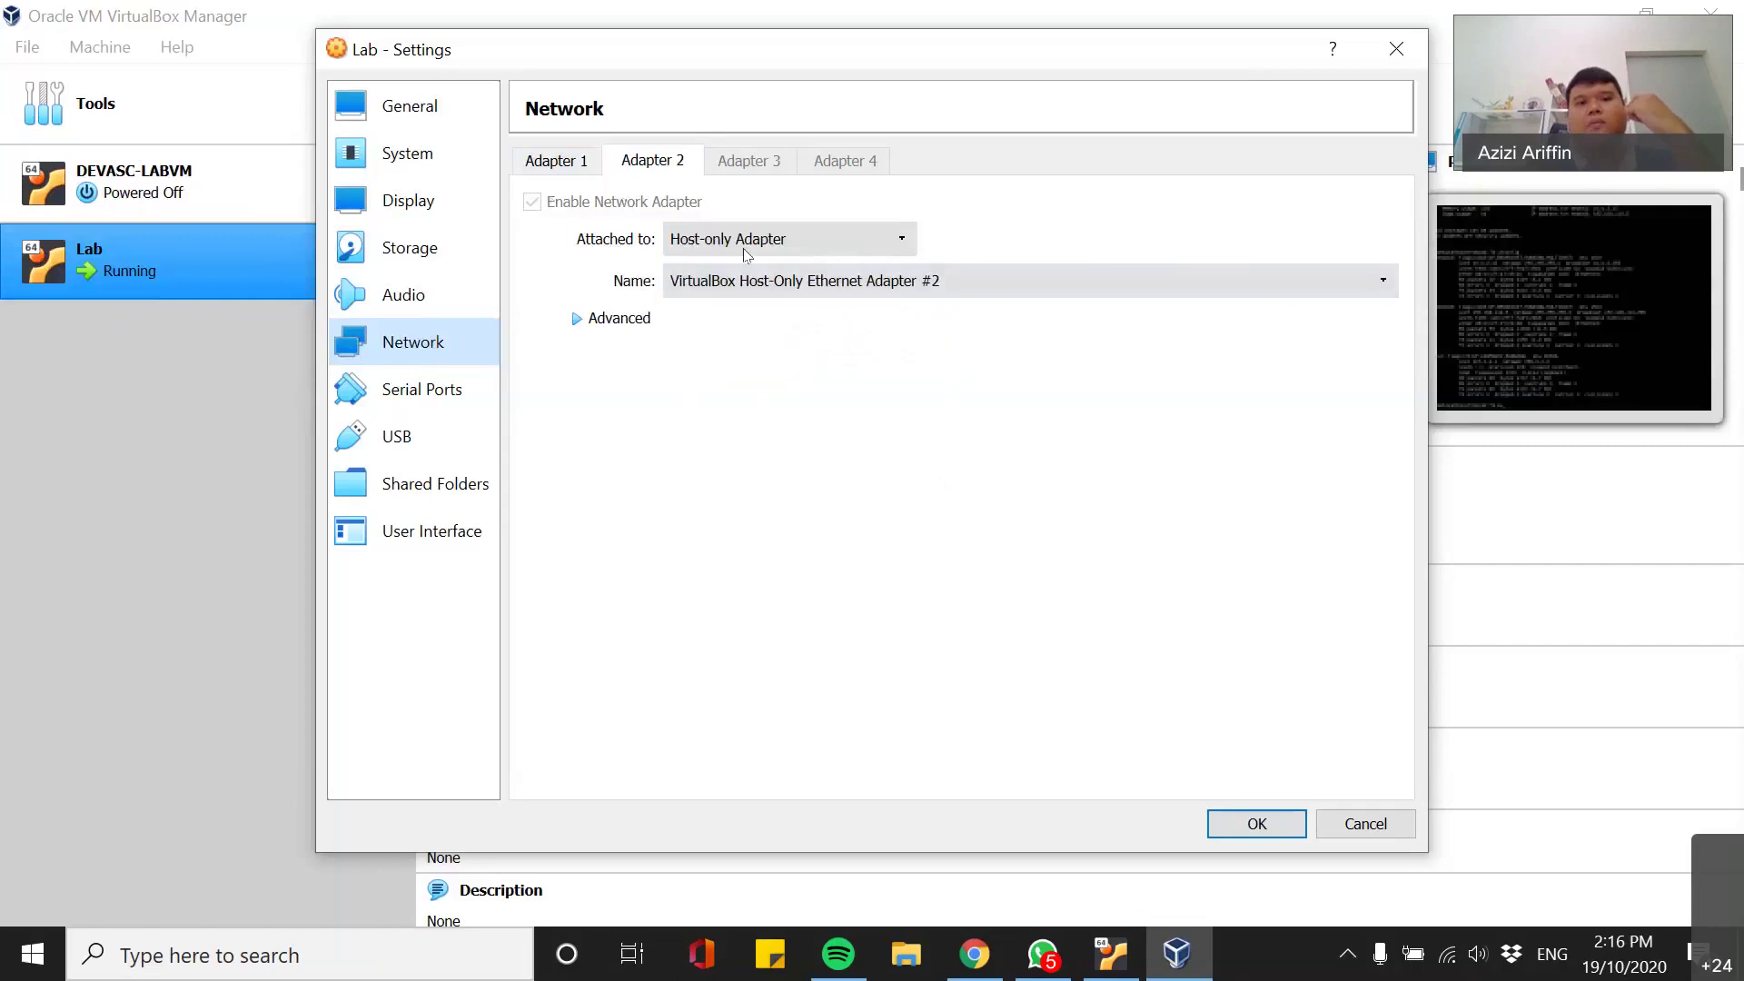
pyautogui.click(837, 235)
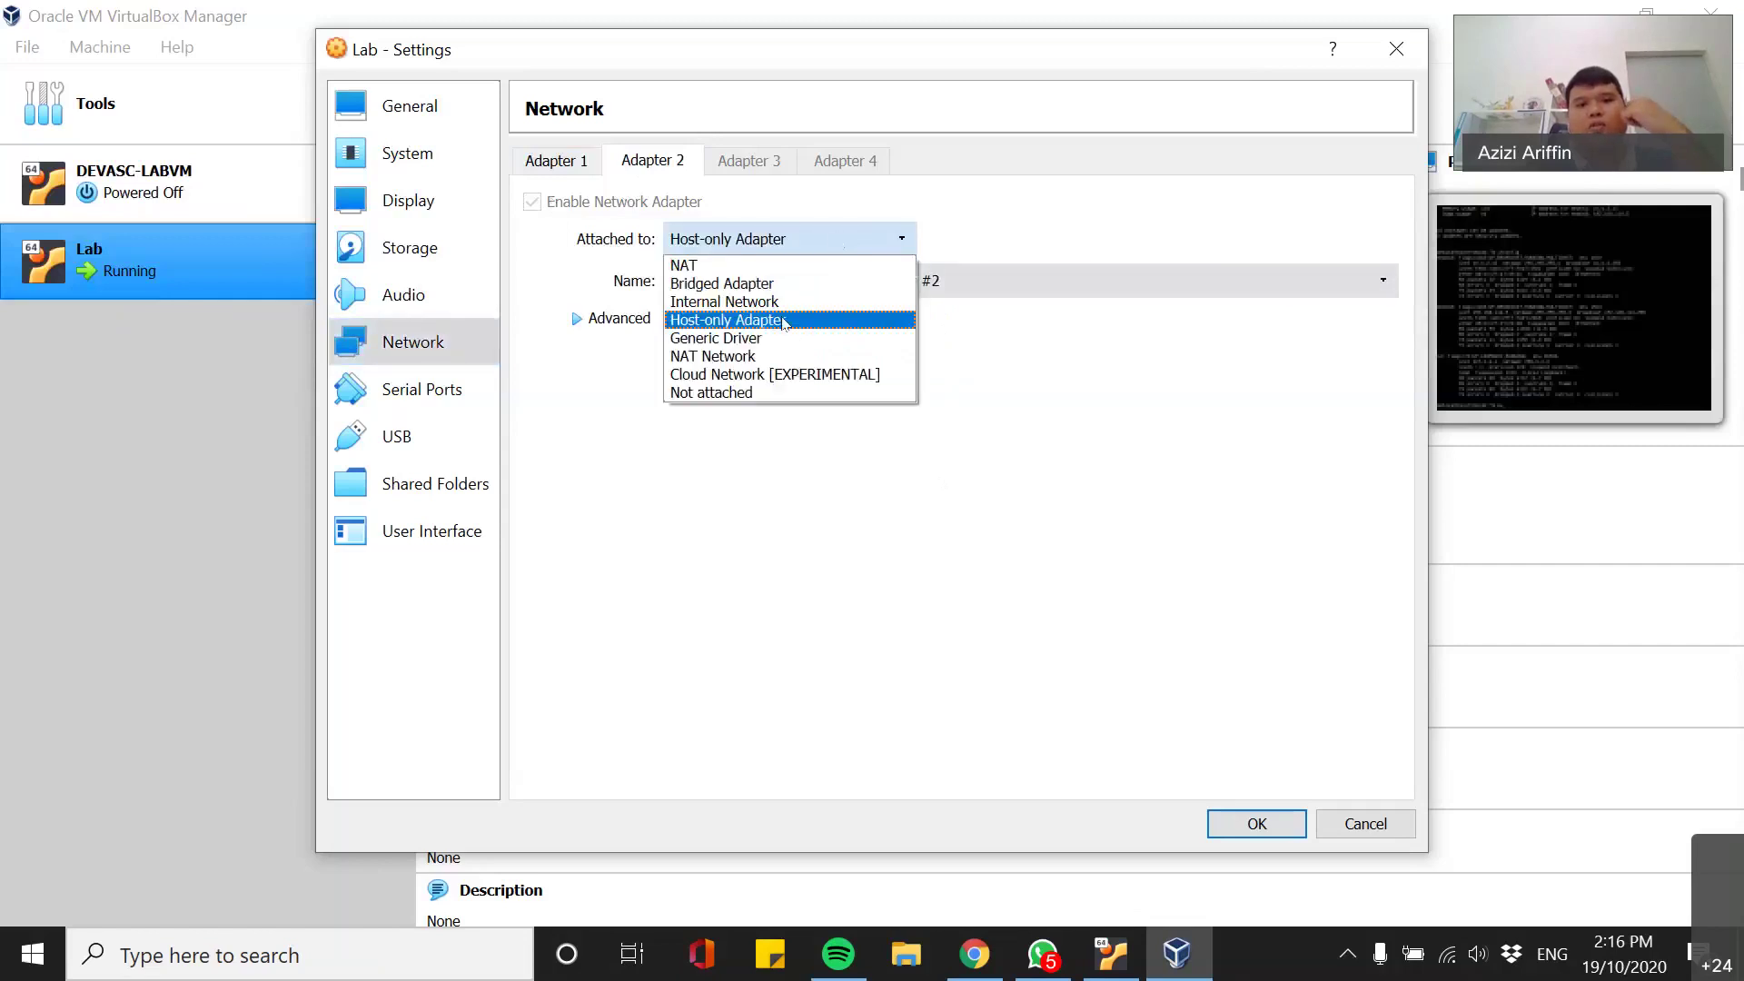
pyautogui.click(808, 238)
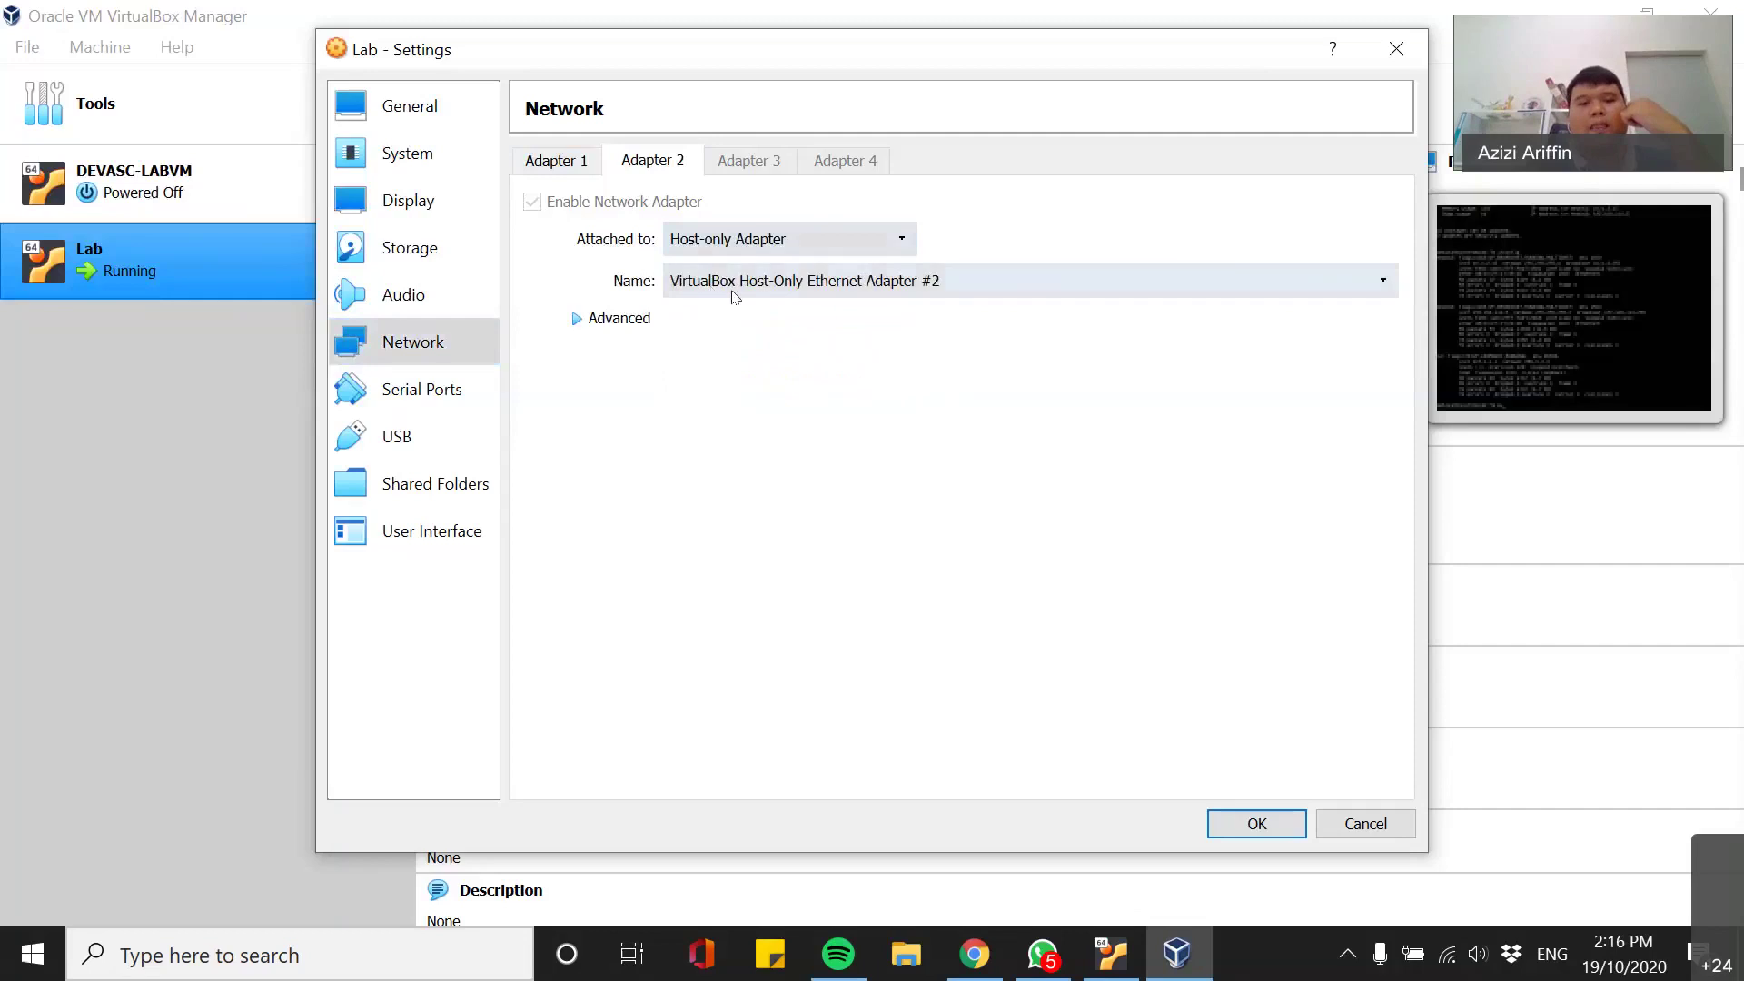
pyautogui.click(778, 284)
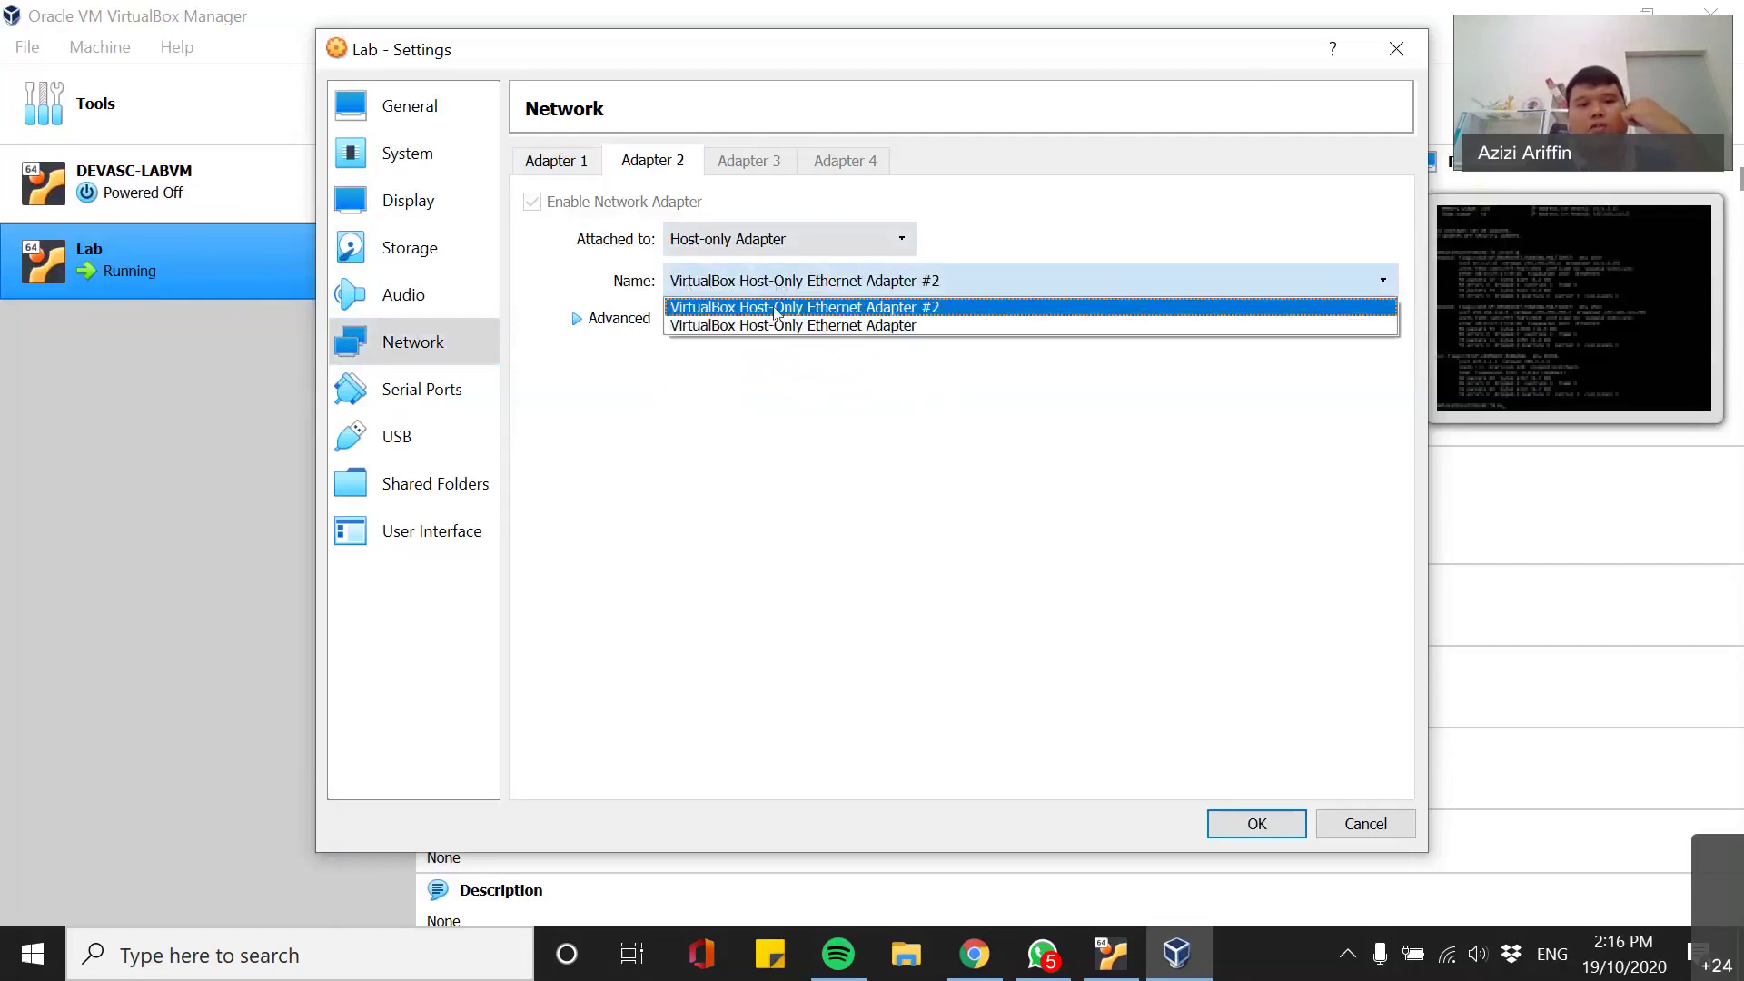
pyautogui.click(797, 241)
pyautogui.click(796, 241)
pyautogui.click(1395, 54)
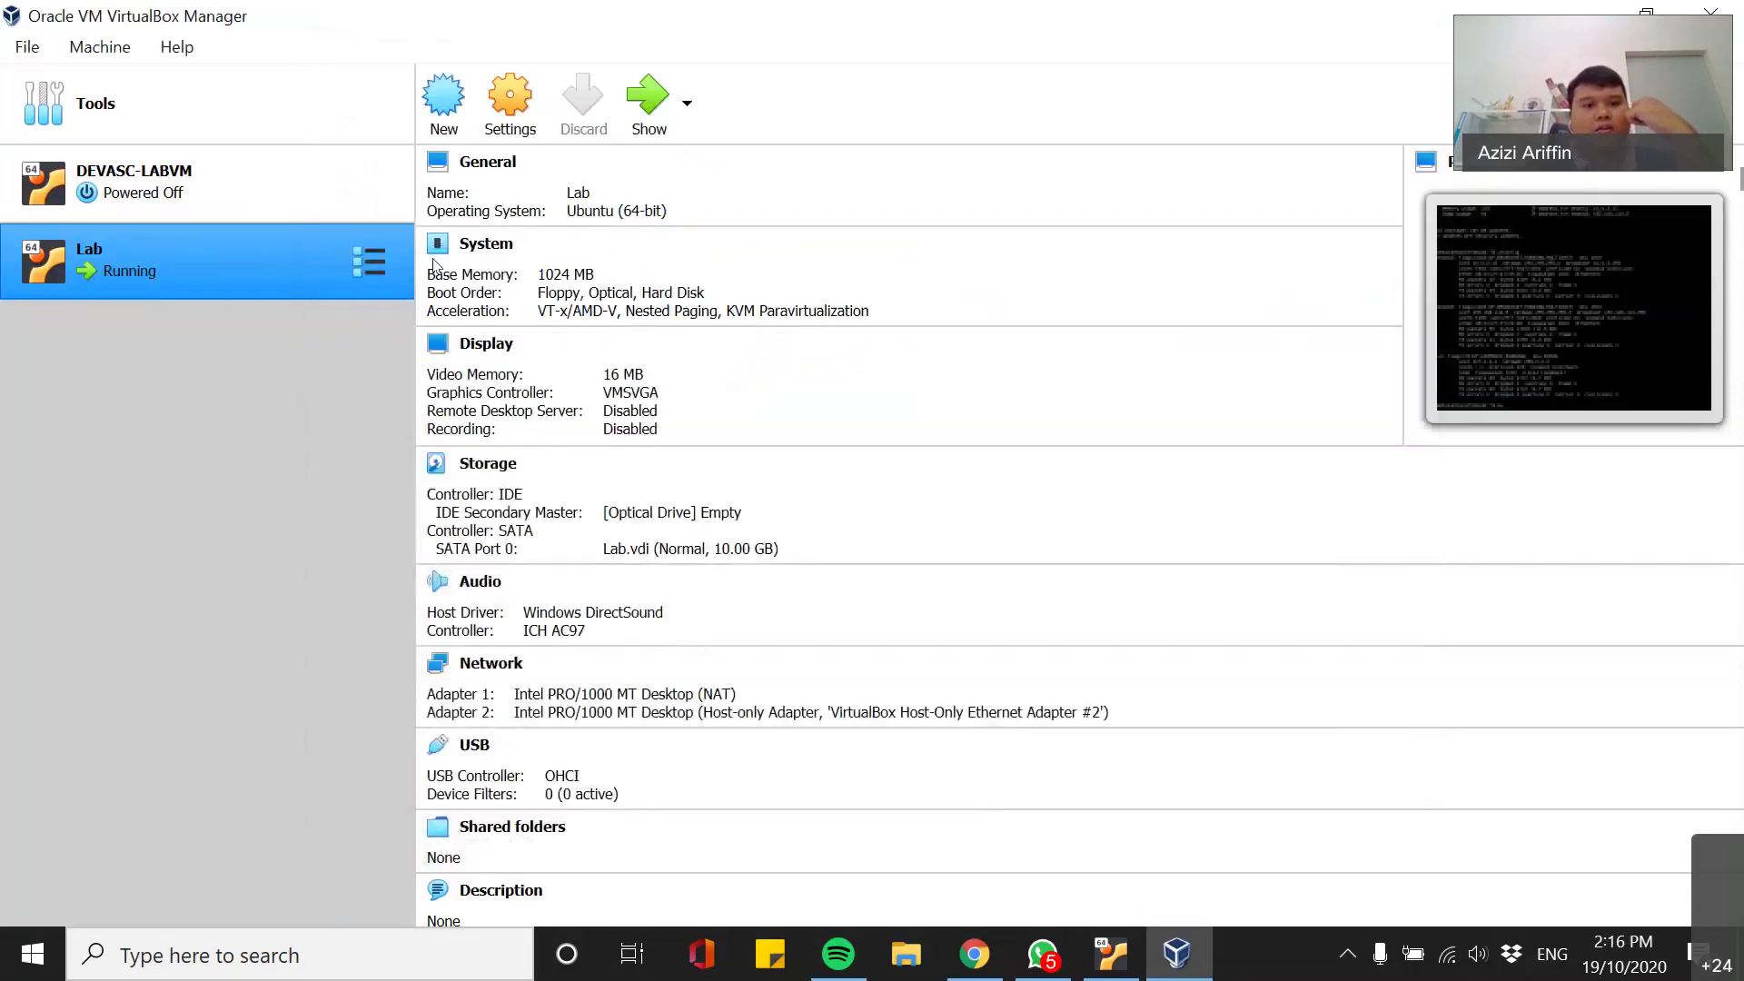
# - Open File > Host Network Manager and select Adapter #2 to see its 192.168.114.4 address
pyautogui.click(27, 46)
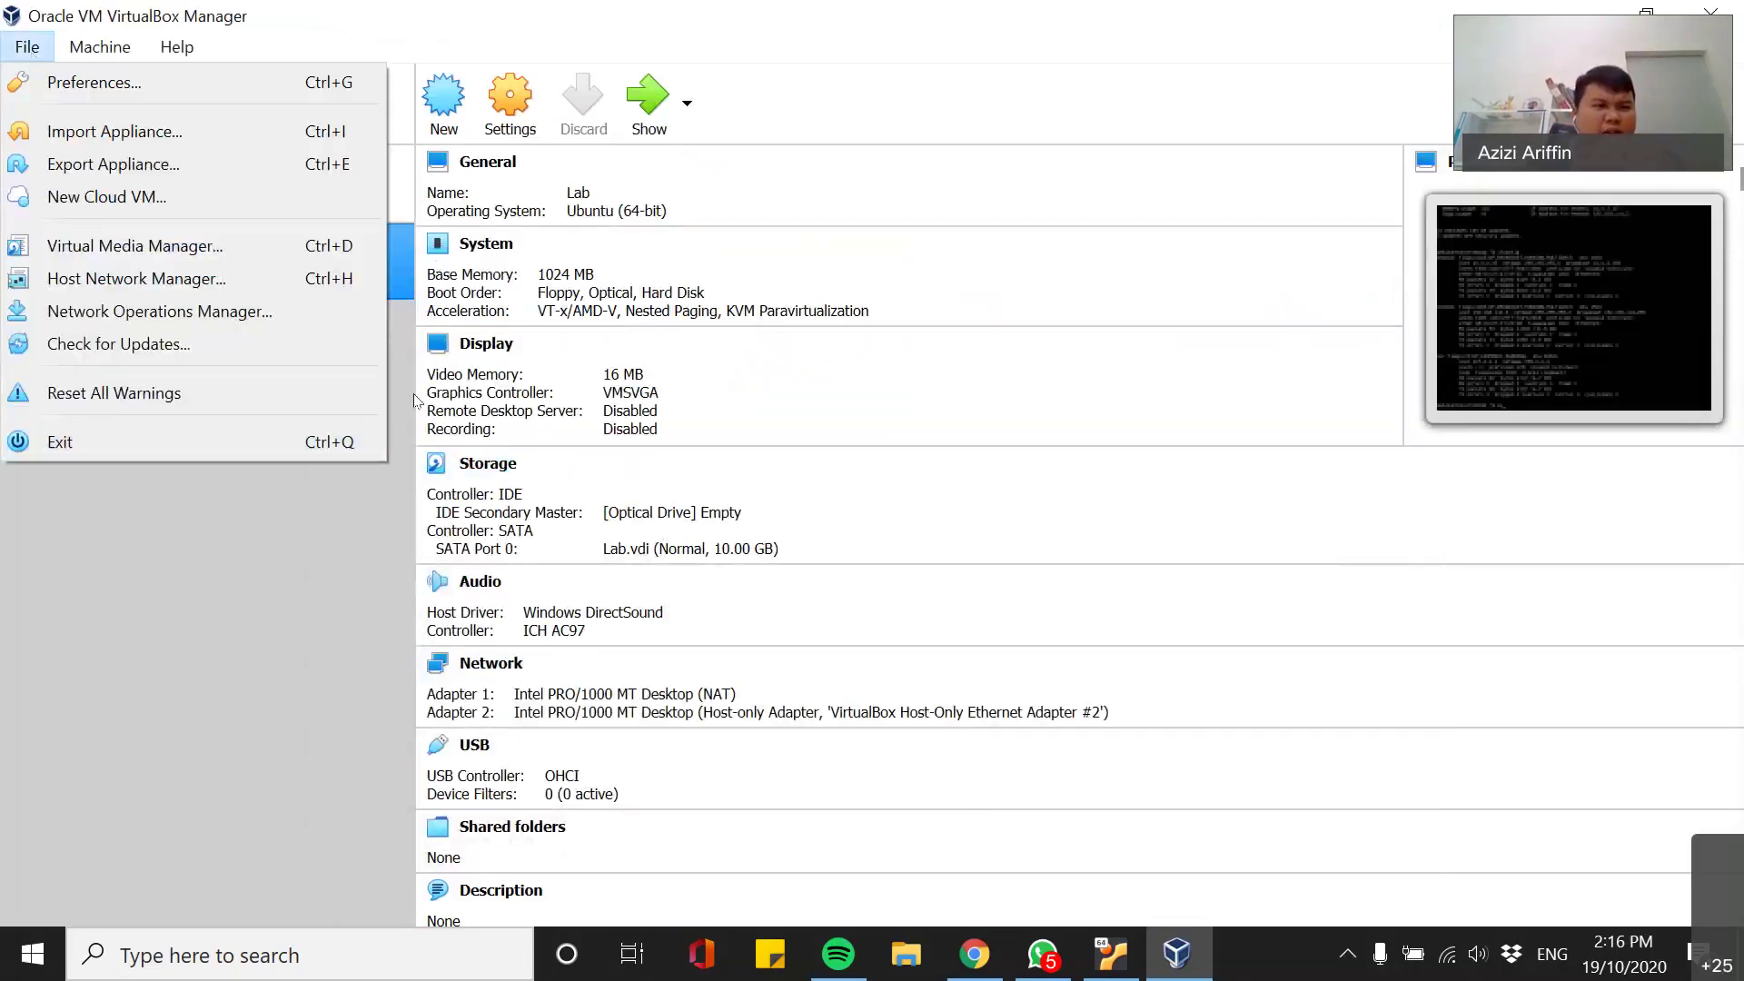
pyautogui.click(20, 46)
pyautogui.click(20, 46)
pyautogui.click(150, 281)
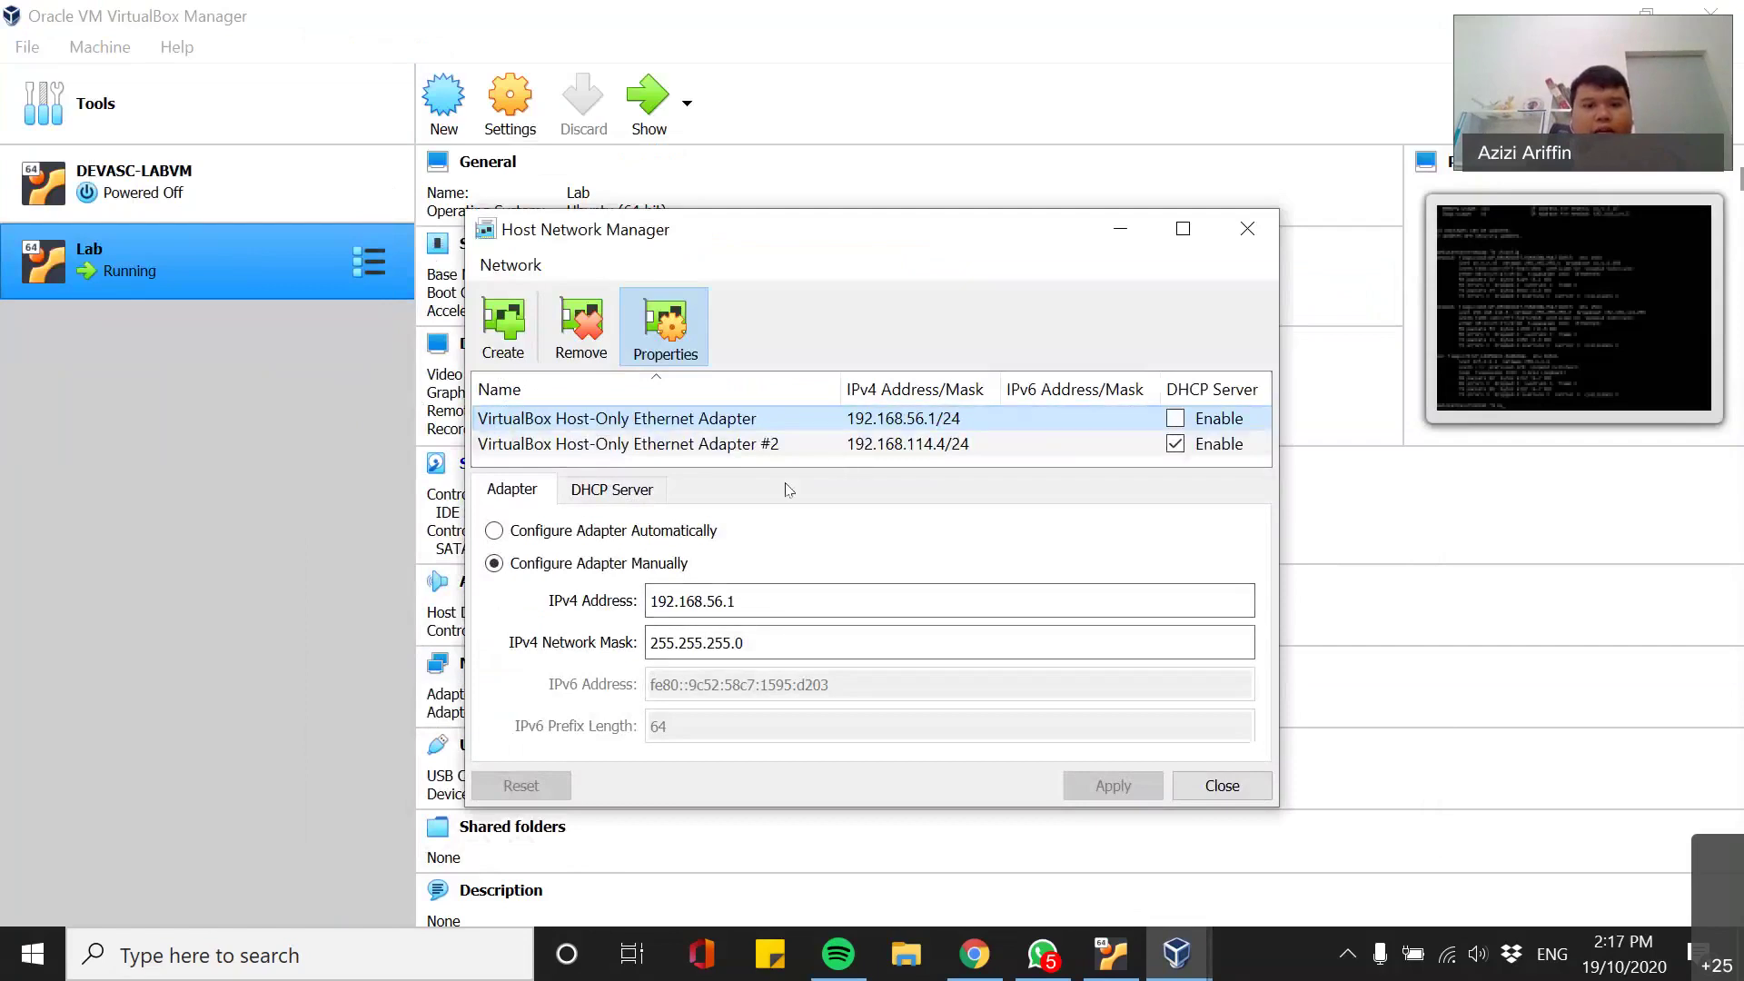
pyautogui.click(808, 445)
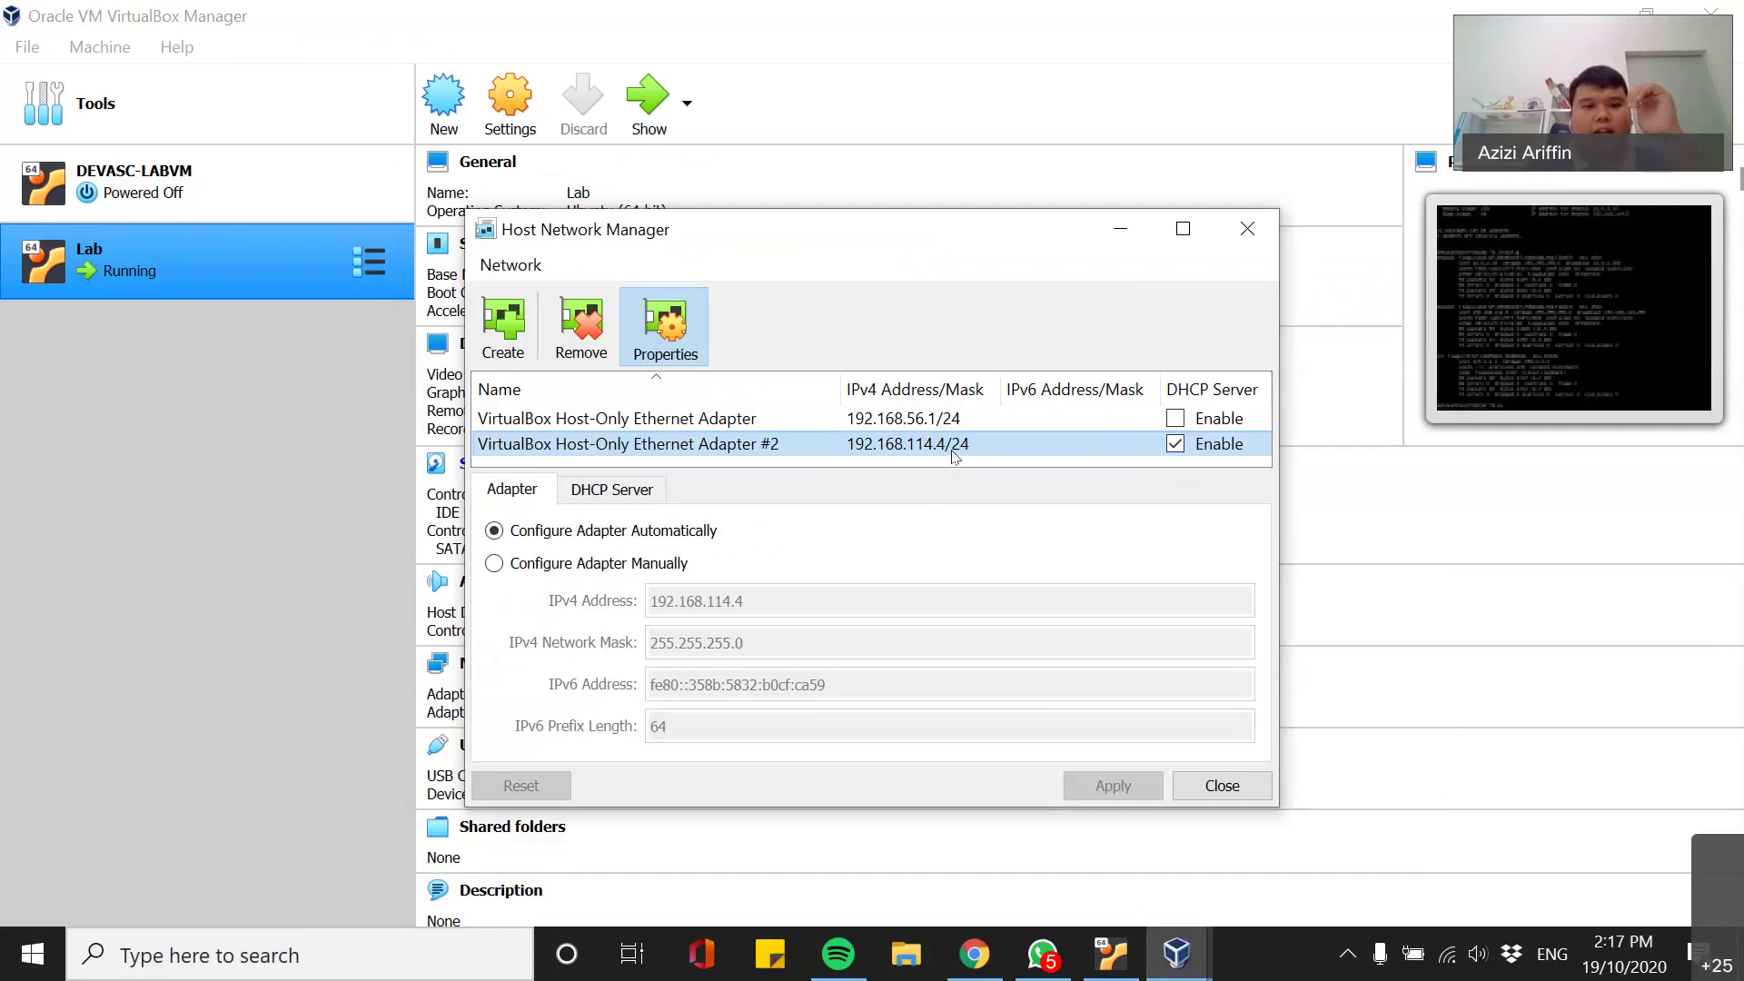
# - Check Adapter #2's DHCP Server address range, return to the Adapter tab, and close the manager
pyautogui.click(615, 491)
pyautogui.click(511, 490)
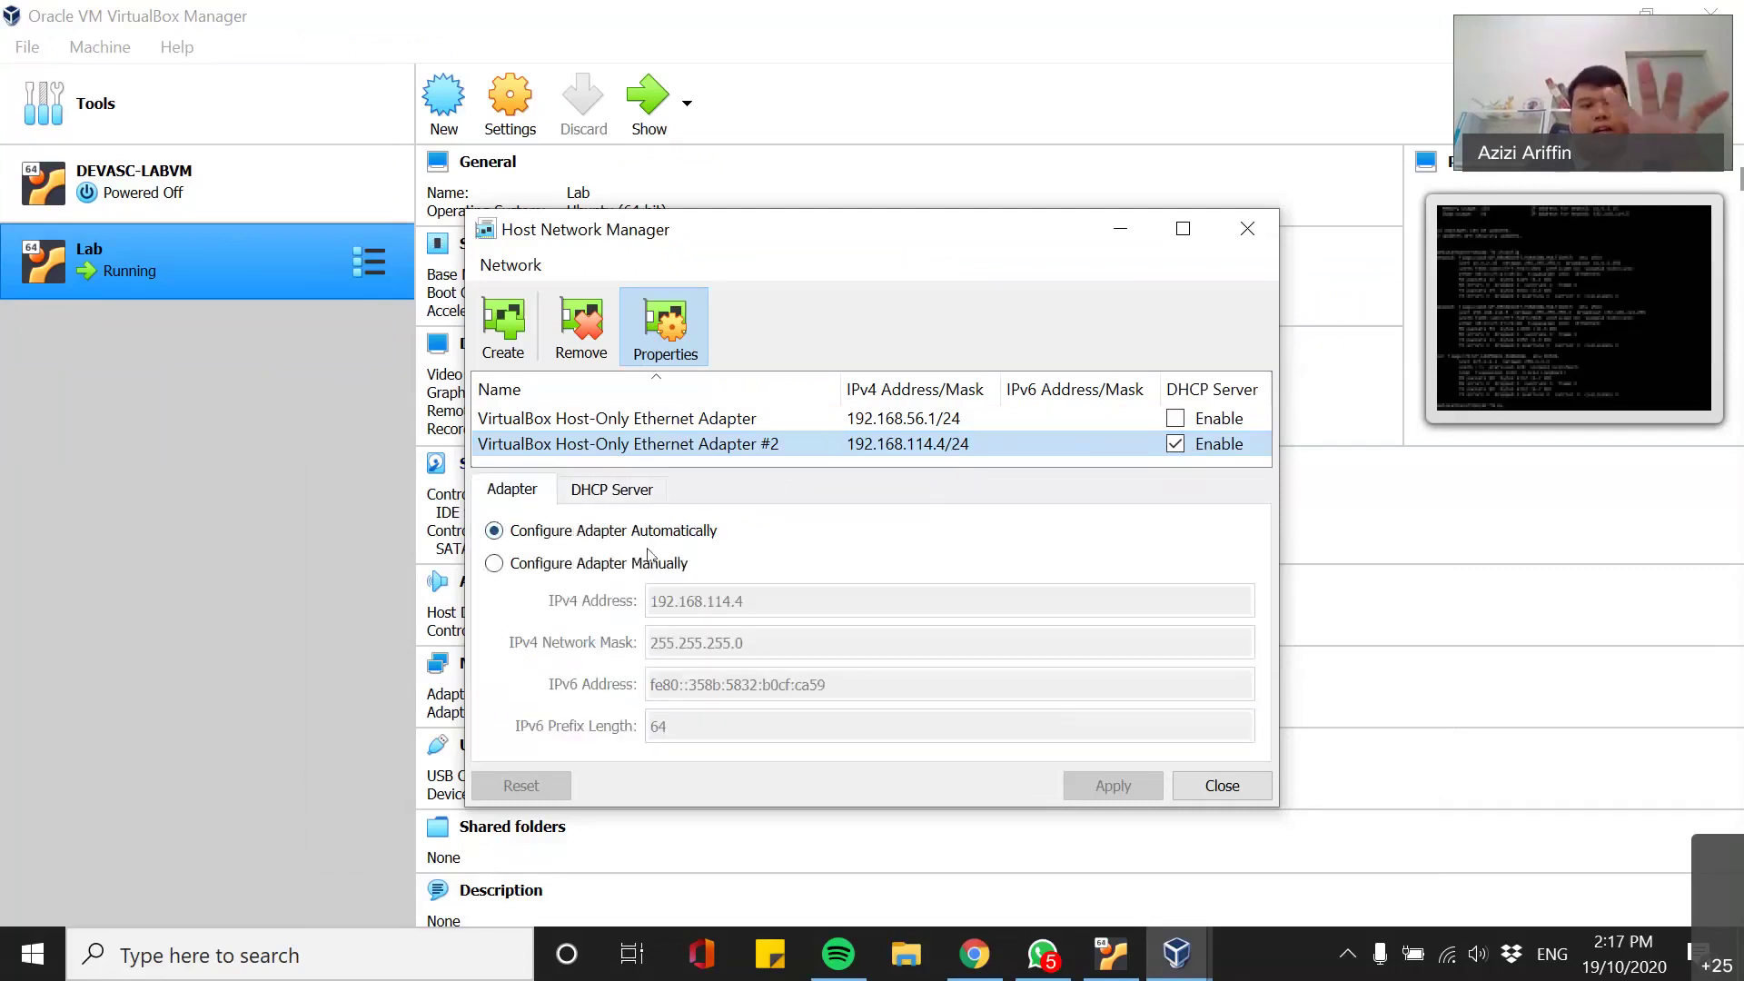
pyautogui.click(611, 490)
pyautogui.click(512, 490)
pyautogui.click(626, 499)
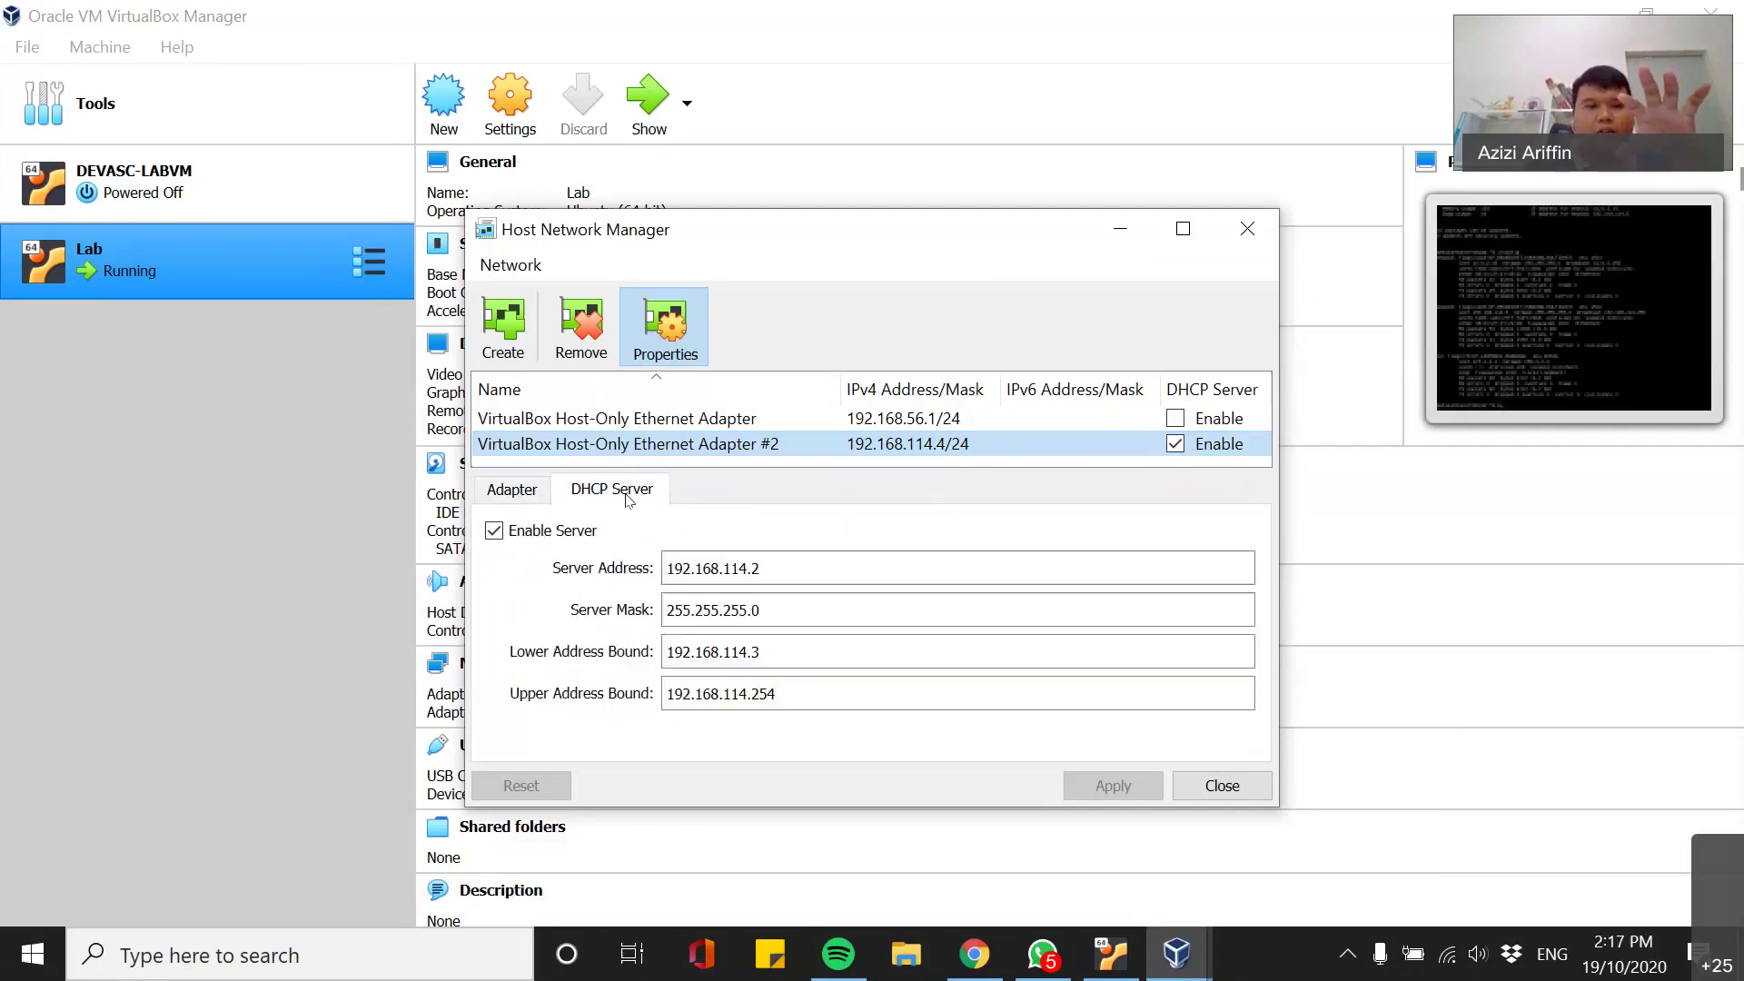
pyautogui.click(532, 497)
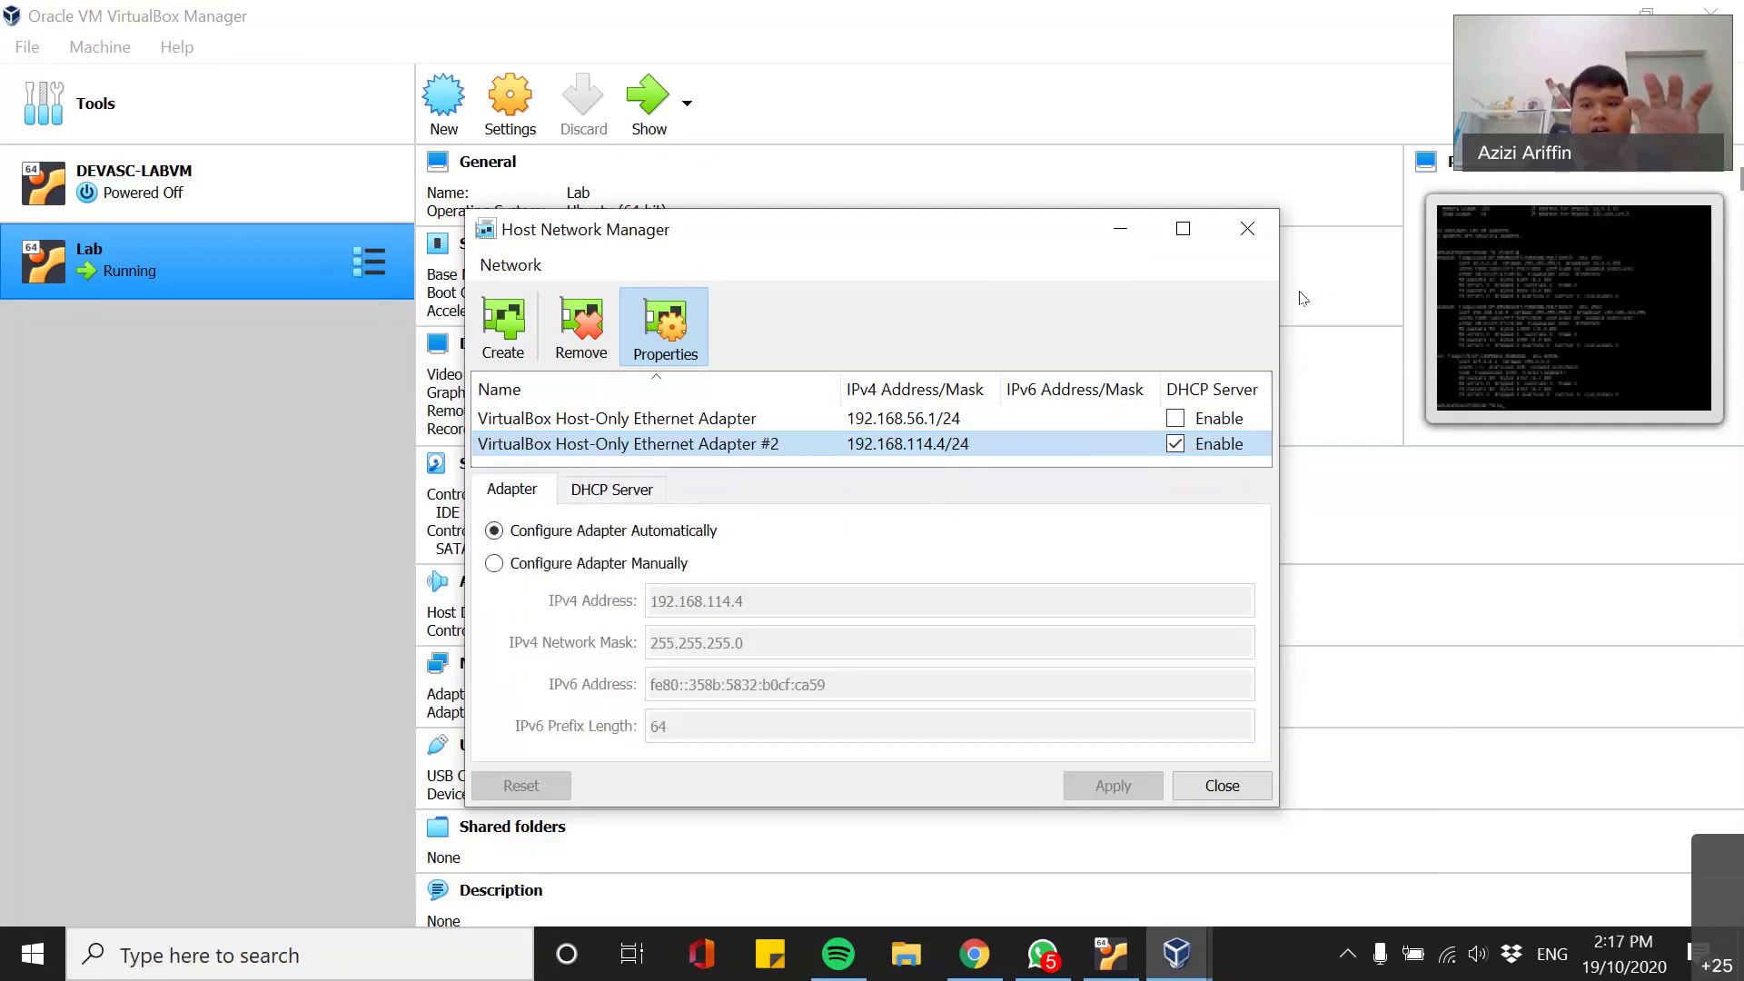
pyautogui.click(1247, 228)
pyautogui.press('super')
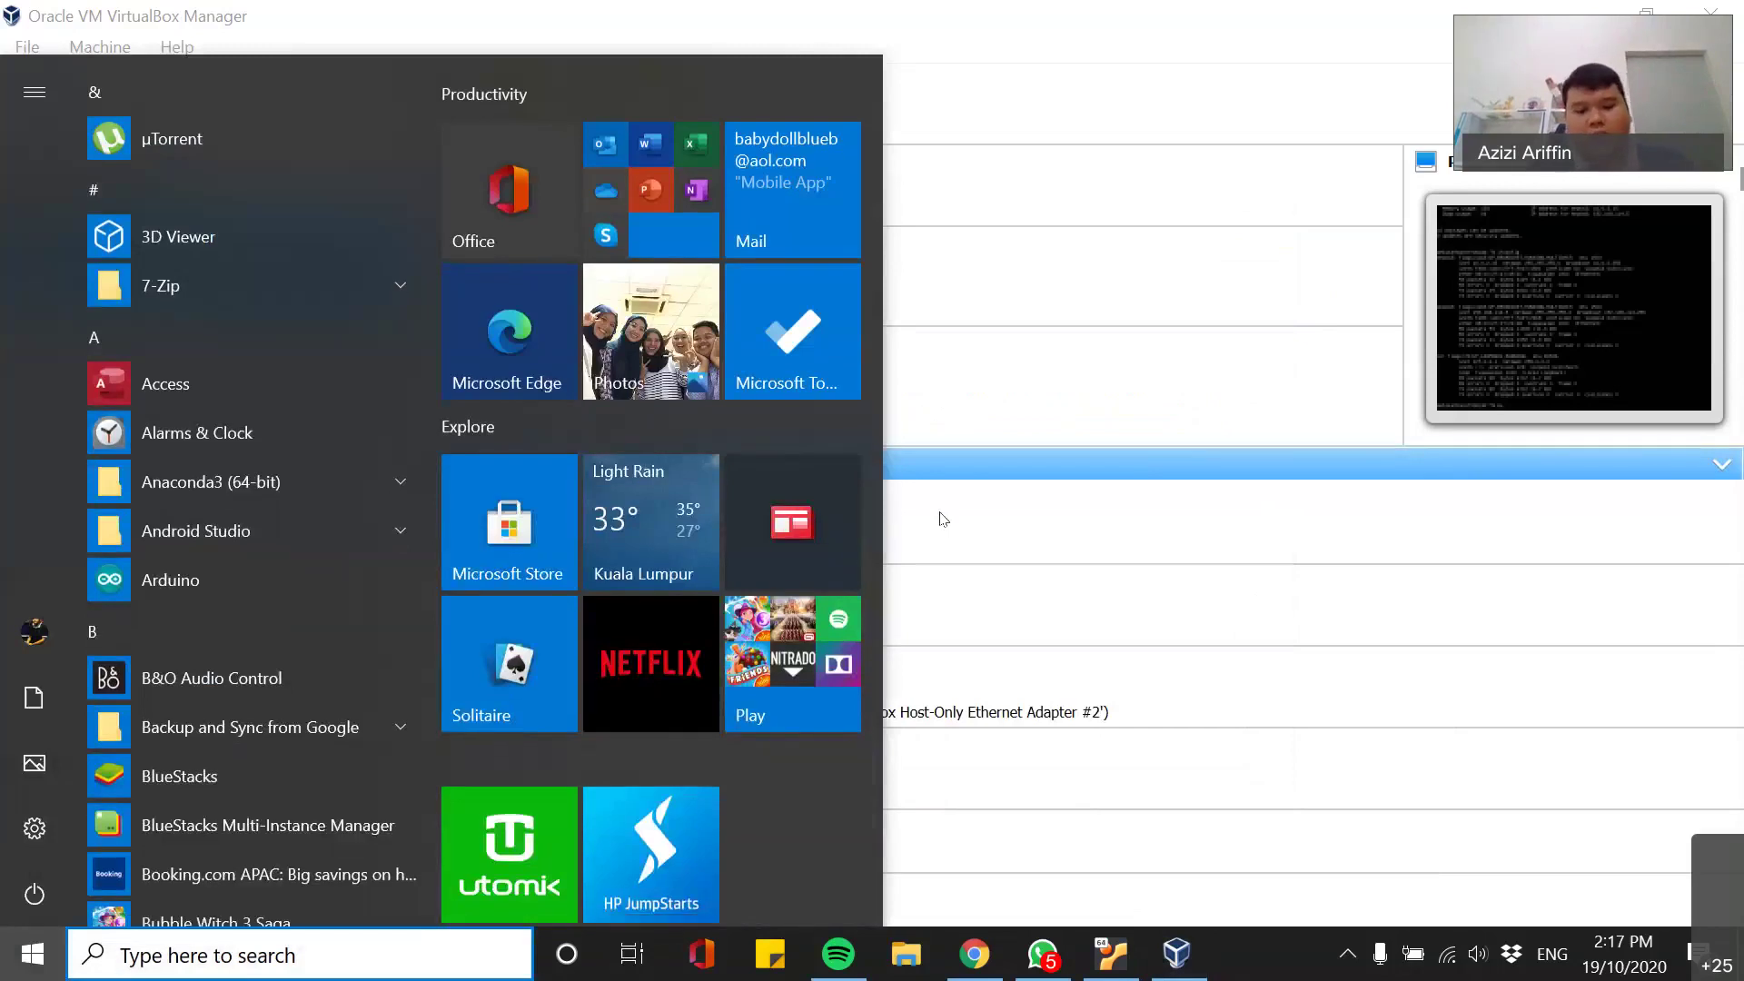
# - Open Control Panel, then Network and Internet > Network and Sharing Center > Change adapter settings
pyautogui.write('con')
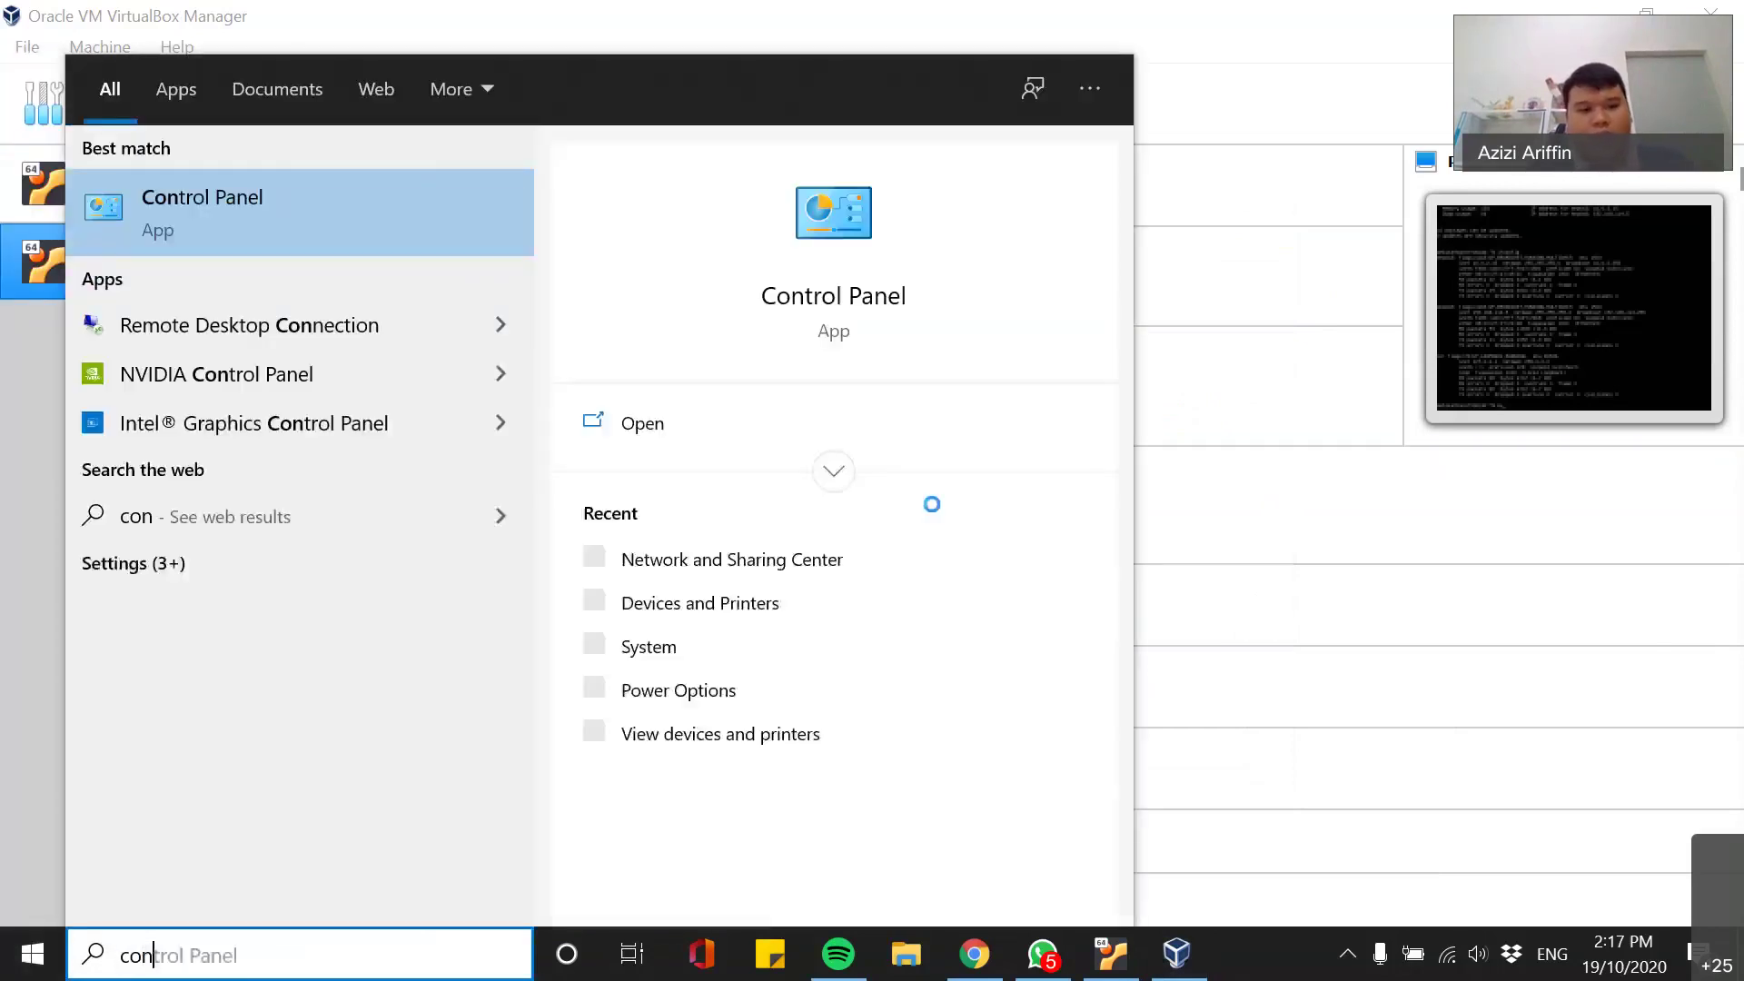
pyautogui.write('tole')
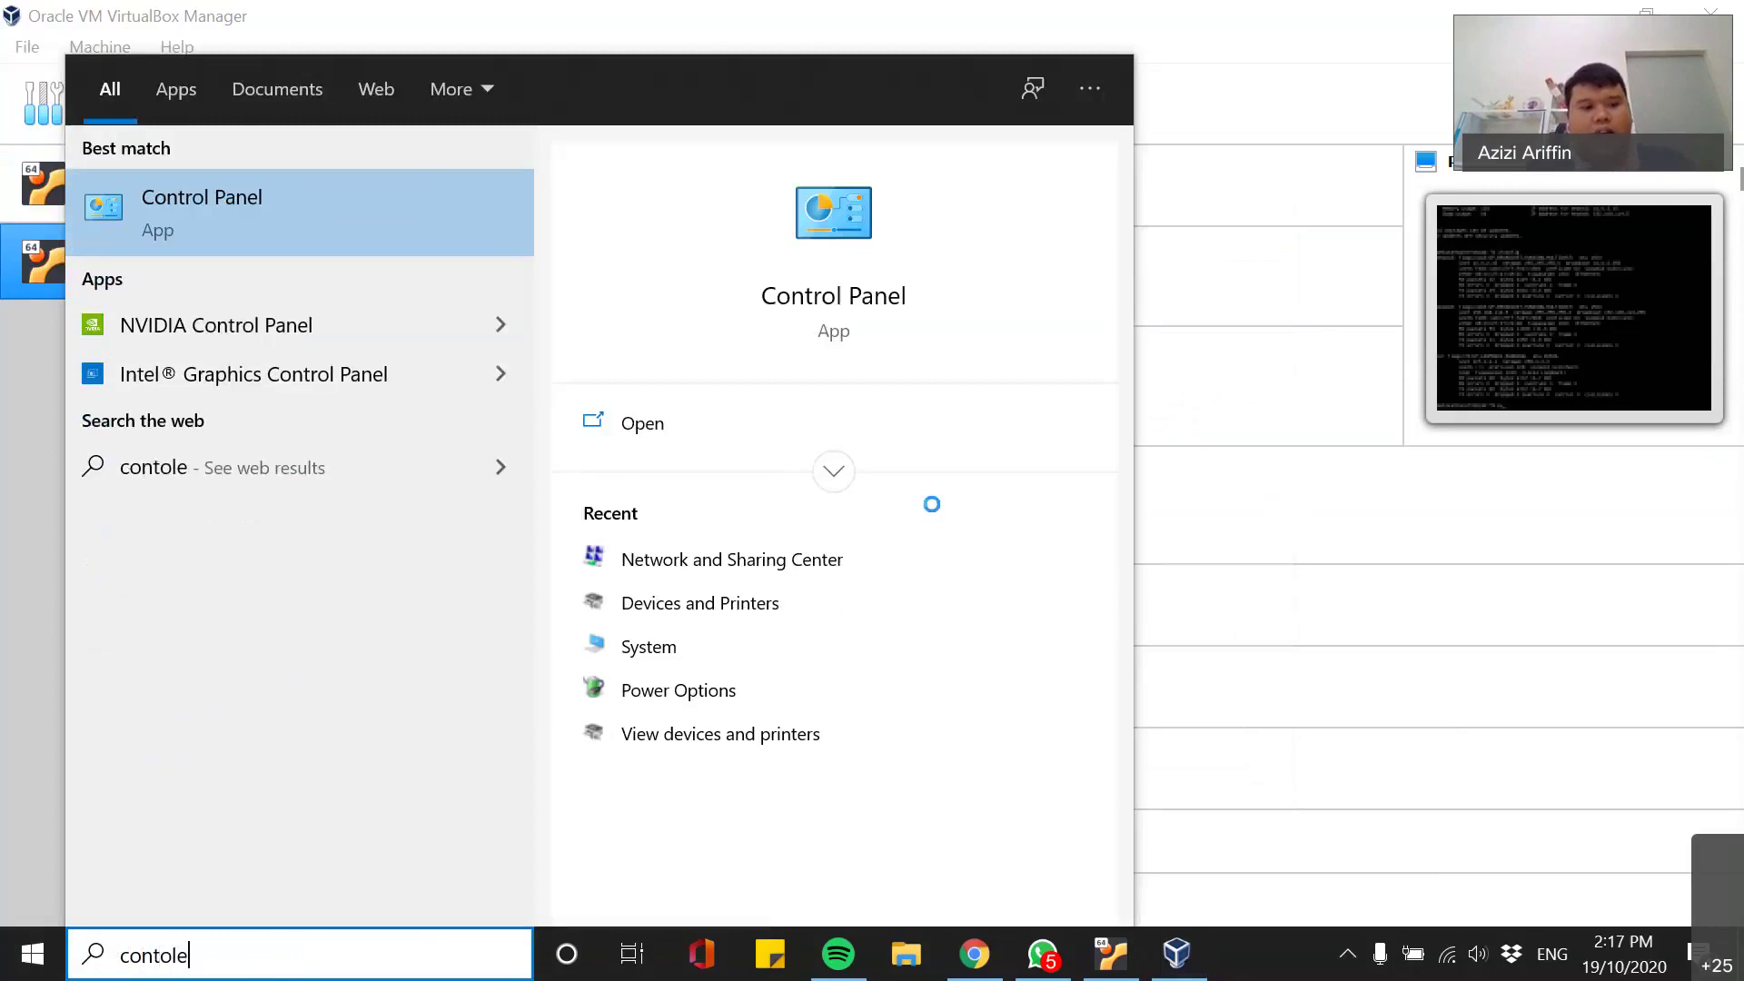
pyautogui.press('BackSpace')
pyautogui.press('BackSpace')
pyautogui.press('BackSpace')
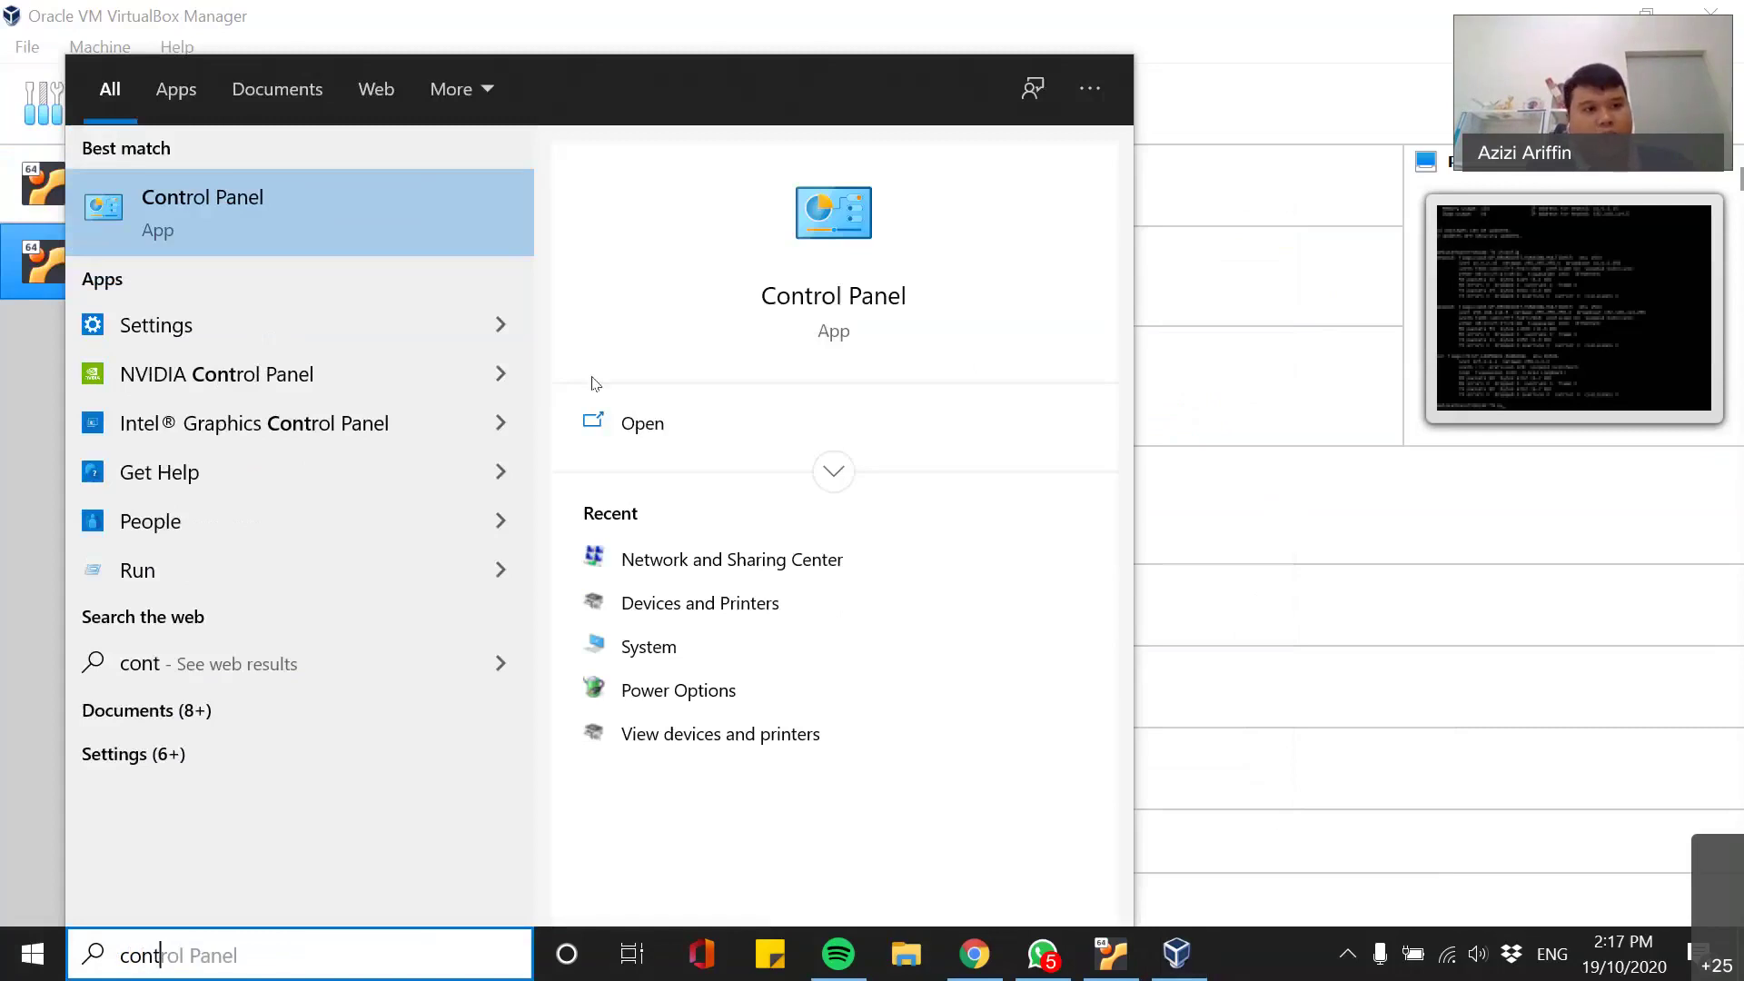
pyautogui.click(238, 225)
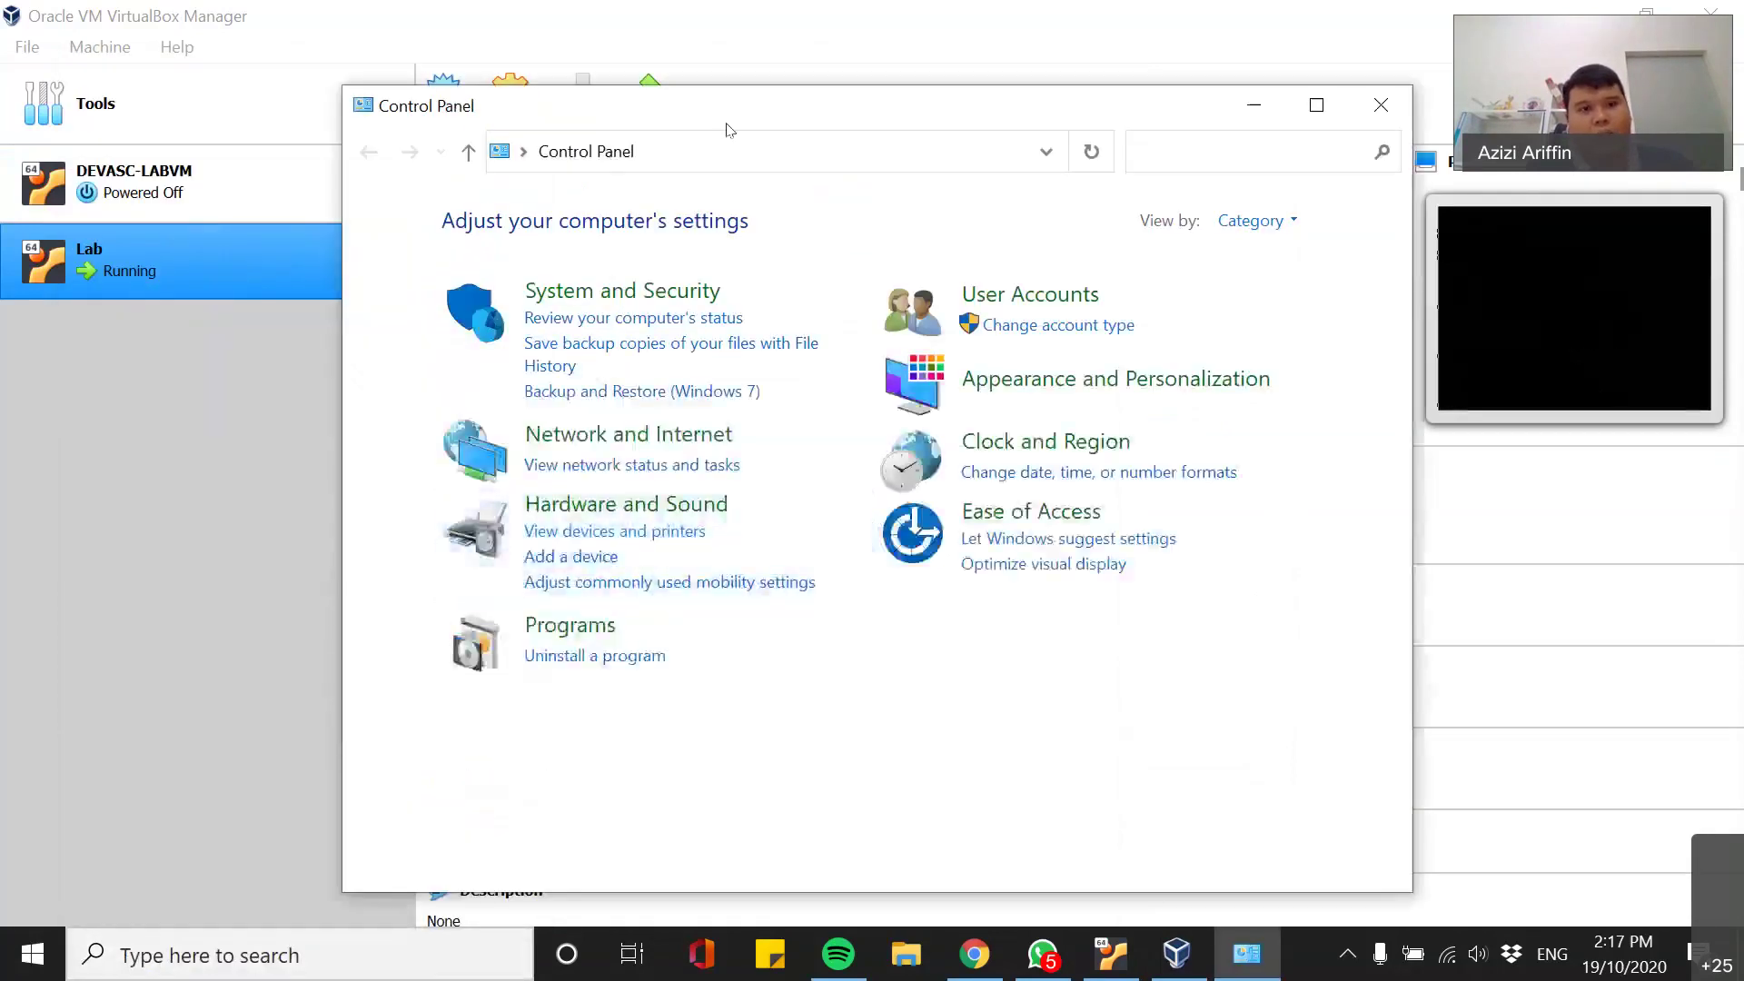
pyautogui.click(436, 378)
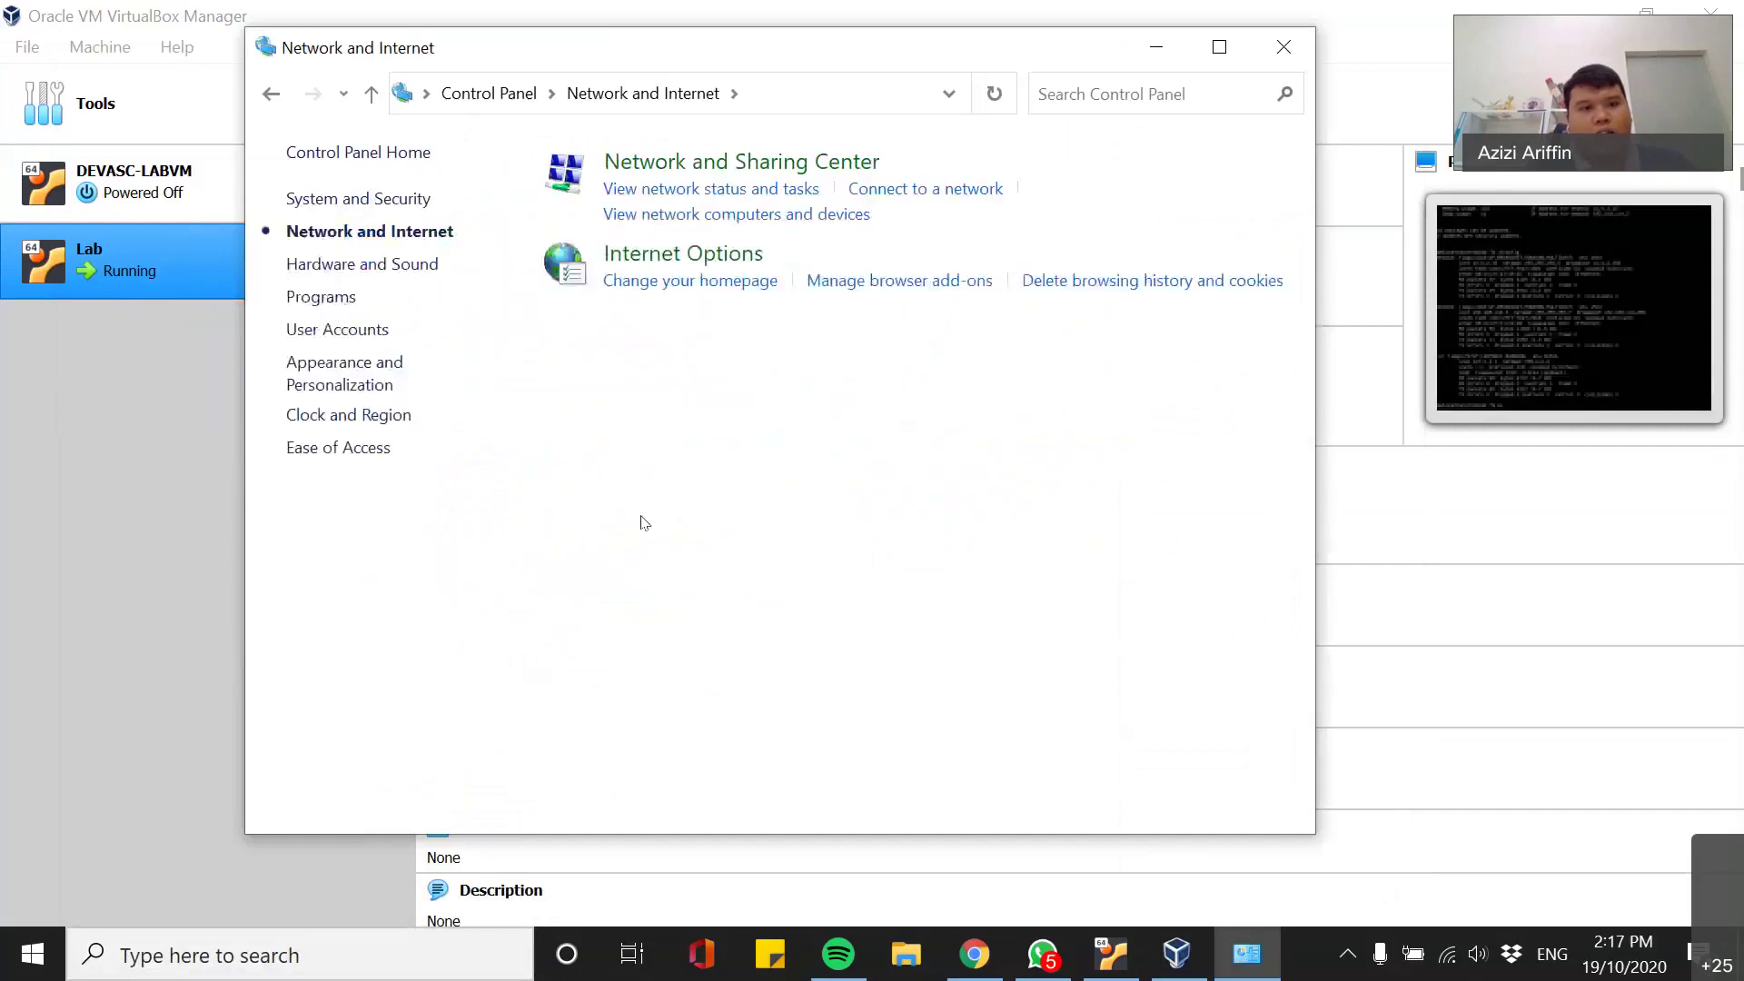
pyautogui.click(718, 166)
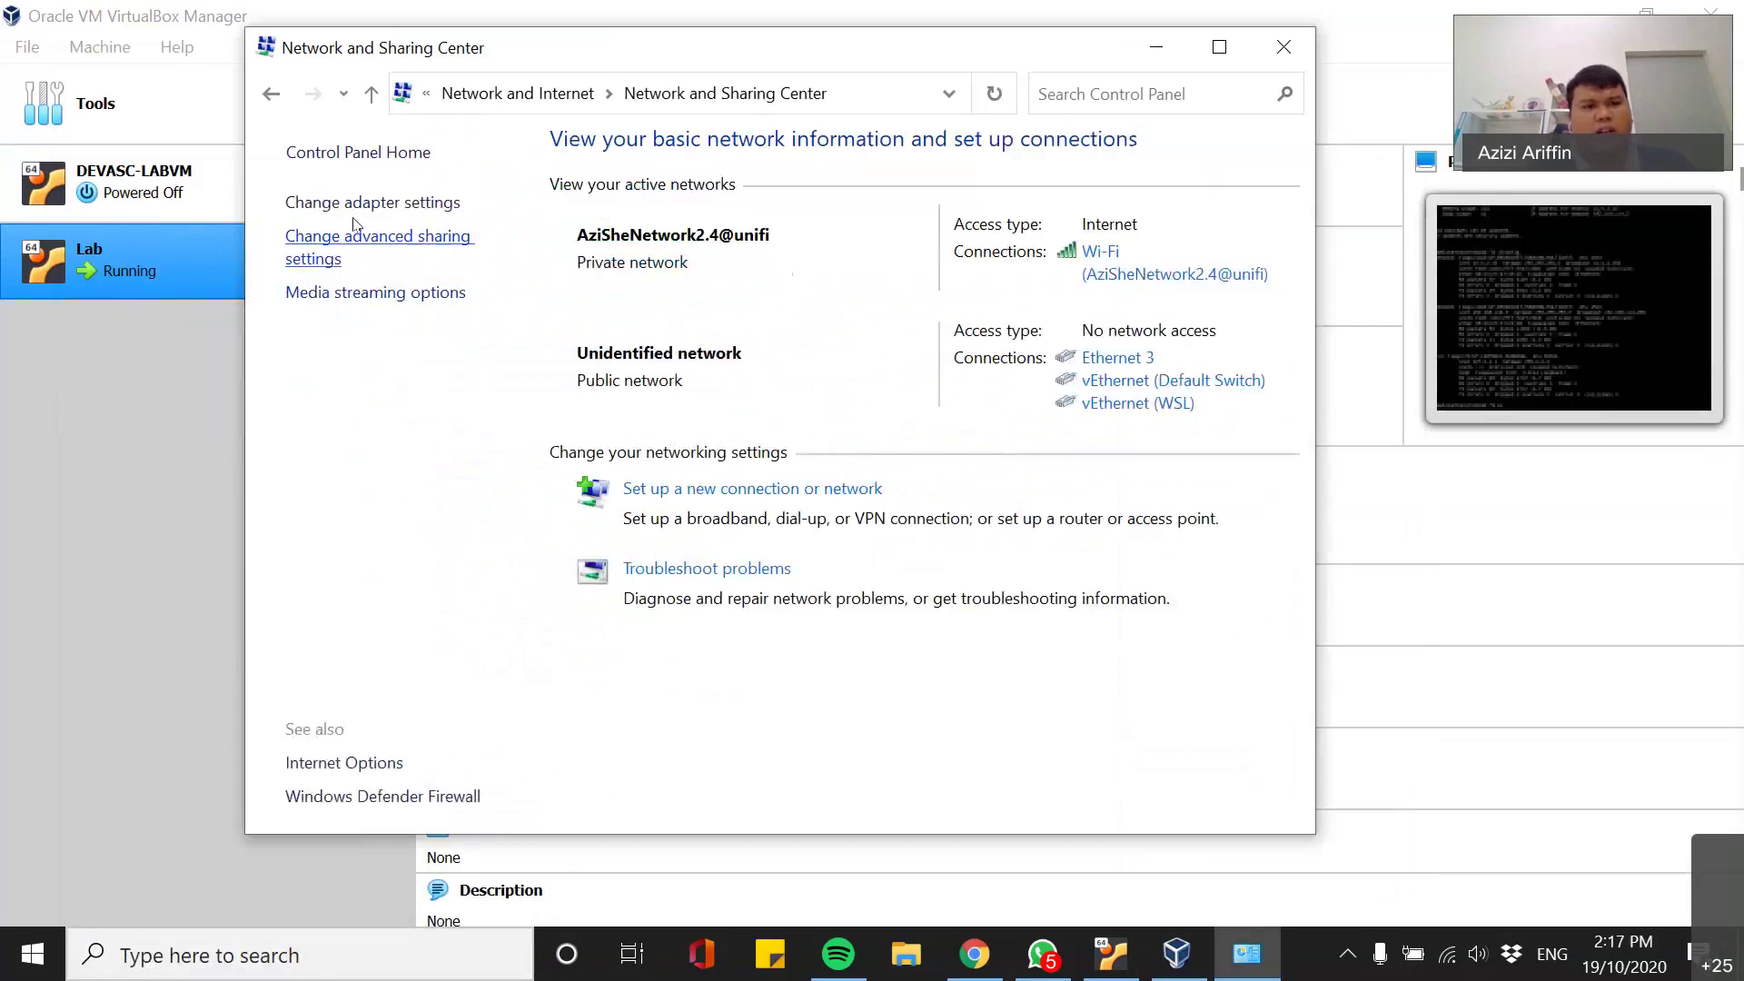
pyautogui.click(363, 204)
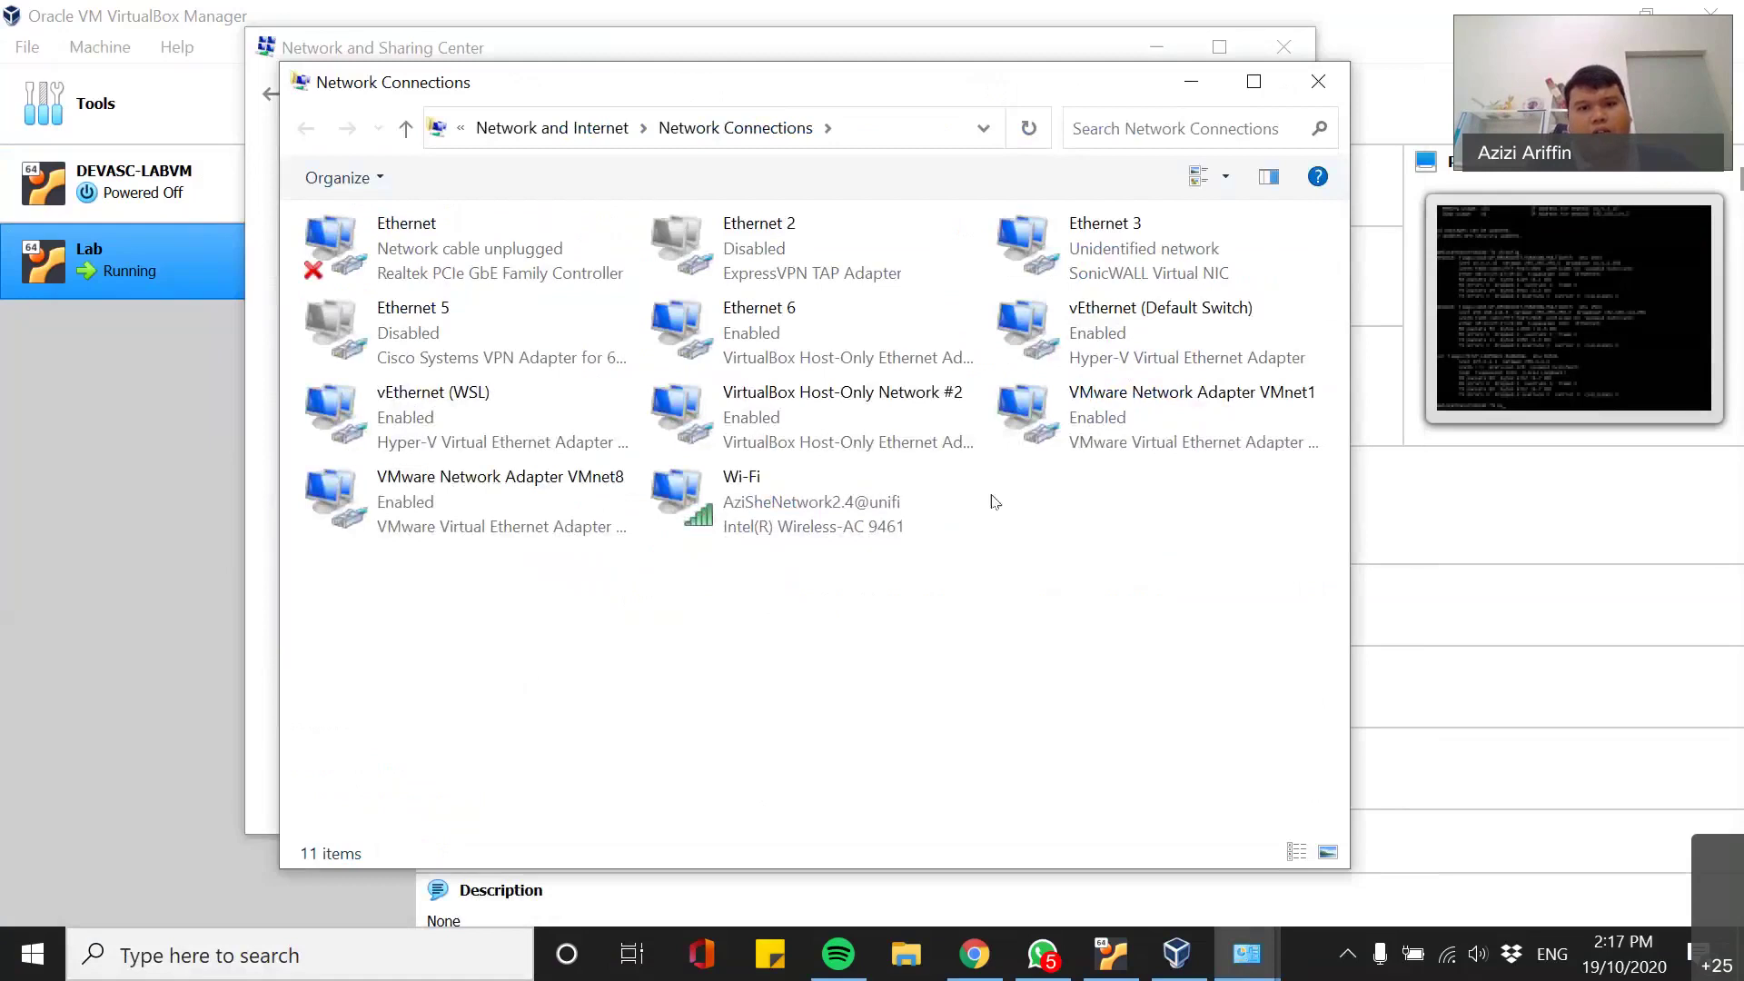
# - Open the details of VirtualBox Host-Only Network #2 and confirm its IPv4 address is 192.168.114.4
pyautogui.click(857, 415)
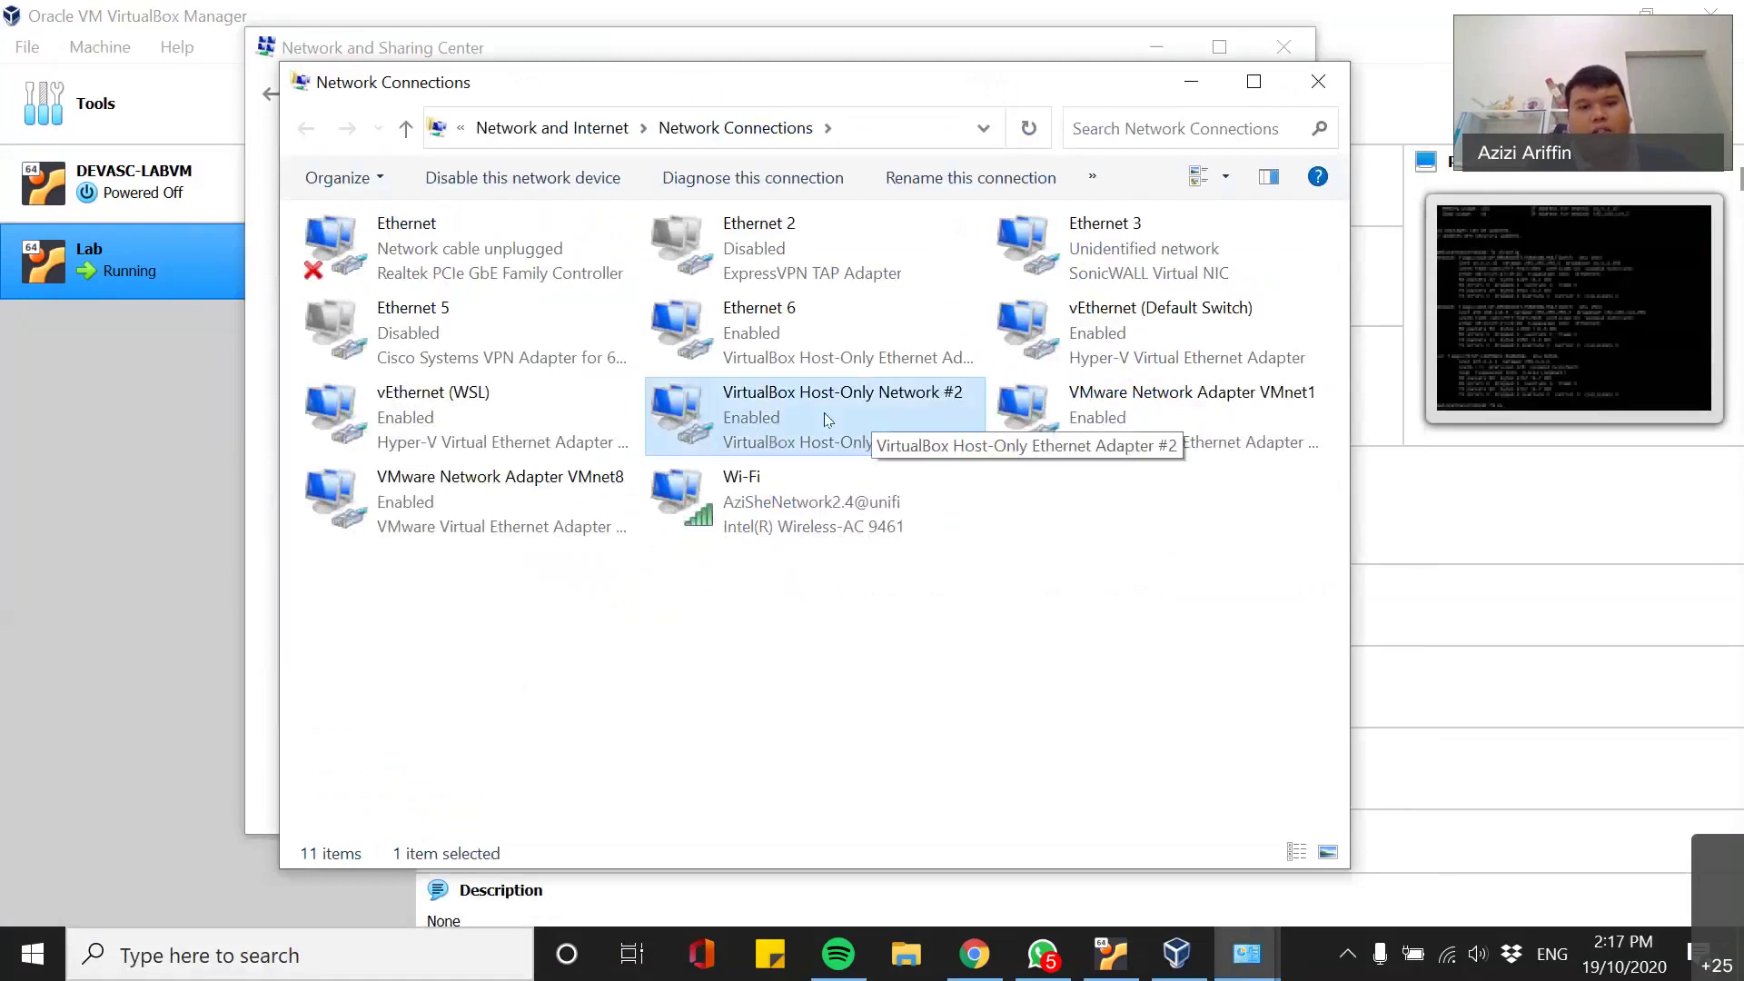
pyautogui.rightClick(792, 387)
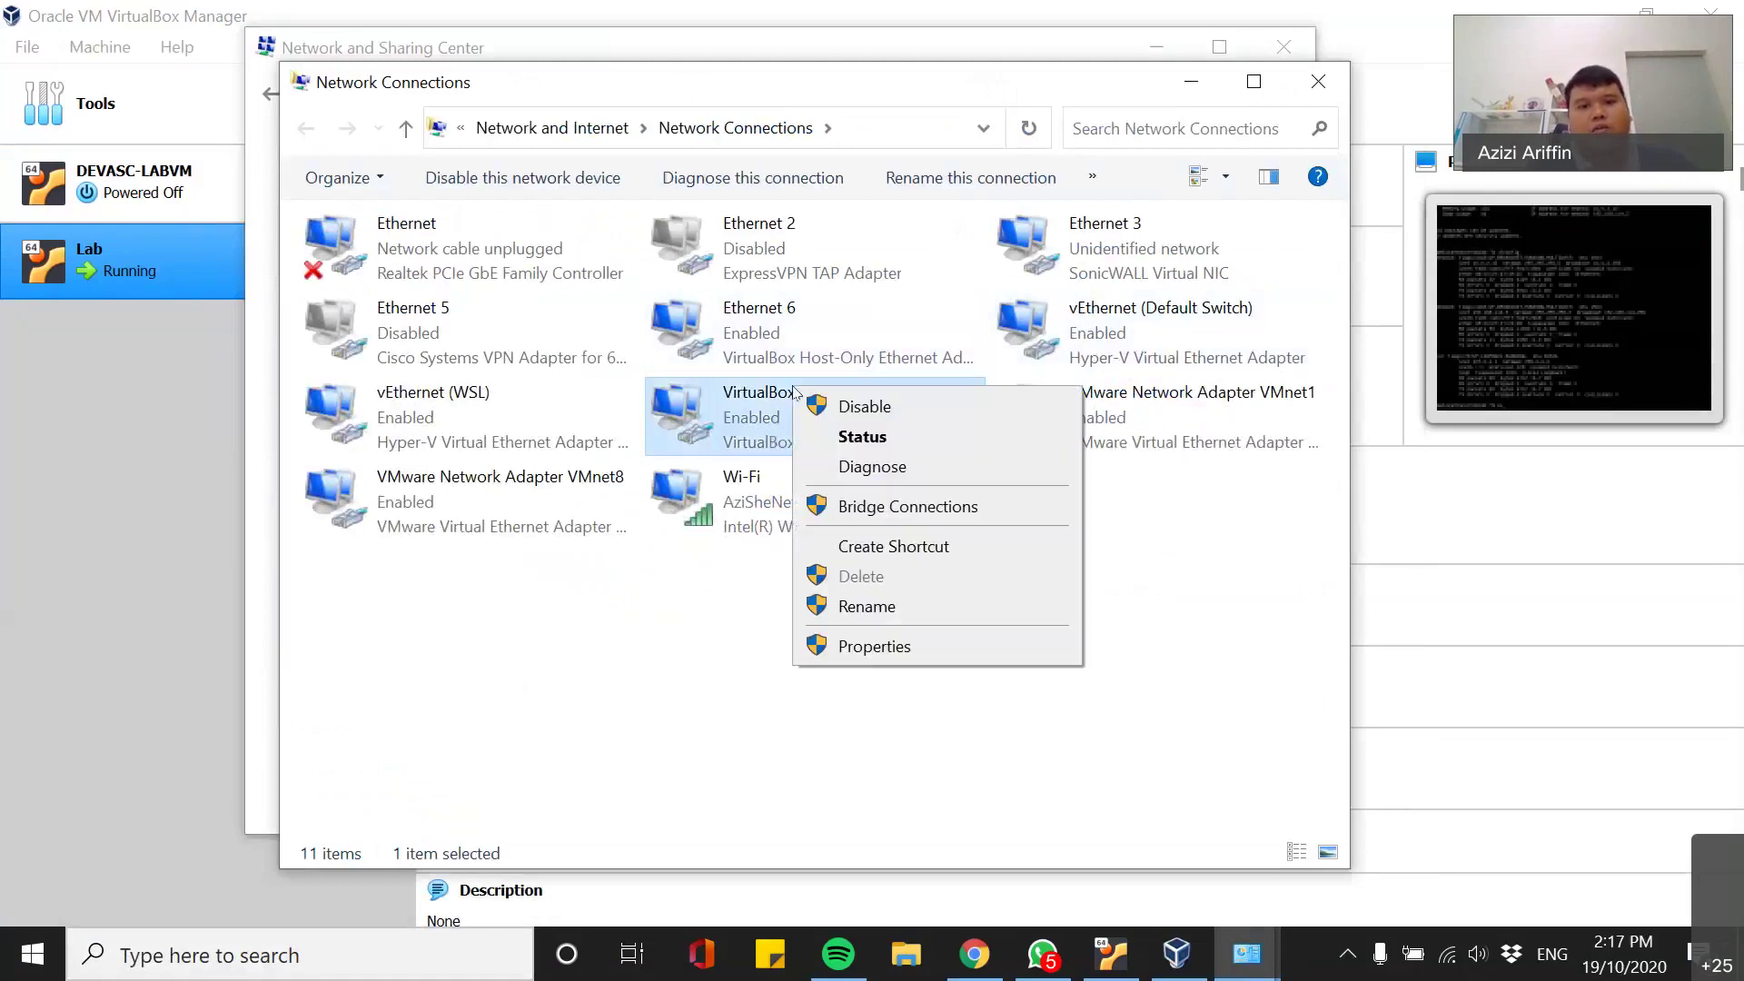
pyautogui.click(863, 437)
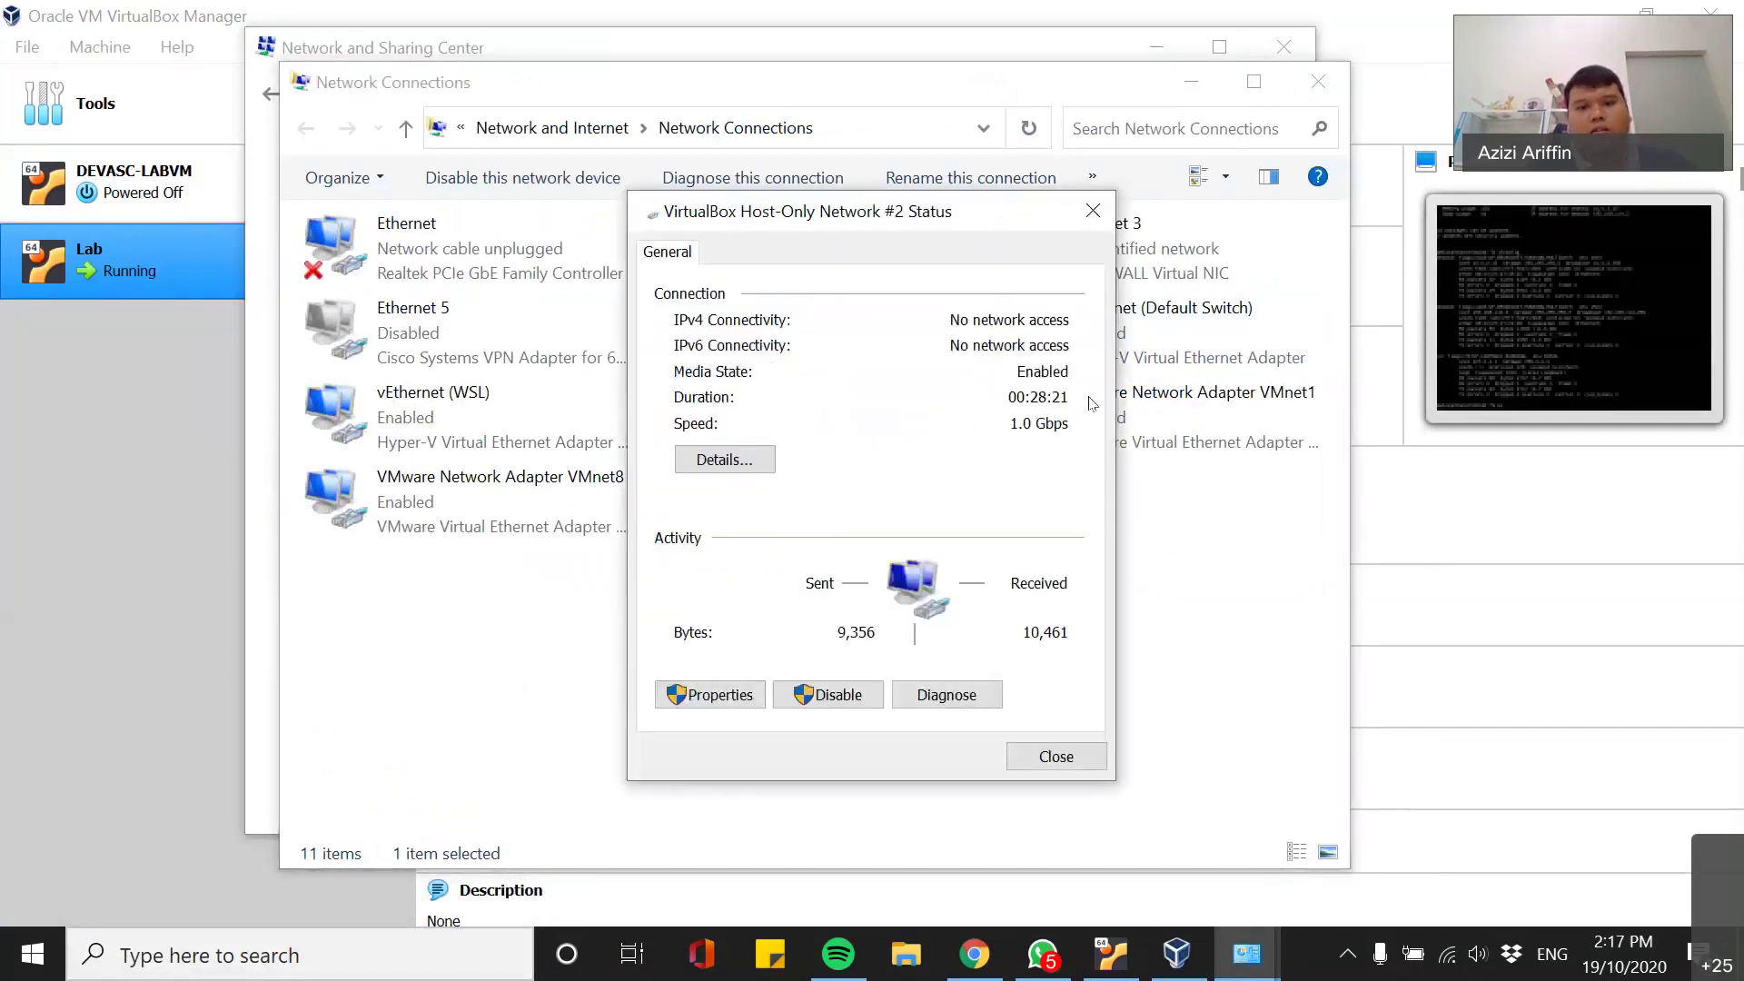
pyautogui.click(741, 466)
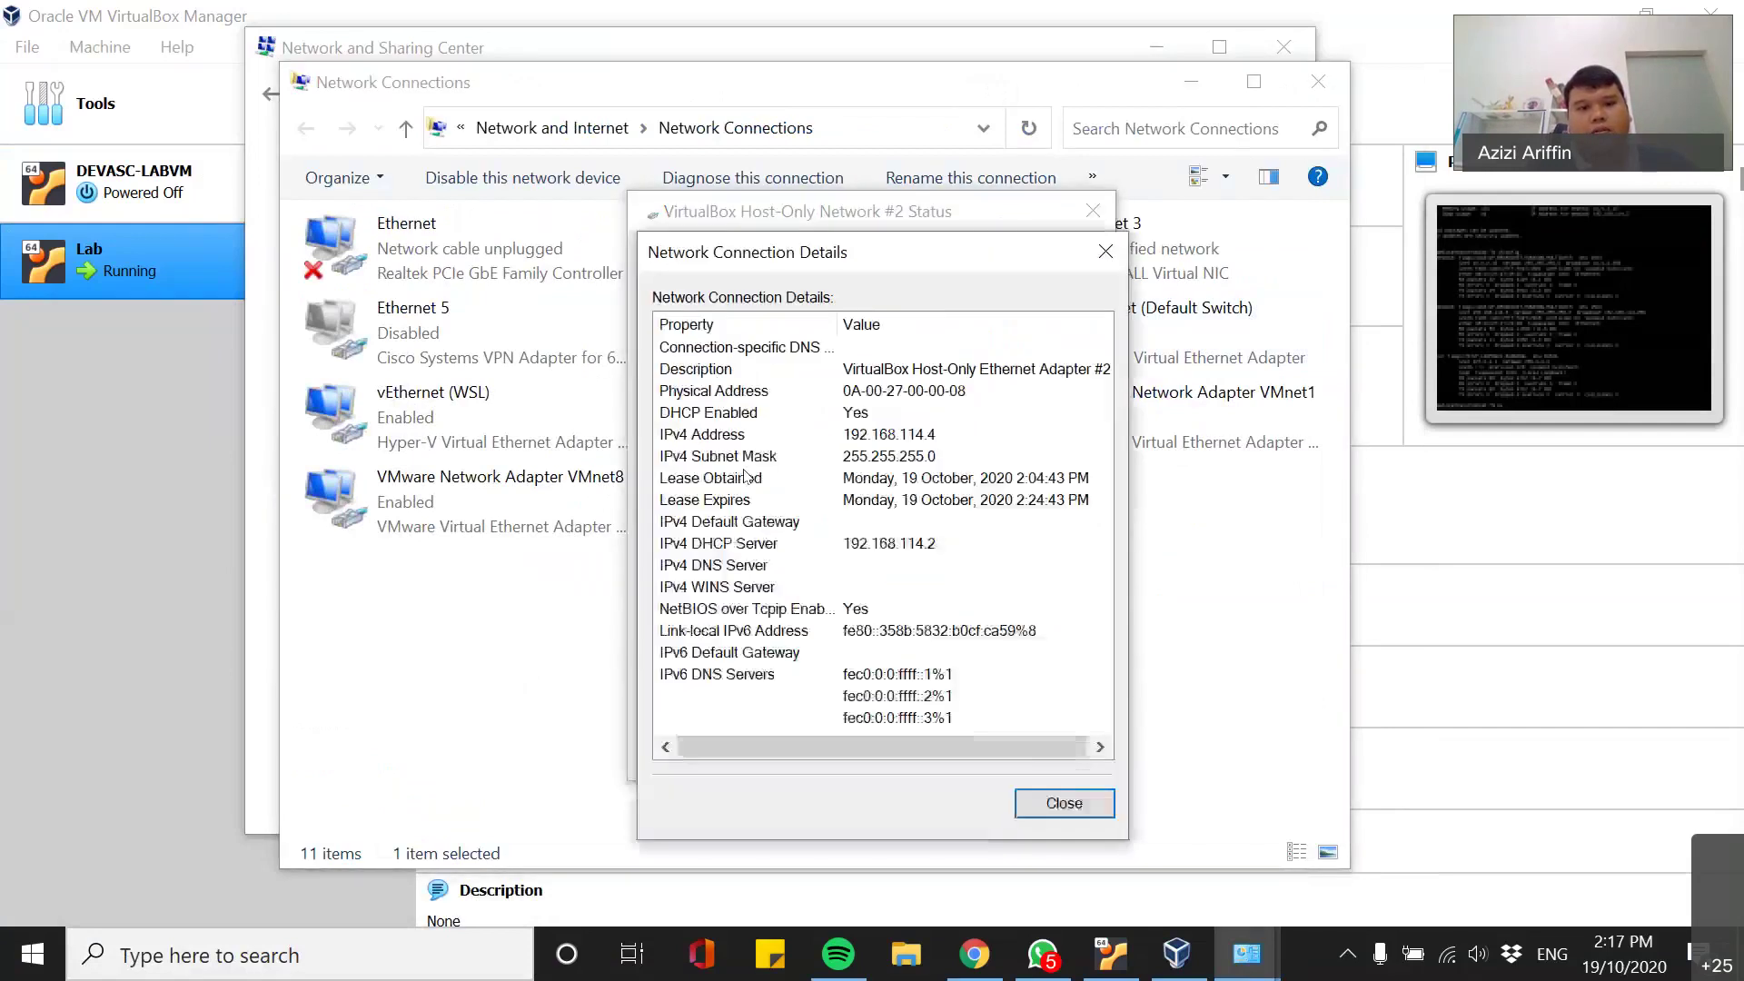
pyautogui.click(909, 442)
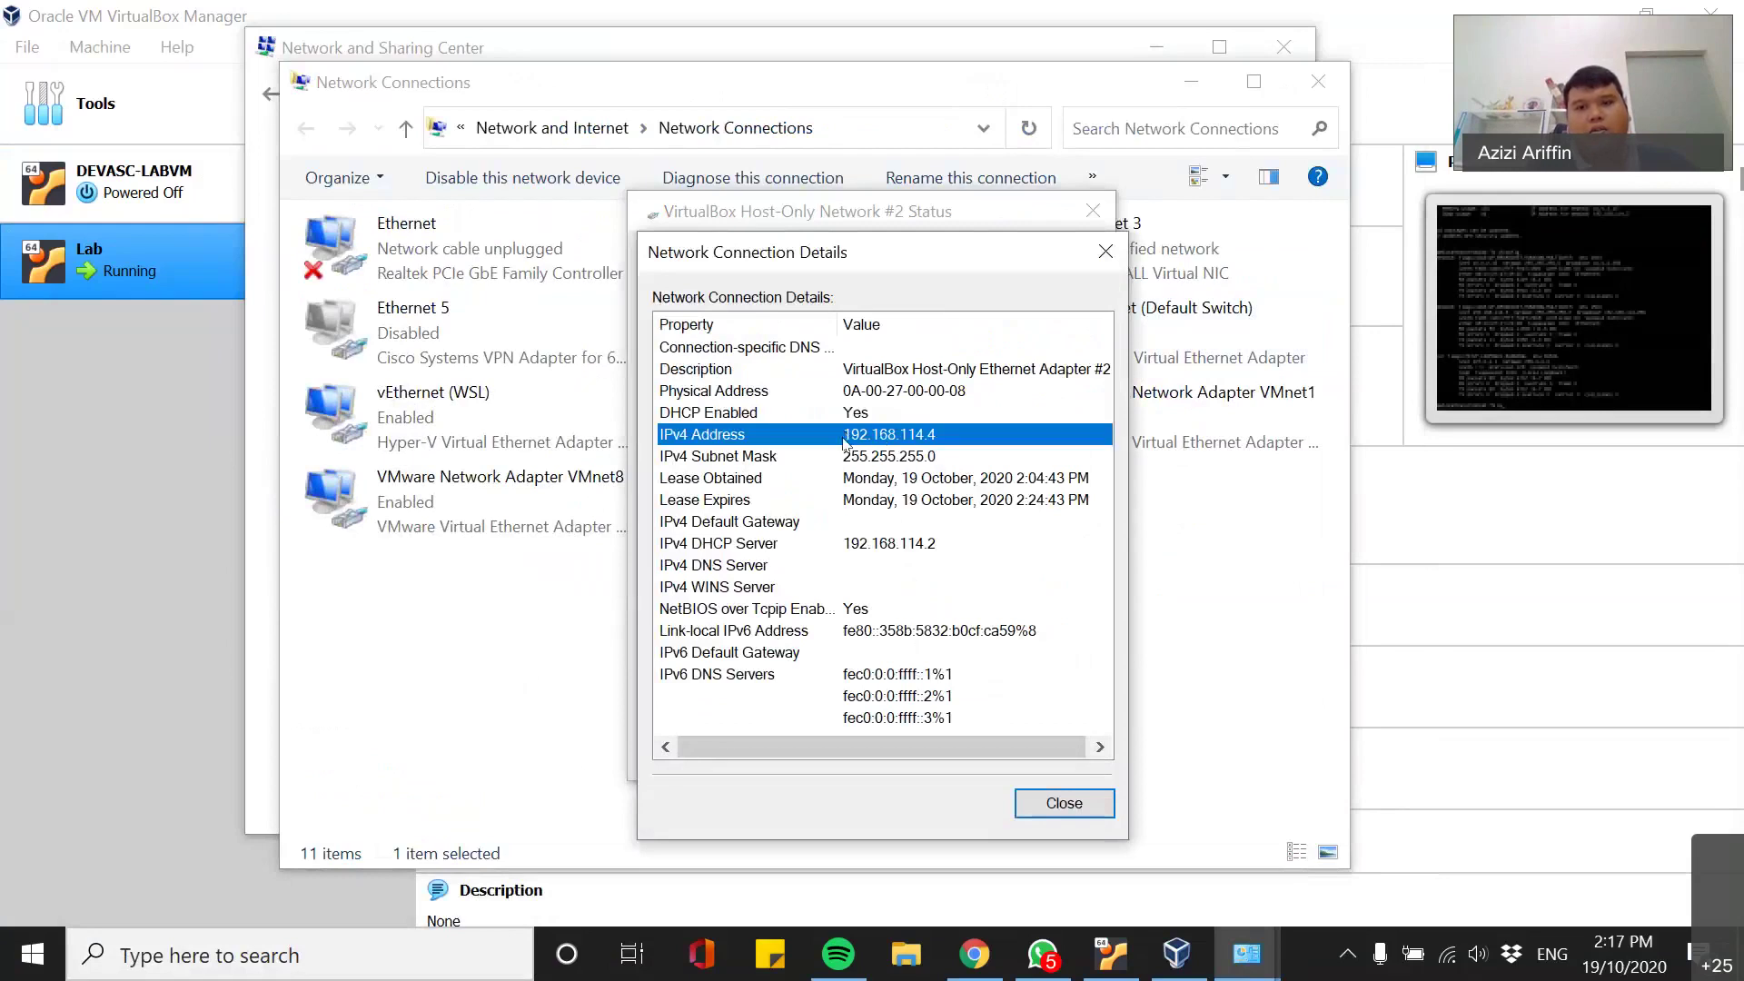
# - Close the Details, Network Connections and Network and Sharing Center windows
pyautogui.click(1106, 250)
pyautogui.click(1318, 82)
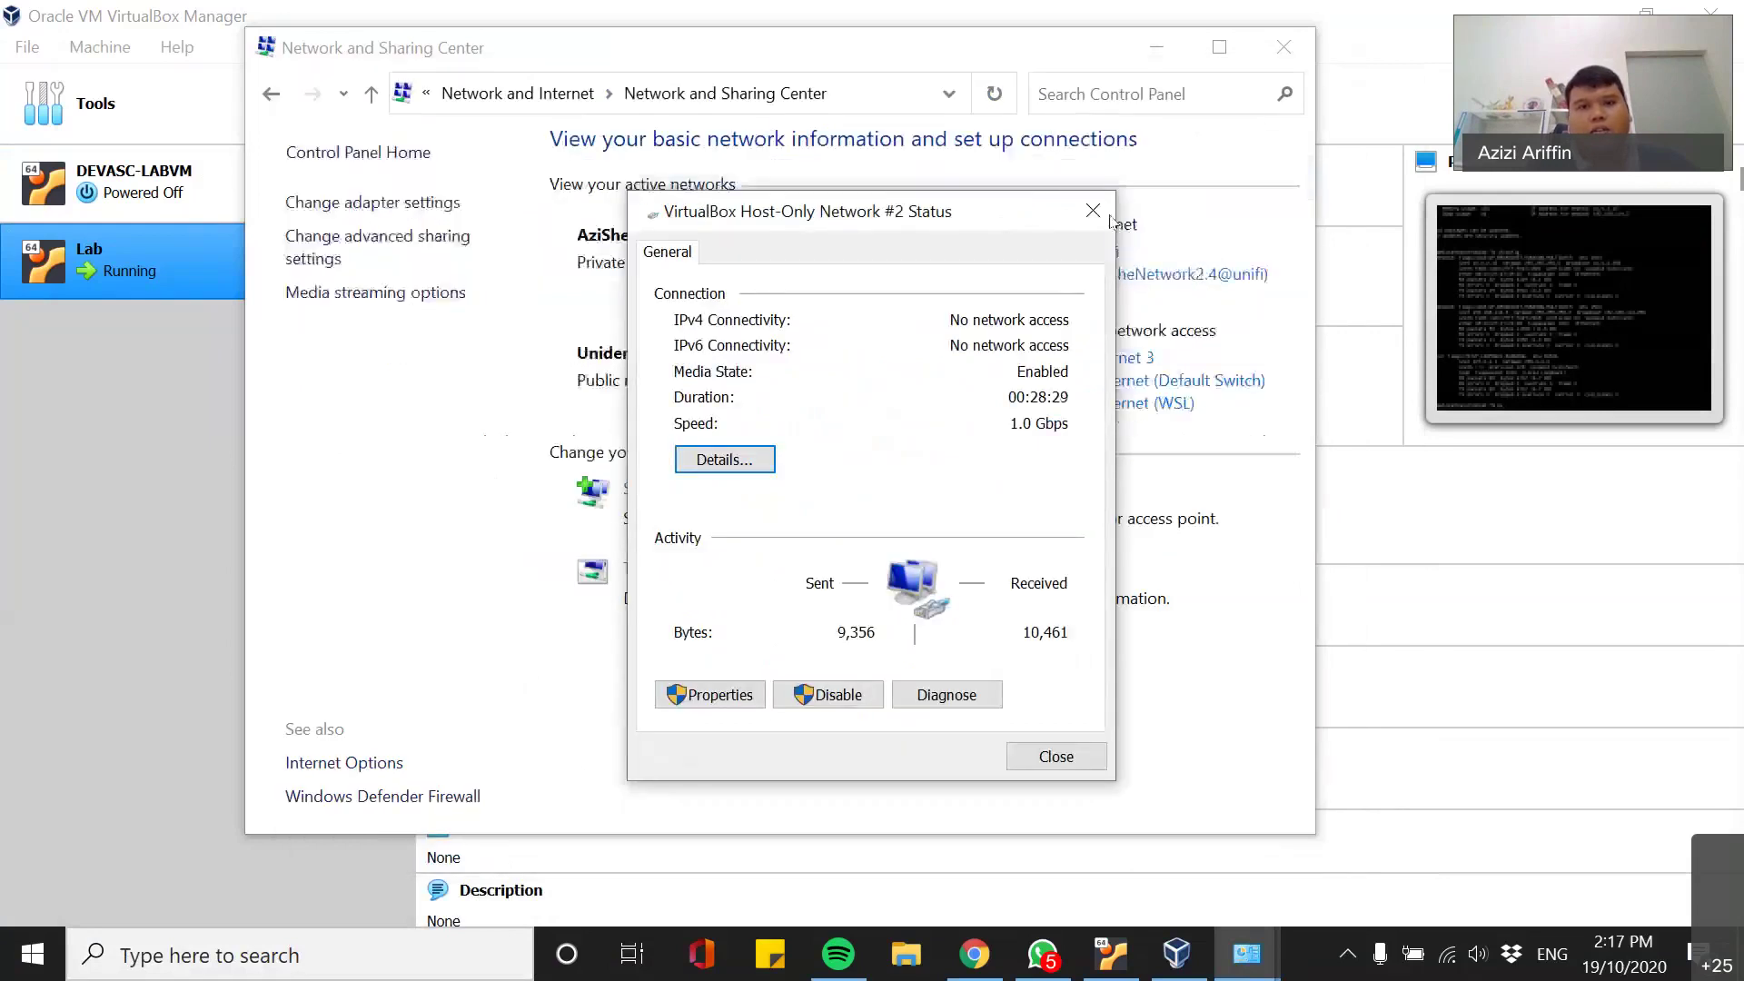
pyautogui.click(1282, 47)
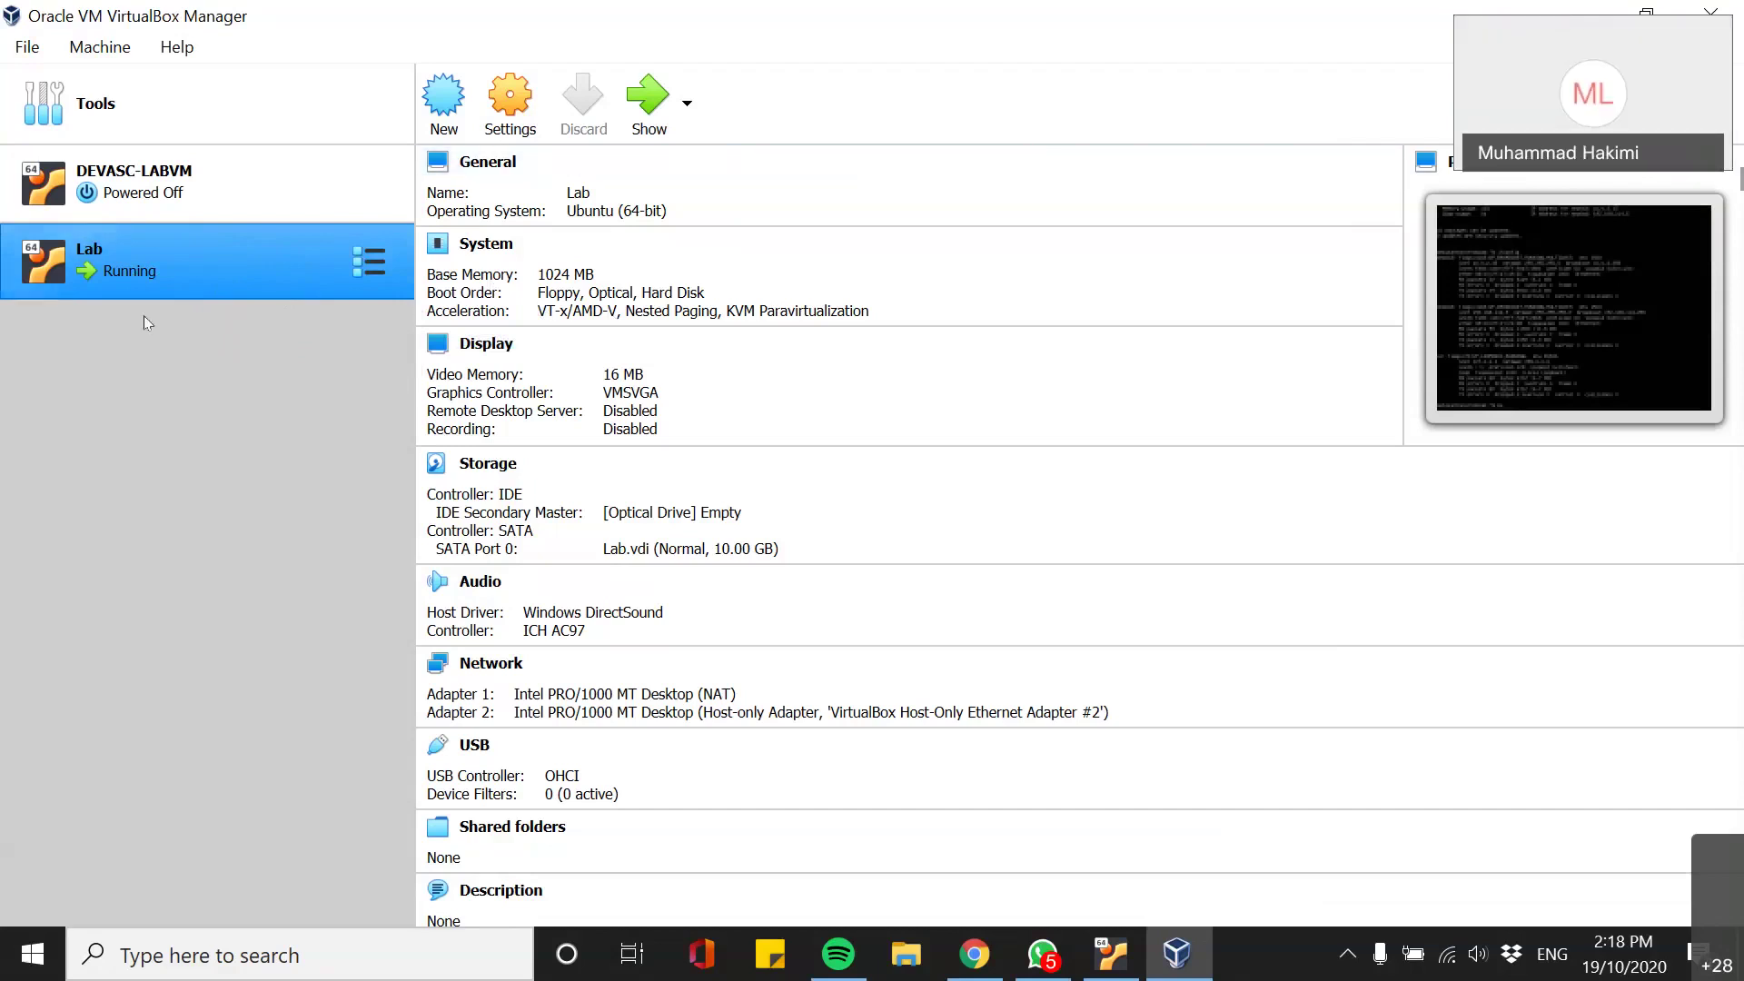
# - Minimize the VirtualBox Manager and bring the running Lab VM console window forward
pyautogui.click(1585, 14)
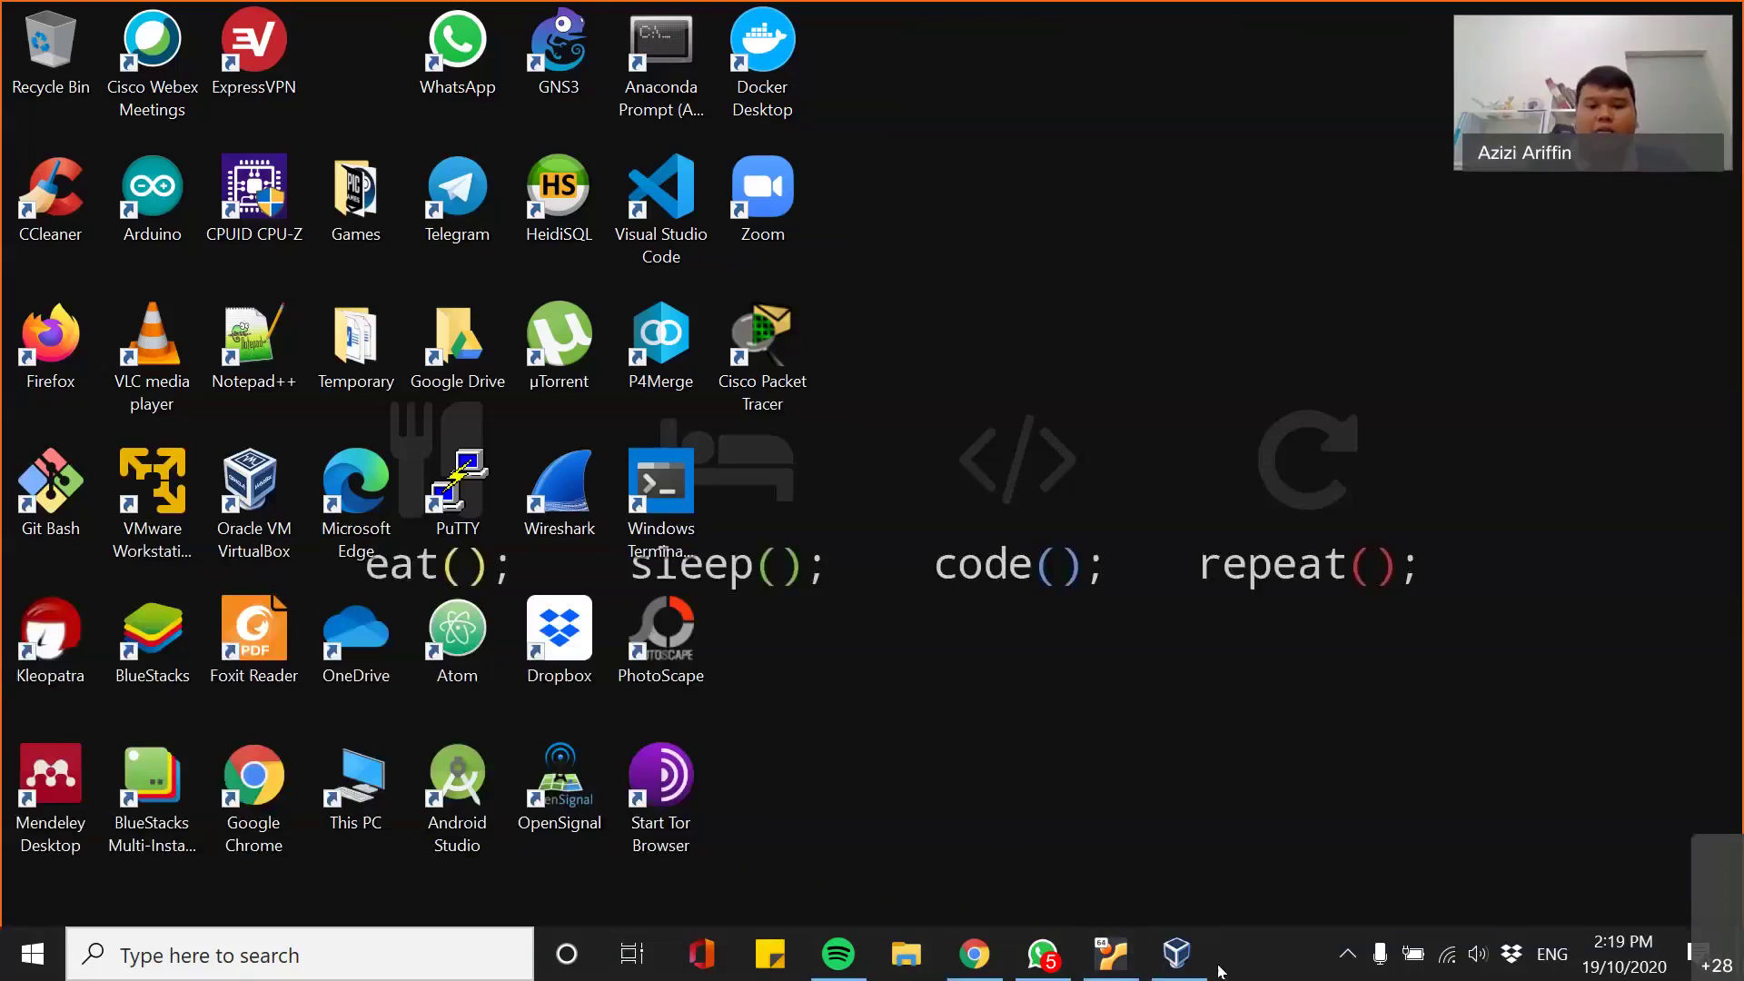
pyautogui.click(1134, 957)
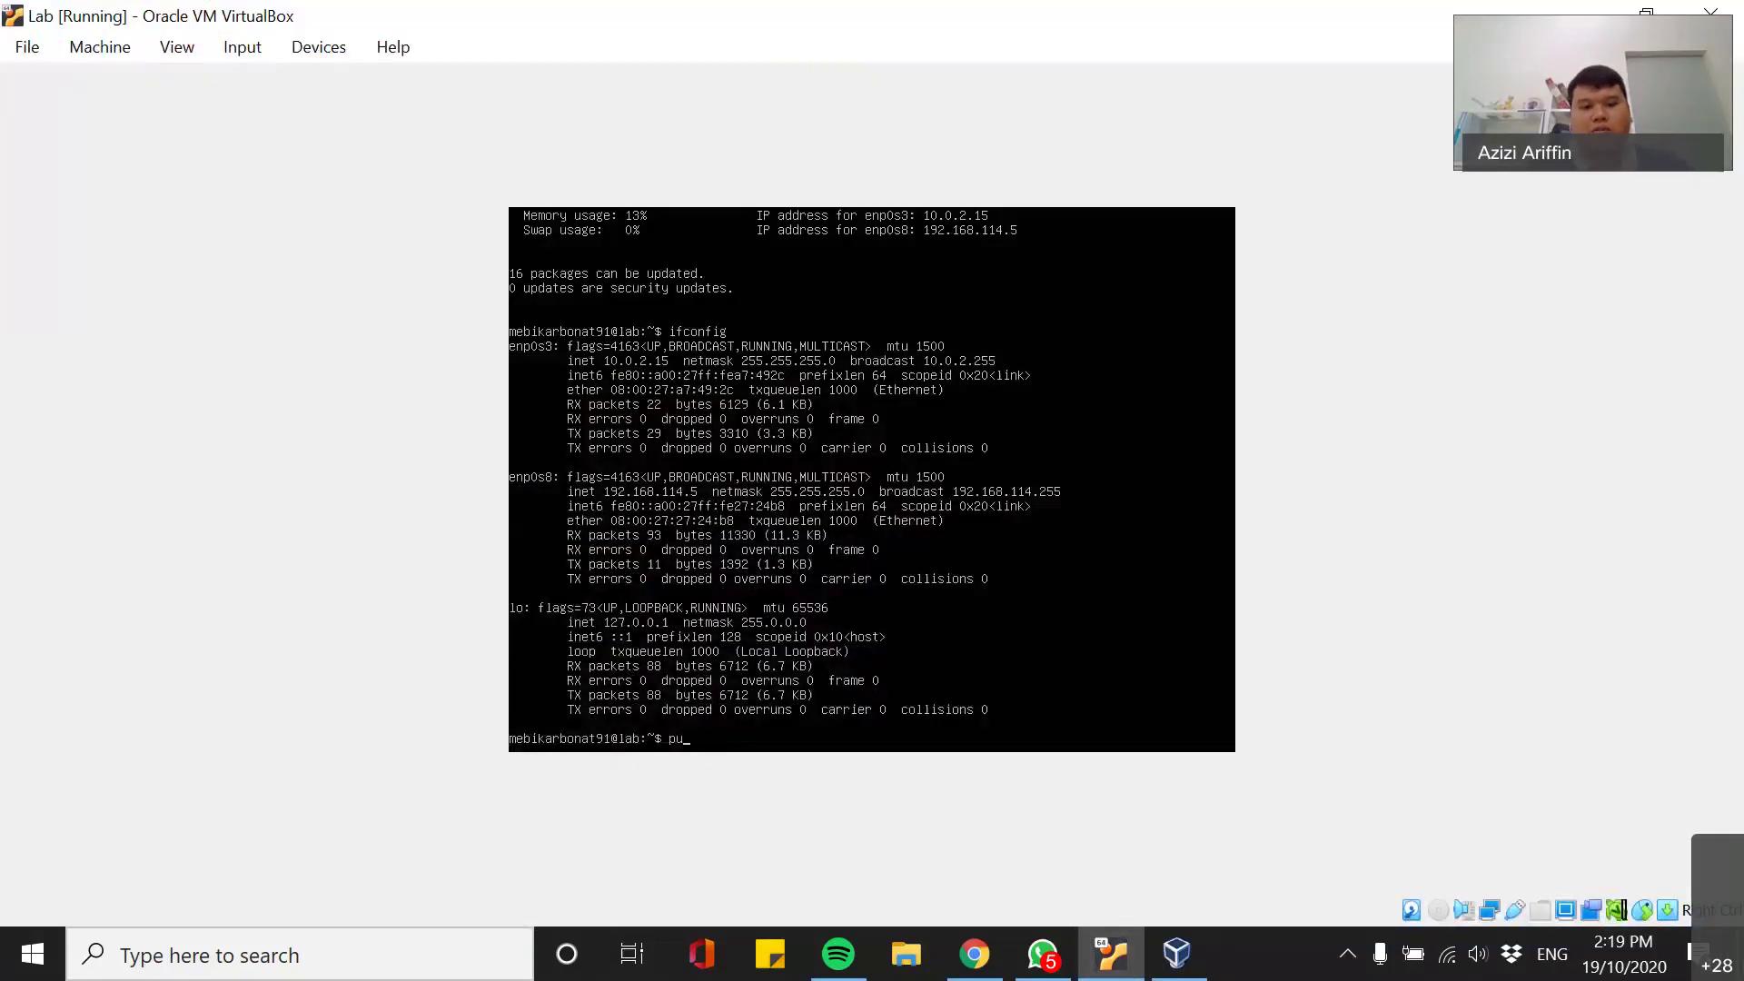
# - Run uname -a in the Lab VM terminal to show the kernel version
pyautogui.press('BackSpace')
pyautogui.press('BackSpace')
pyautogui.press('Return')
pyautogui.press('Return')
pyautogui.press('Return')
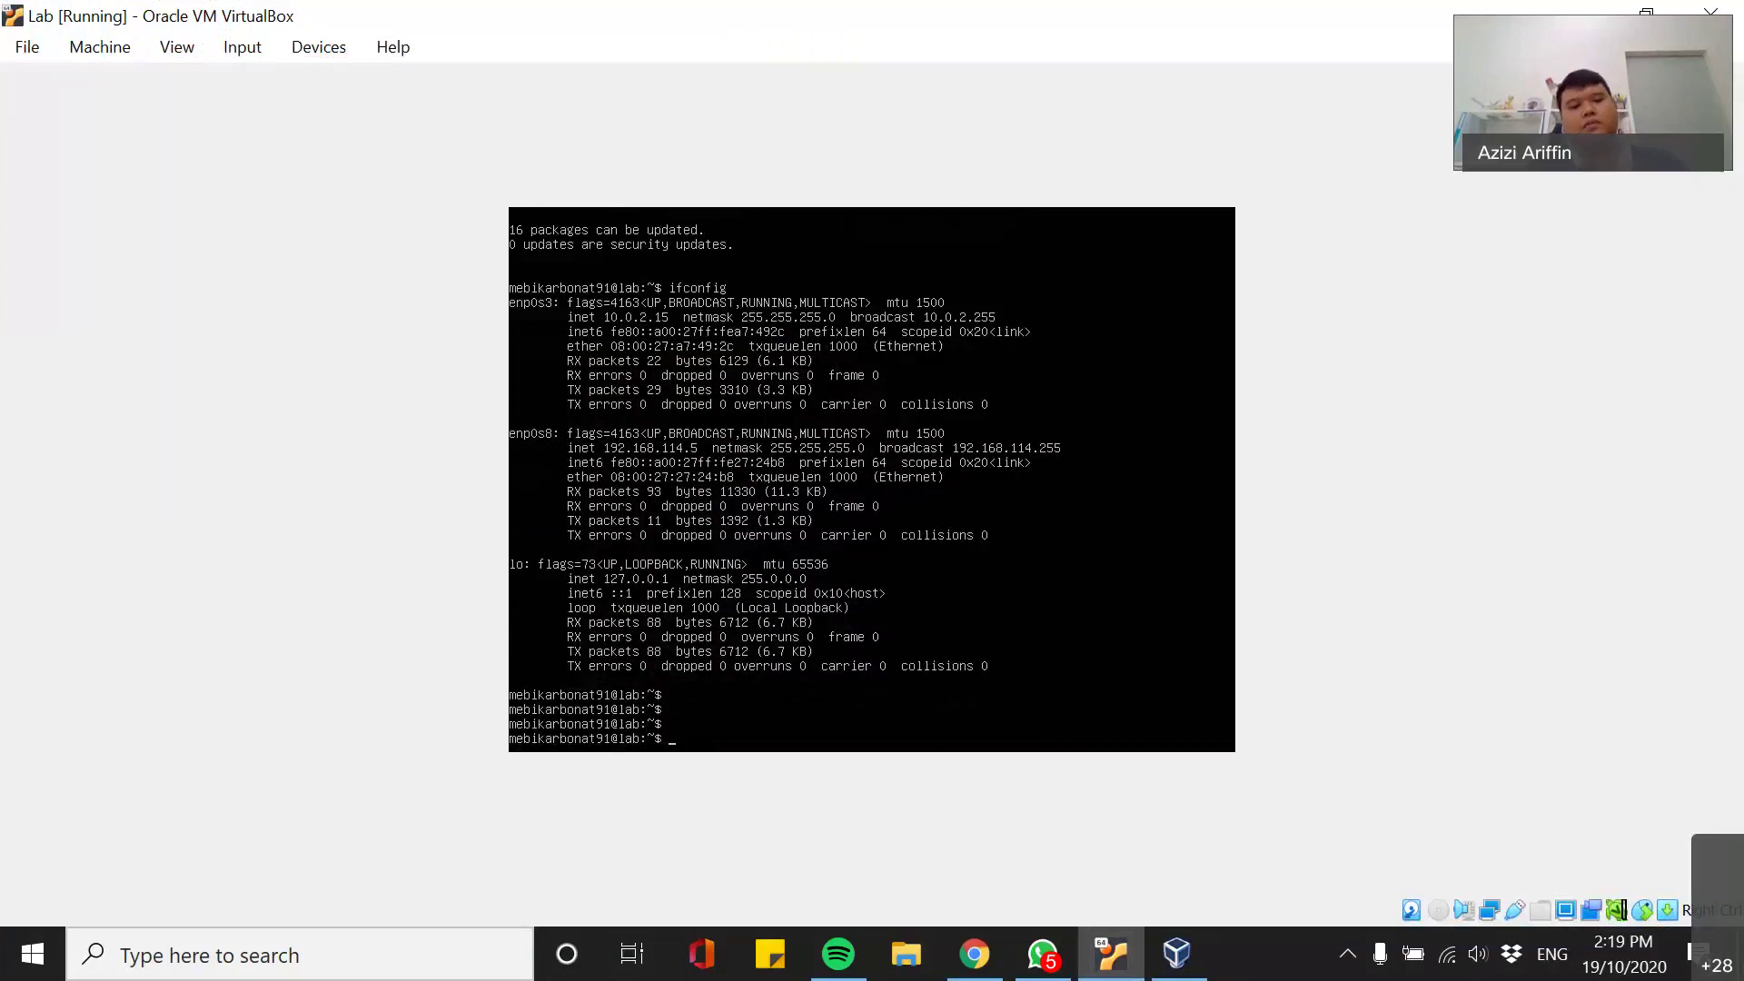
pyautogui.write('una')
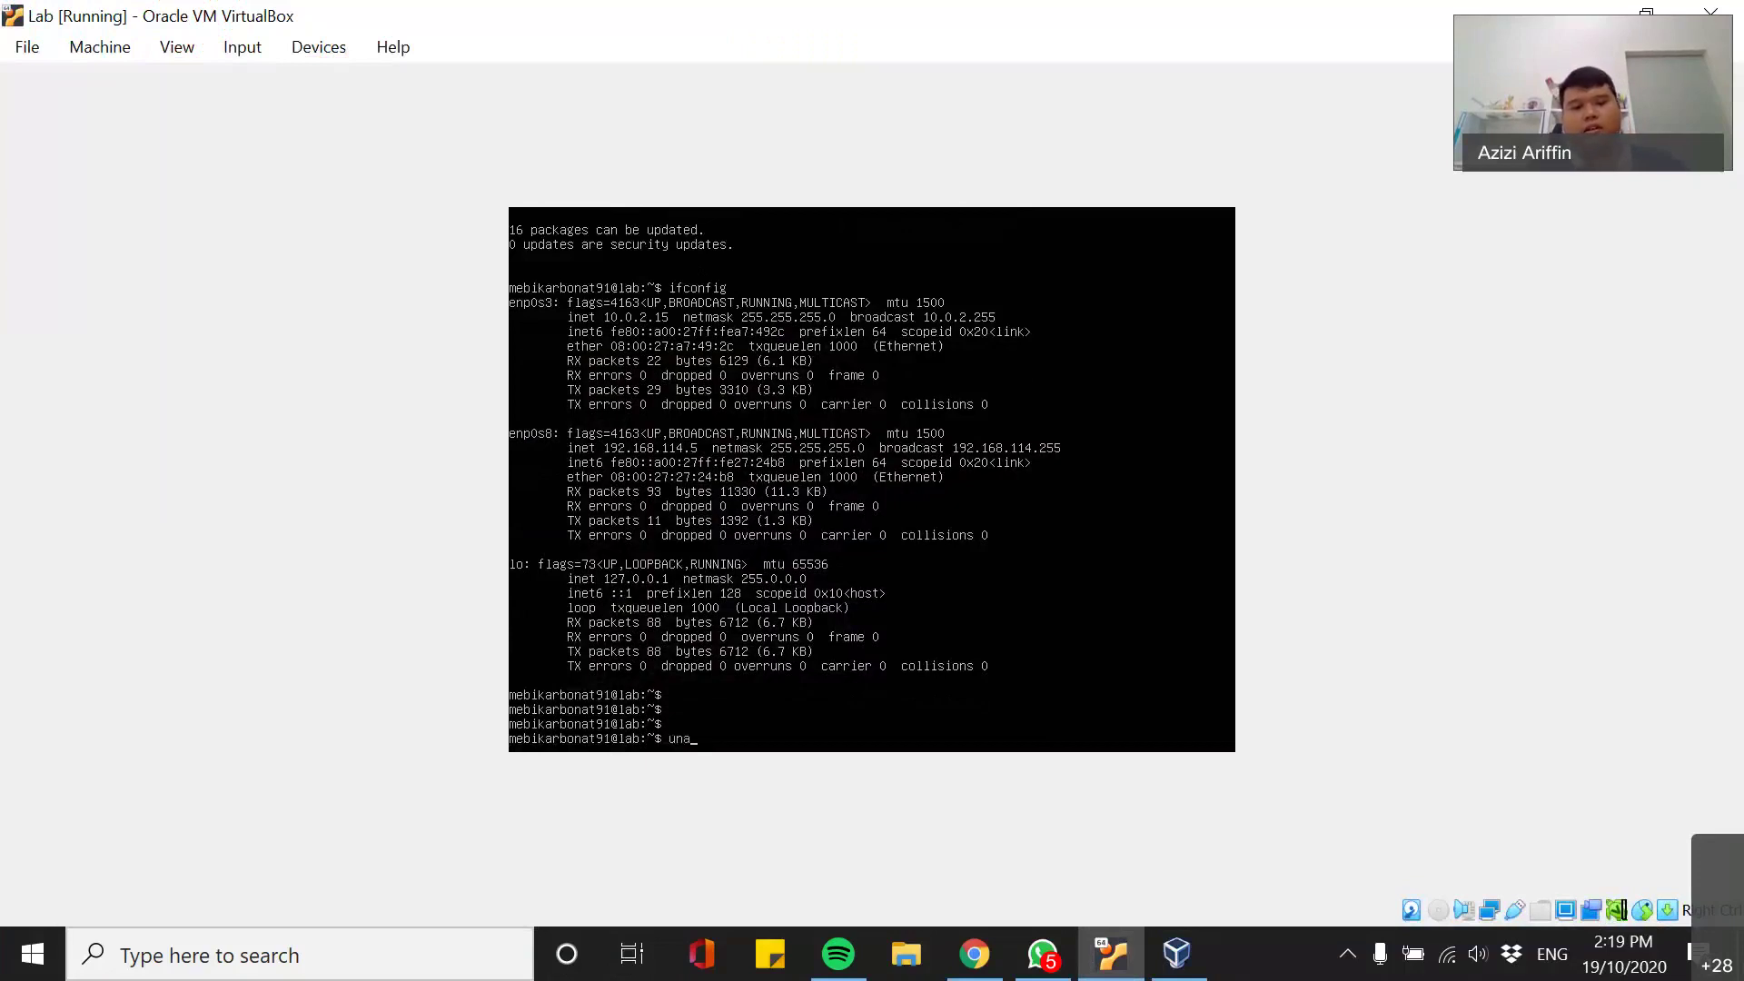
pyautogui.write('me -a')
pyautogui.press('Return')
pyautogui.write('a')
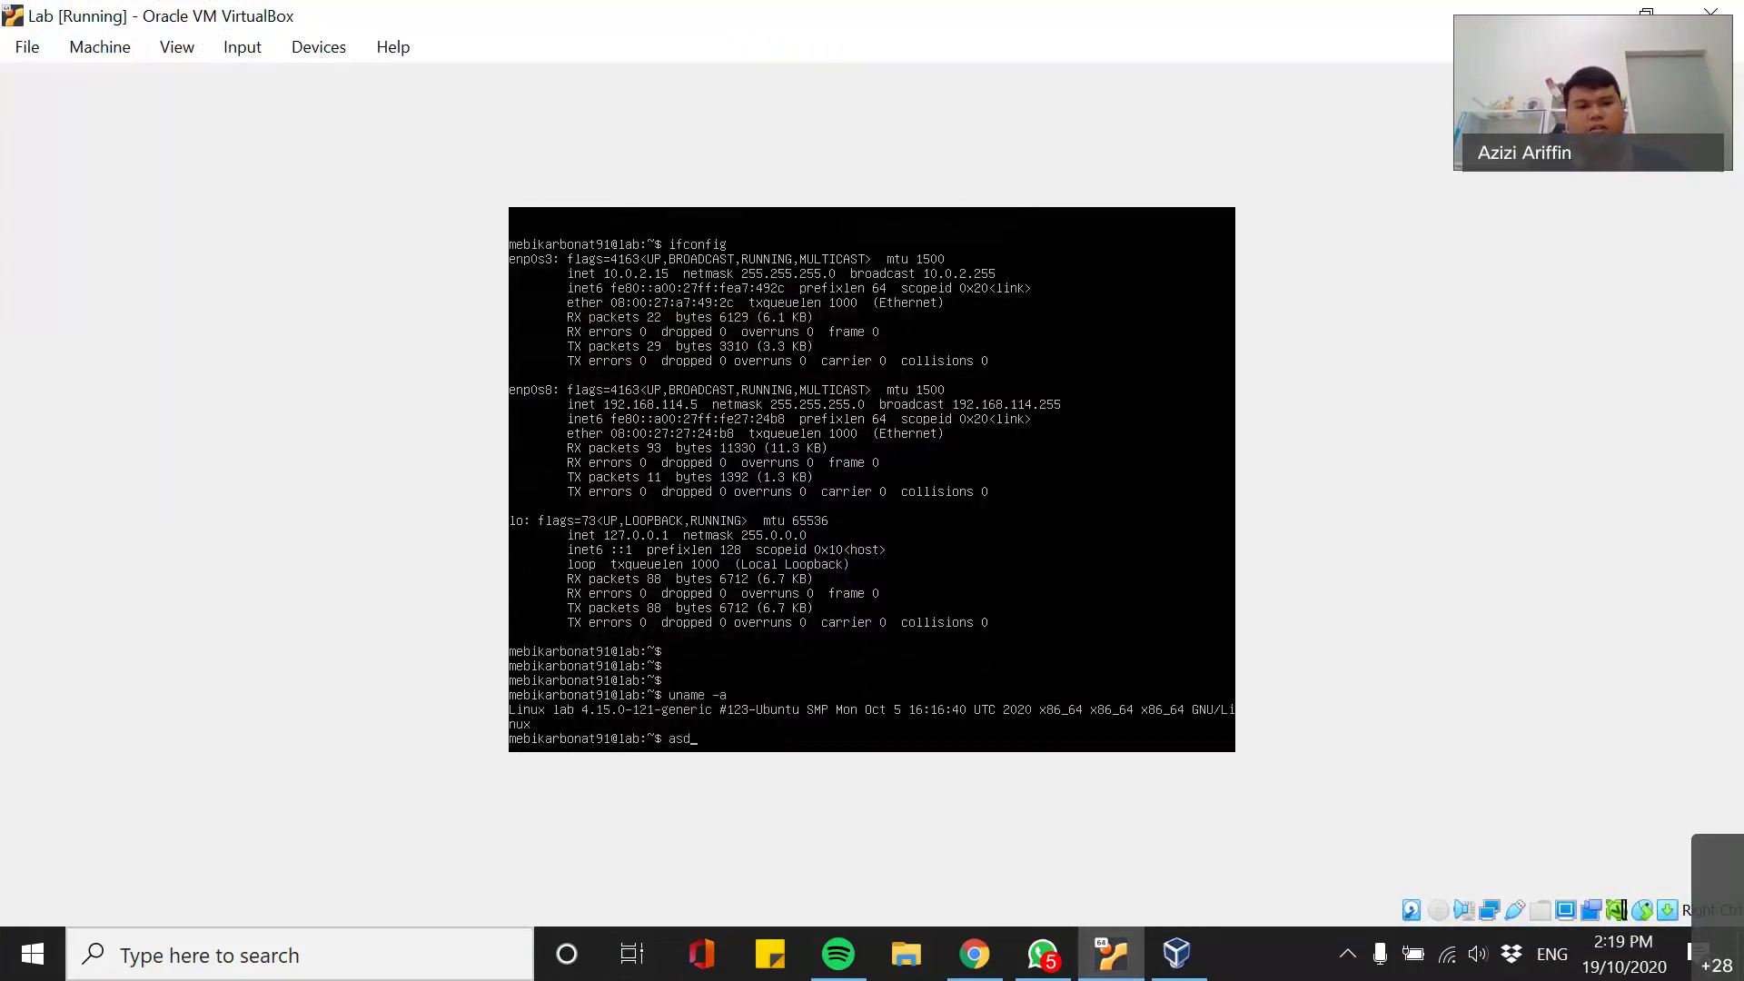
pyautogui.press('BackSpace')
# - Try the lsb -a command and the man lsb manual lookup in the terminal
pyautogui.write('lsb -a')
pyautogui.press('Return')
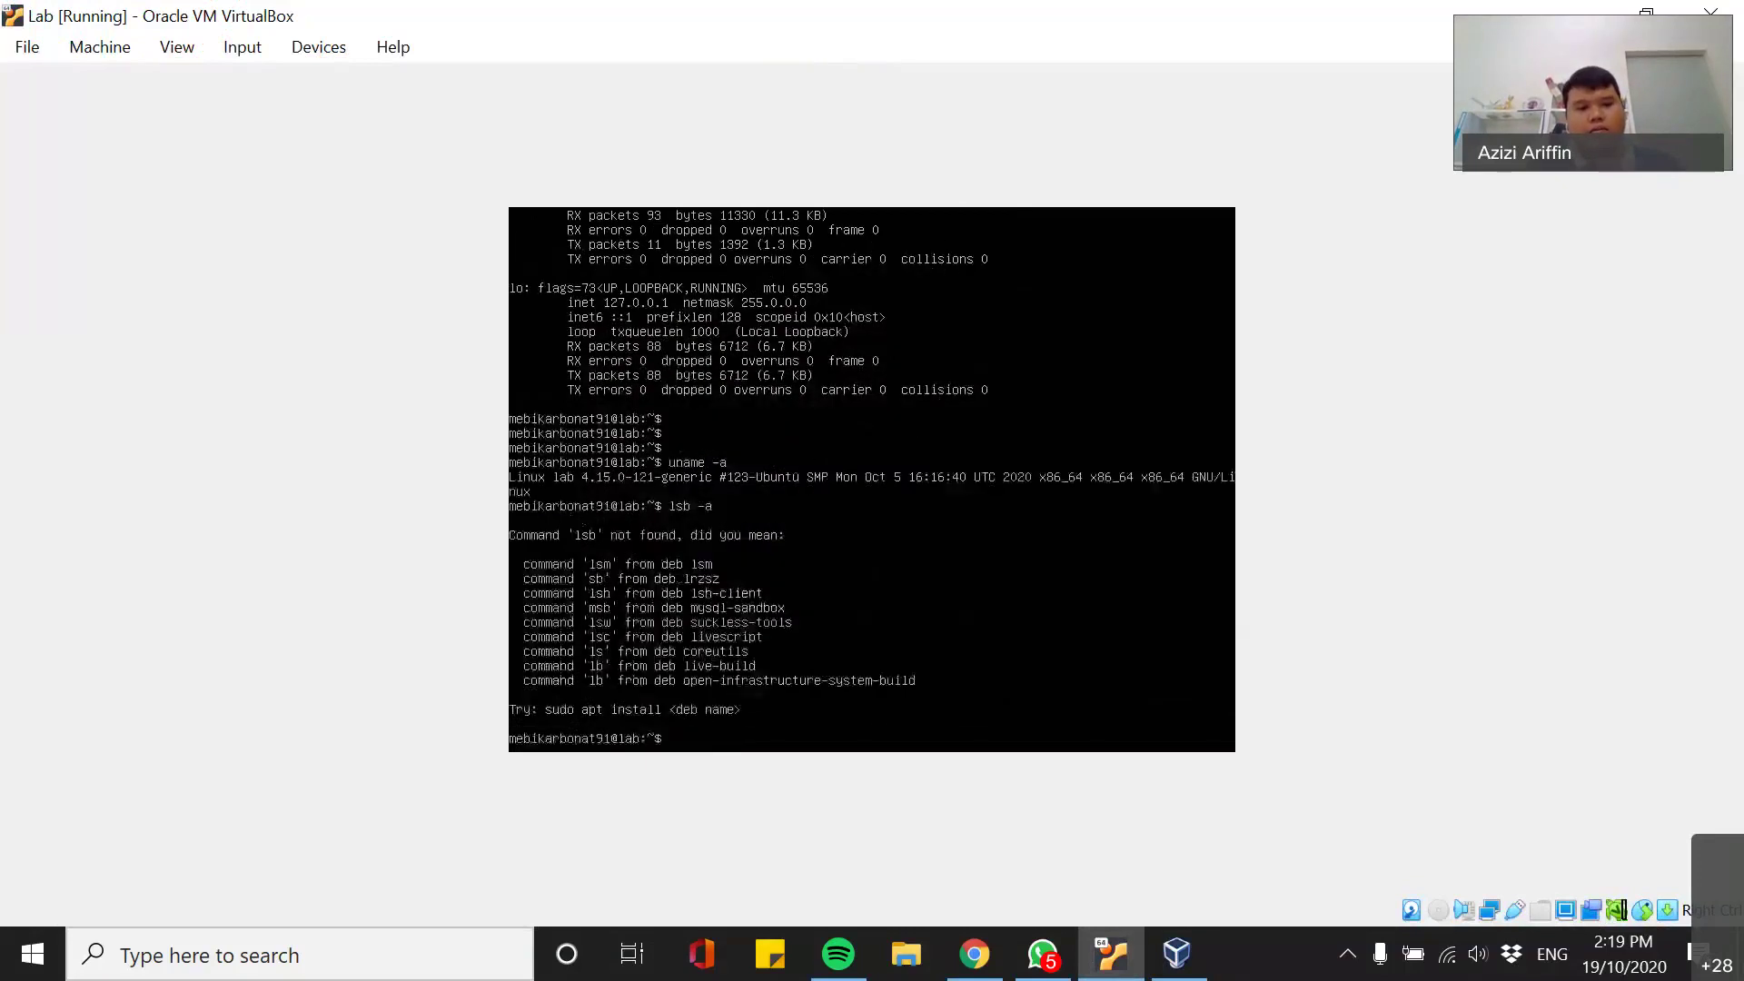
pyautogui.write('man lsb')
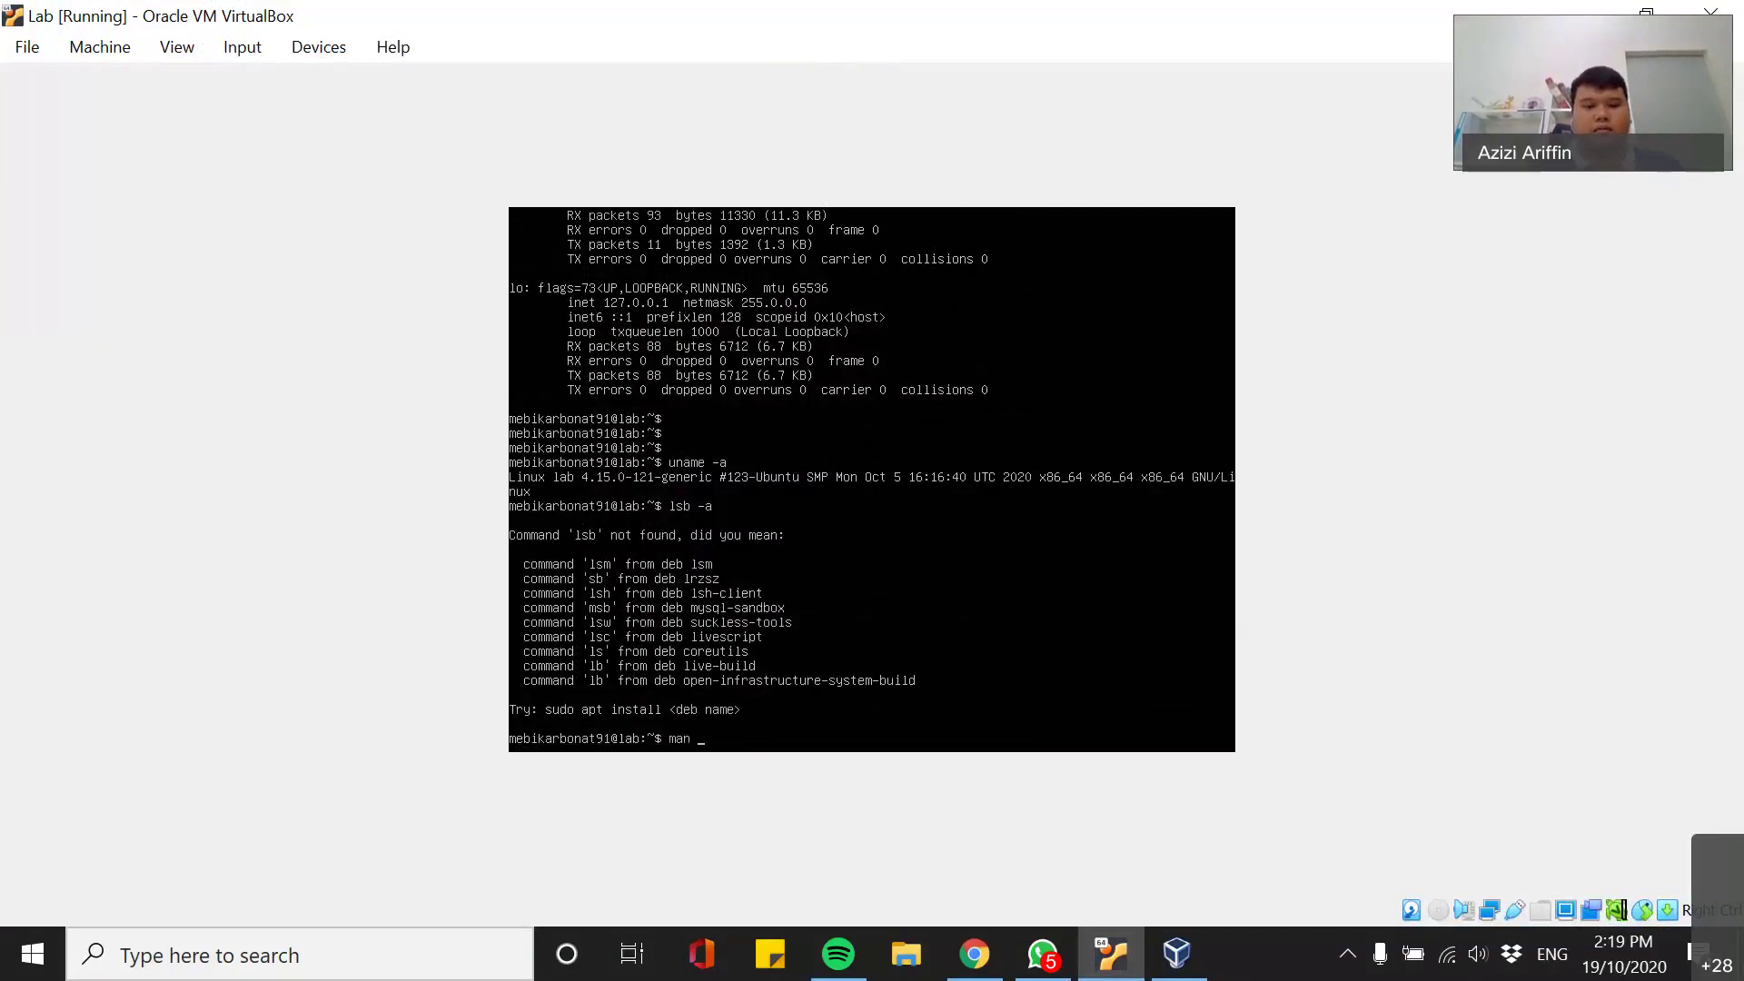
pyautogui.press('Return')
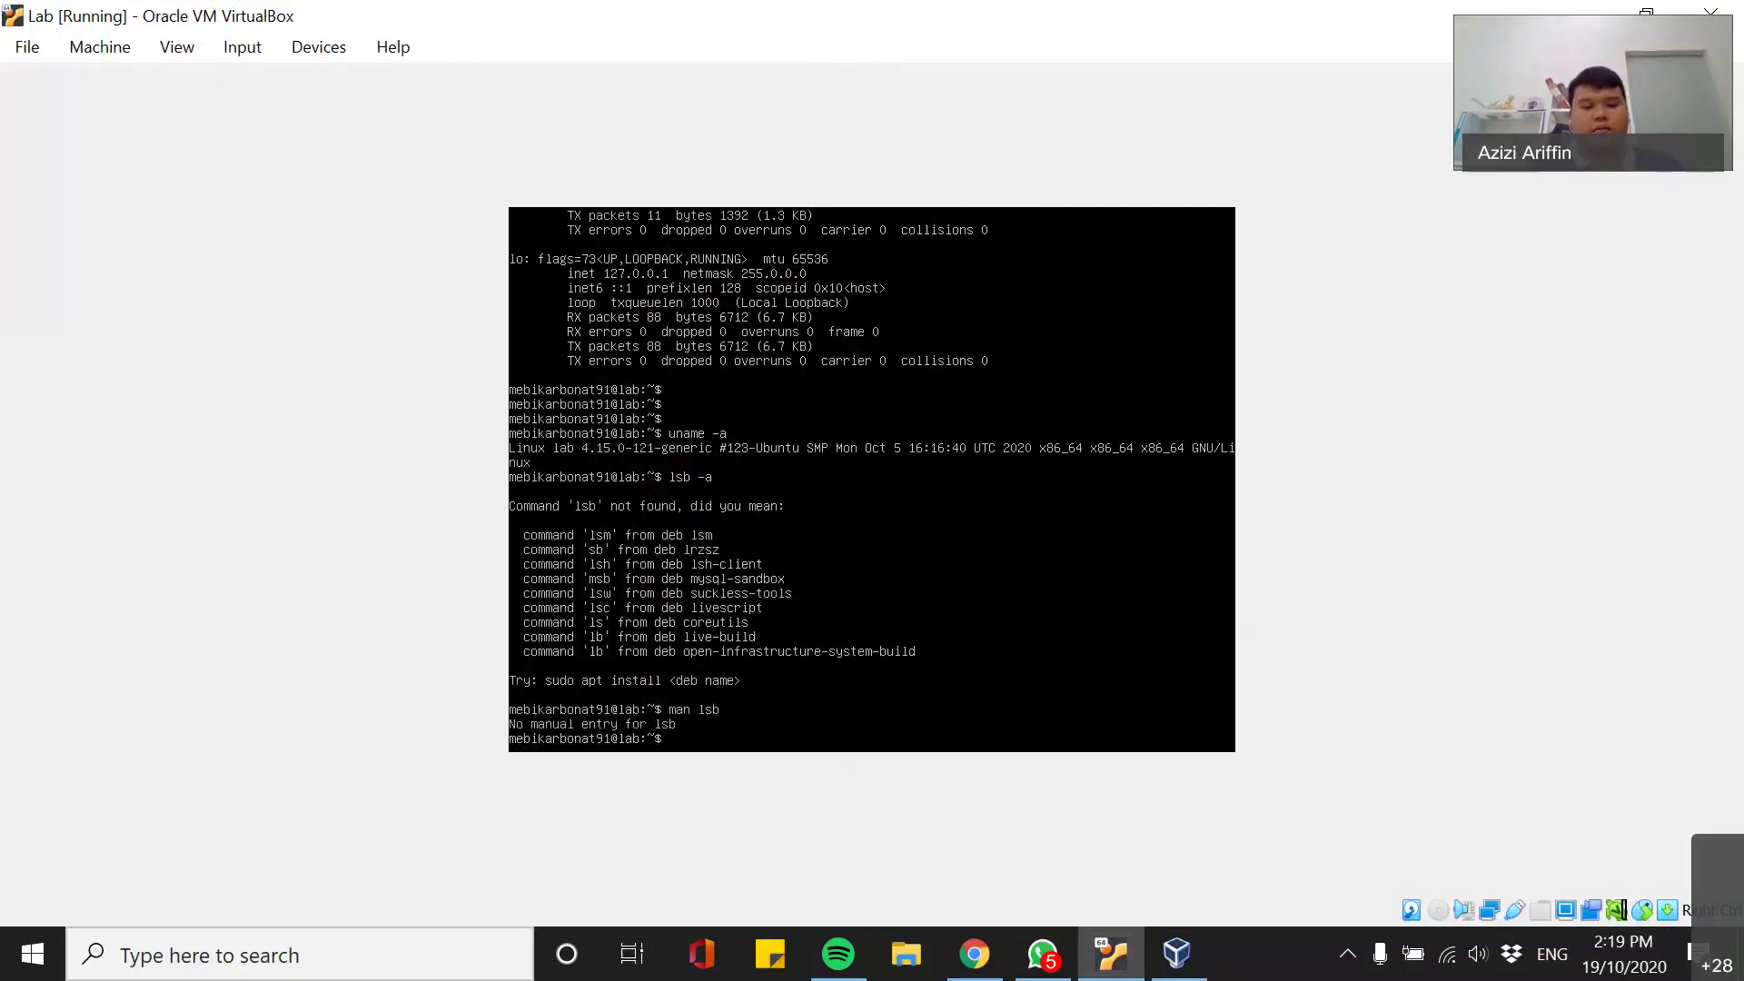
# - Run release -lsb, add a few blank prompt lines, and minimise the VM window
pyautogui.write('l')
pyautogui.press('BackSpace')
pyautogui.write('release -la')
pyautogui.press('BackSpace')
pyautogui.write('sb')
pyautogui.press('Return')
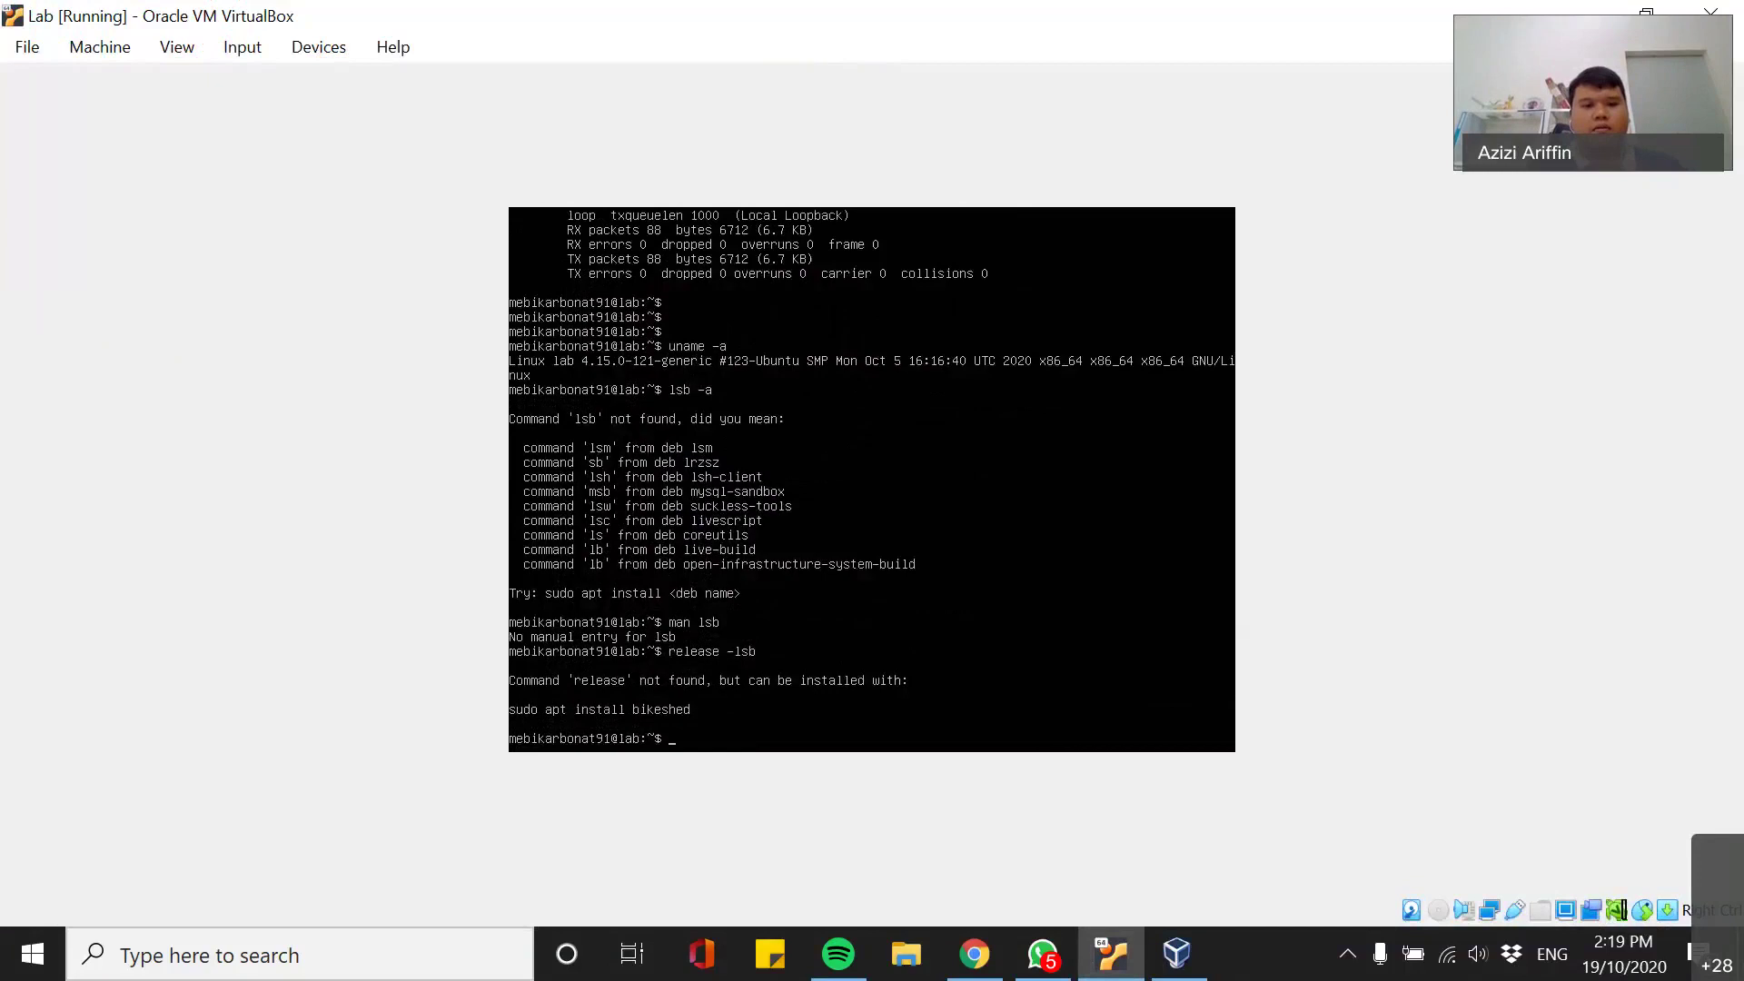
pyautogui.press('Return')
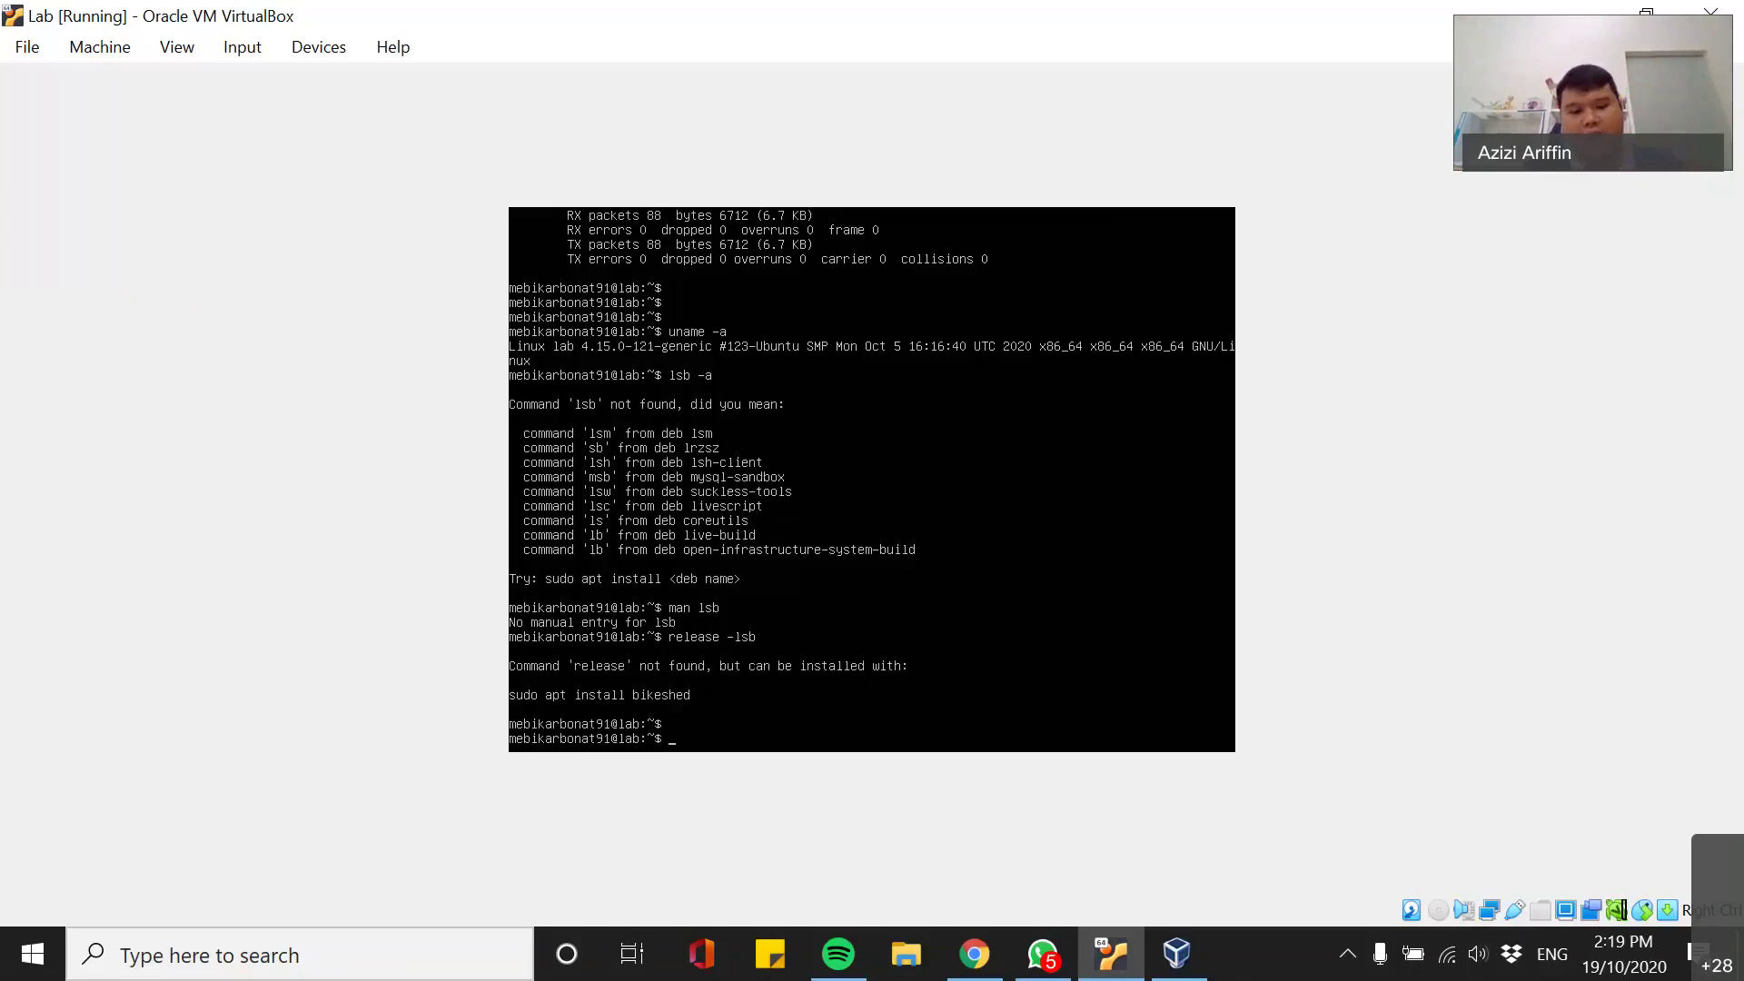
pyautogui.press('Return')
pyautogui.press('Return')
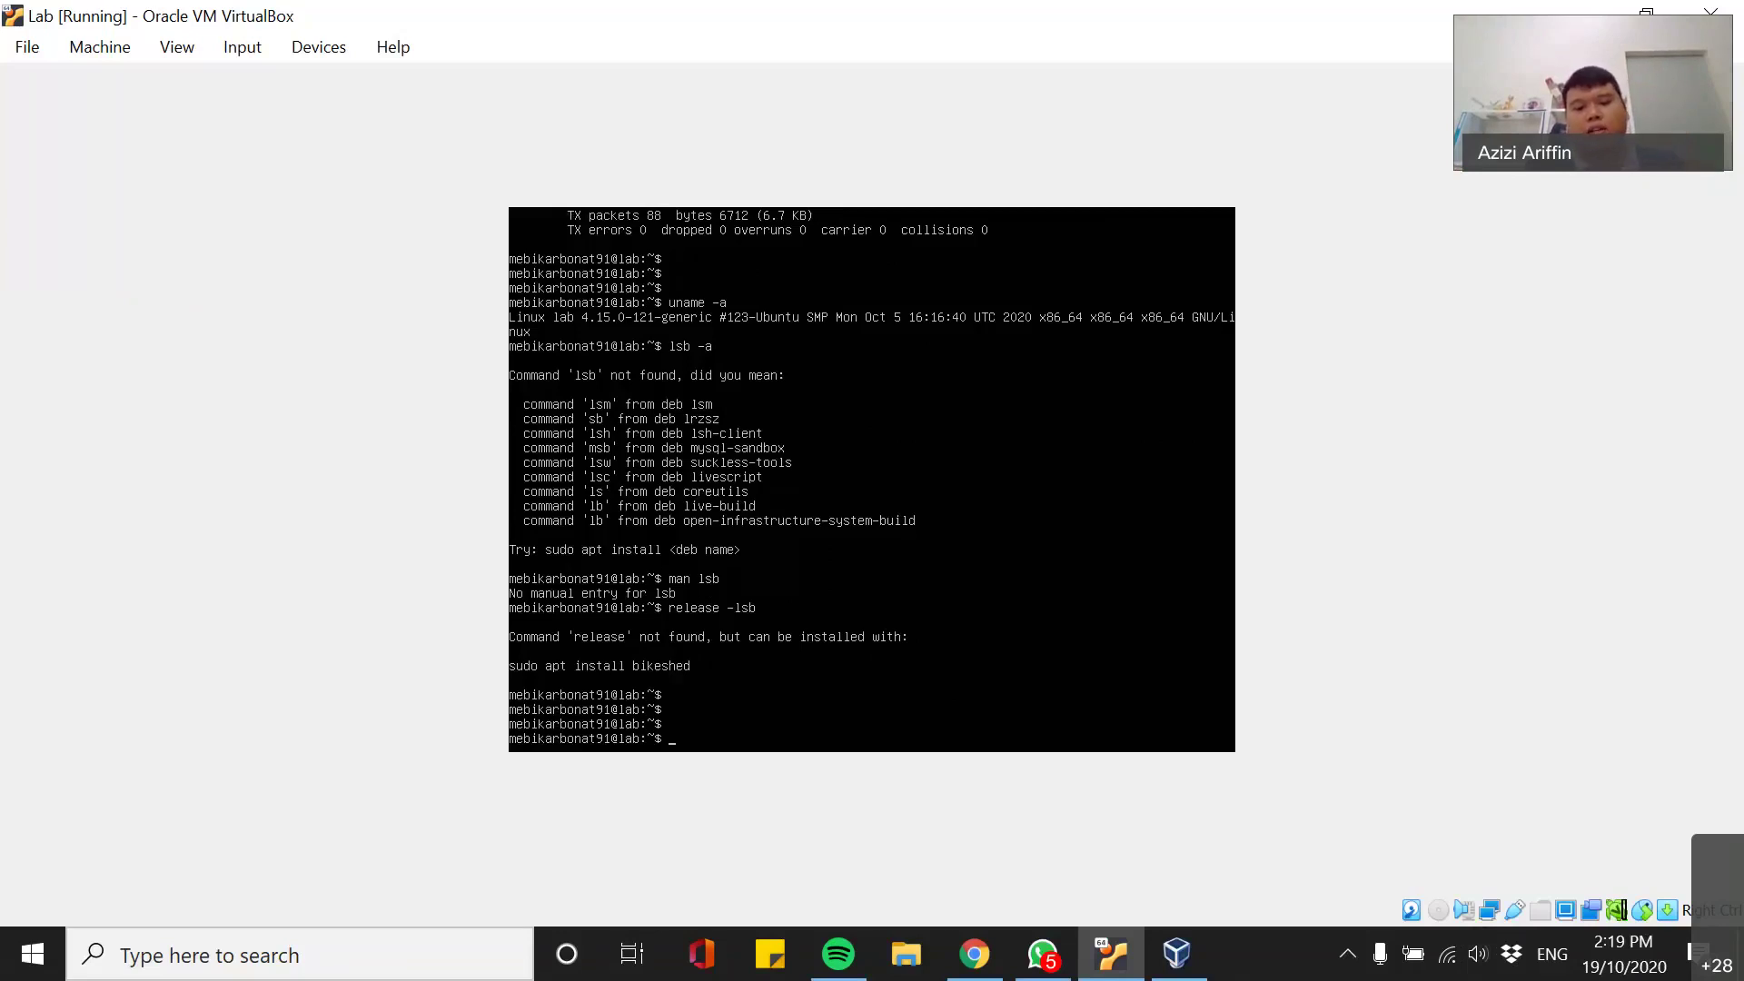
pyautogui.click(1120, 960)
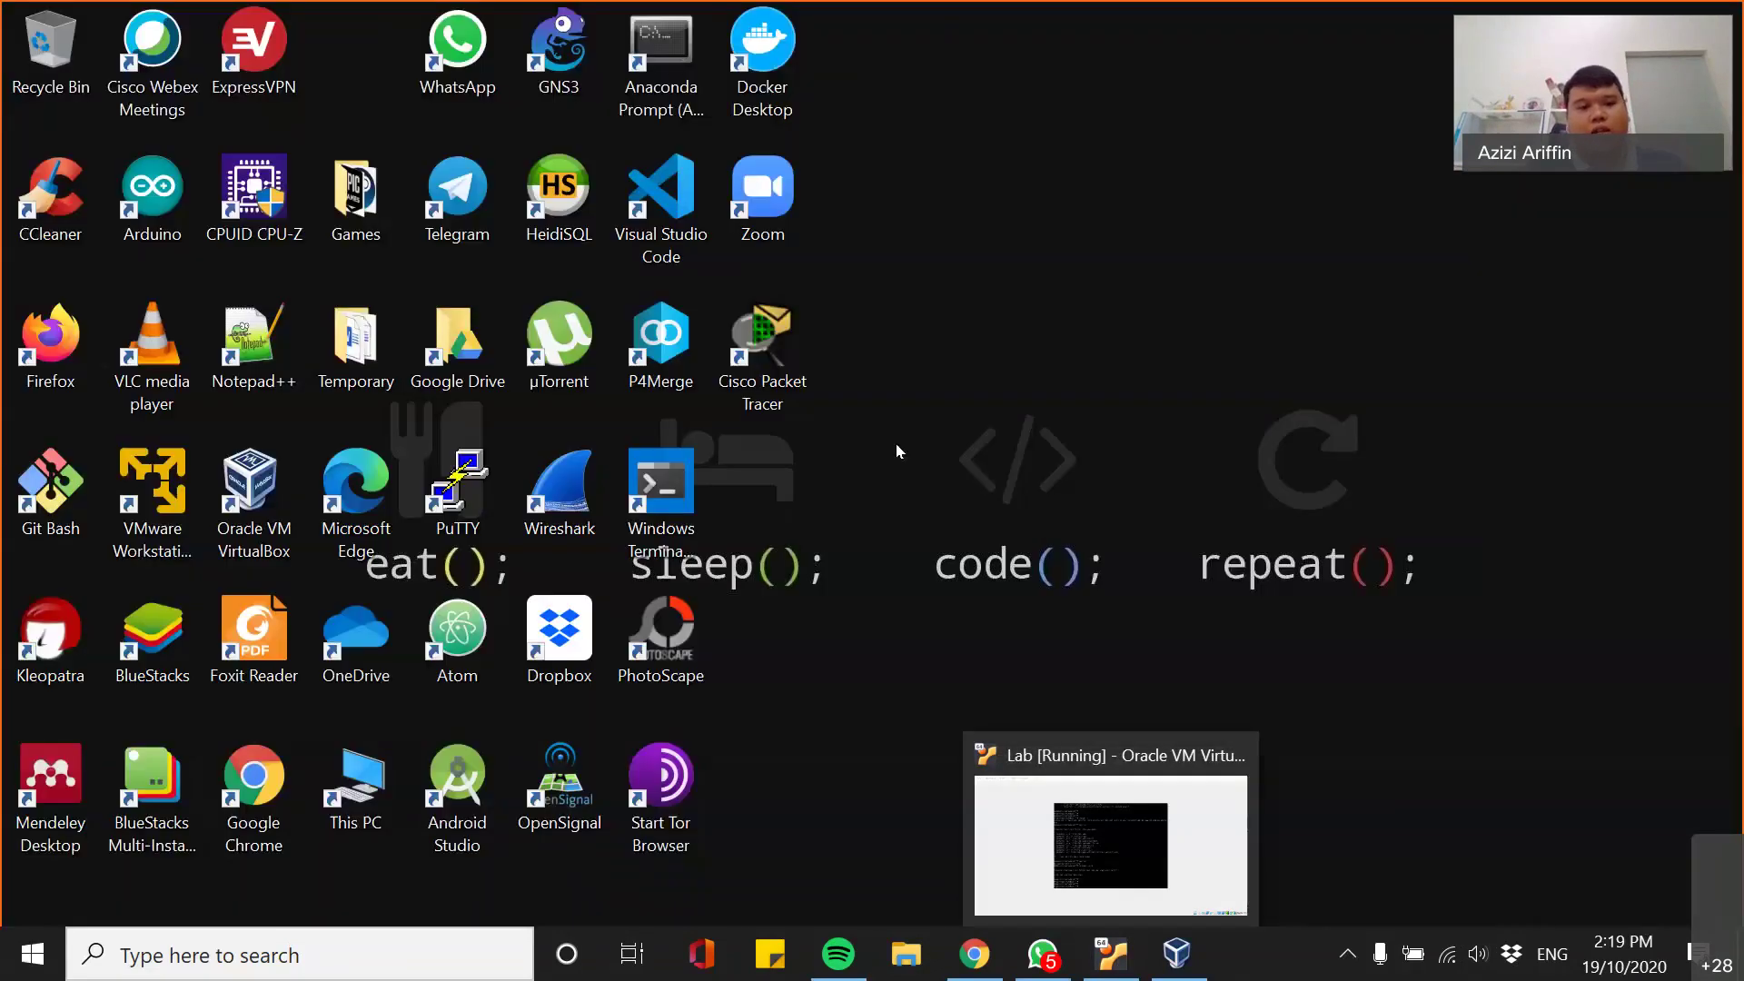
# - Bring Chrome back and search the web for 'putty' in a new tab
pyautogui.click(974, 954)
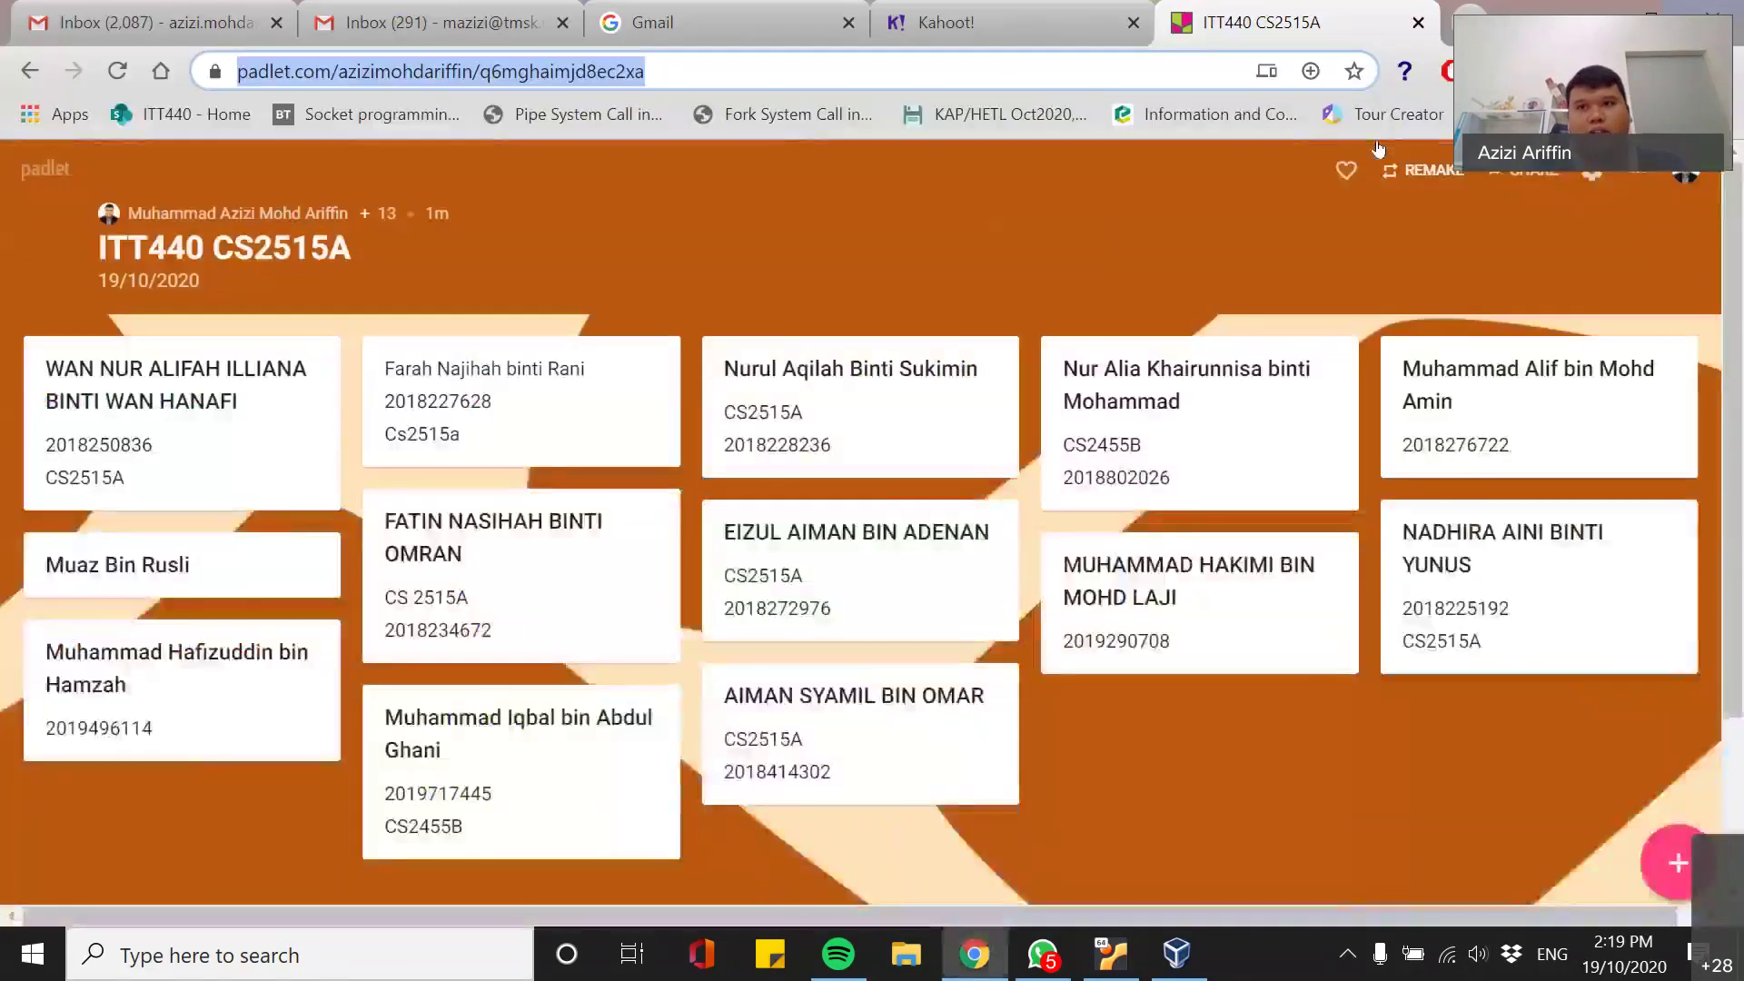
pyautogui.hotkey('ctrl', 't')
pyautogui.write('g')
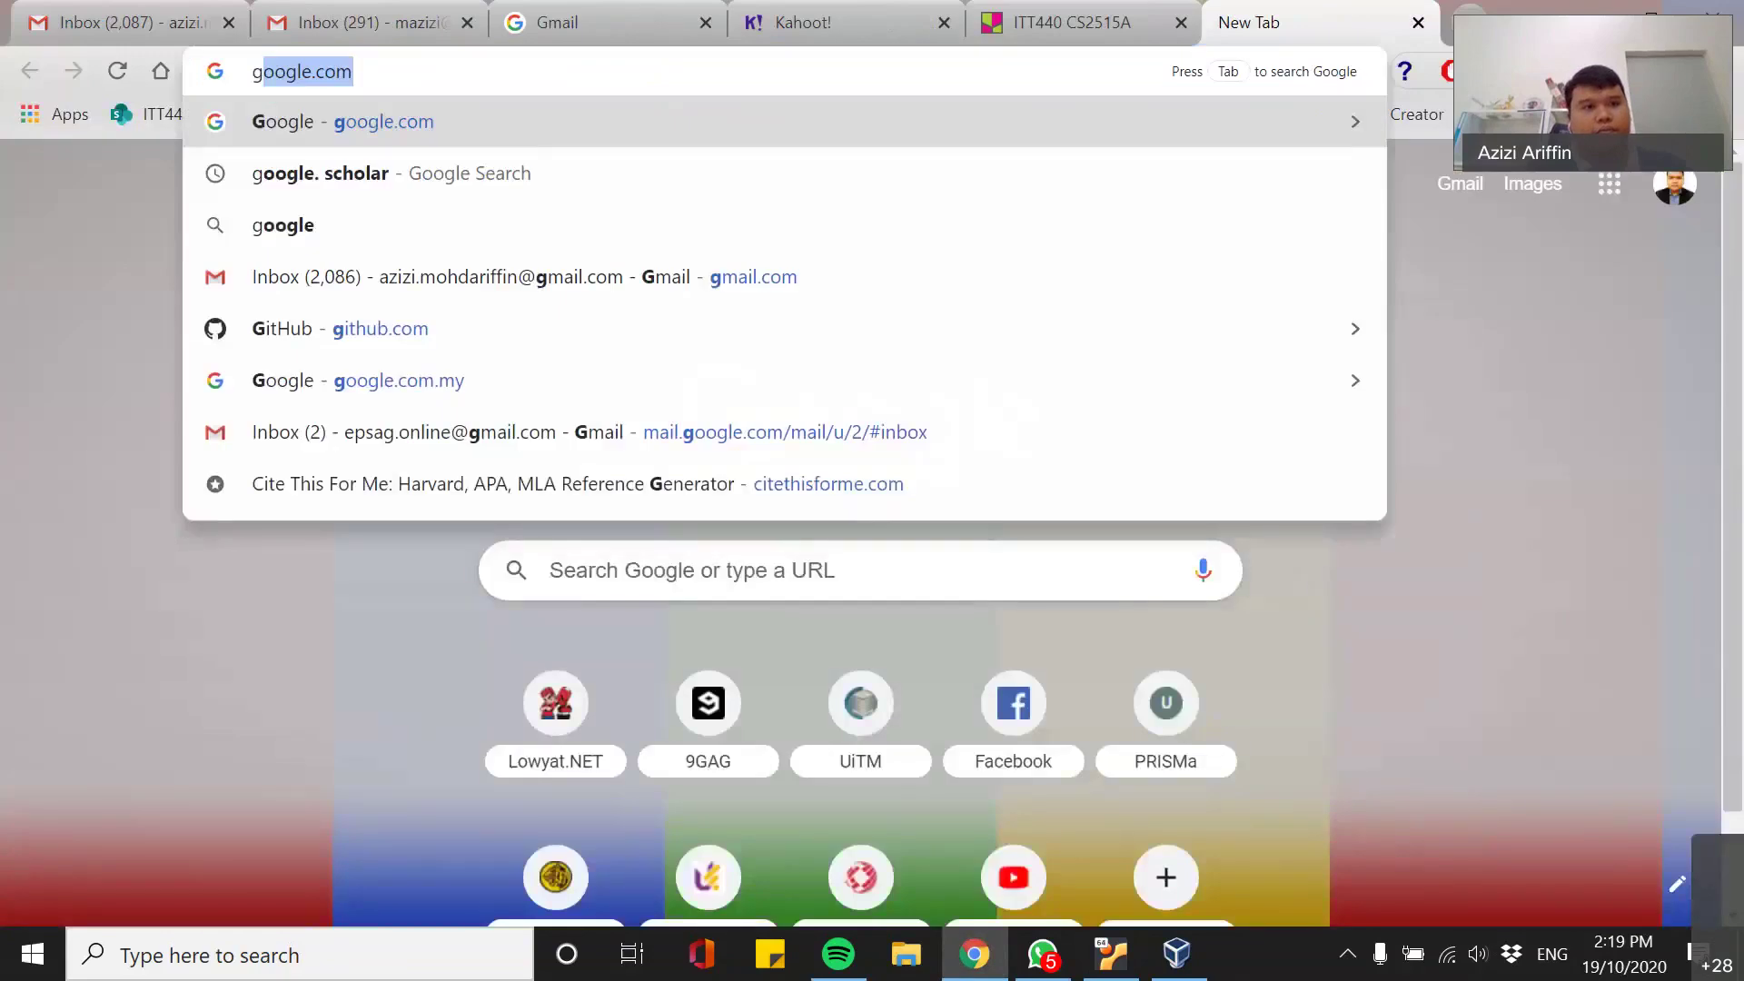
pyautogui.write('oogle')
pyautogui.press('BackSpace')
pyautogui.press('BackSpace')
pyautogui.press('BackSpace')
pyautogui.press('BackSpace')
pyautogui.press('BackSpace')
pyautogui.press('BackSpace')
pyautogui.write('putt')
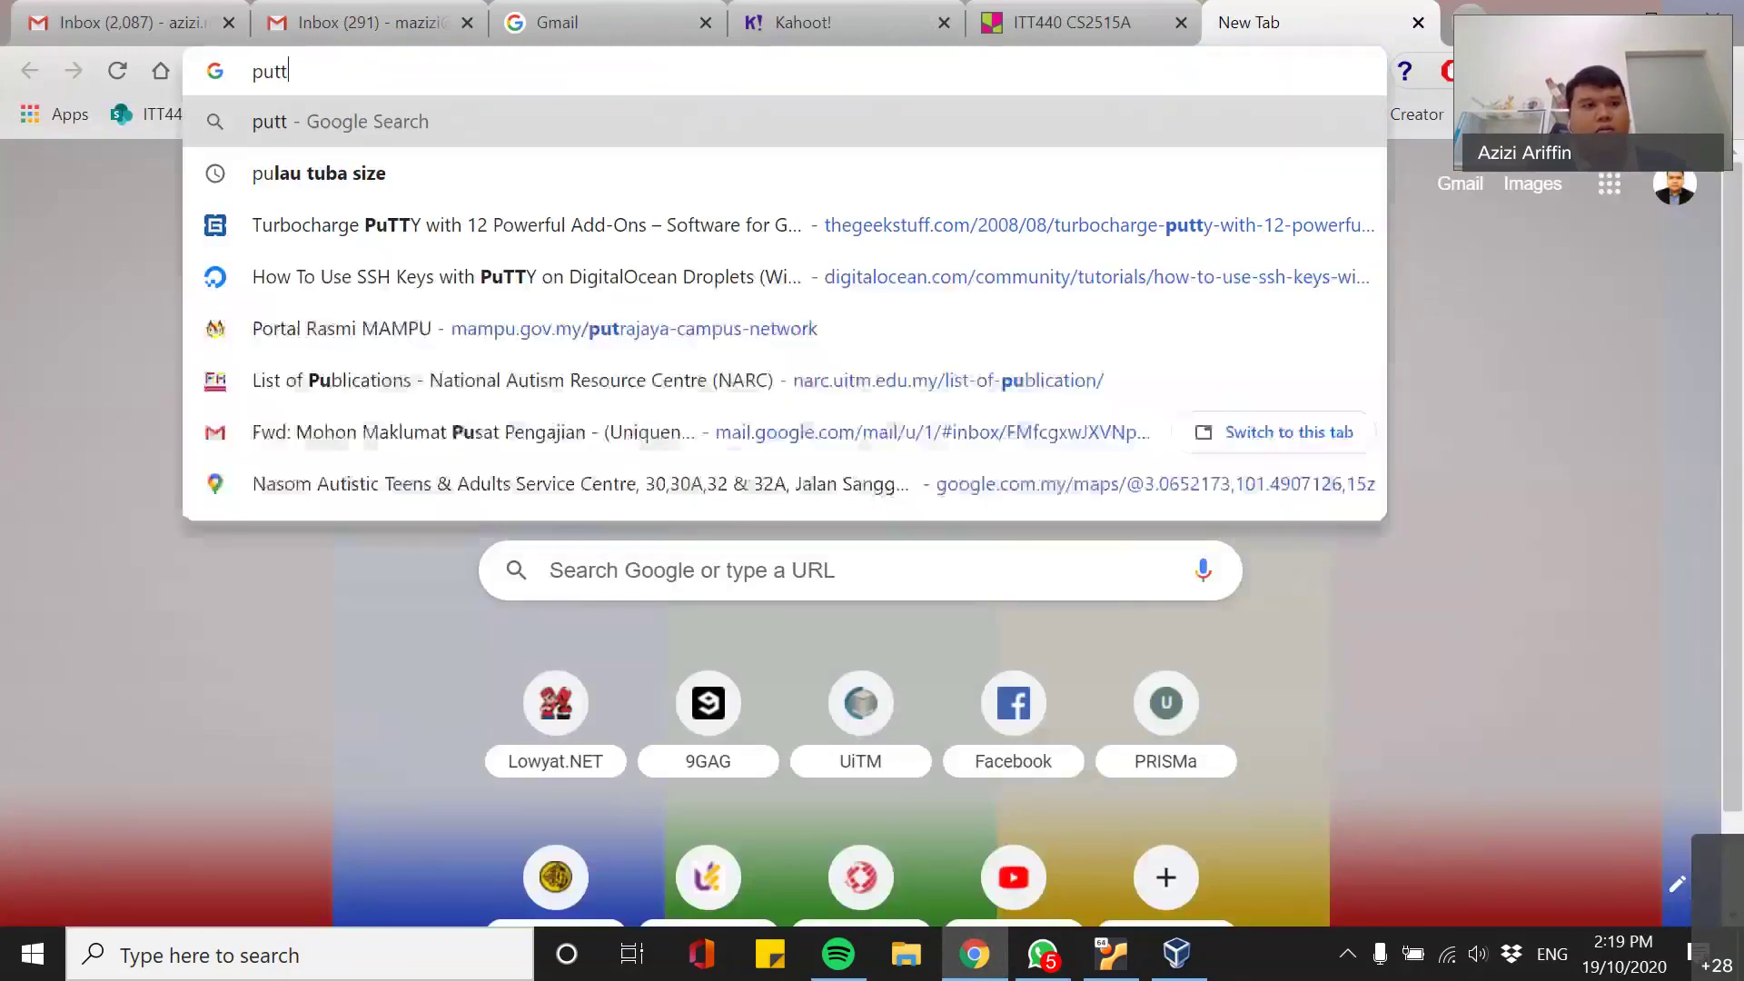
pyautogui.write('y')
pyautogui.press('Return')
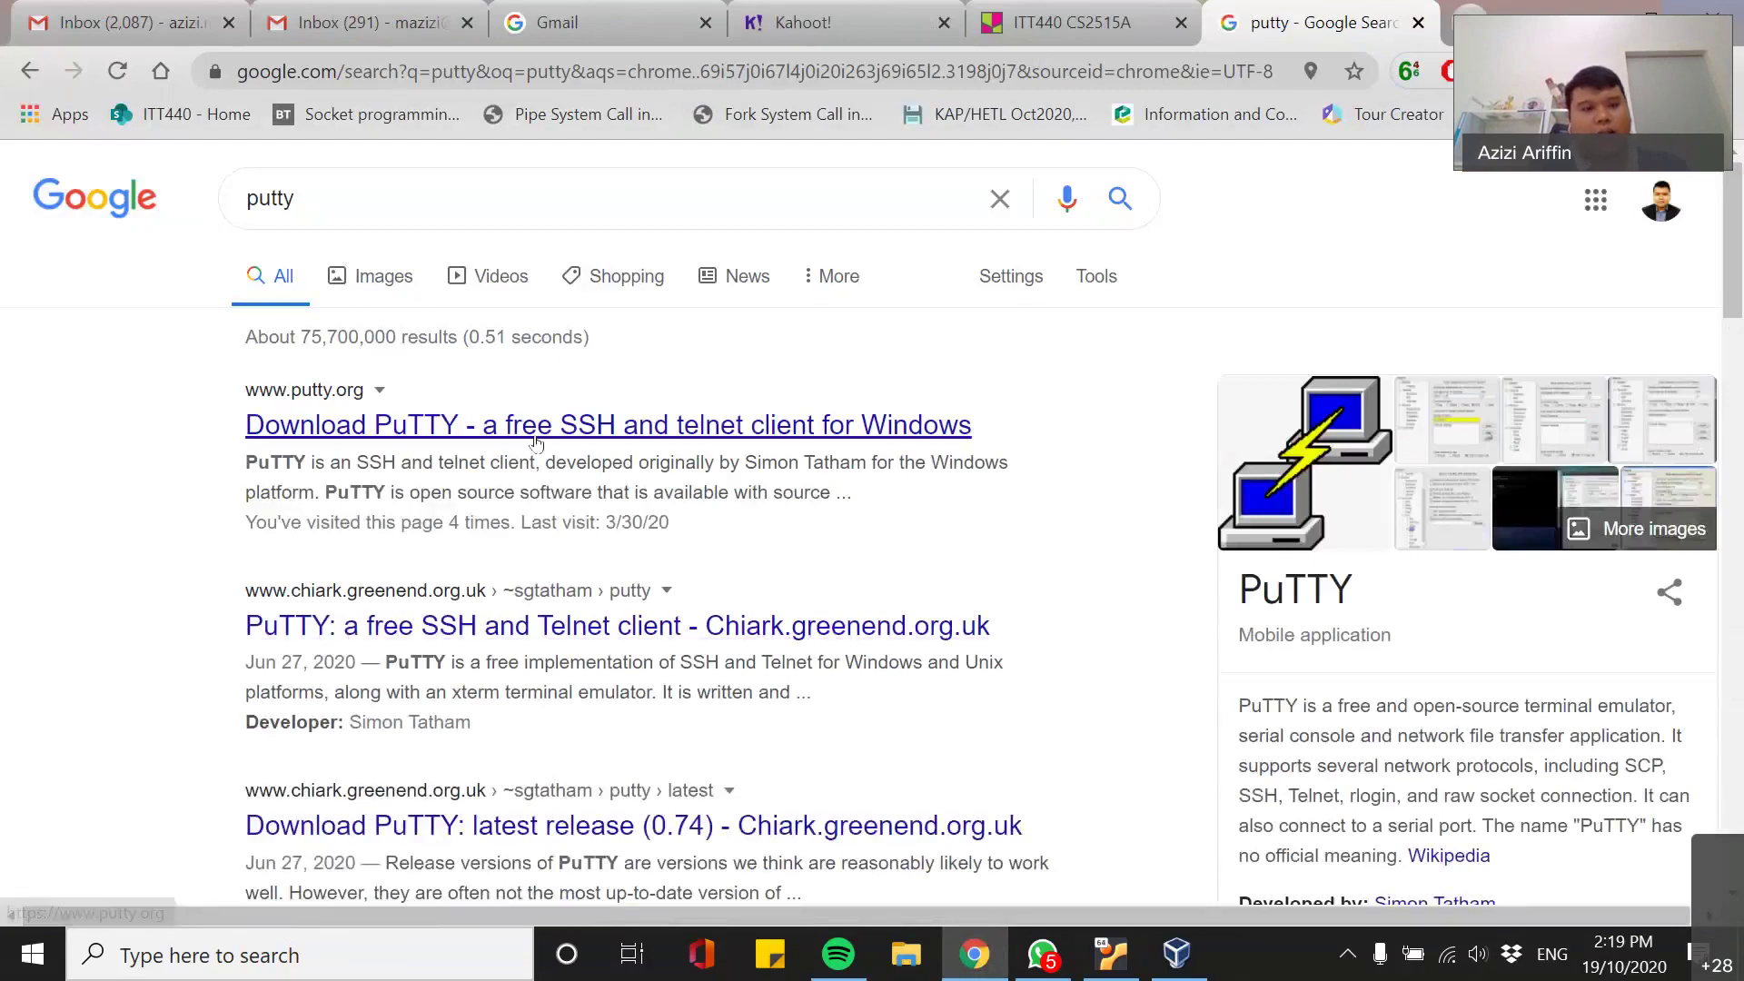
# - Go from putty.org to the PuTTY 0.74 package files, then close the tab and show the desktop
pyautogui.click(536, 443)
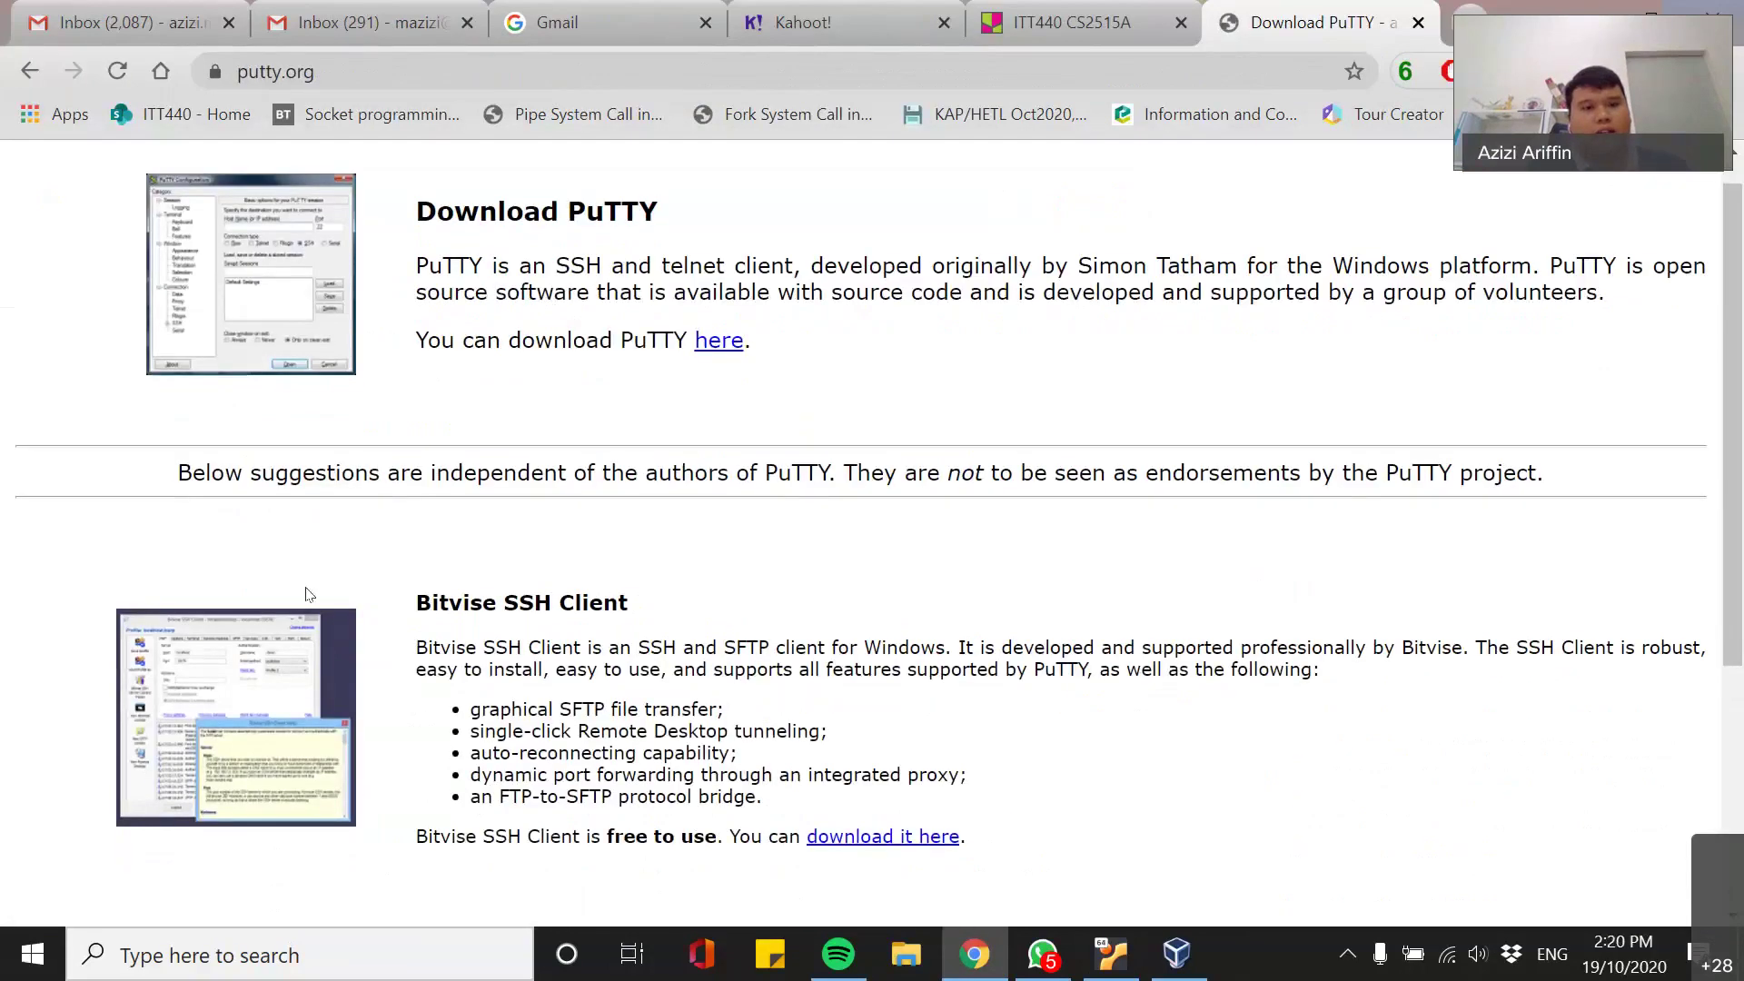
pyautogui.click(718, 376)
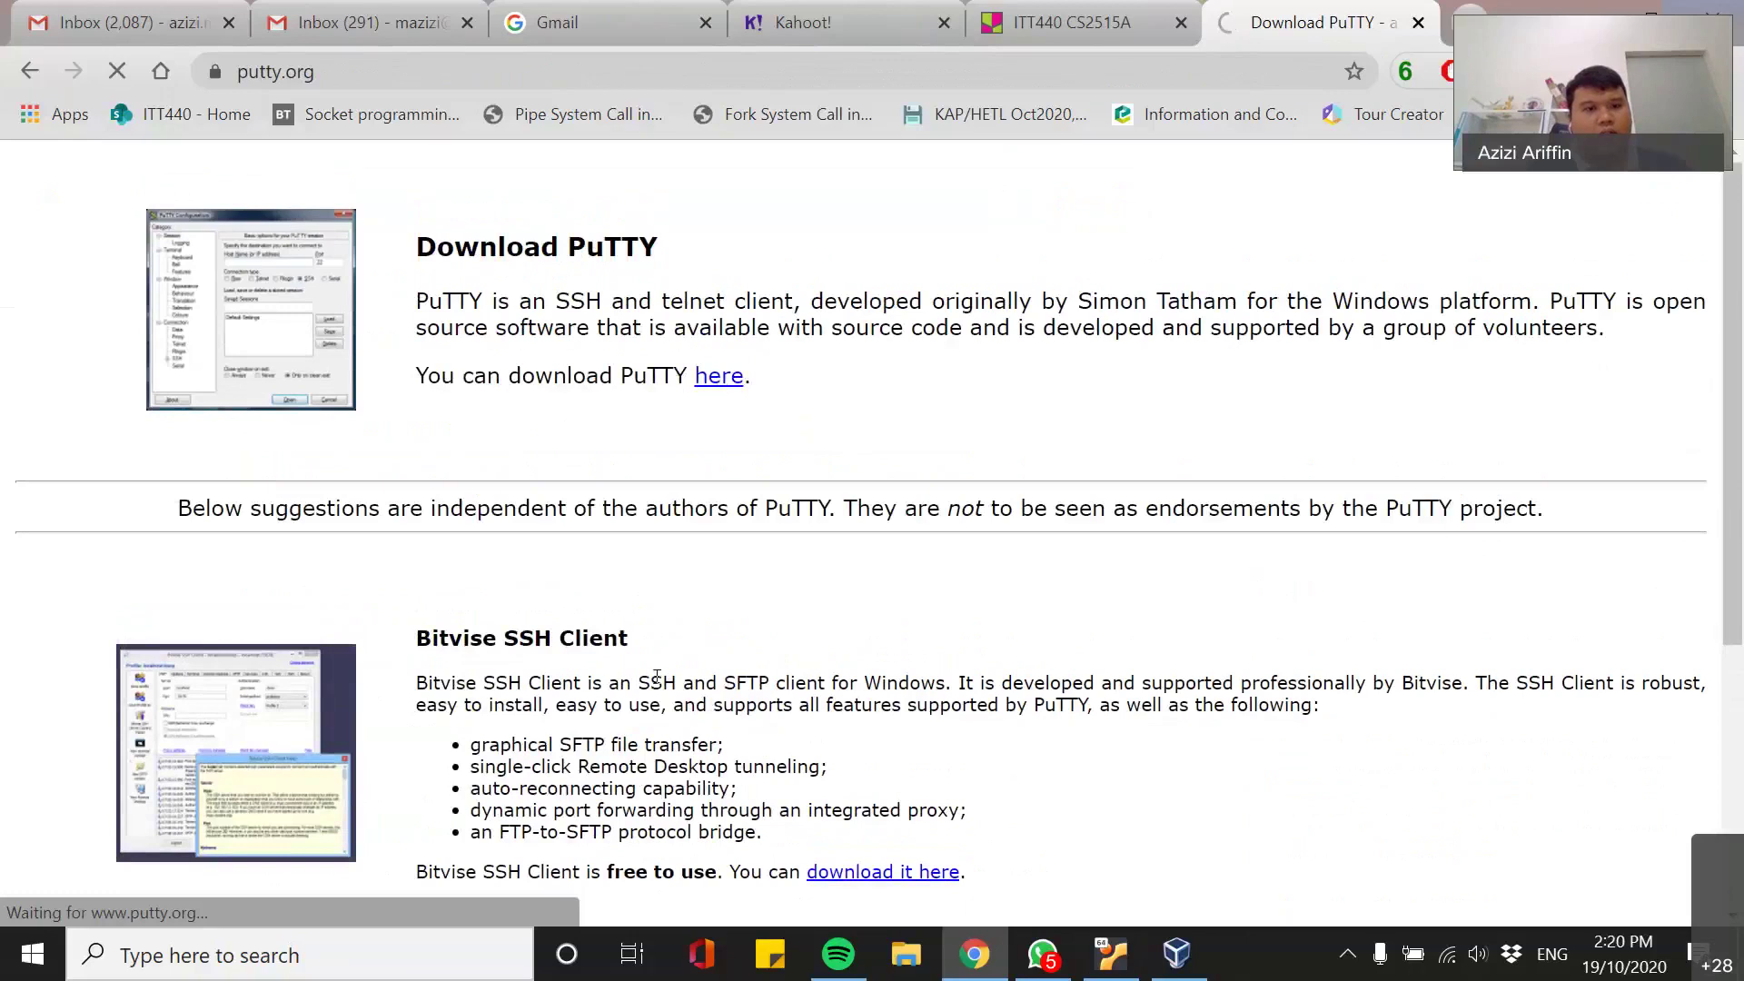
pyautogui.click(731, 376)
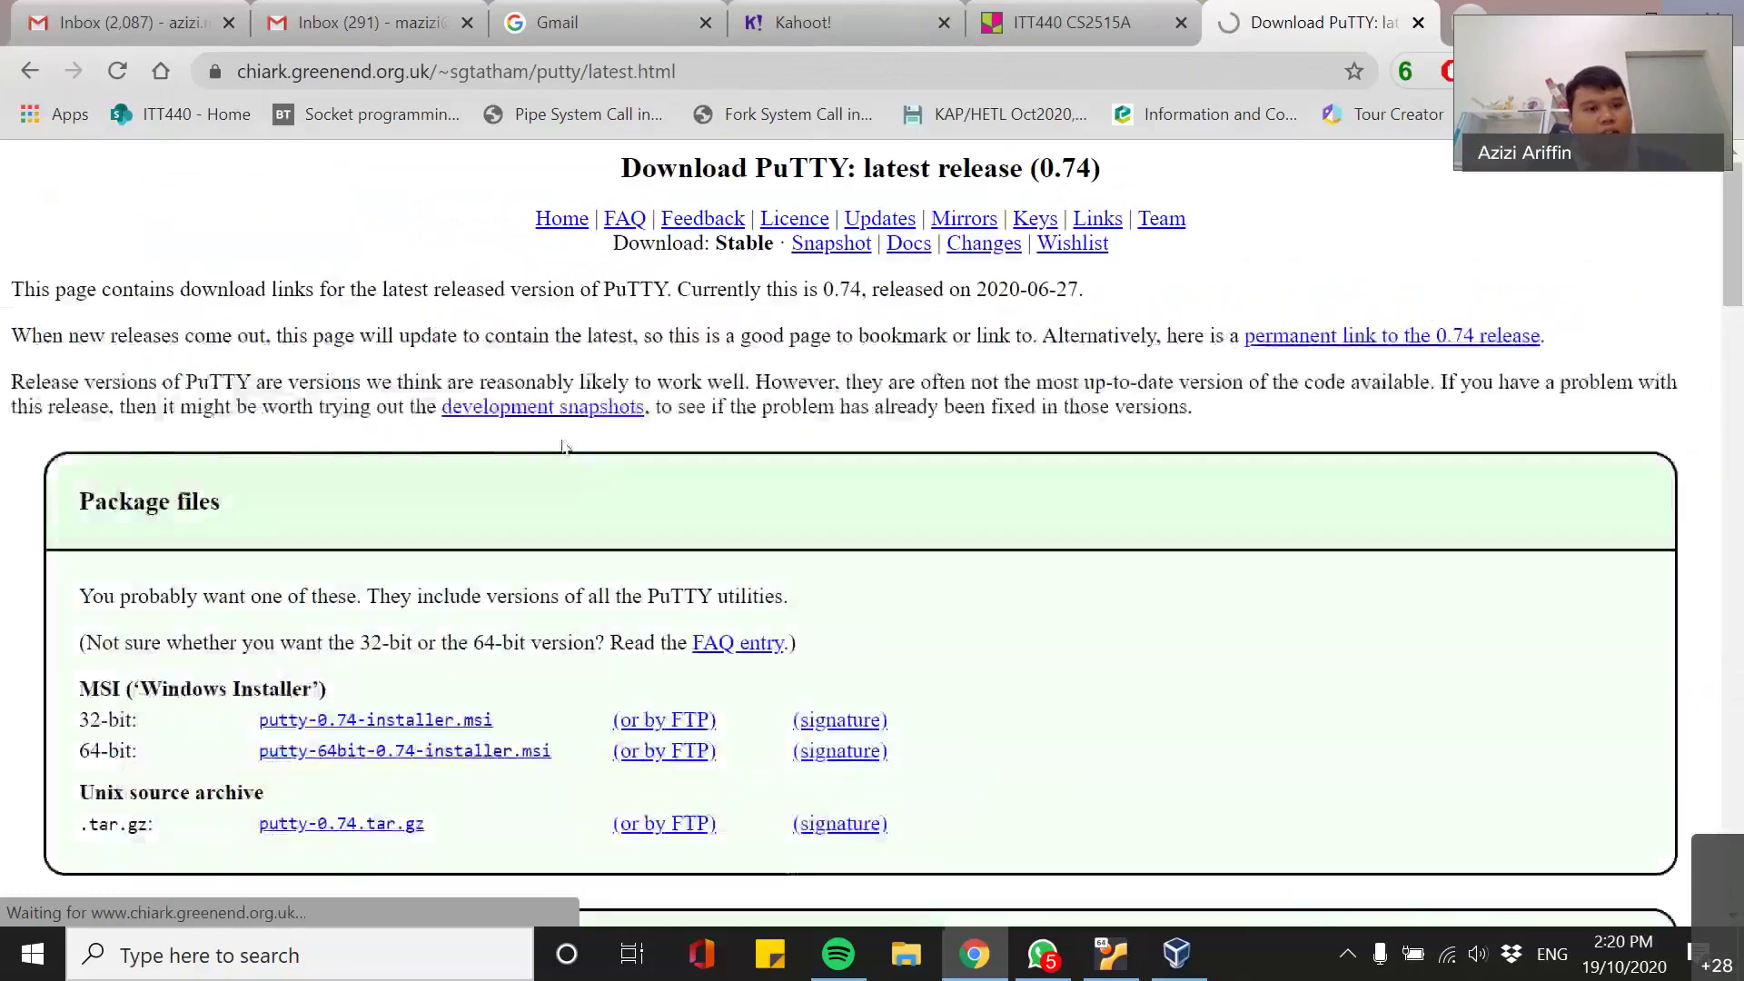
pyautogui.scroll(-2, 572, 720)
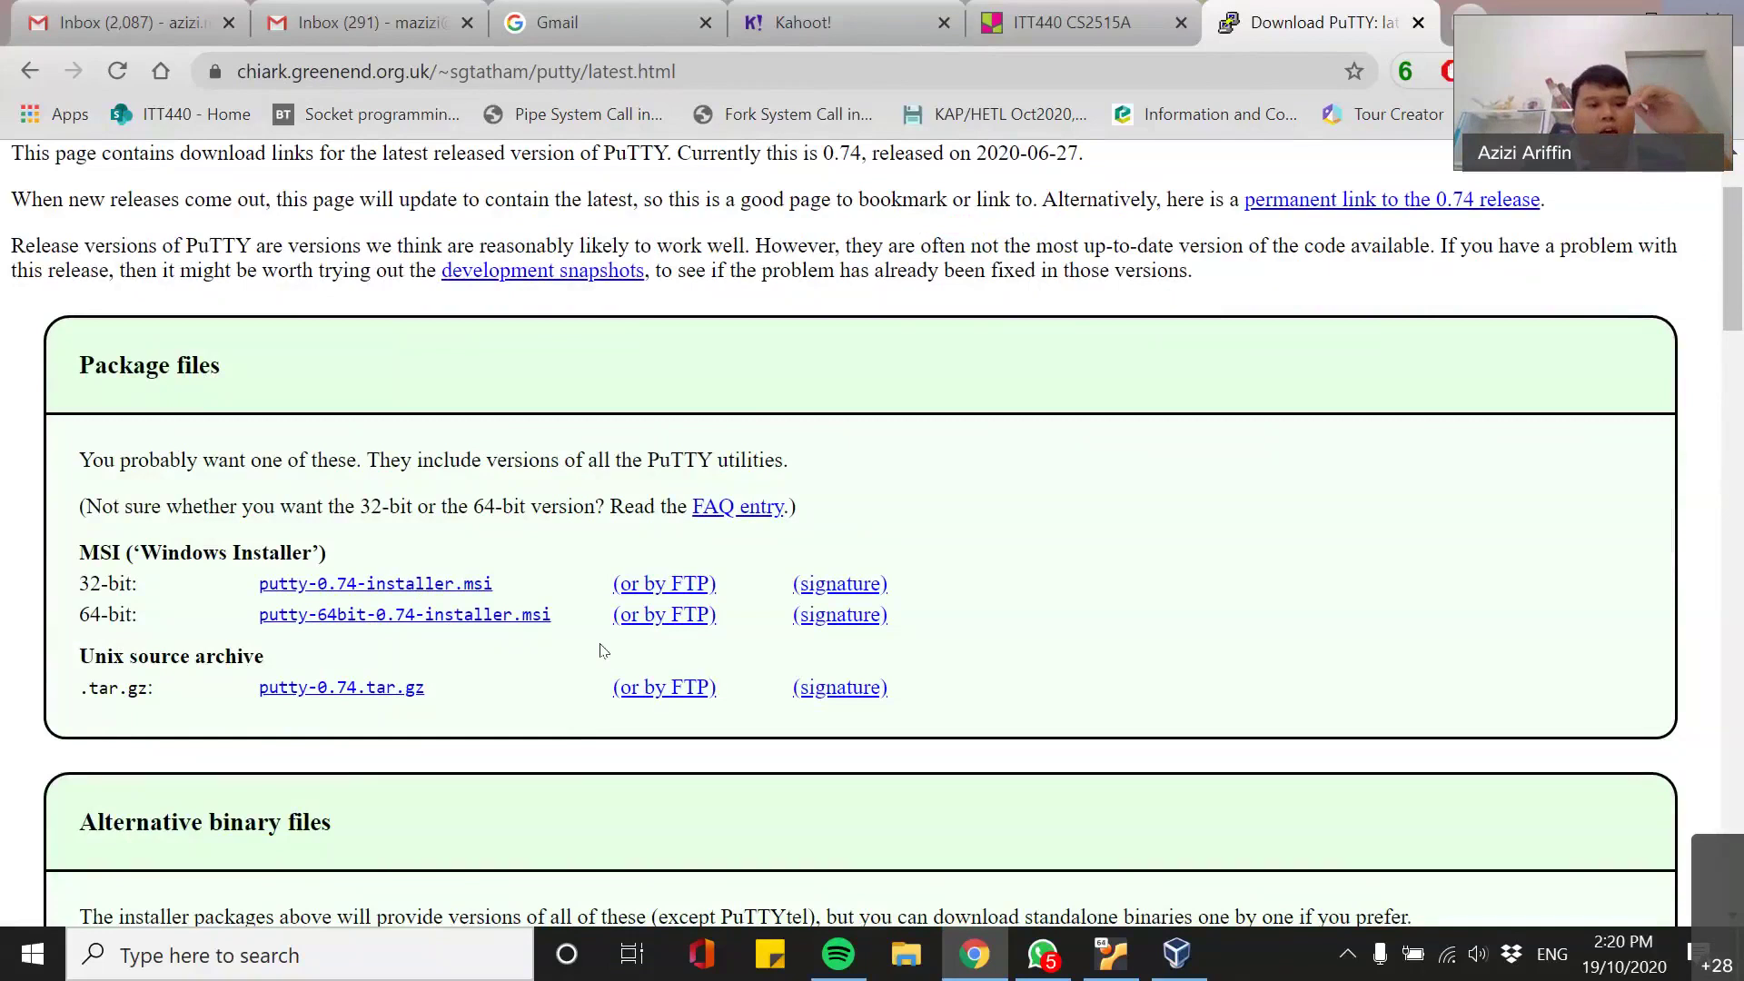
pyautogui.moveTo(79, 583); pyautogui.dragTo(130, 585)
pyautogui.click(148, 595)
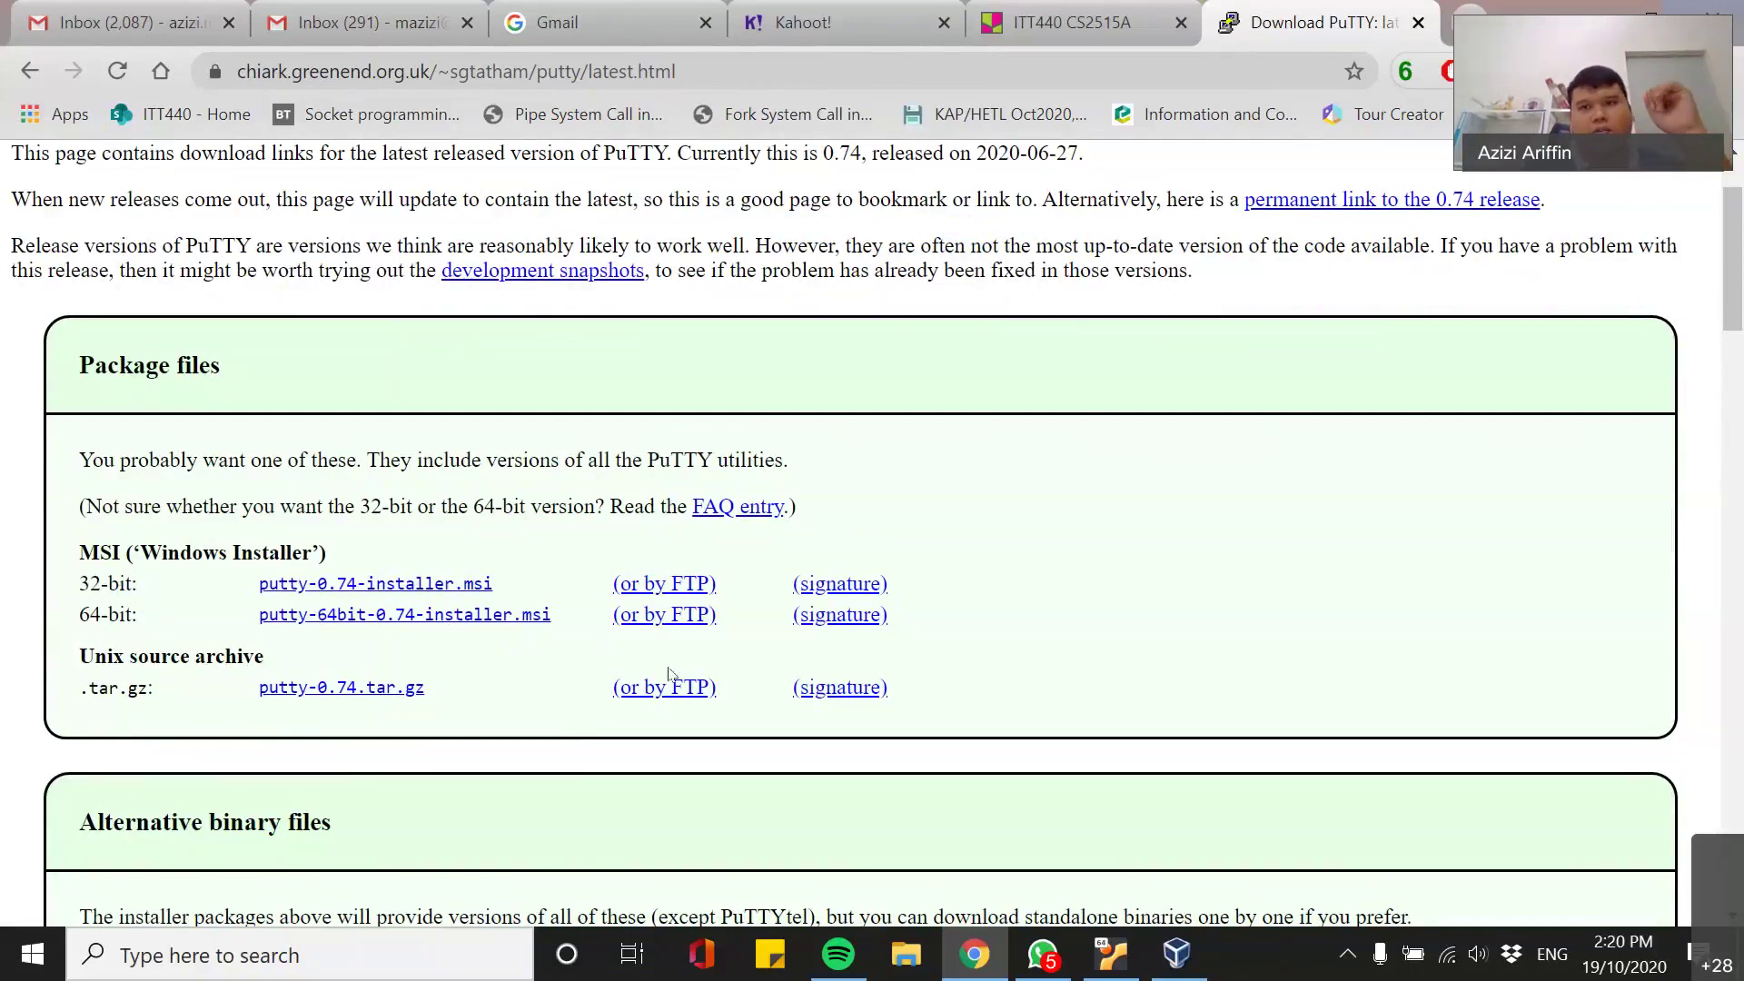
pyautogui.click(1418, 20)
pyautogui.press('super+d')
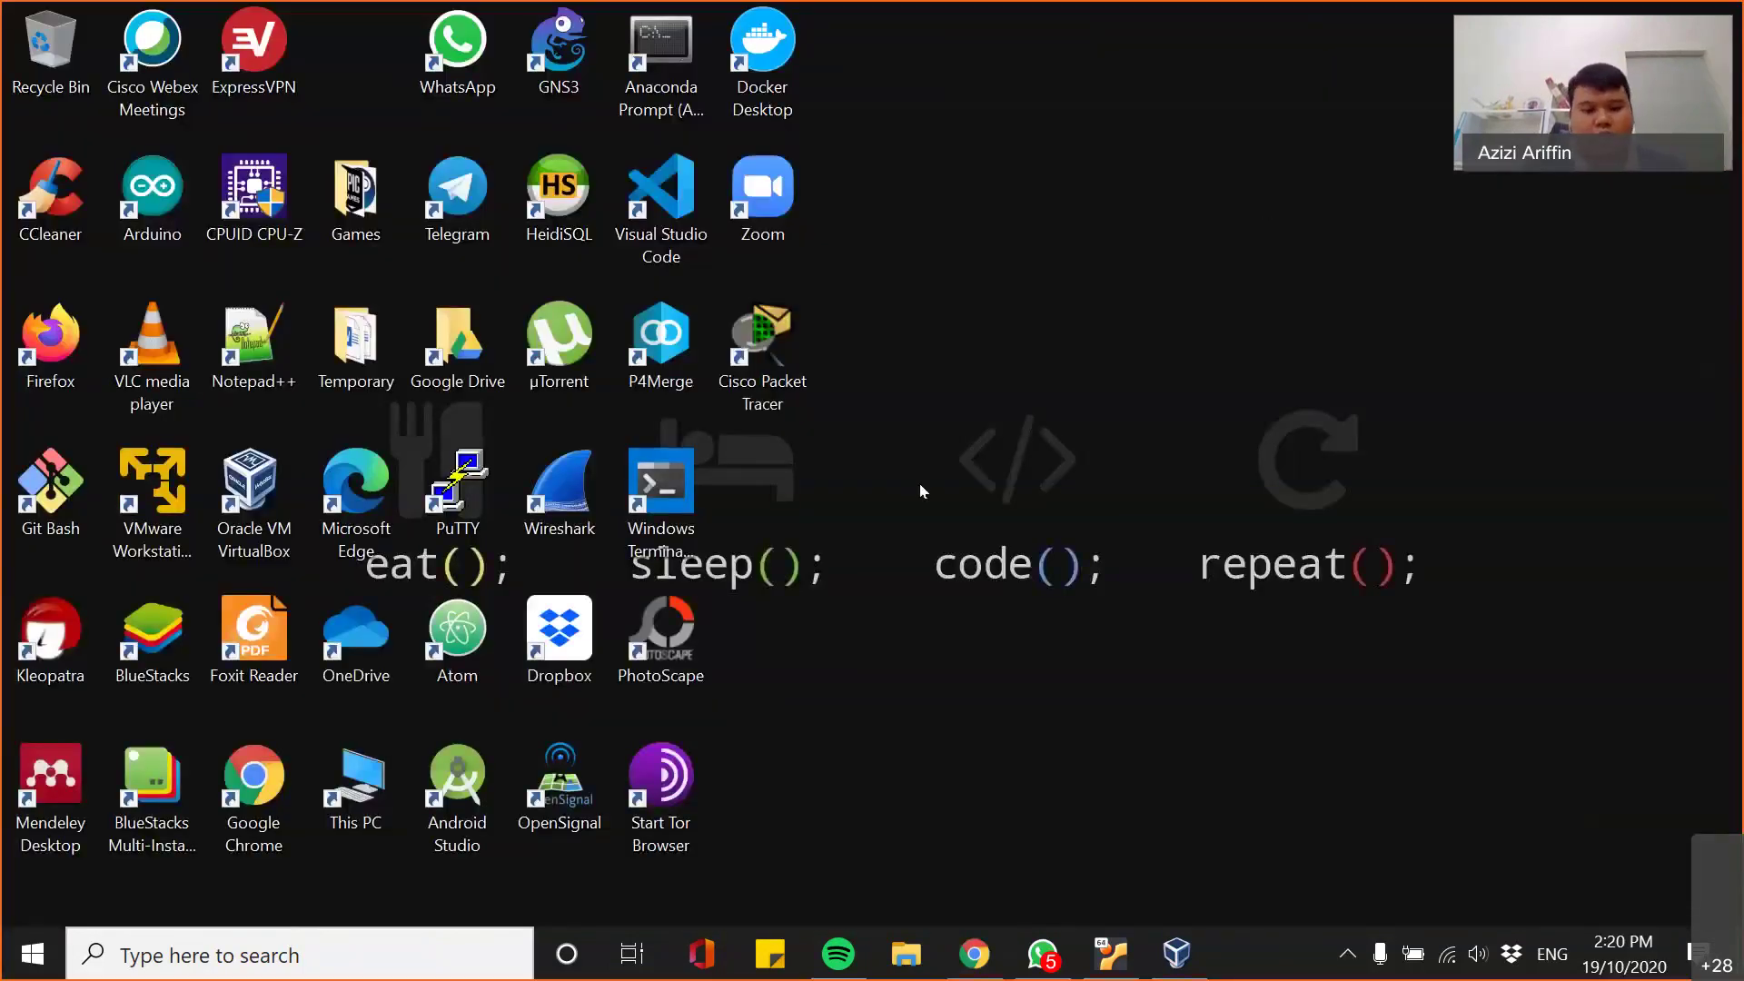
# - Launch PuTTY from Start search, move its window upper left, and return to the Lab VM console
pyautogui.press('super')
pyautogui.write('putt')
pyautogui.press('Return')
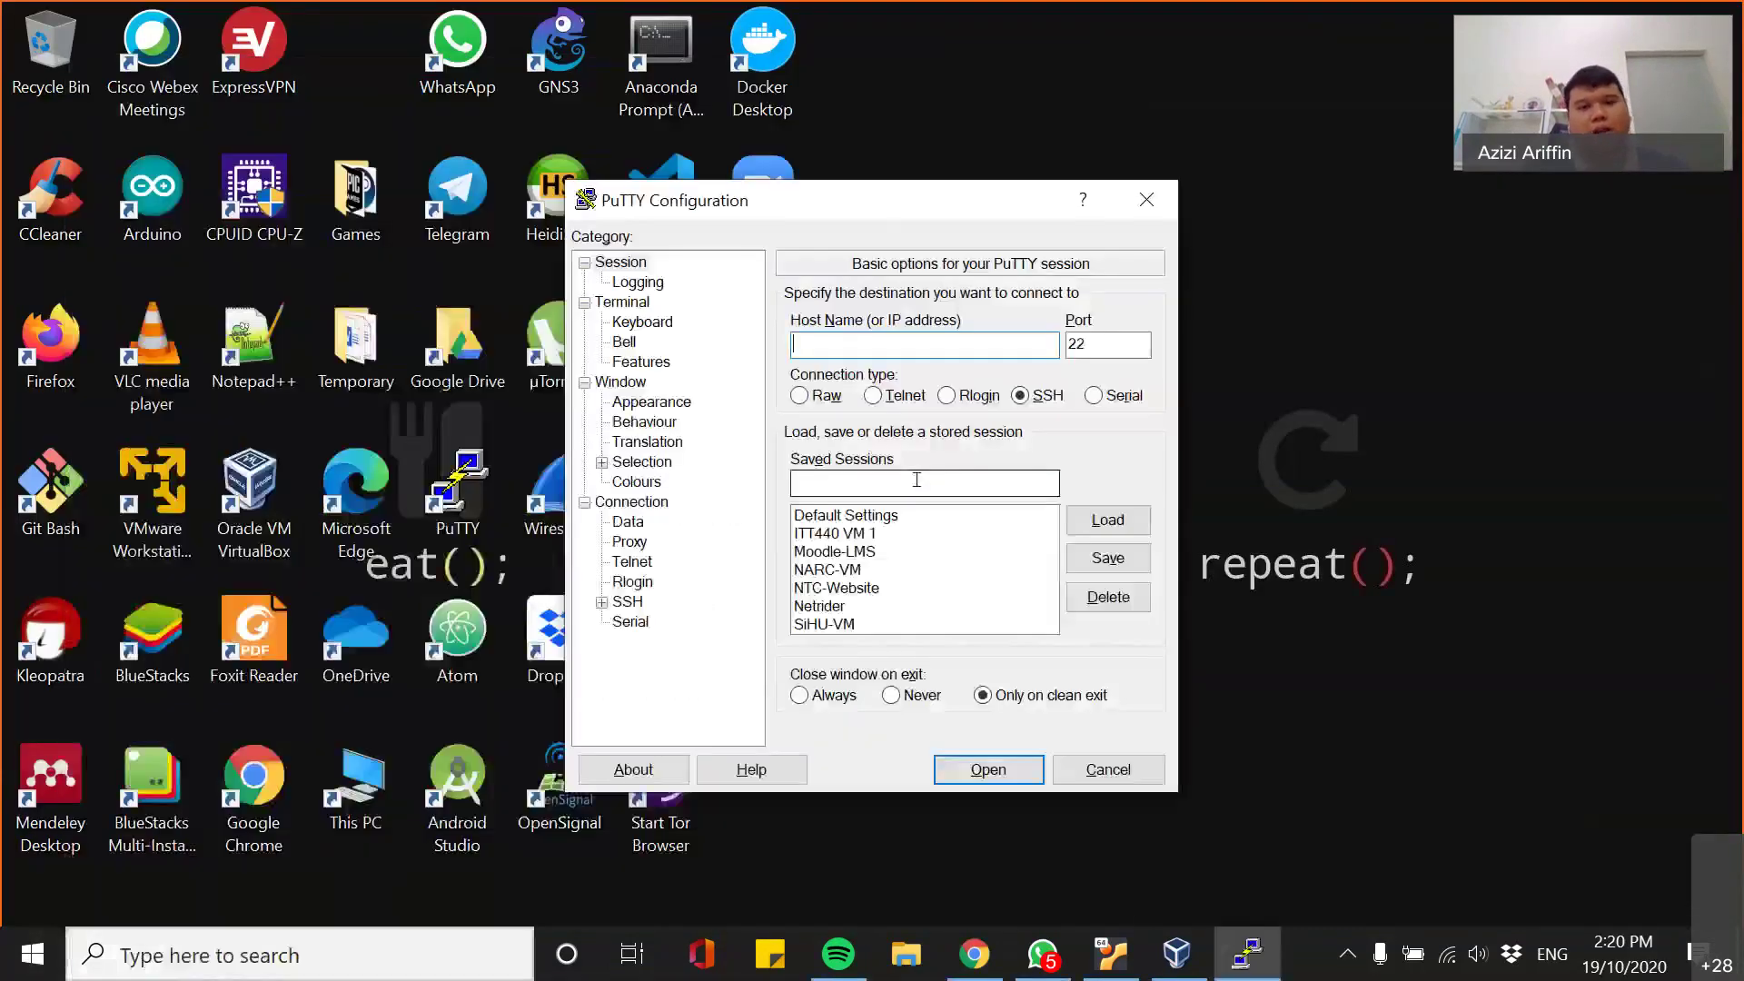
pyautogui.moveTo(654, 199); pyautogui.dragTo(286, 129)
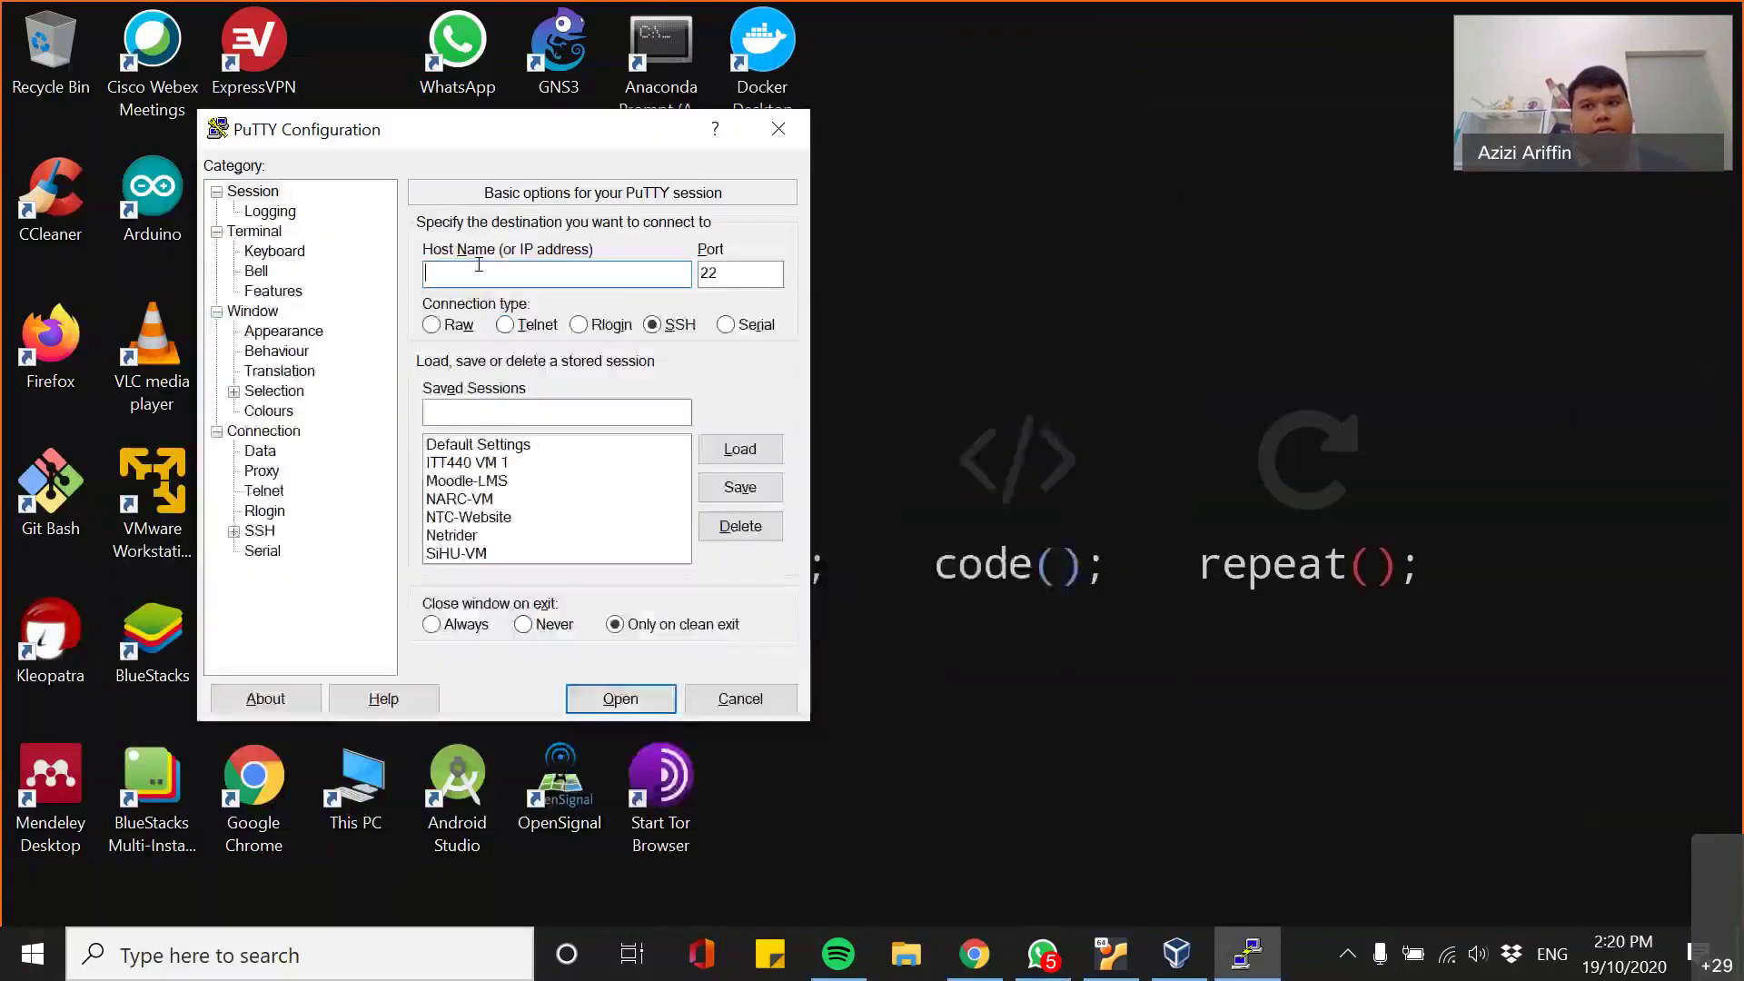
pyautogui.click(1122, 955)
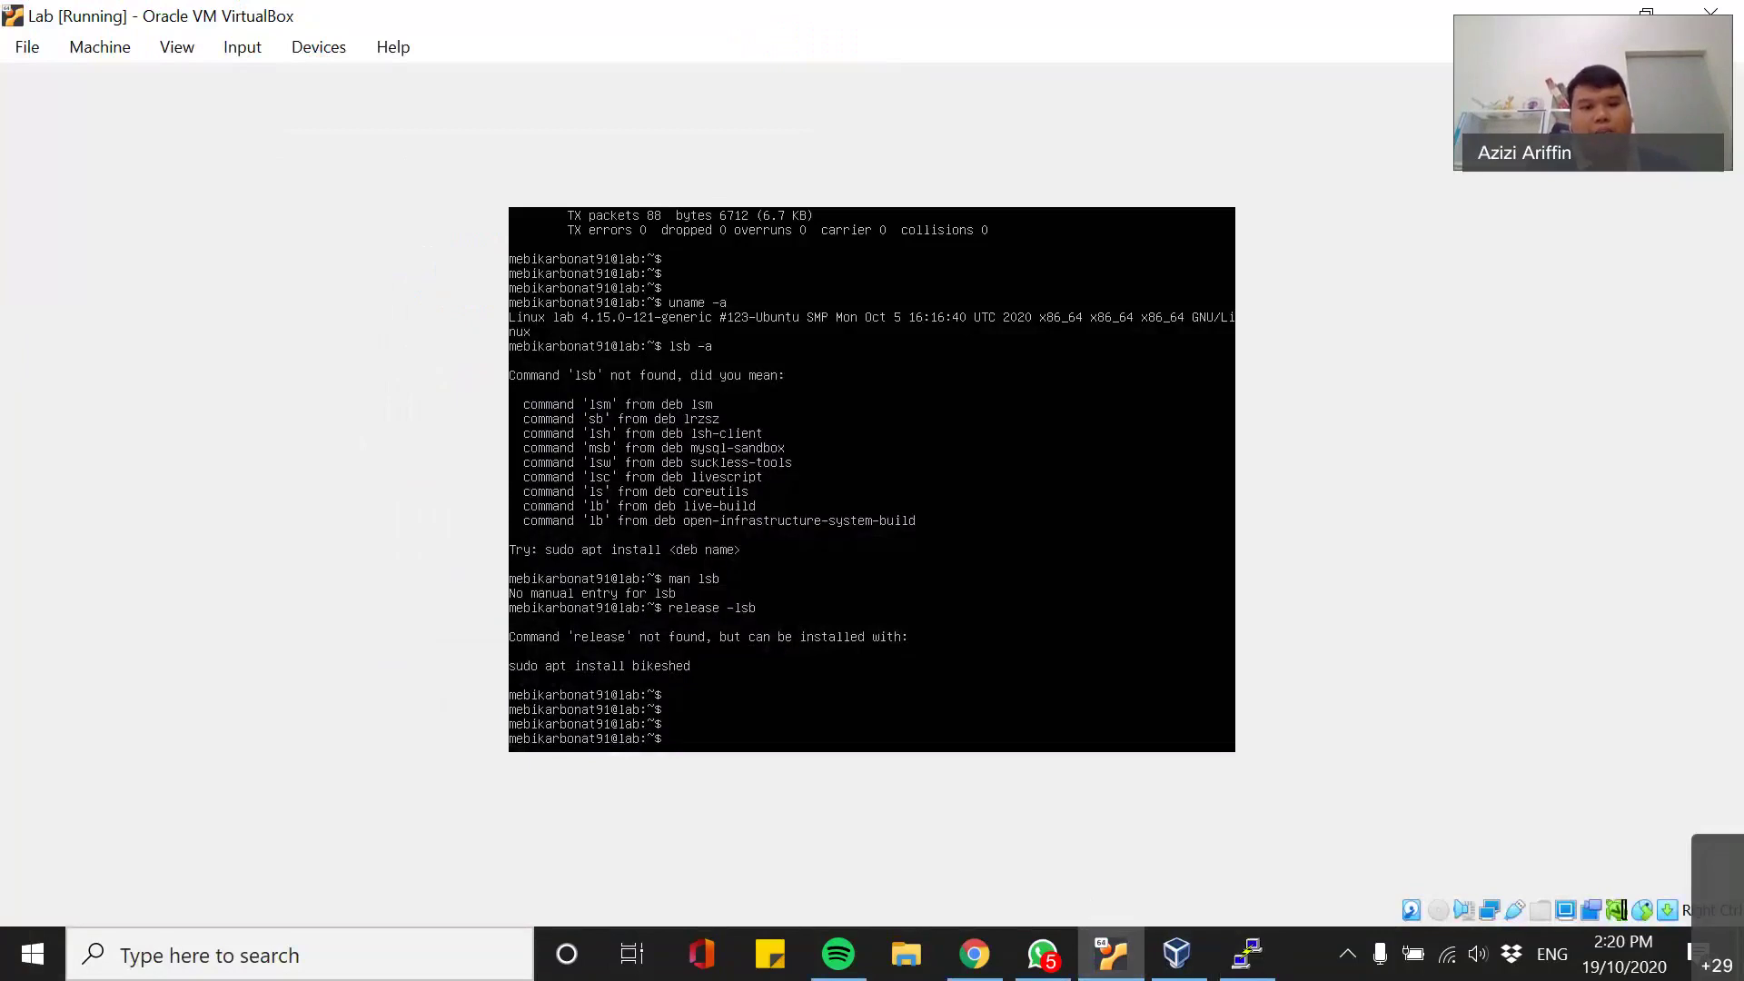
# - Run ifconfig showing 192.168.114.5, then ping 1.1.1.1 and stop it with Ctrl+C
pyautogui.write('ifconfig')
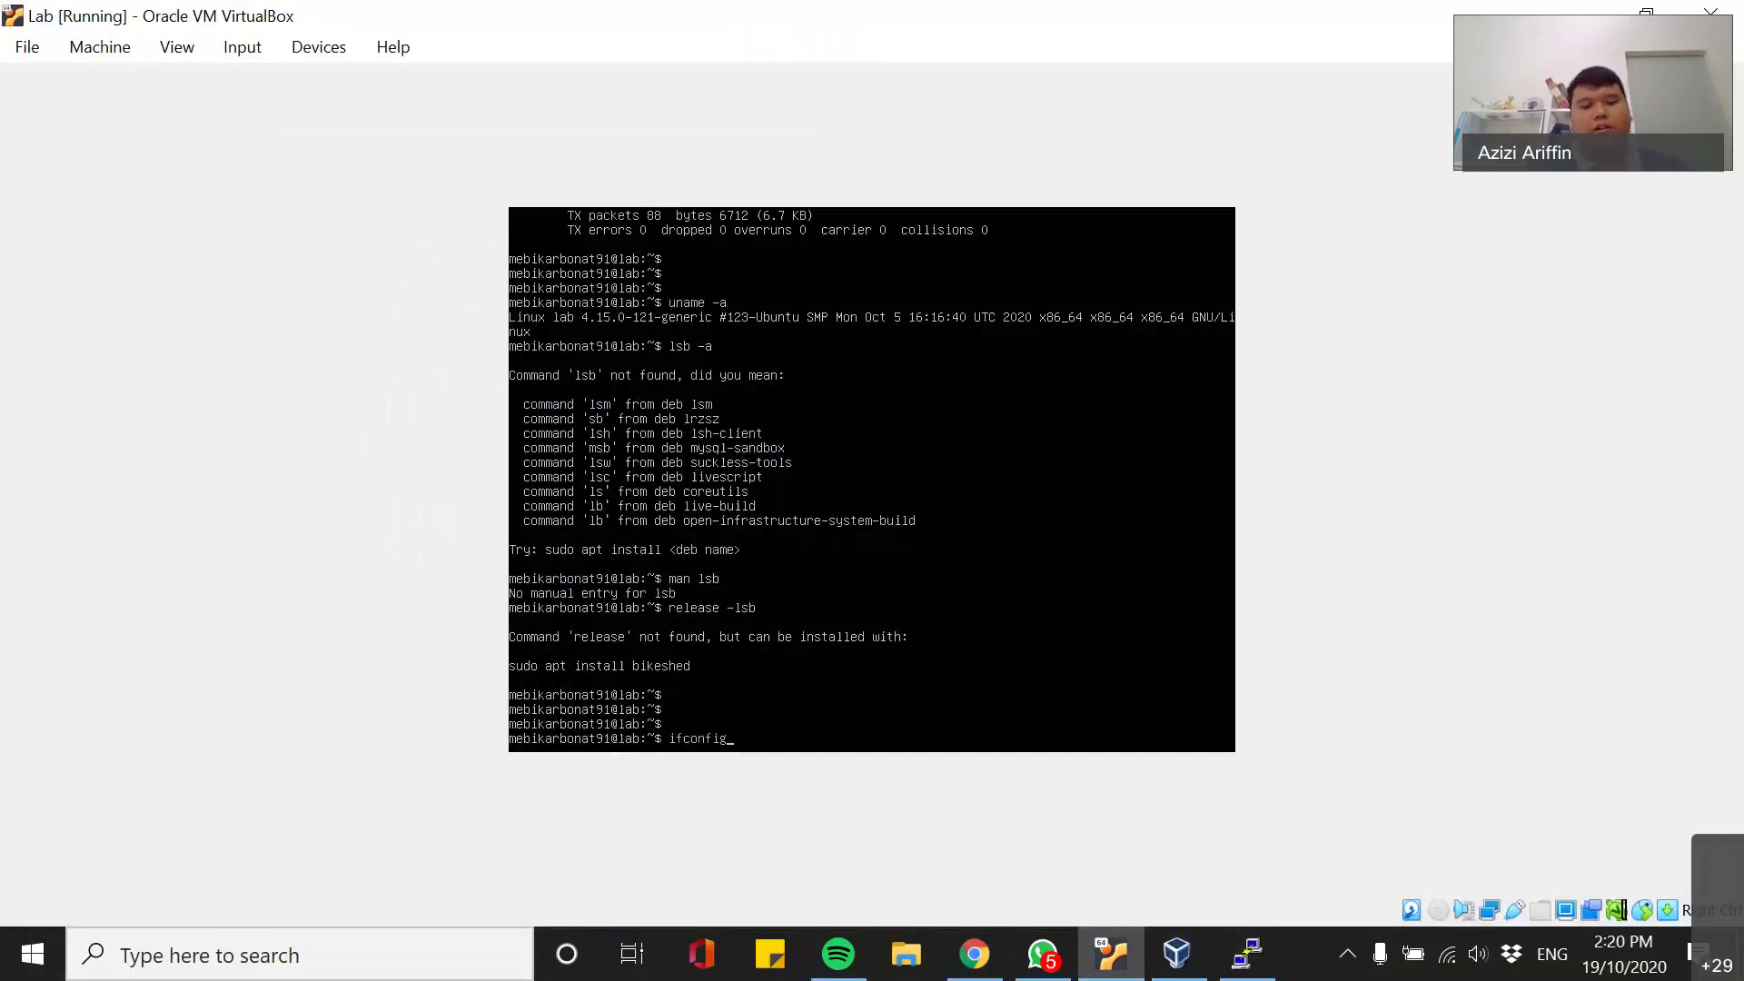
pyautogui.press('Return')
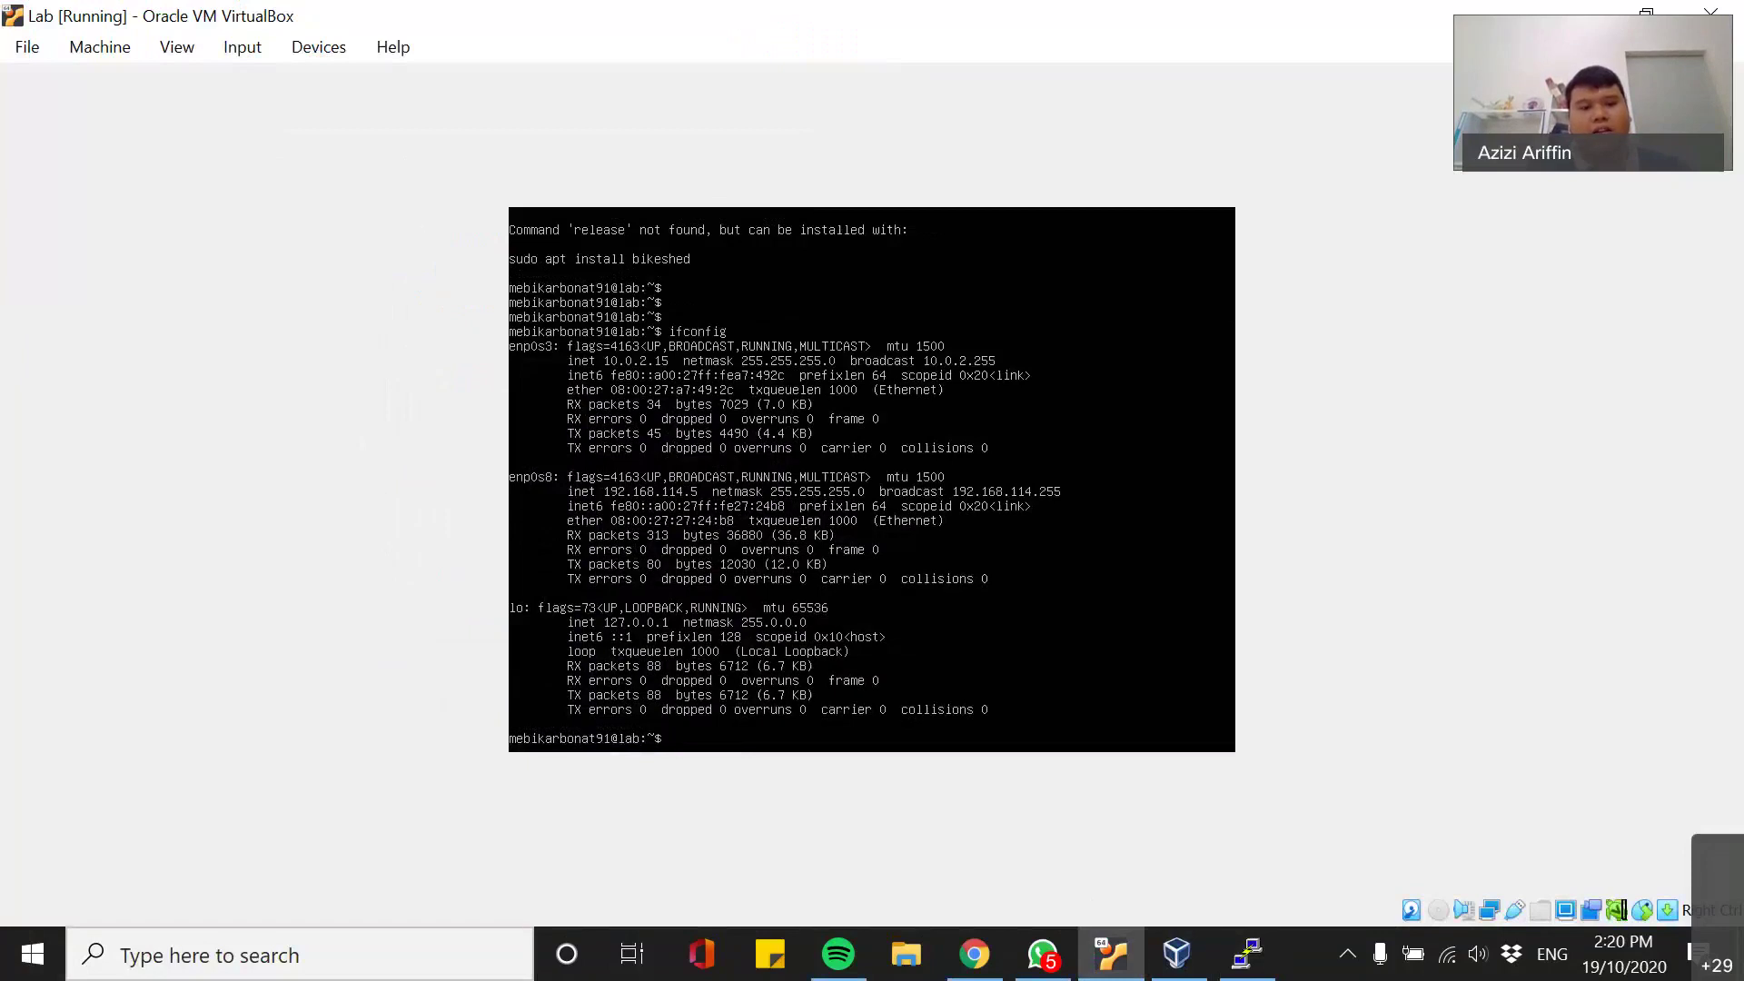
pyautogui.write('ping 1.1.1.1')
pyautogui.press('Return')
pyautogui.hotkey('ctrl', 'c')
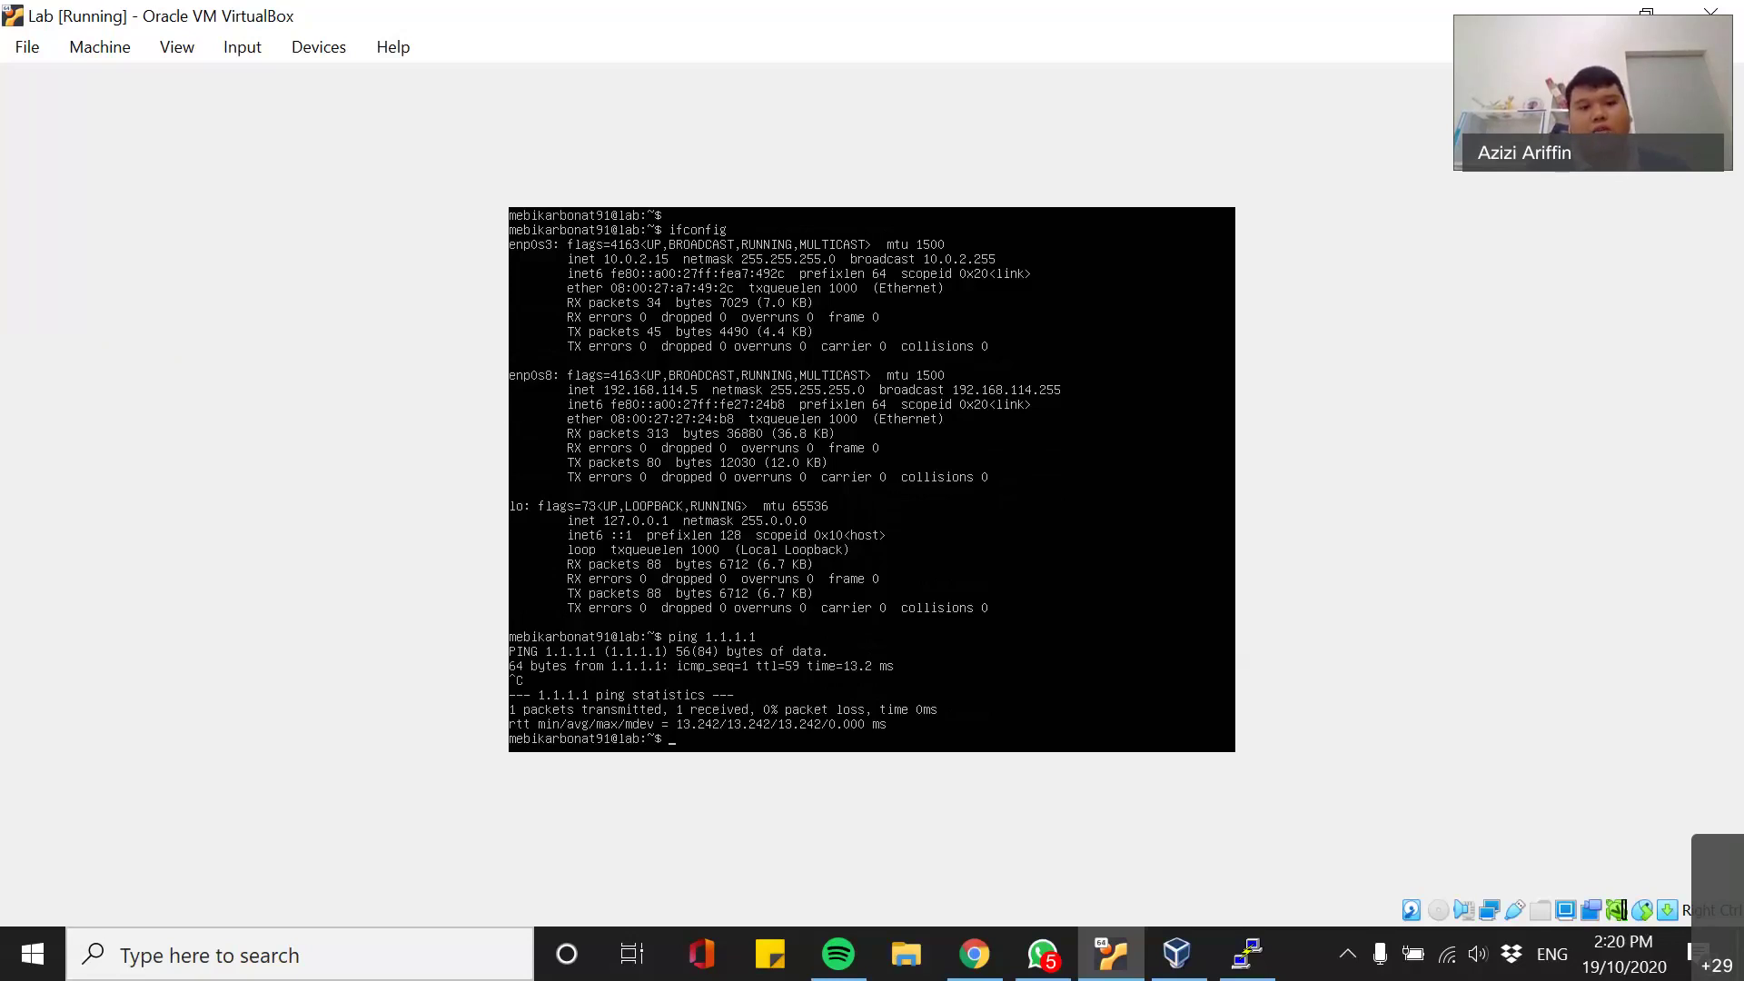
# - Move the PuTTY Configuration dialog beside the VM console and enter 192.168.114.5 as Host Name
pyautogui.click(1277, 936)
pyautogui.moveTo(448, 139); pyautogui.dragTo(1309, 250)
pyautogui.write('192.168.114.5')
# - Open the SSH session to 192.168.114.5 and log in with the VM's user name and password
pyautogui.press('Return')
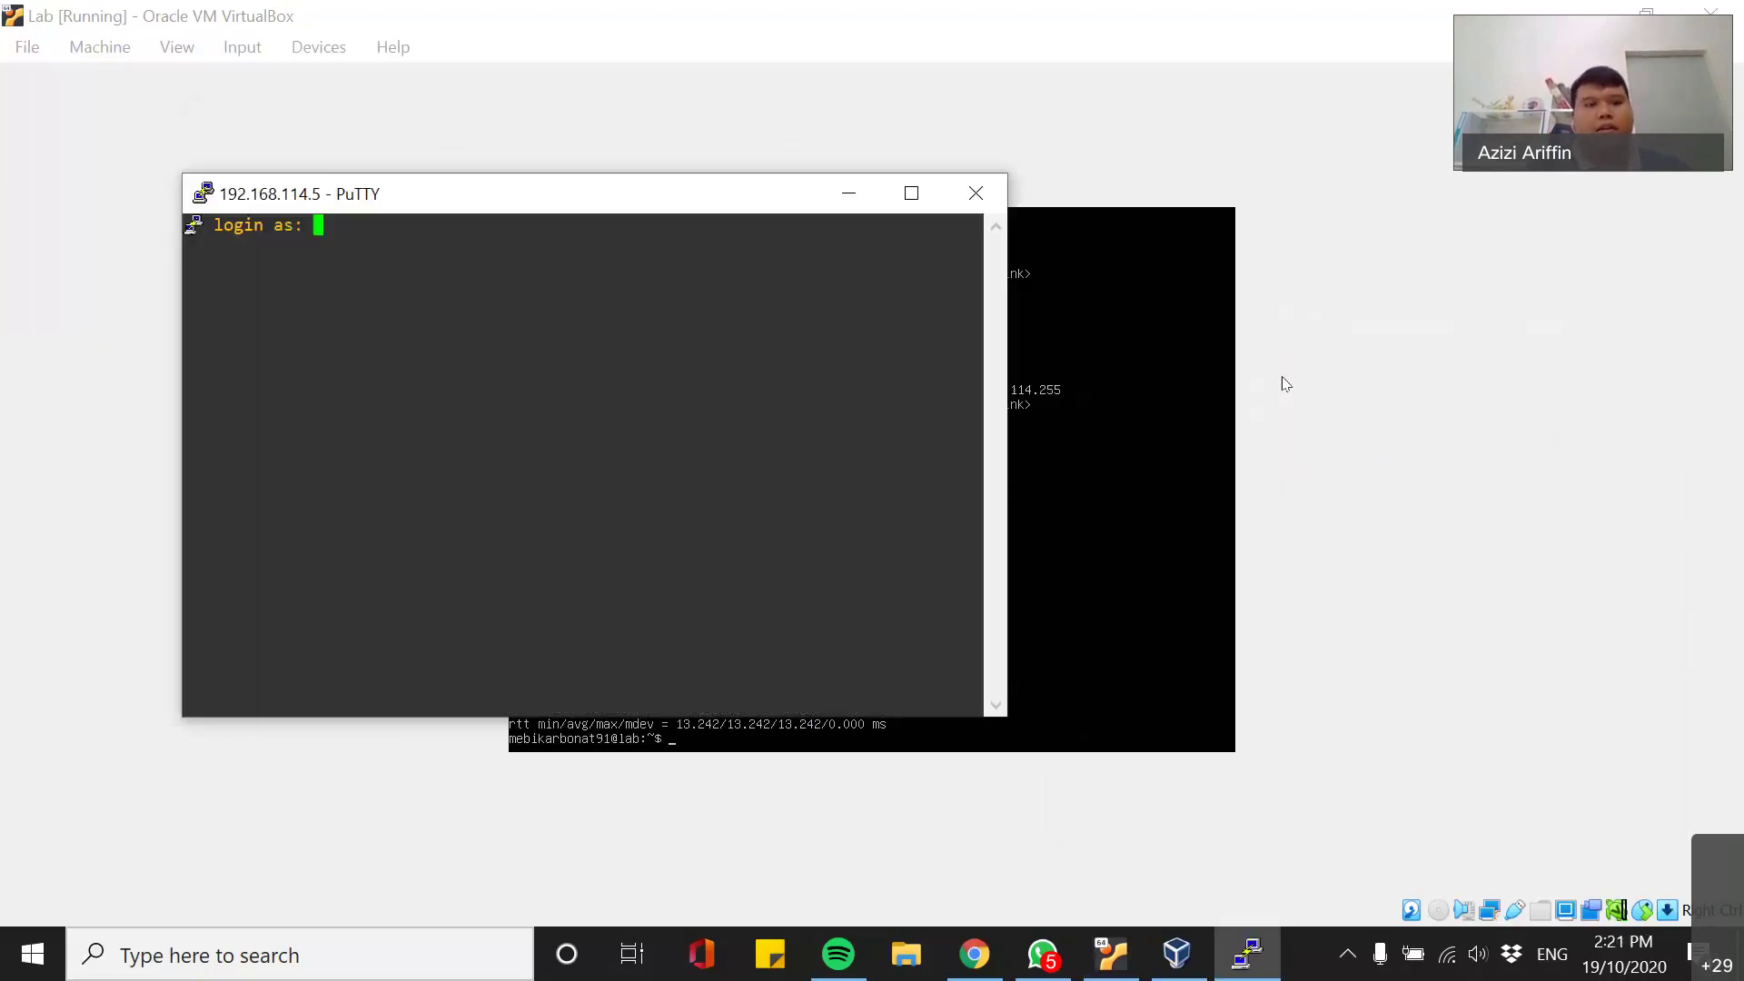
pyautogui.moveTo(494, 209); pyautogui.dragTo(1459, 192)
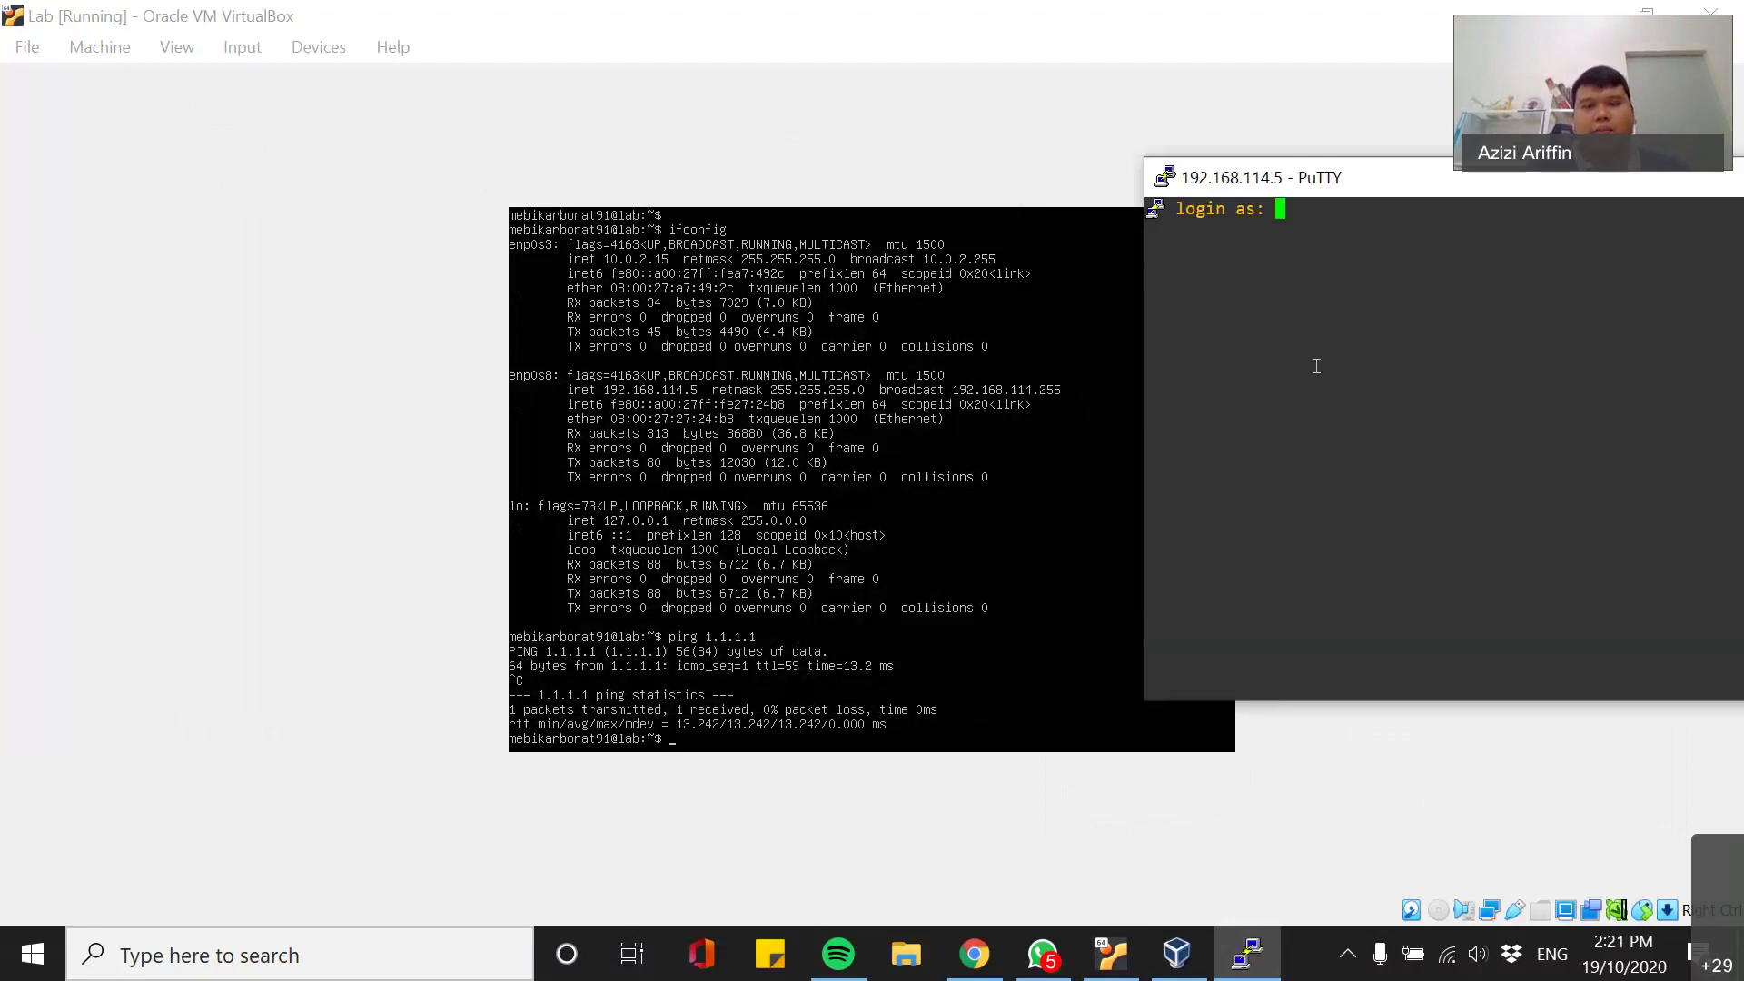
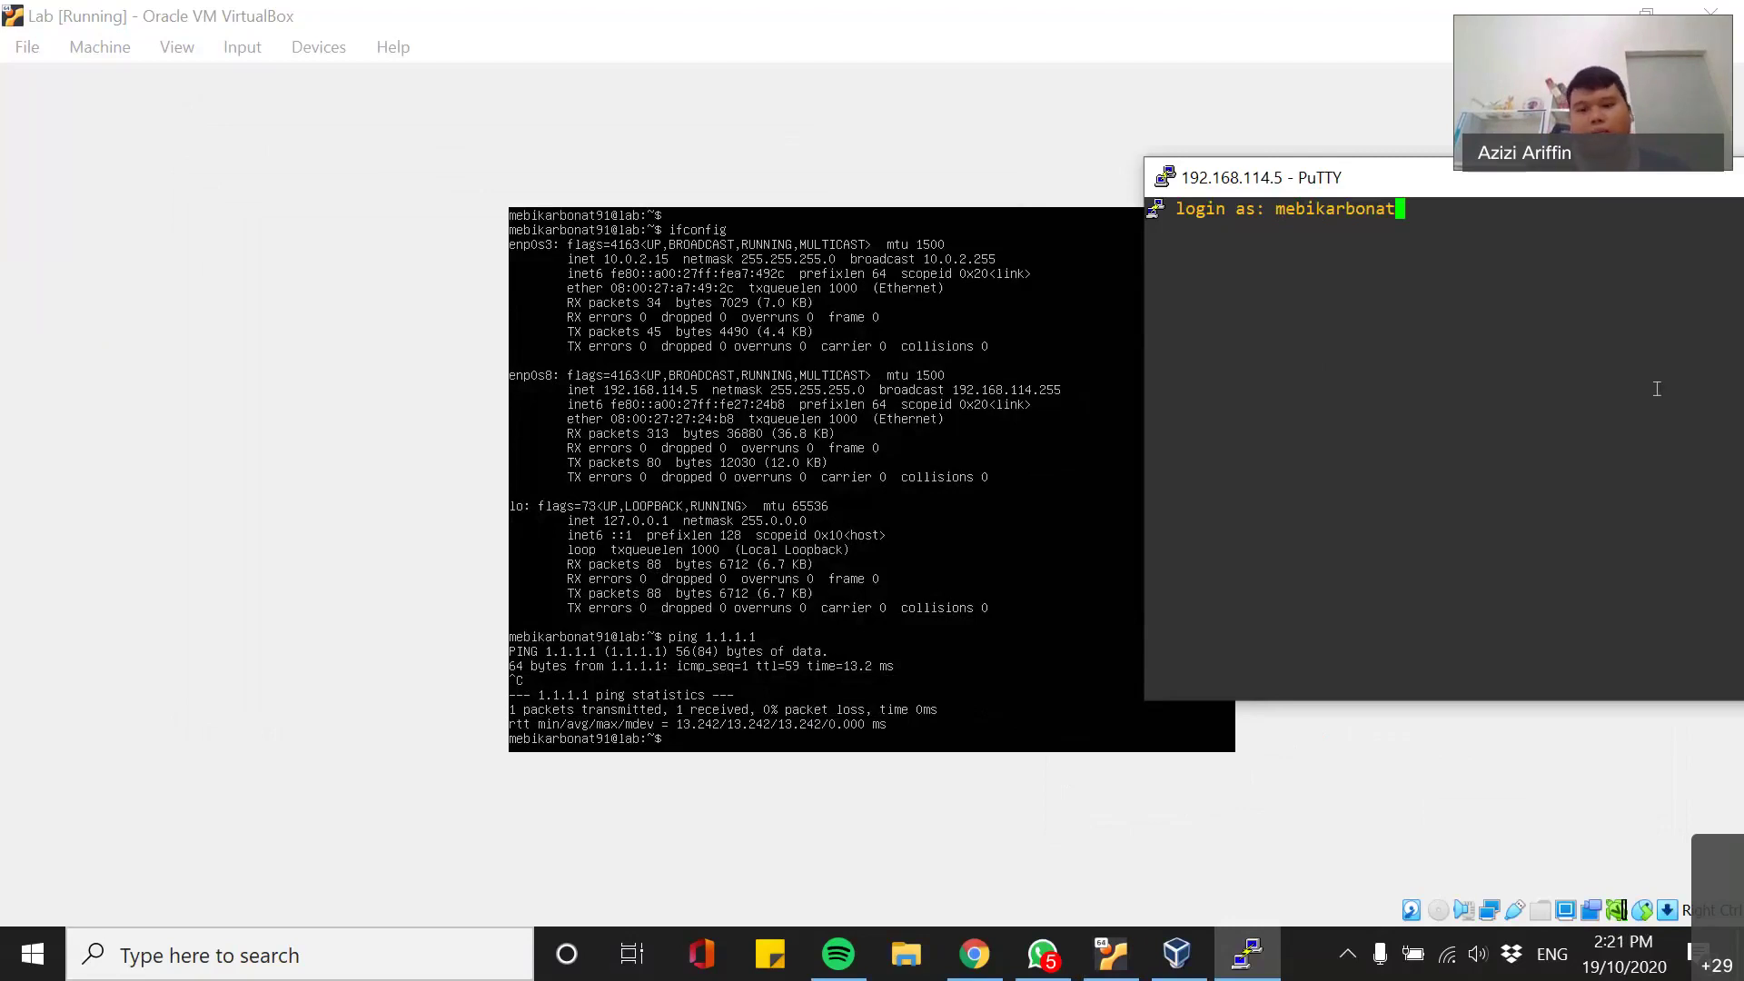
pyautogui.press('Return')
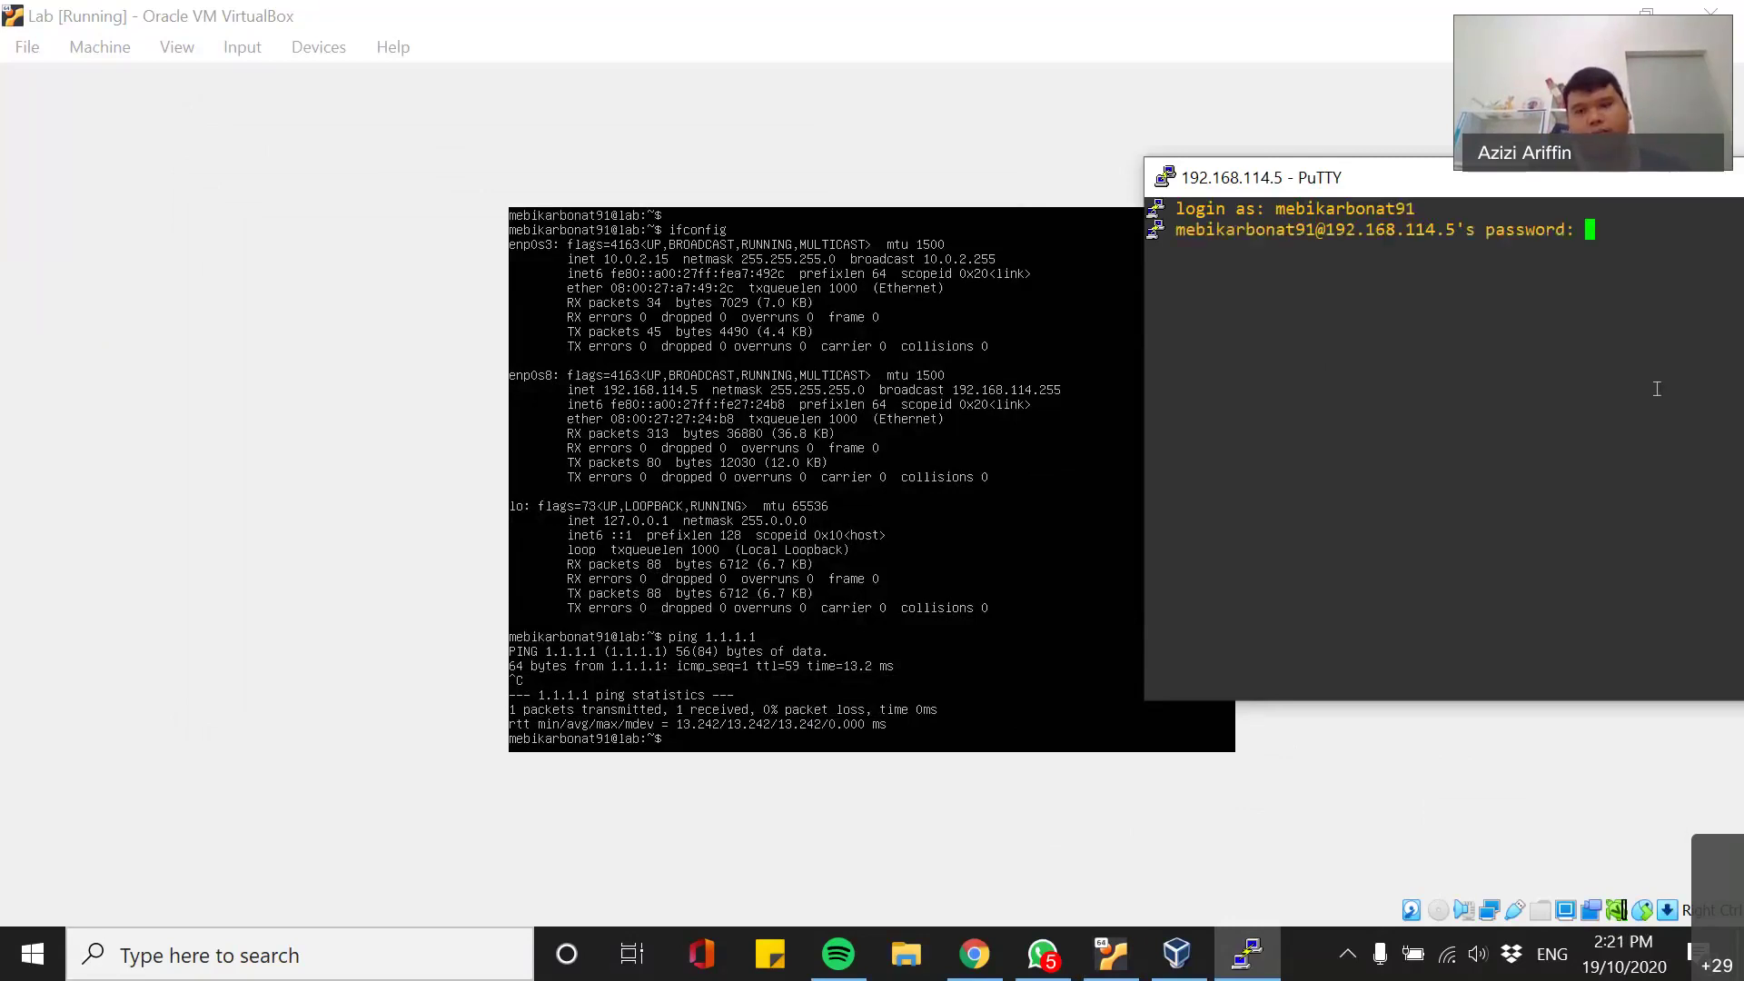
pyautogui.press('Return')
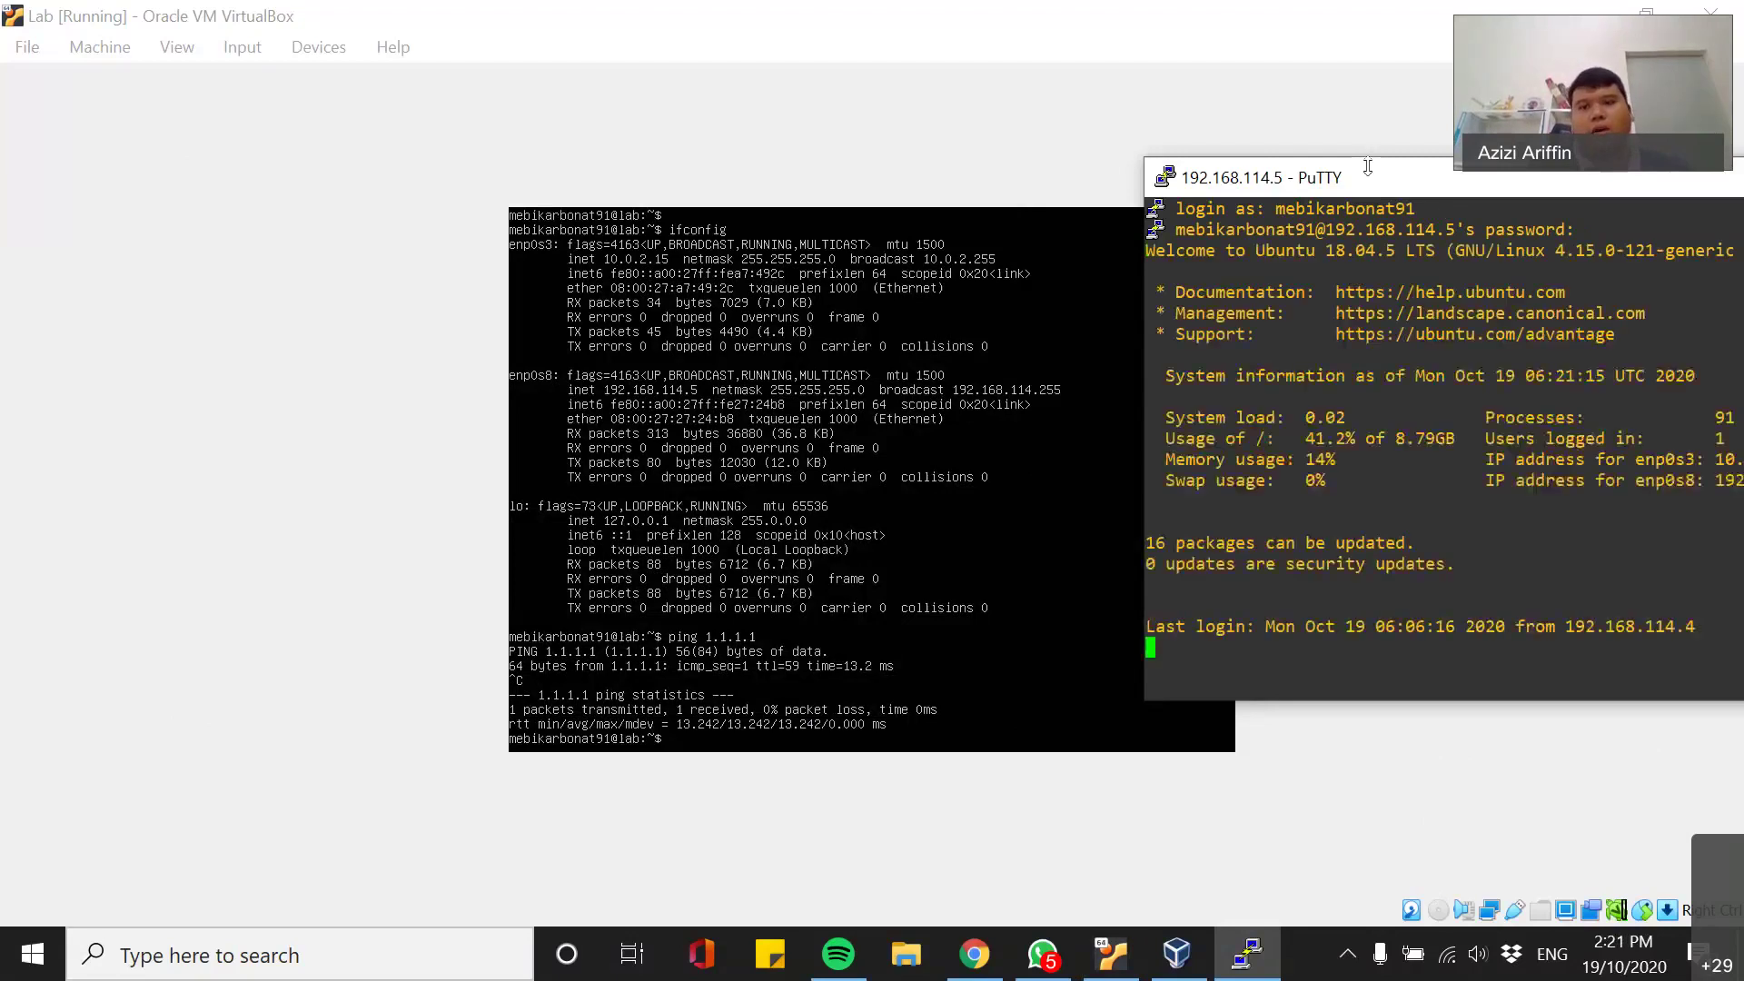
# - Center the SSH terminal on screen and hide the VM console to the desktop
pyautogui.moveTo(1397, 178); pyautogui.dragTo(574, 215)
pyautogui.press('Return')
pyautogui.press('Return')
pyautogui.press('Return')
pyautogui.write('sd')
pyautogui.press('BackSpace')
pyautogui.press('BackSpace')
pyautogui.write('sd')
pyautogui.press('BackSpace')
pyautogui.press('BackSpace')
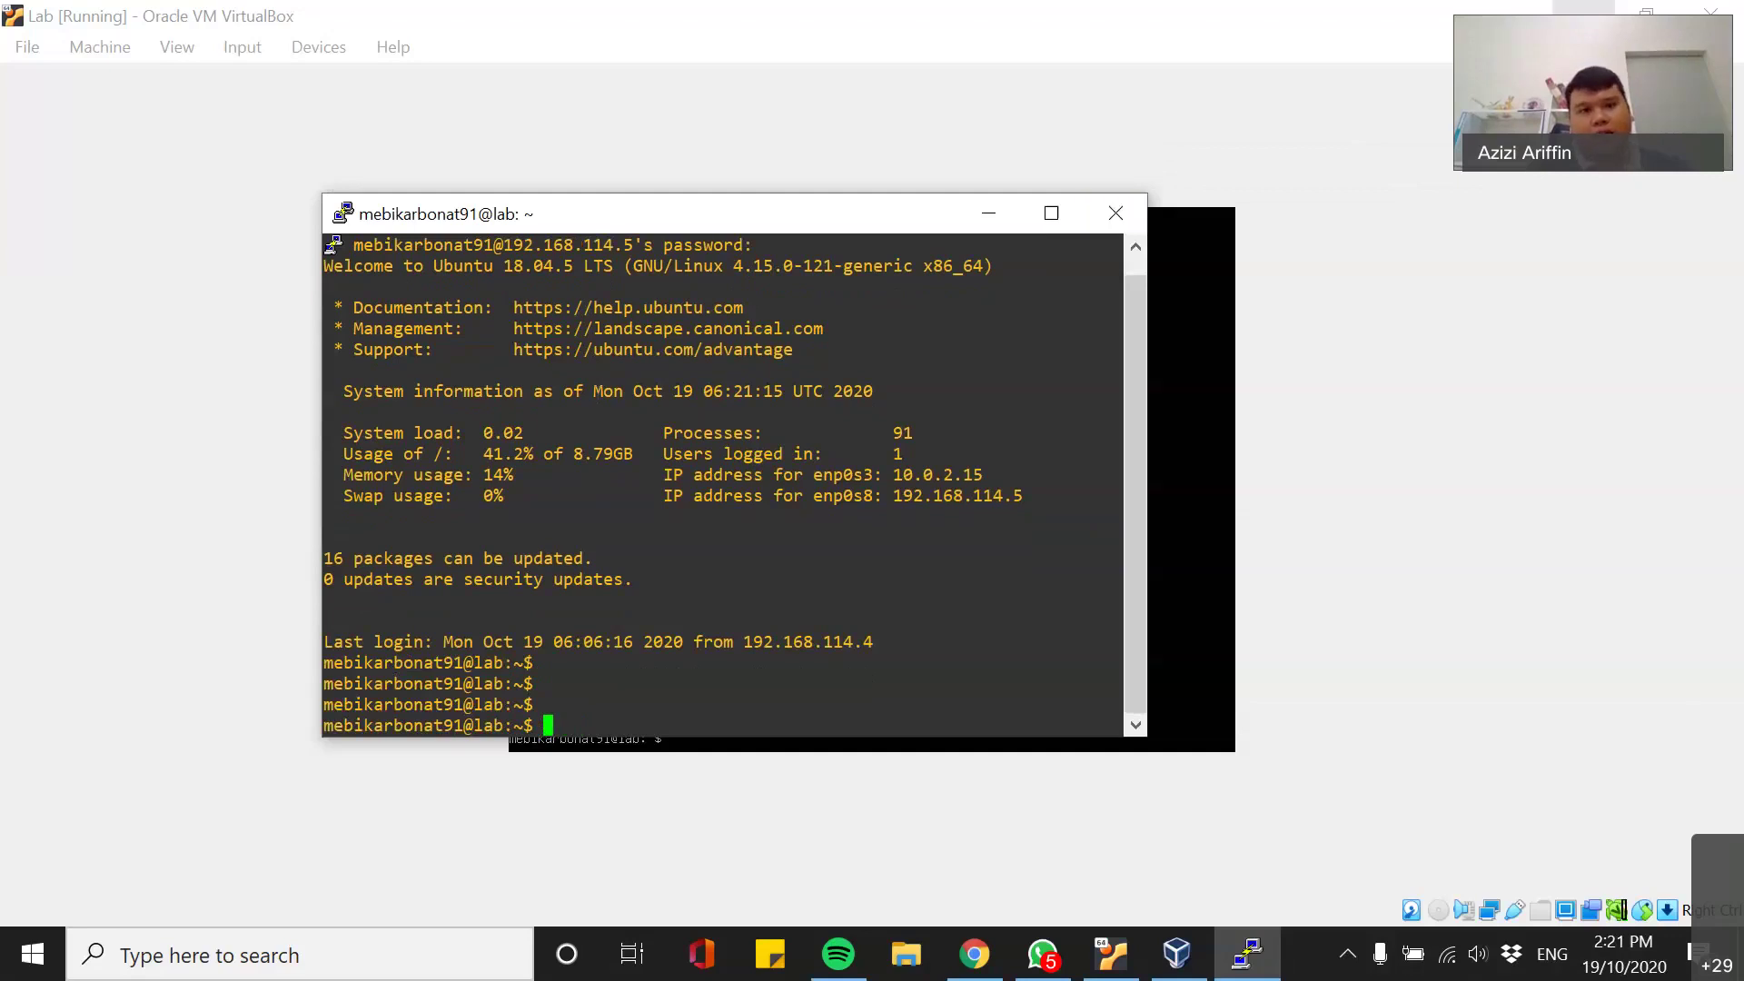
pyautogui.press('super+d')
pyautogui.press('super')
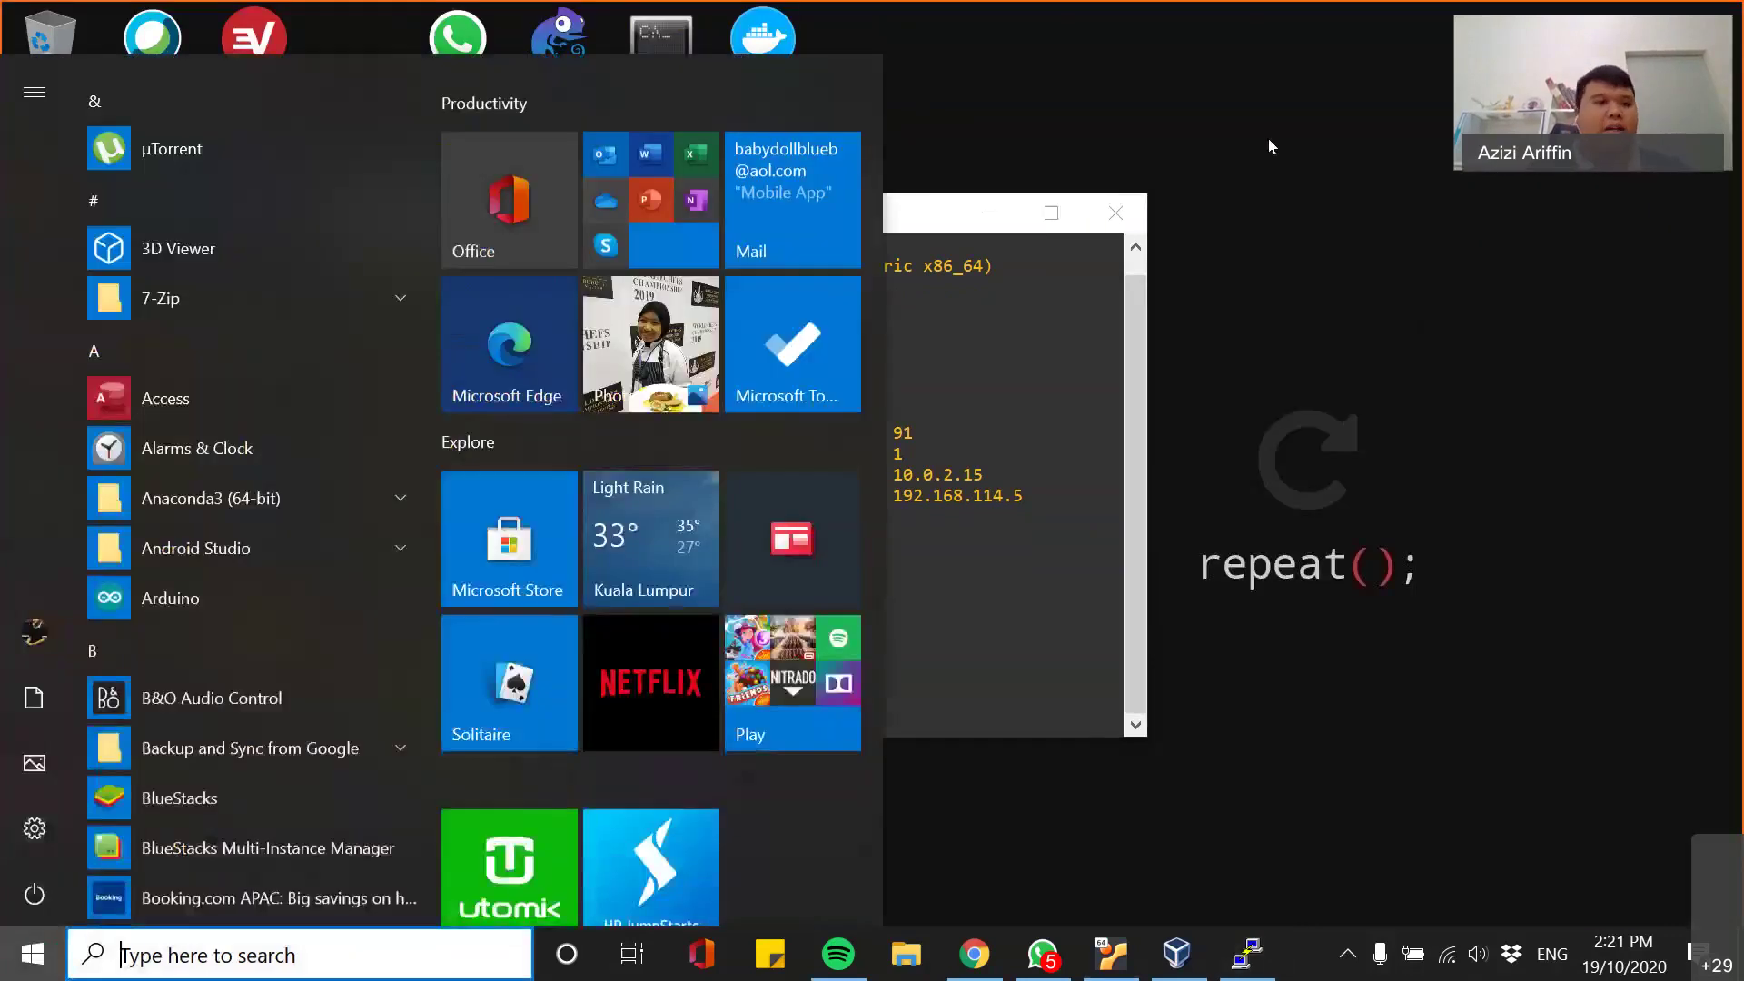
# - Launch Notepad++, close the cached fork.c tab, and open the Plugins menu
pyautogui.write('note')
pyautogui.press('Down')
pyautogui.press('Return')
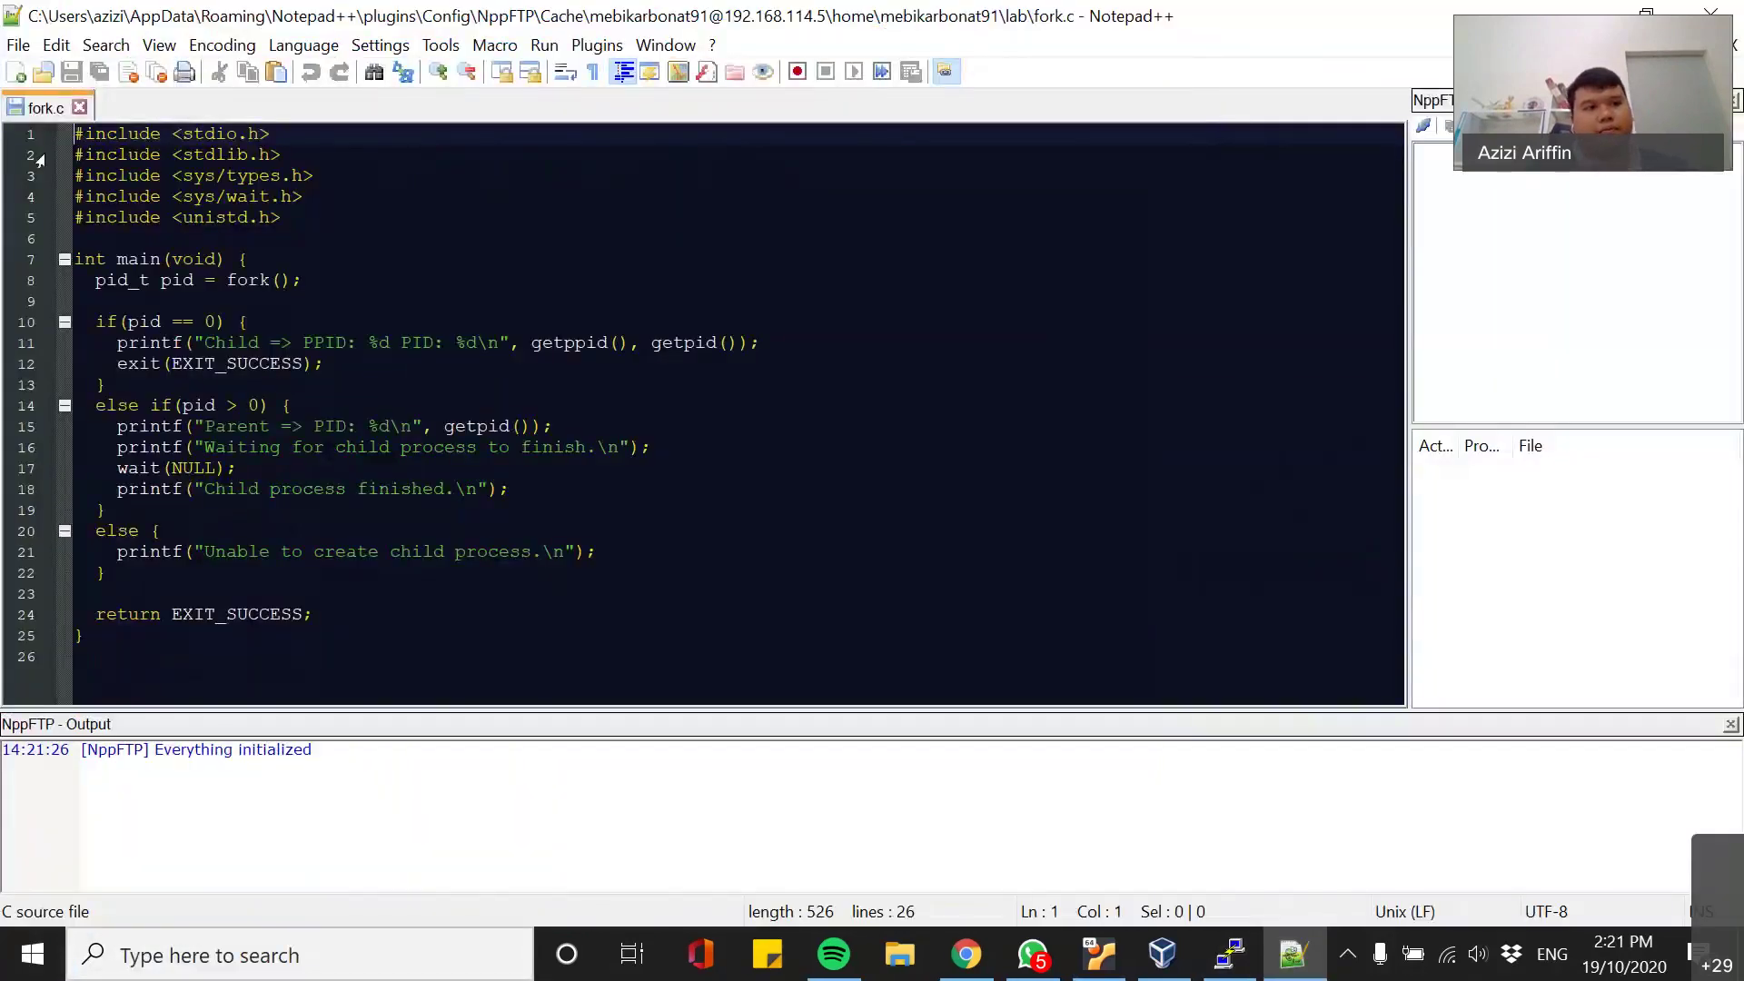
pyautogui.click(80, 107)
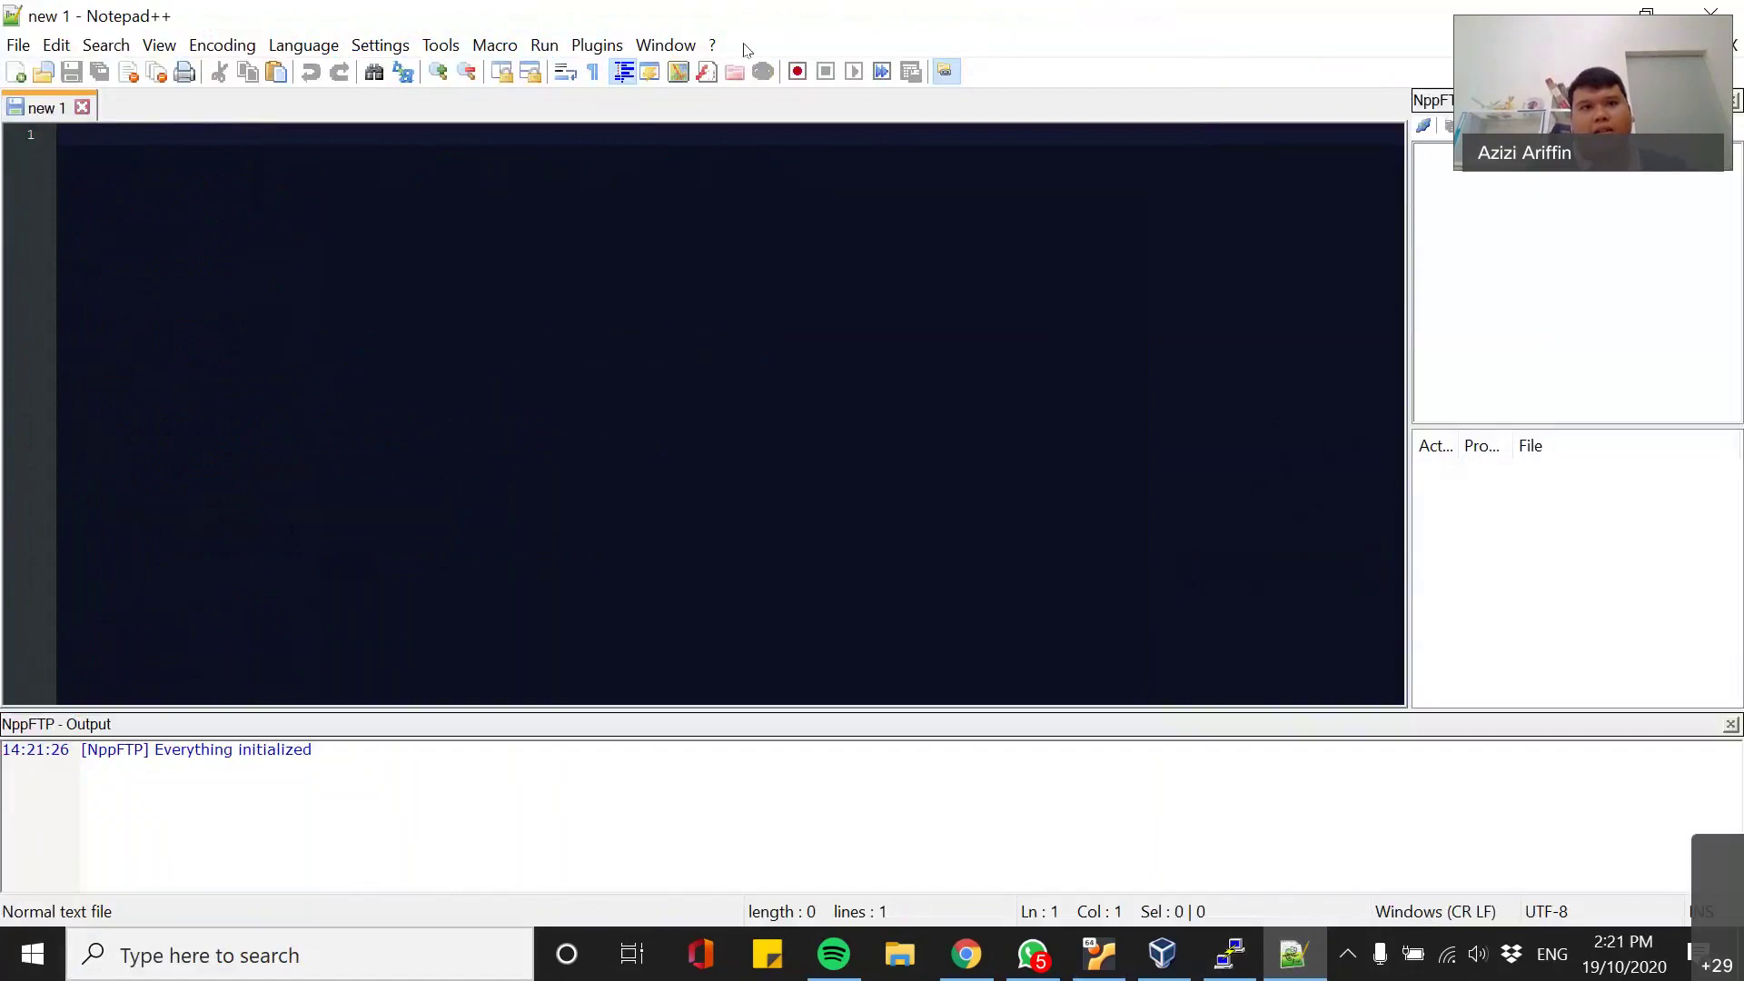
pyautogui.click(595, 45)
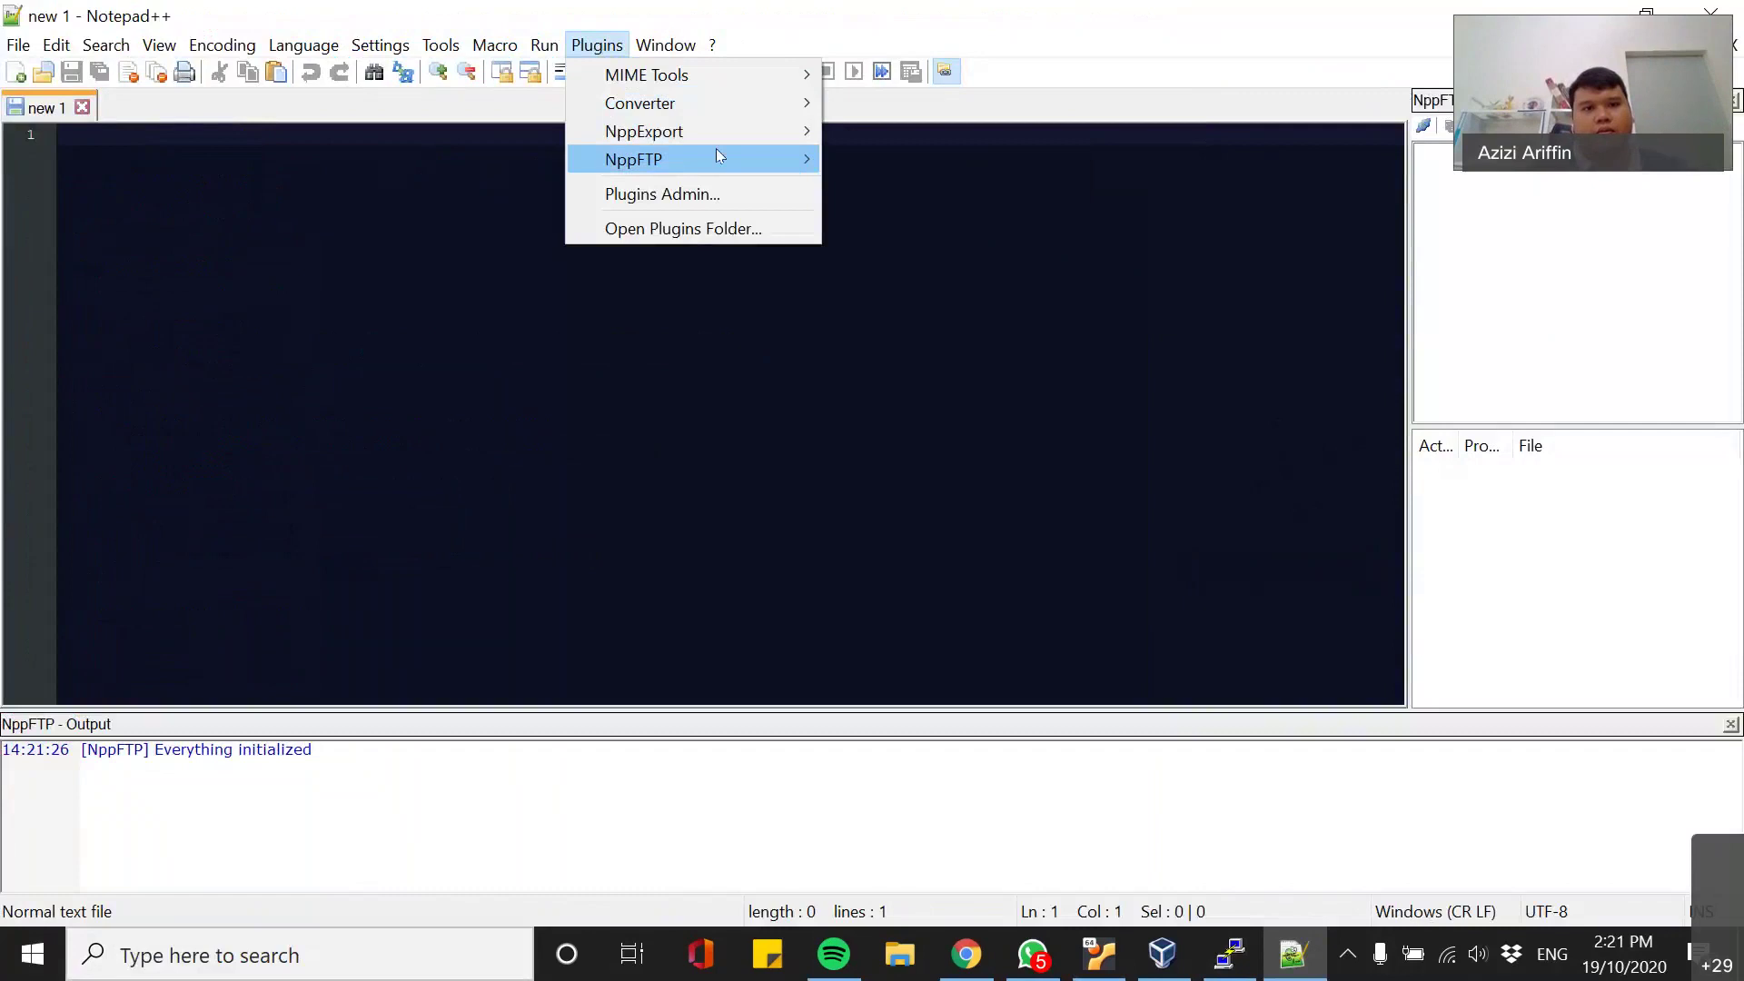
# - Open Plugins Admin and search the available plugins for 'nppftp'
pyautogui.click(714, 193)
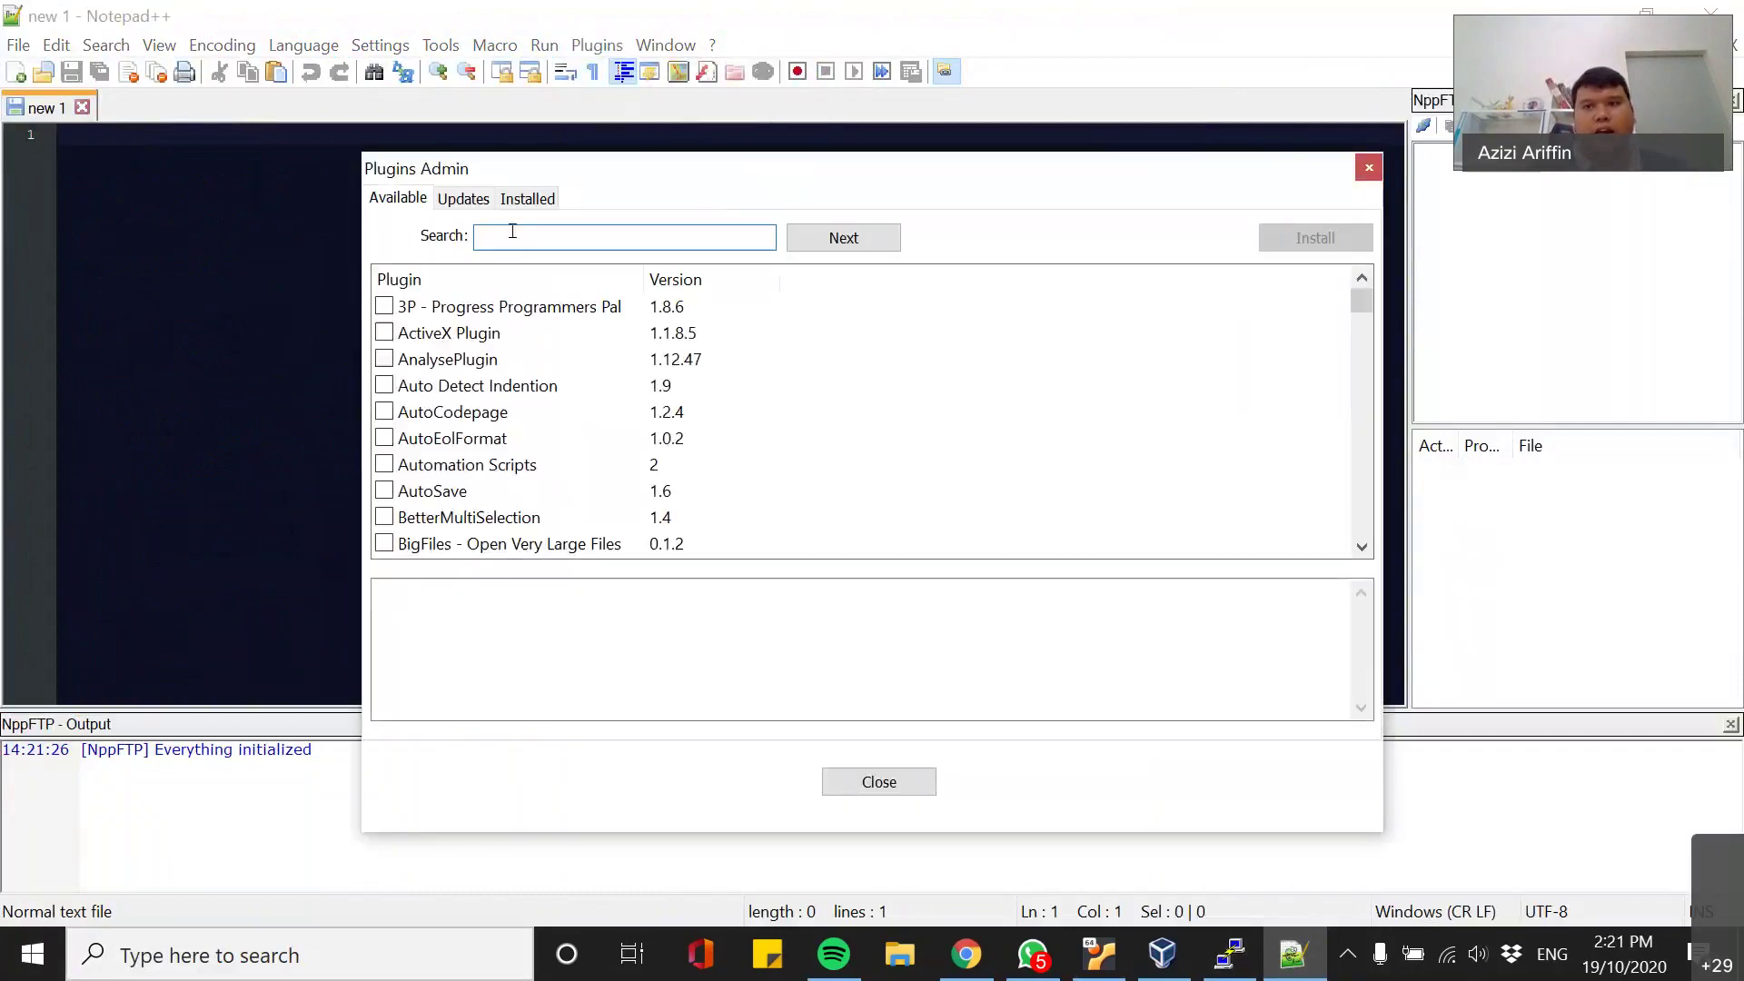
pyautogui.click(512, 232)
pyautogui.write('nppftp')
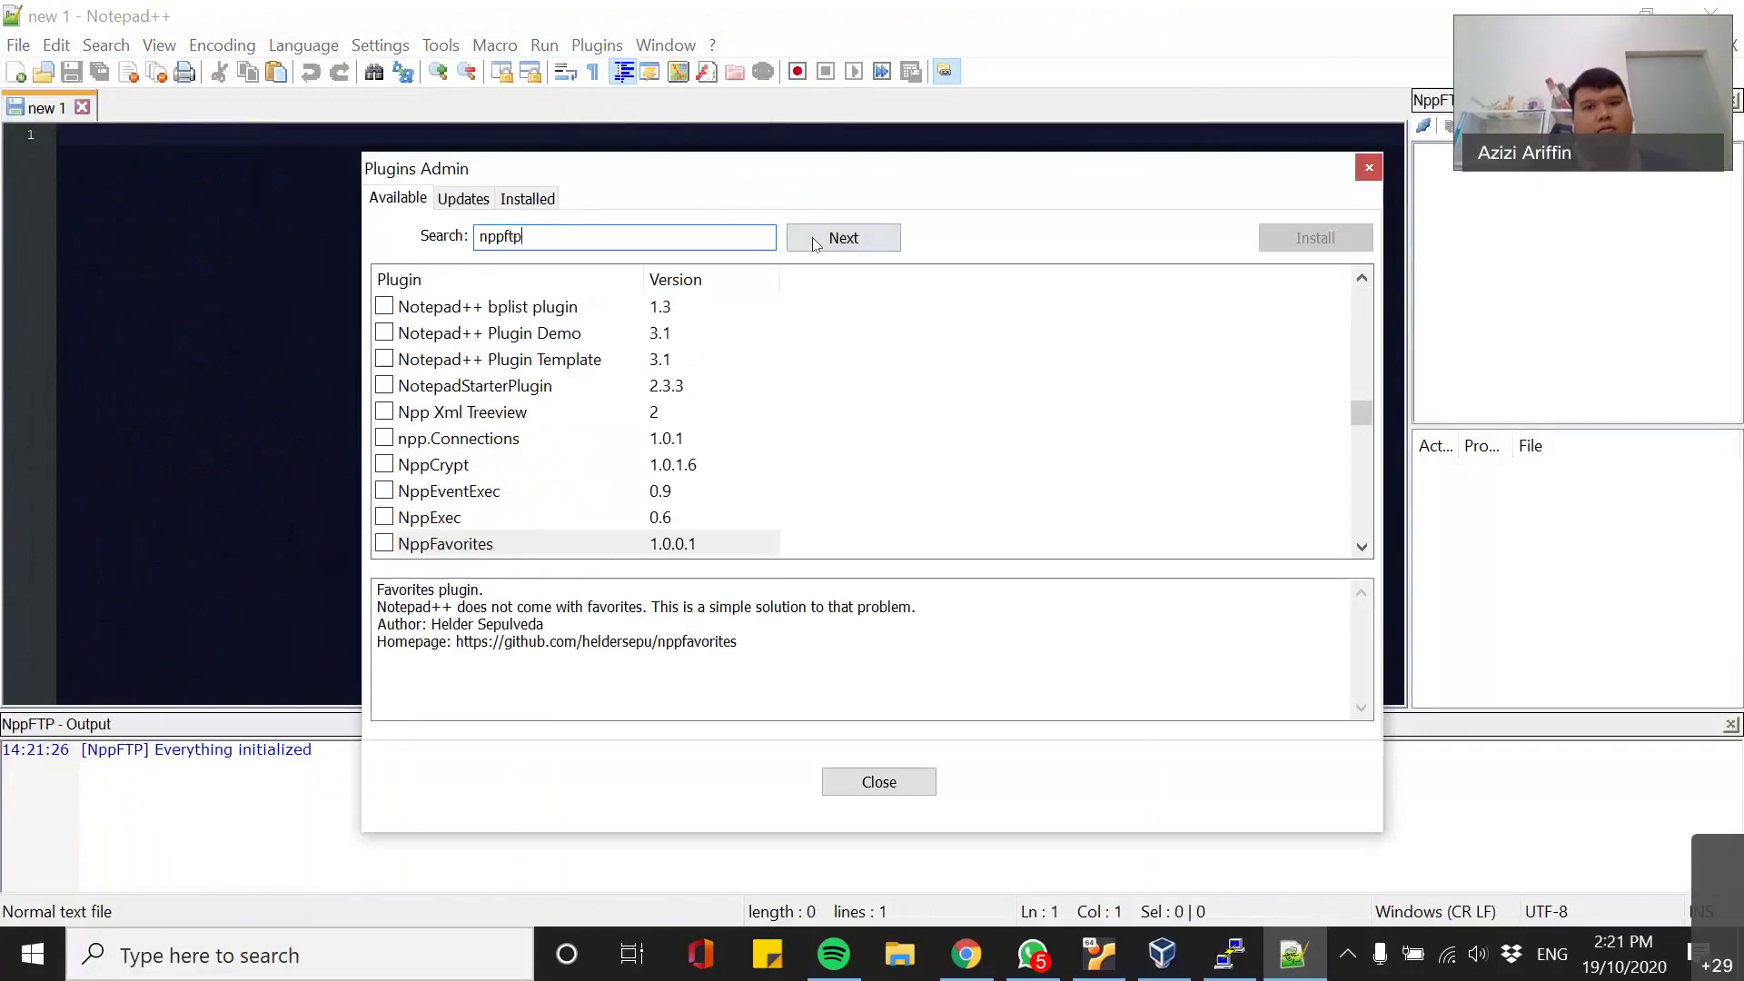
pyautogui.press('Escape')
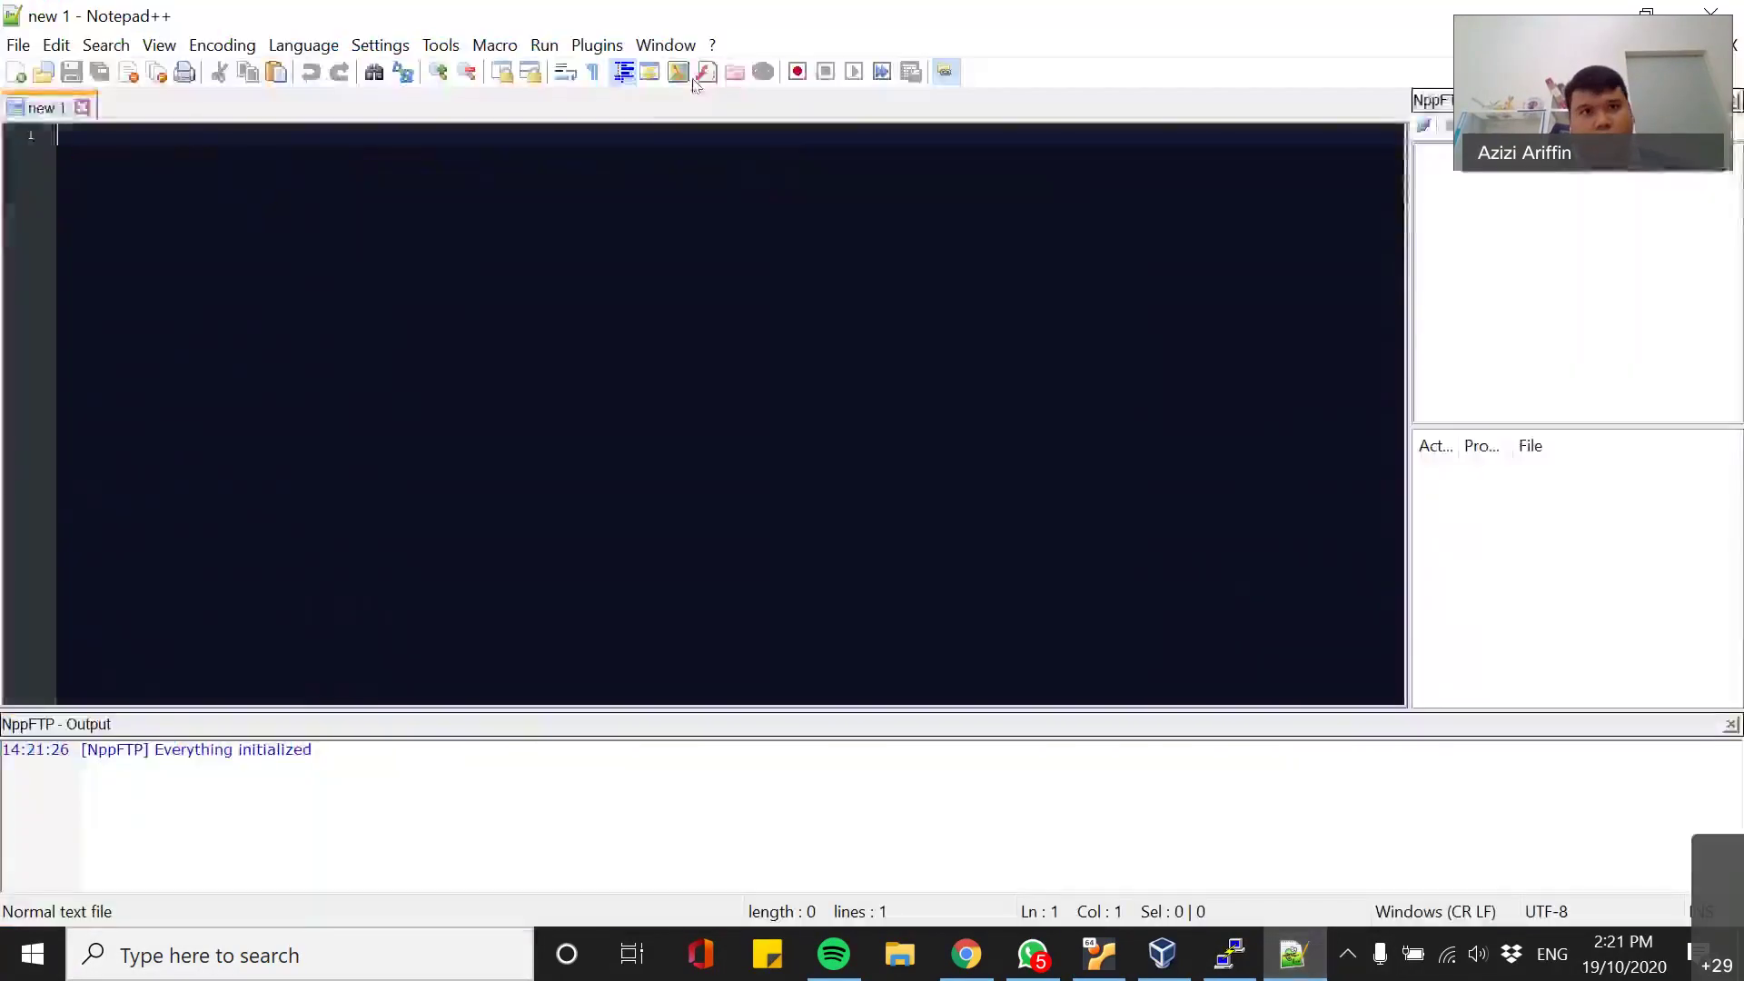
# - Reopen Plugins Admin and search the plugin list for 'ftp' instead
pyautogui.click(597, 45)
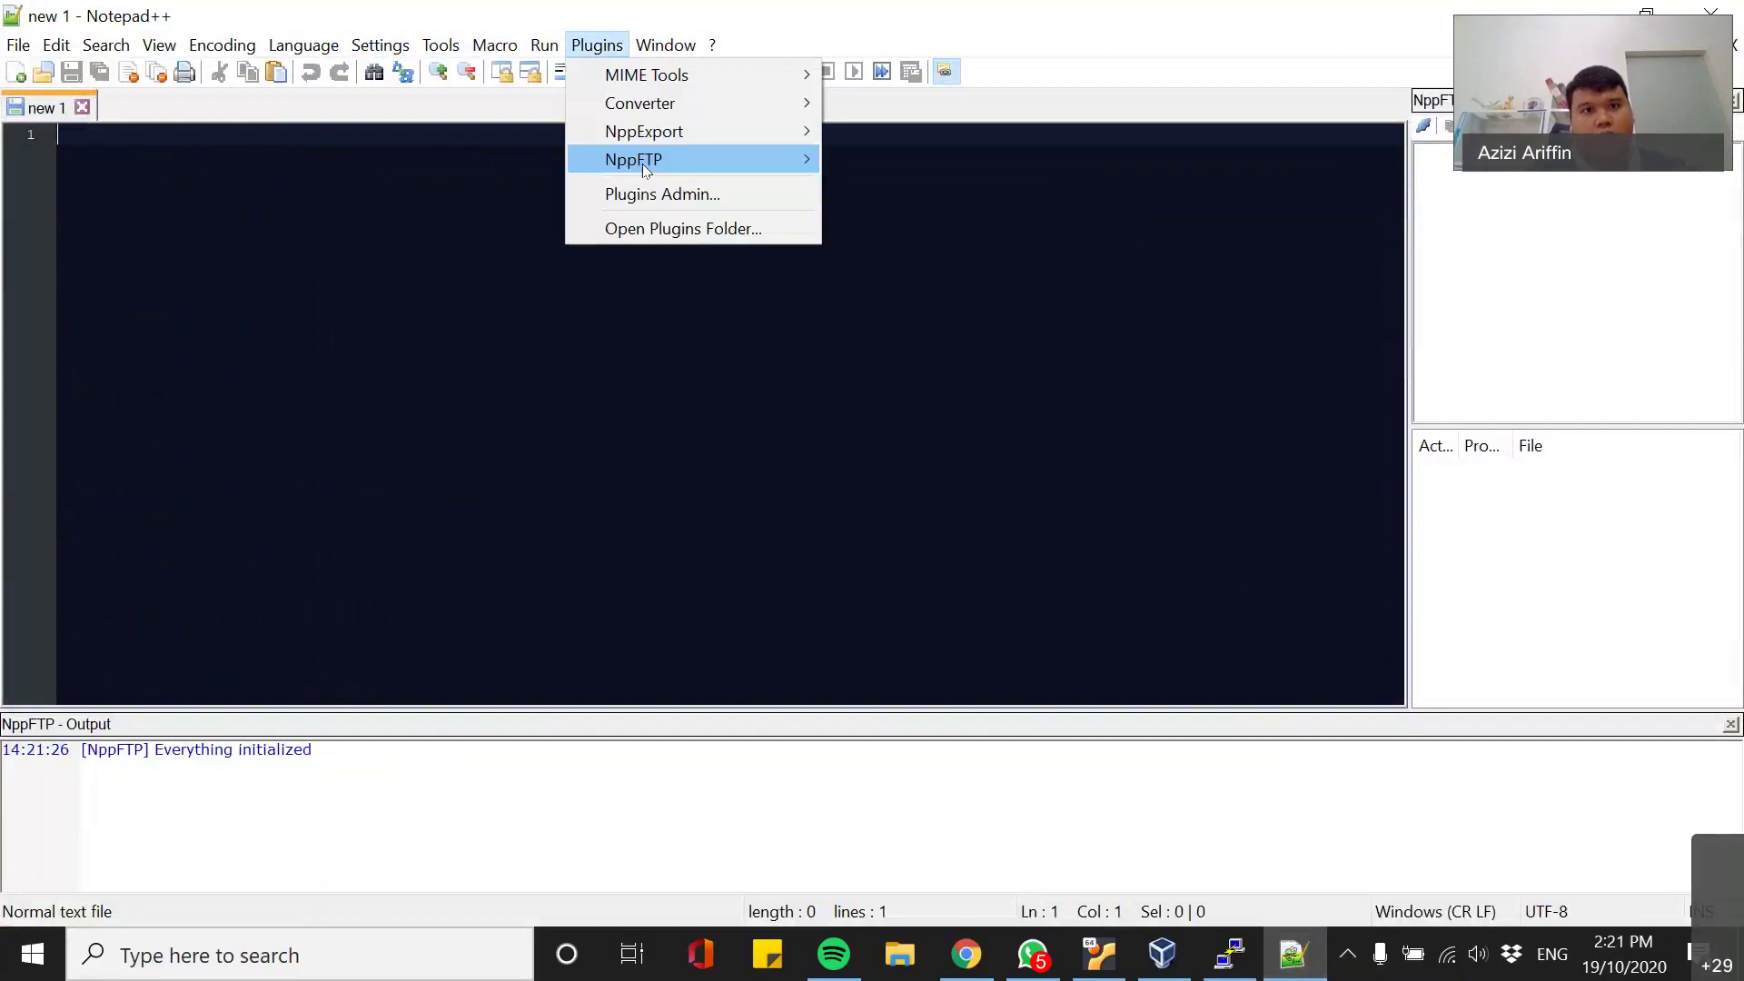
pyautogui.click(718, 198)
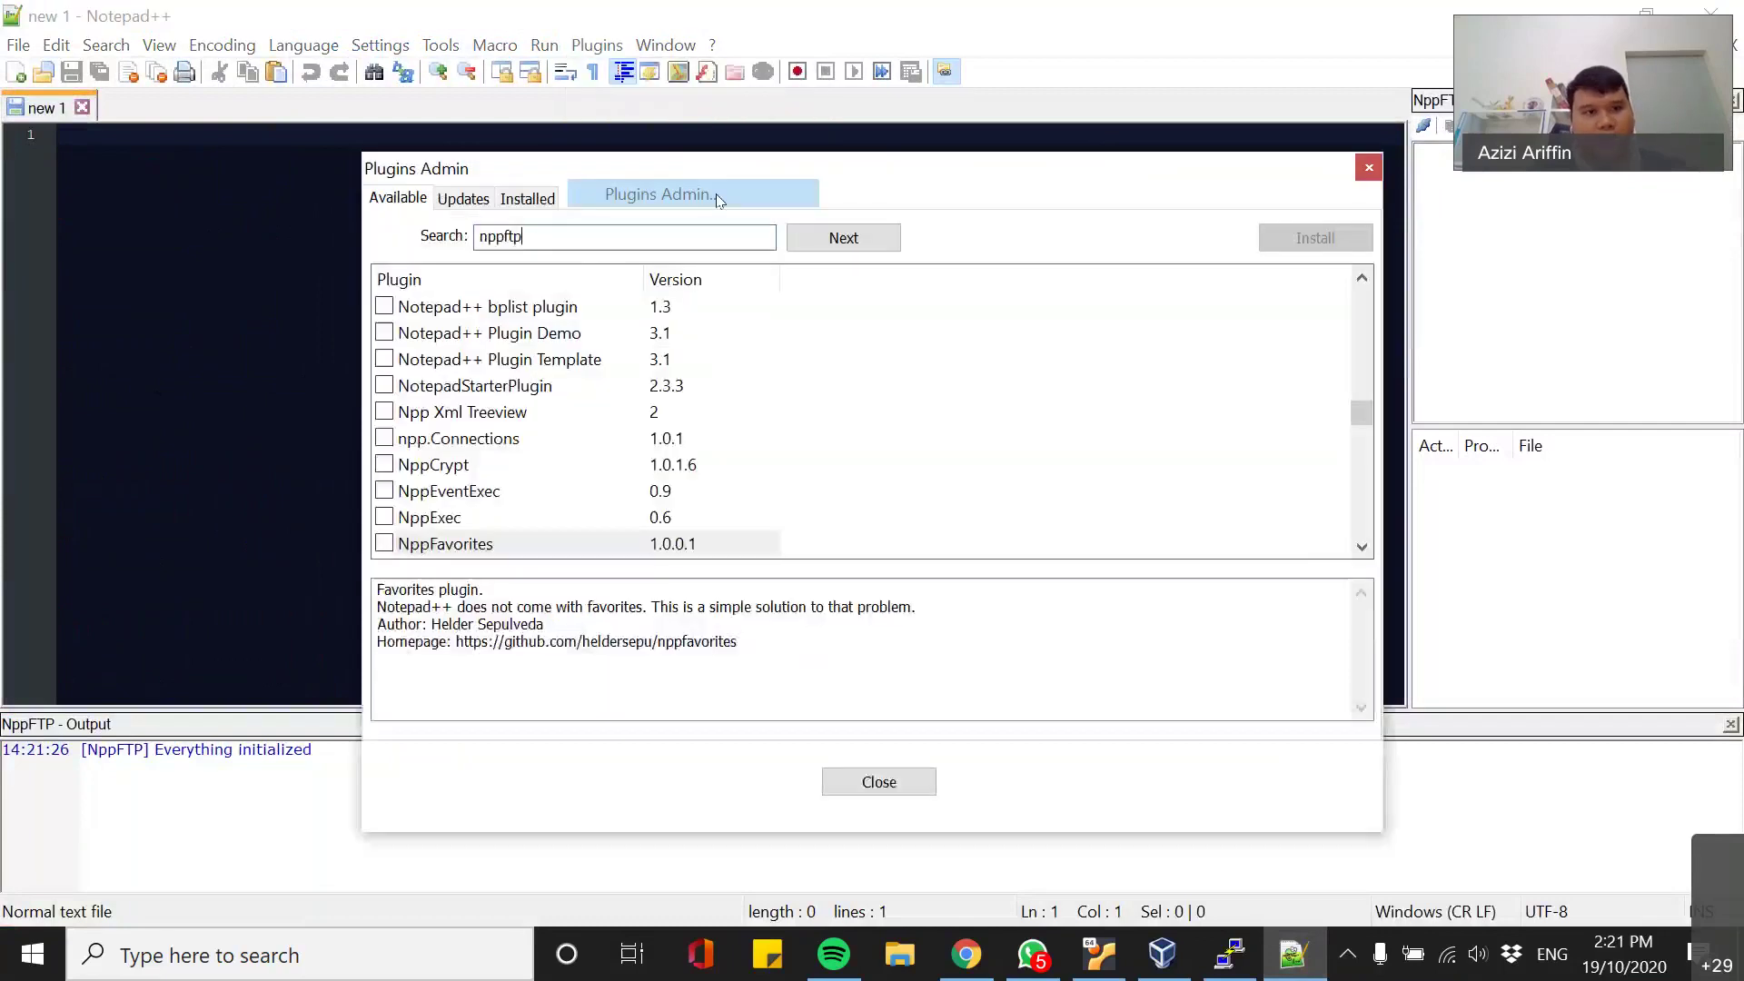
pyautogui.scroll(-5, 578, 489)
pyautogui.scroll(-5, 577, 491)
pyautogui.scroll(20, 509, 486)
pyautogui.scroll(3, 445, 480)
pyautogui.scroll(-20, 454, 477)
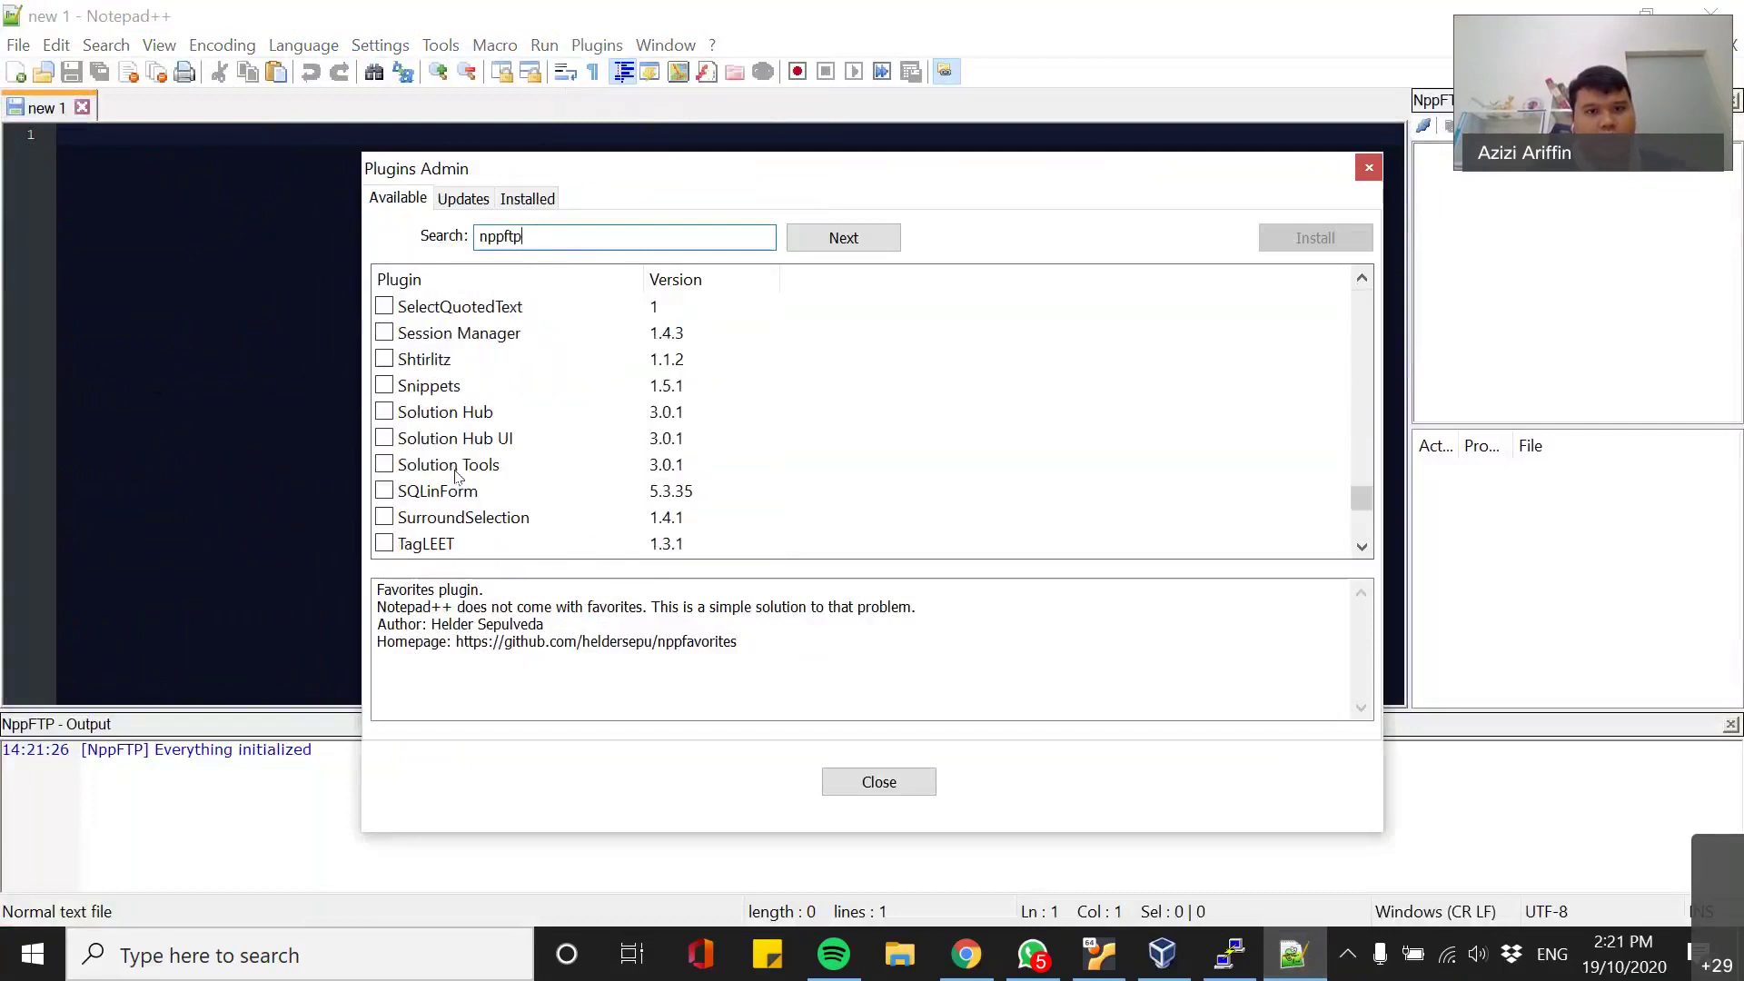
pyautogui.scroll(-3, 455, 478)
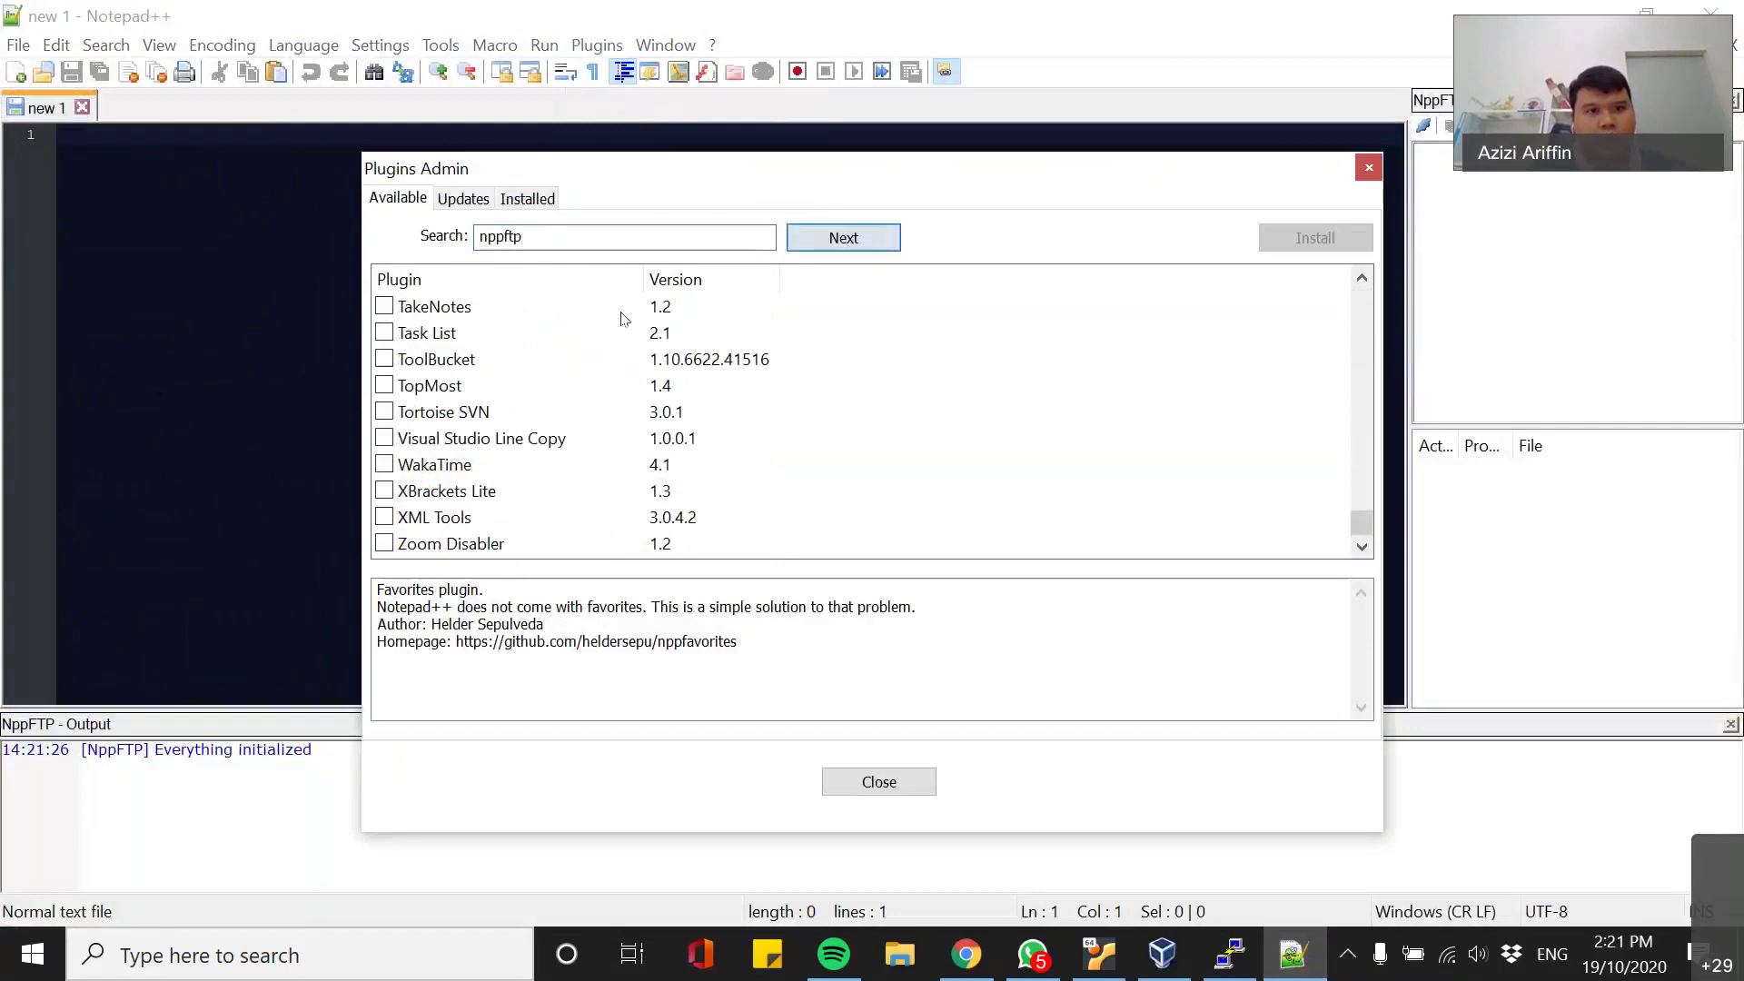
pyautogui.hotkey('shift', 'Tab')
pyautogui.write('ftp')
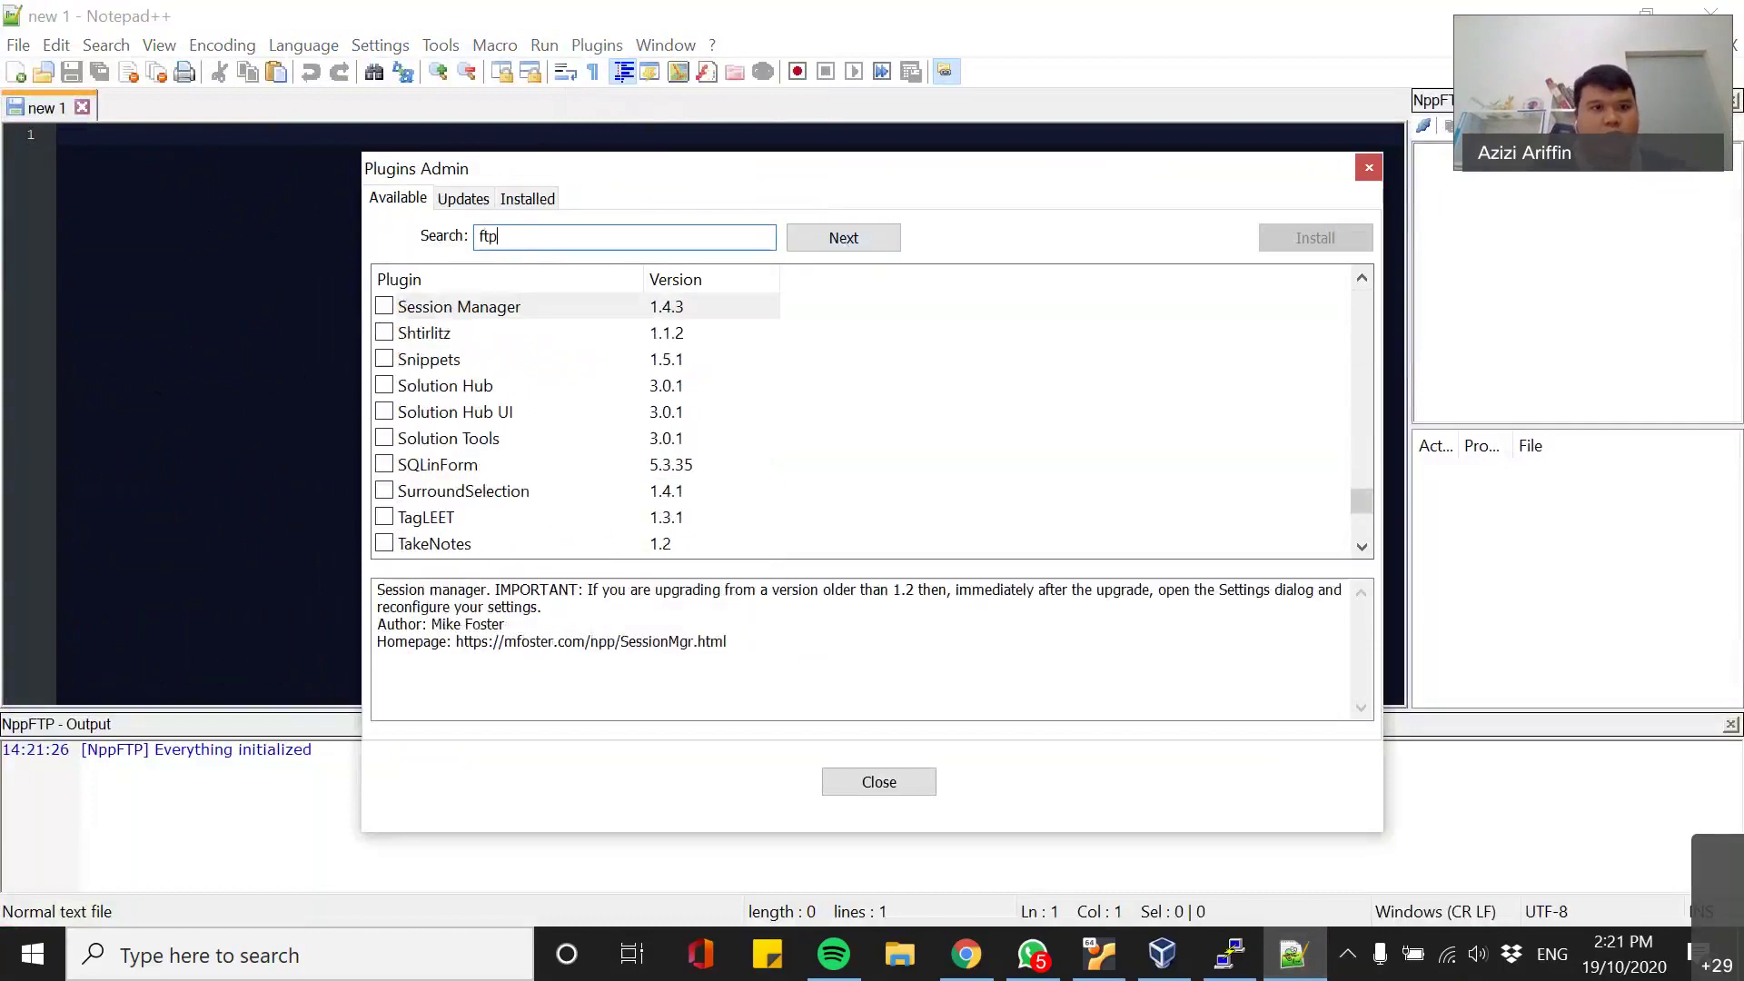
pyautogui.click(863, 242)
pyautogui.scroll(-3, 797, 531)
pyautogui.scroll(18, 633, 523)
pyautogui.scroll(10, 633, 522)
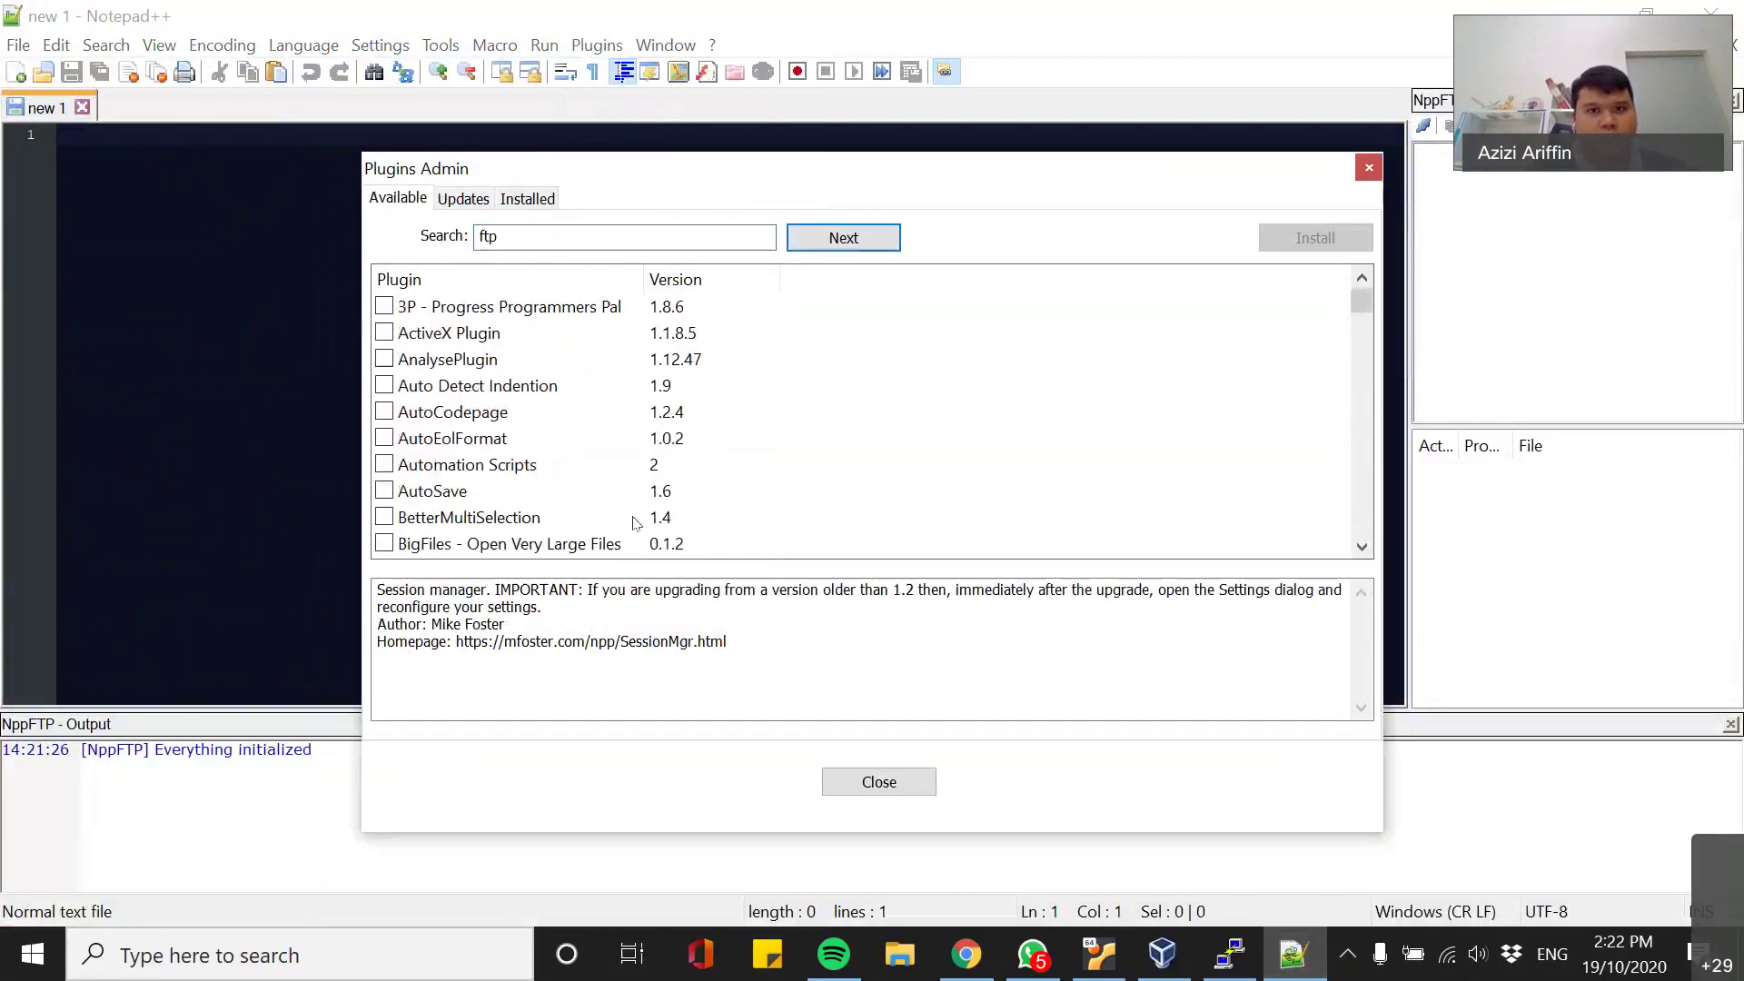
# - Check the Updates tab showing NppFTP 0.29.6 available, then close Plugins Admin
pyautogui.click(463, 199)
pyautogui.click(525, 200)
pyautogui.click(463, 200)
pyautogui.click(402, 197)
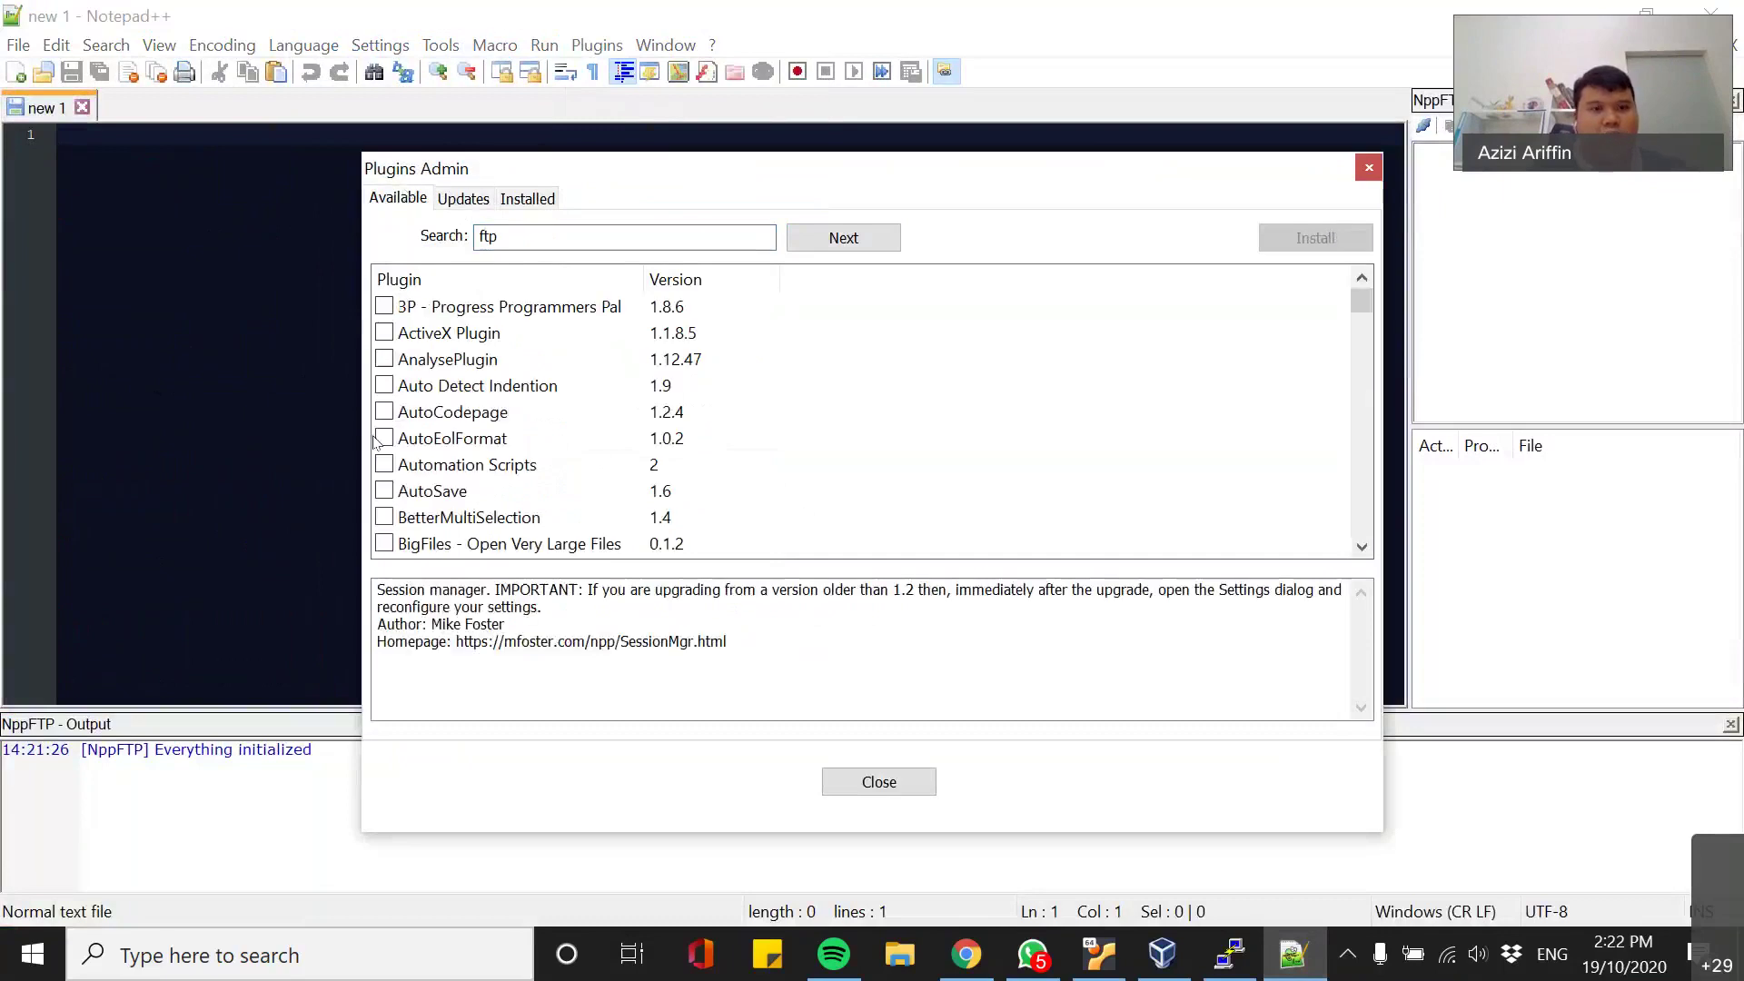
pyautogui.click(463, 198)
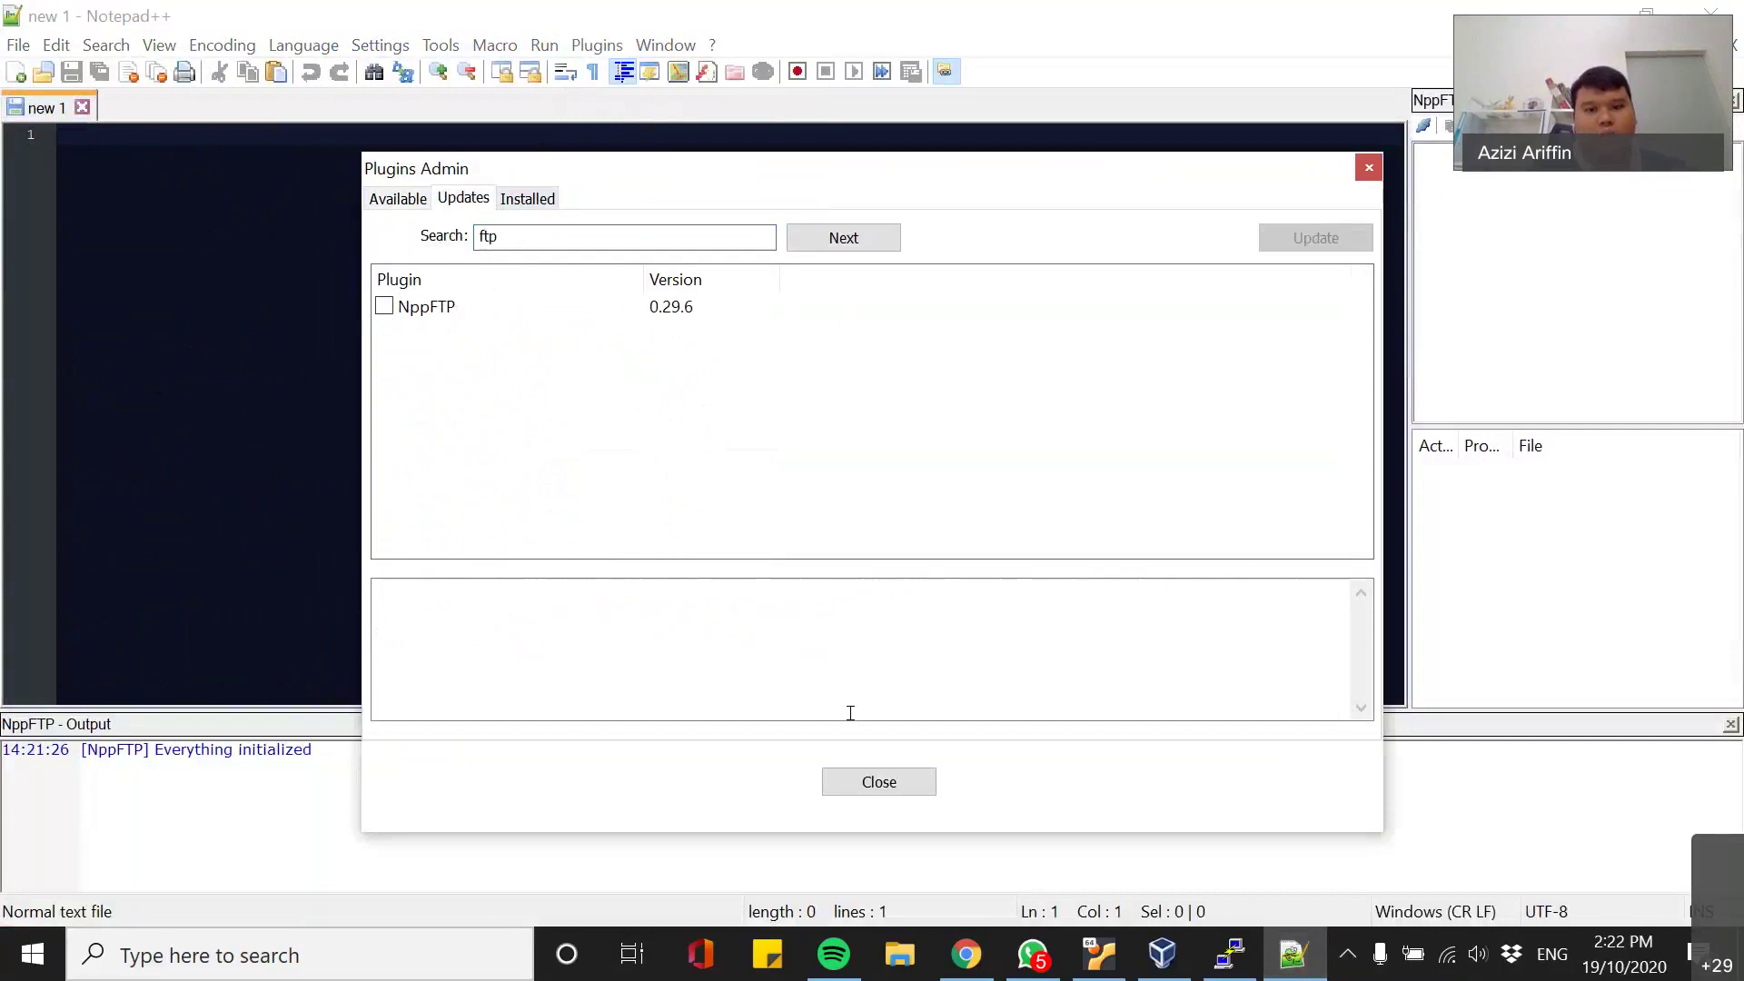
pyautogui.click(1369, 167)
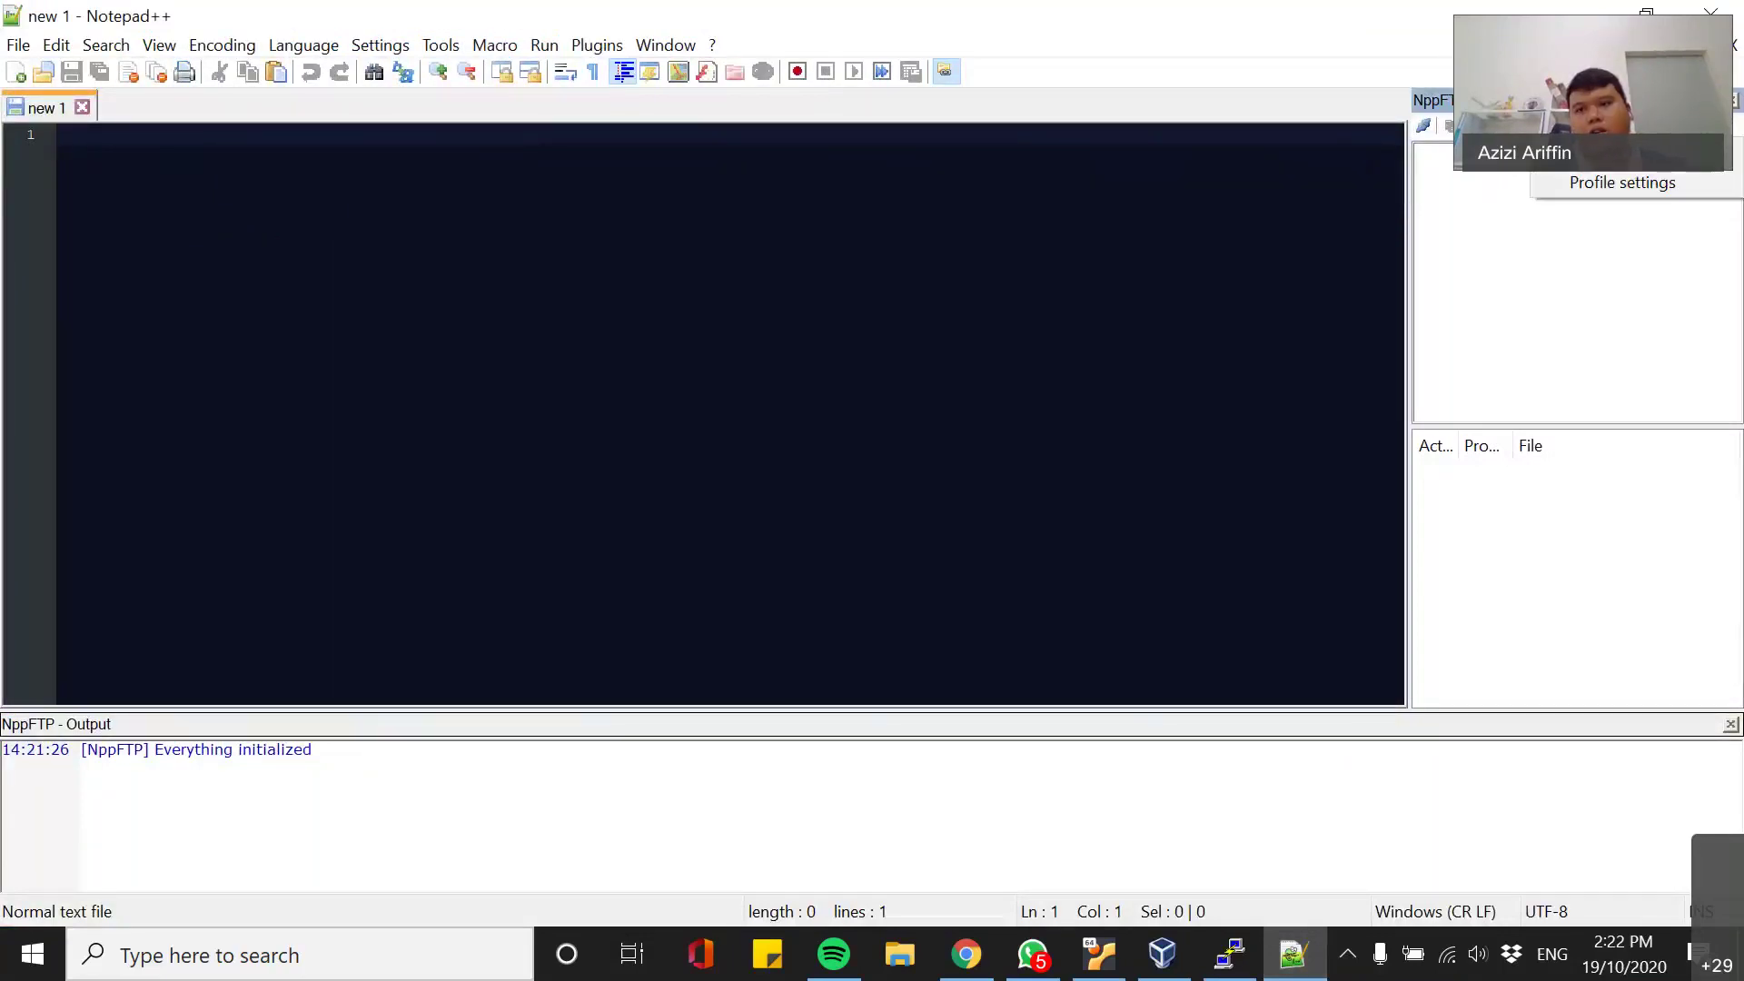
# - Connect NppFTP to the saved ITT440 VM1 server profile over SFTP
pyautogui.click(1605, 180)
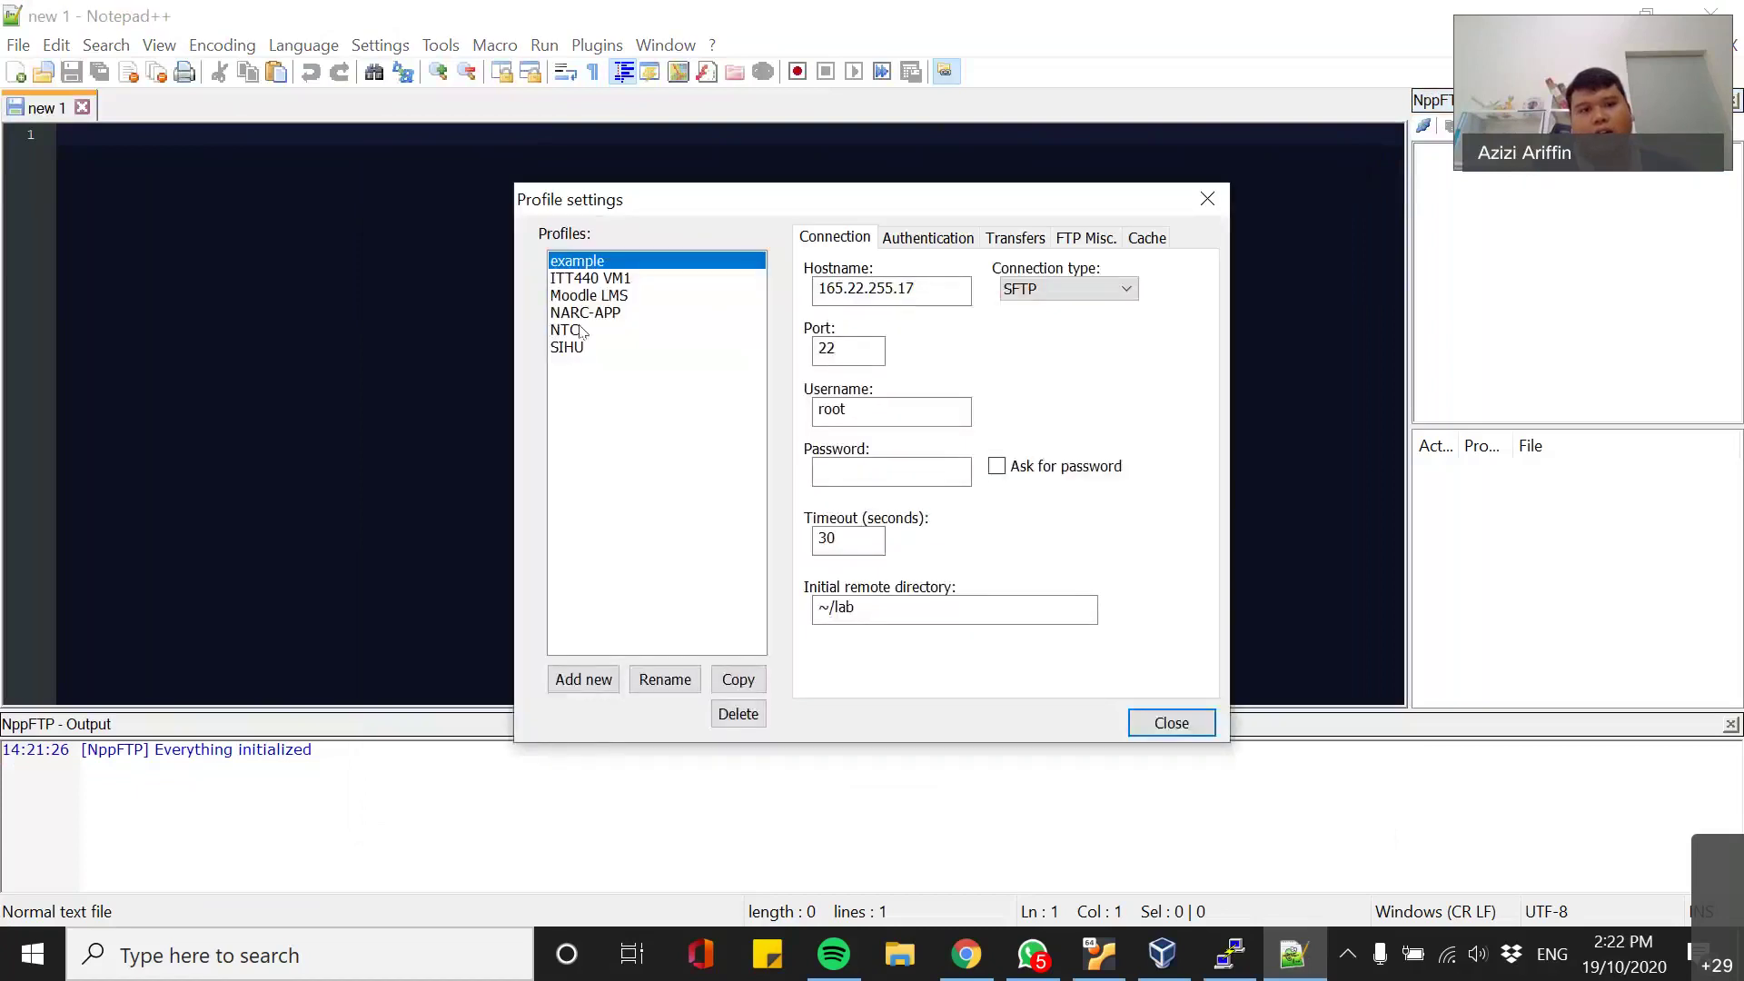
pyautogui.click(1226, 198)
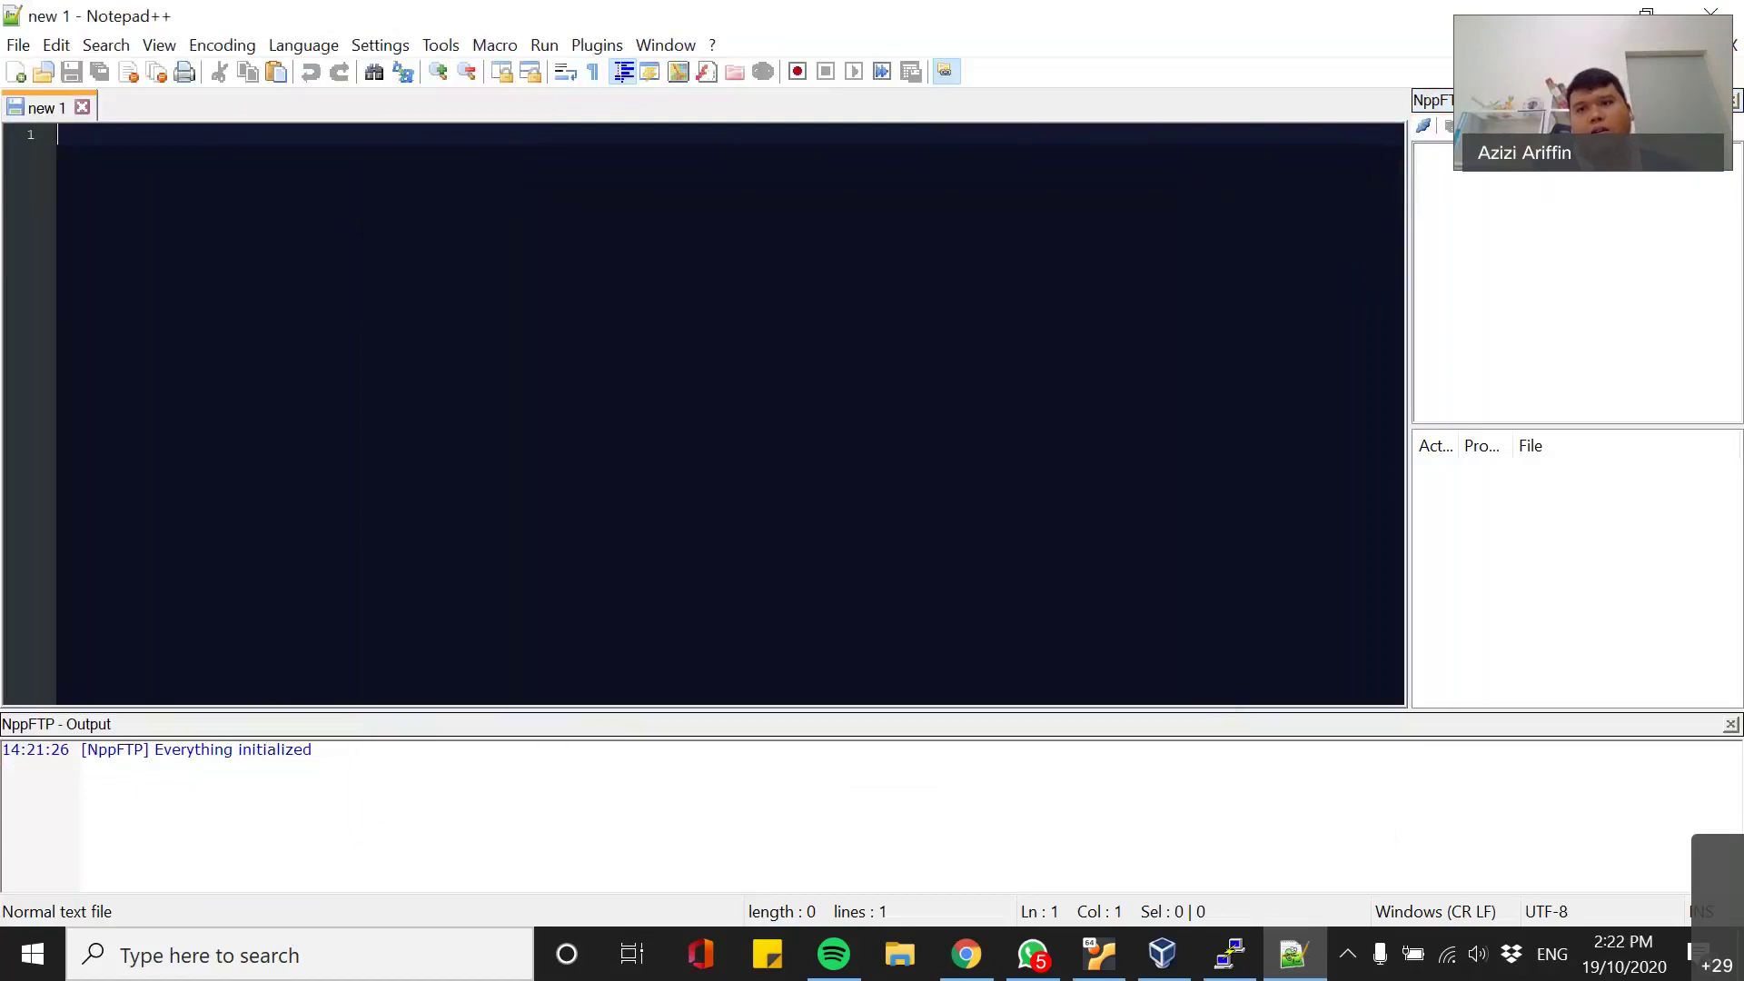
pyautogui.click(1423, 125)
pyautogui.click(1491, 183)
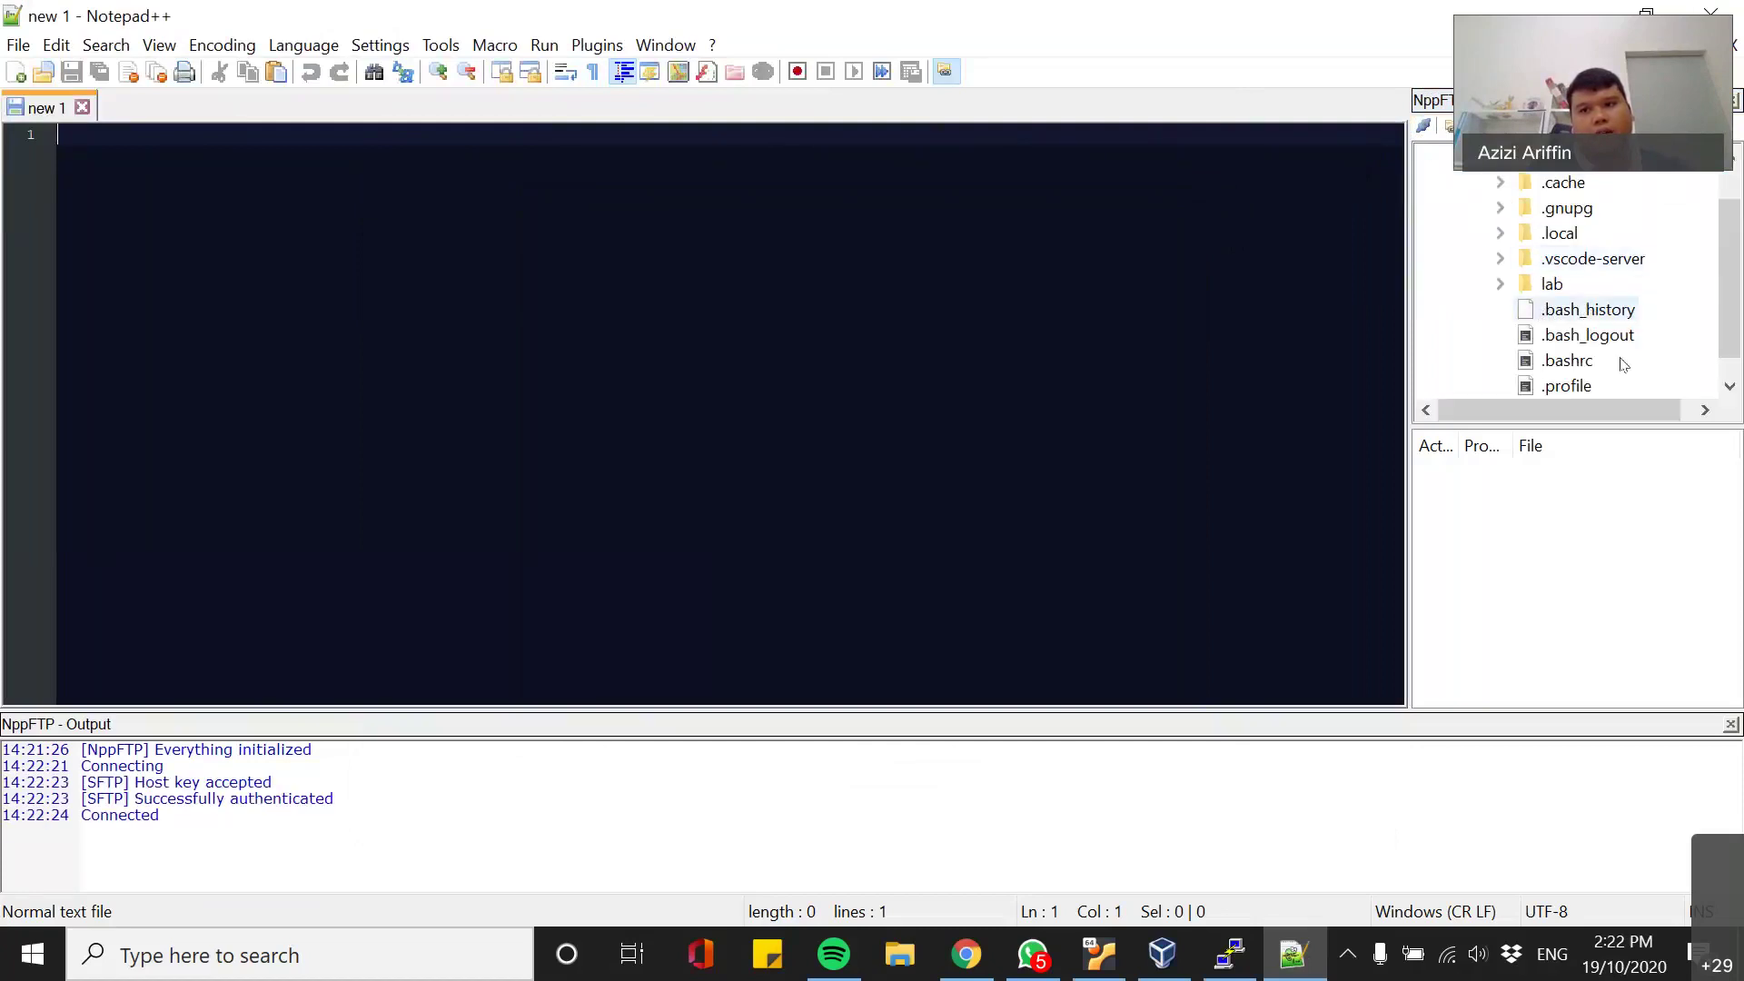
# - Expand the remote lab folder and open fork.c in the editor
pyautogui.scroll(1, 1571, 318)
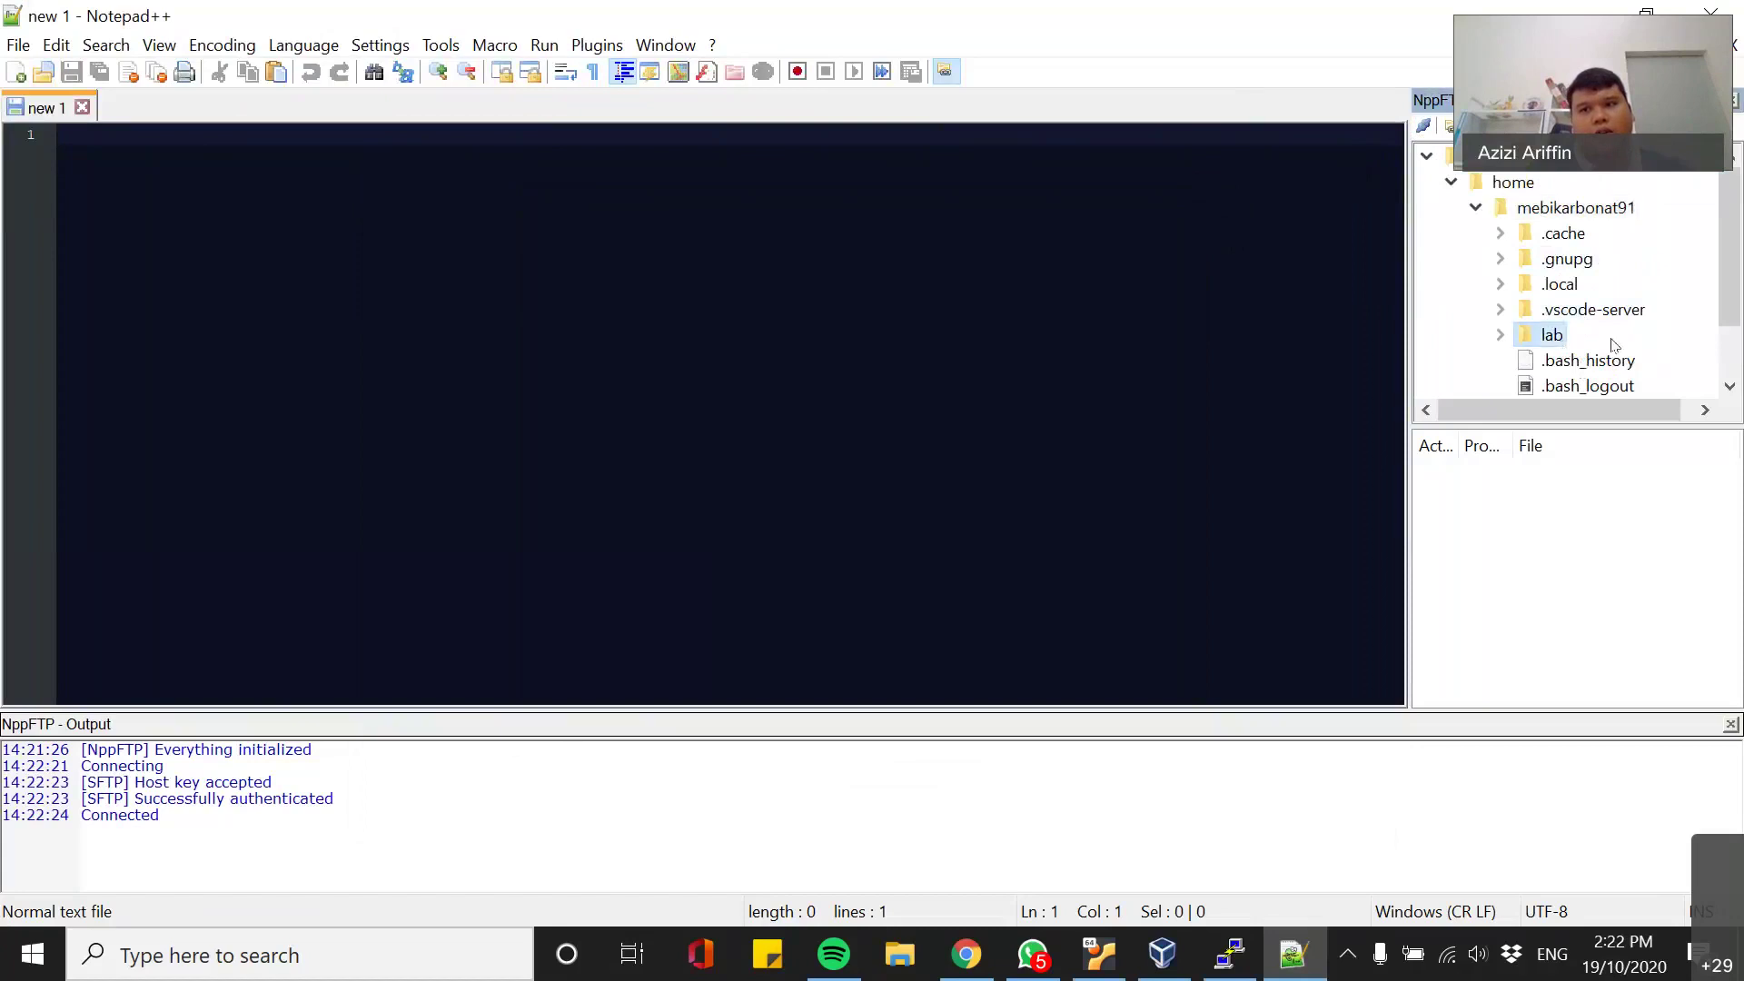
pyautogui.doubleClick(1554, 336)
pyautogui.doubleClick(1586, 310)
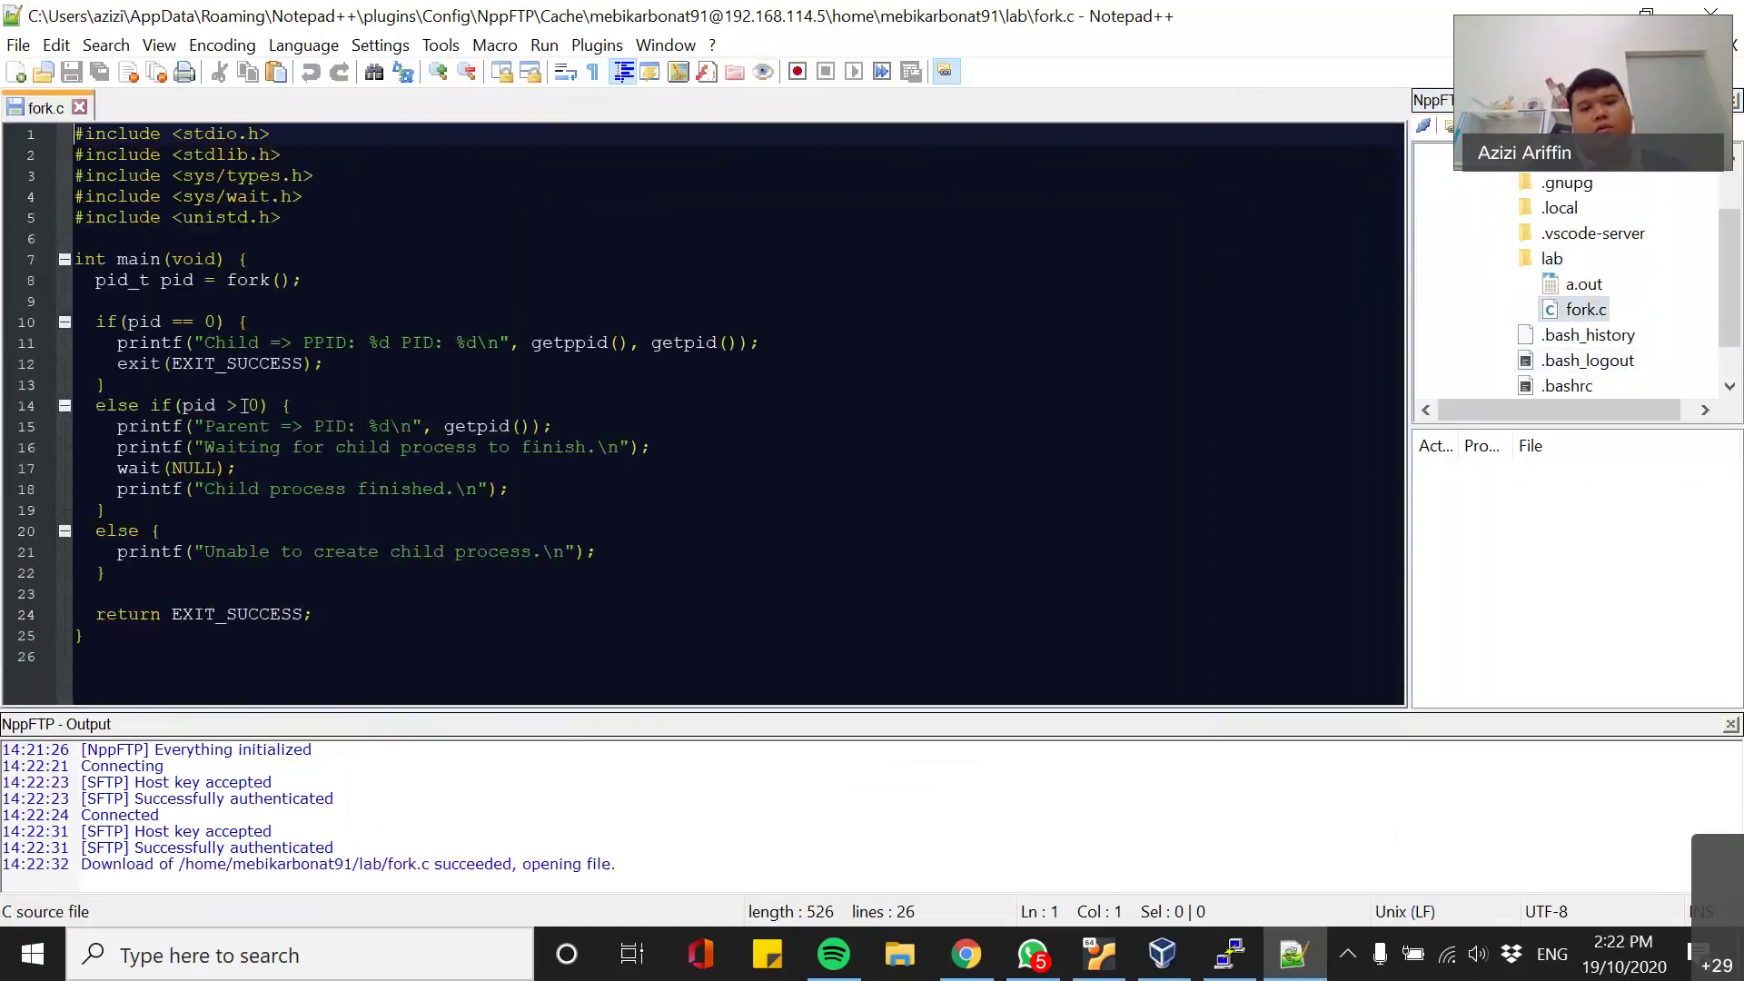
# - Minimise the PuTTY terminal, then Notepad++ with fork.c still open, revealing the desktop
pyautogui.click(1229, 954)
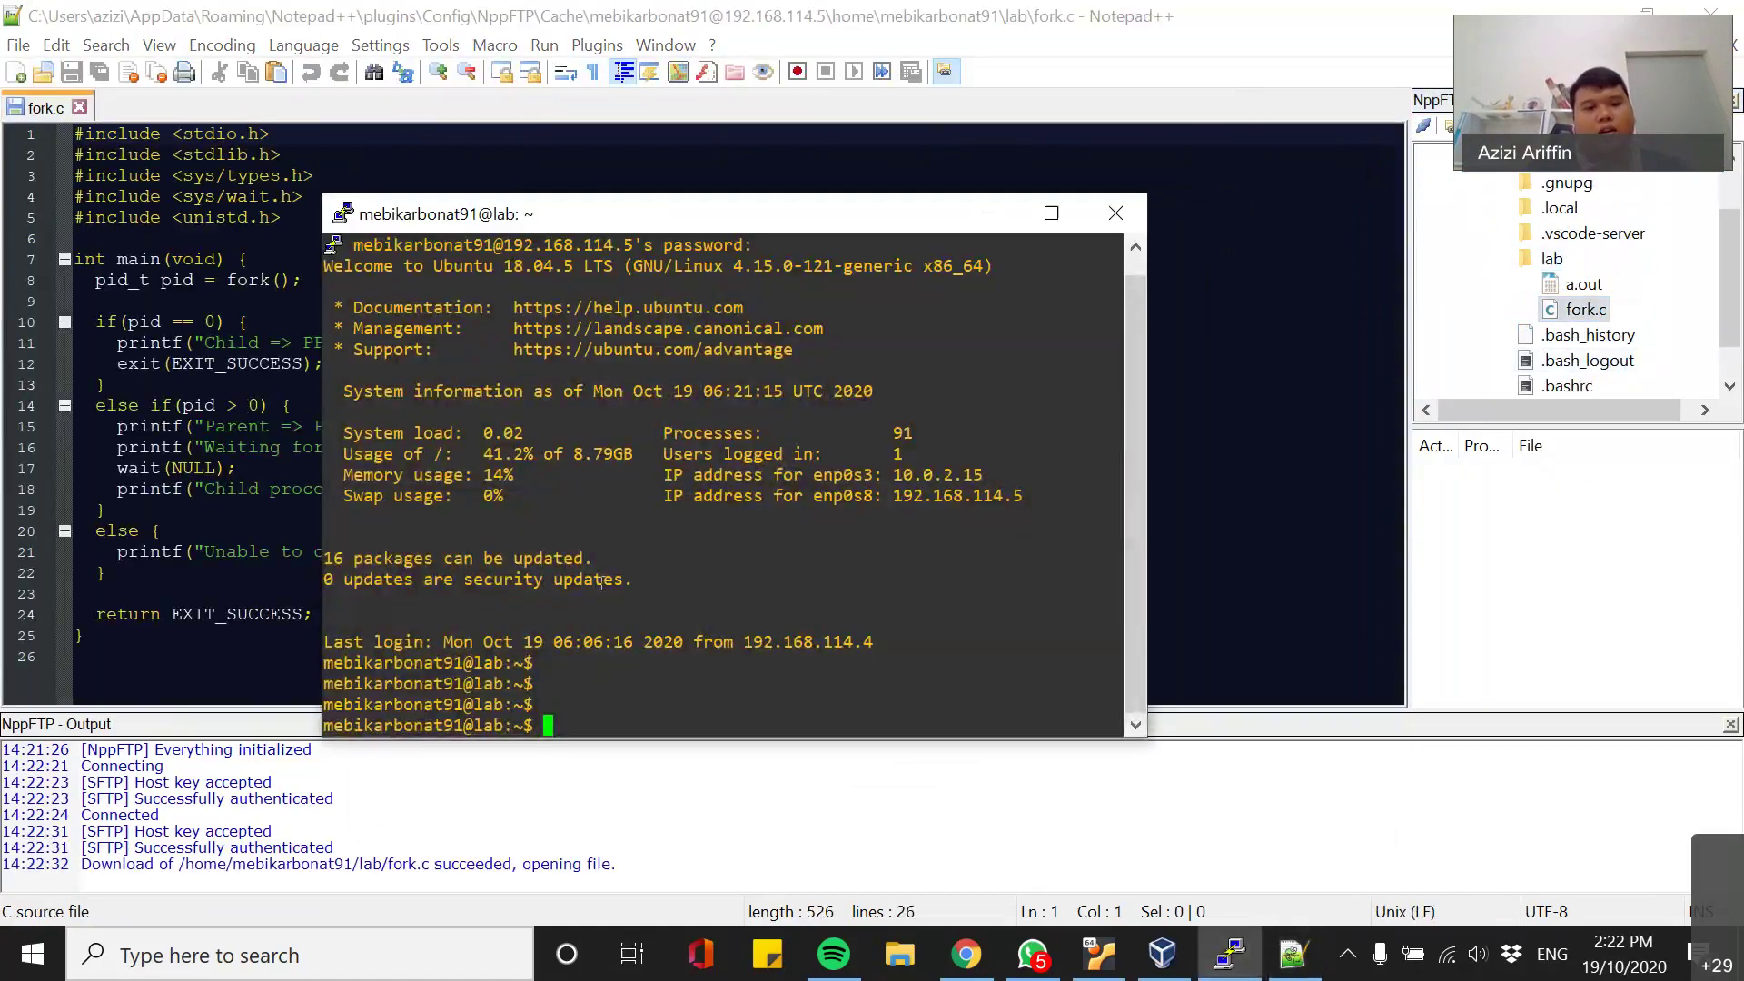
pyautogui.click(1231, 954)
pyautogui.click(376, 364)
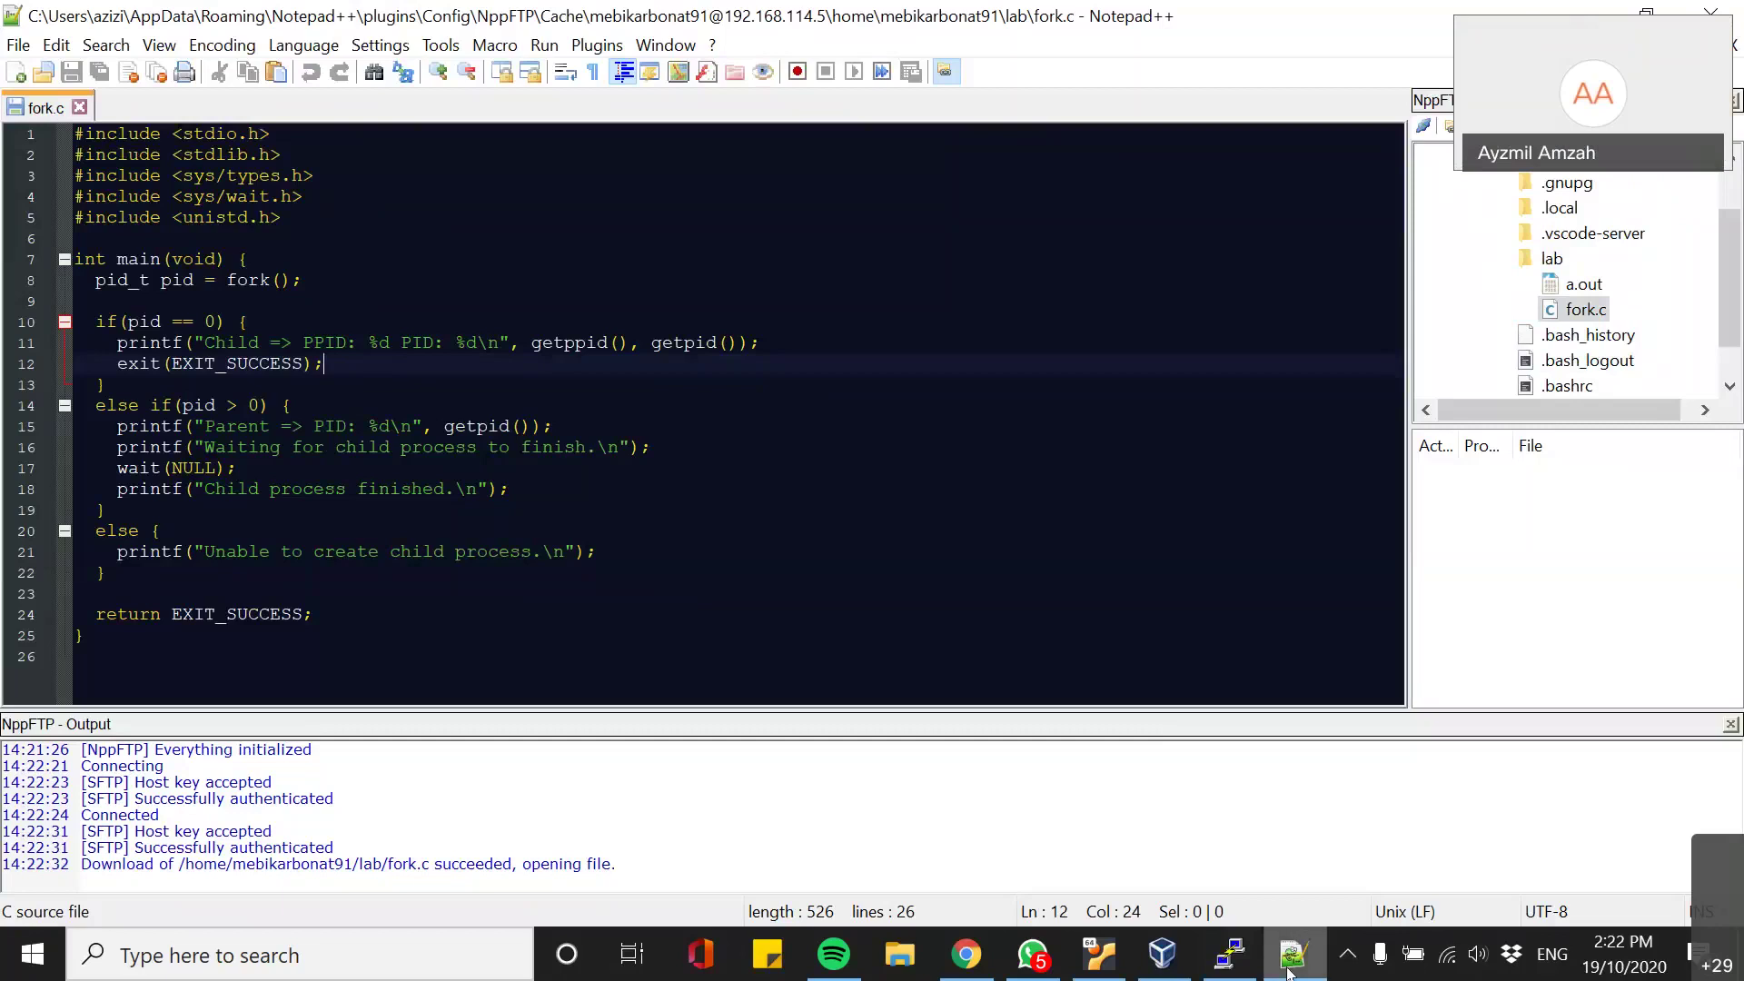
pyautogui.moveTo(1290, 970)
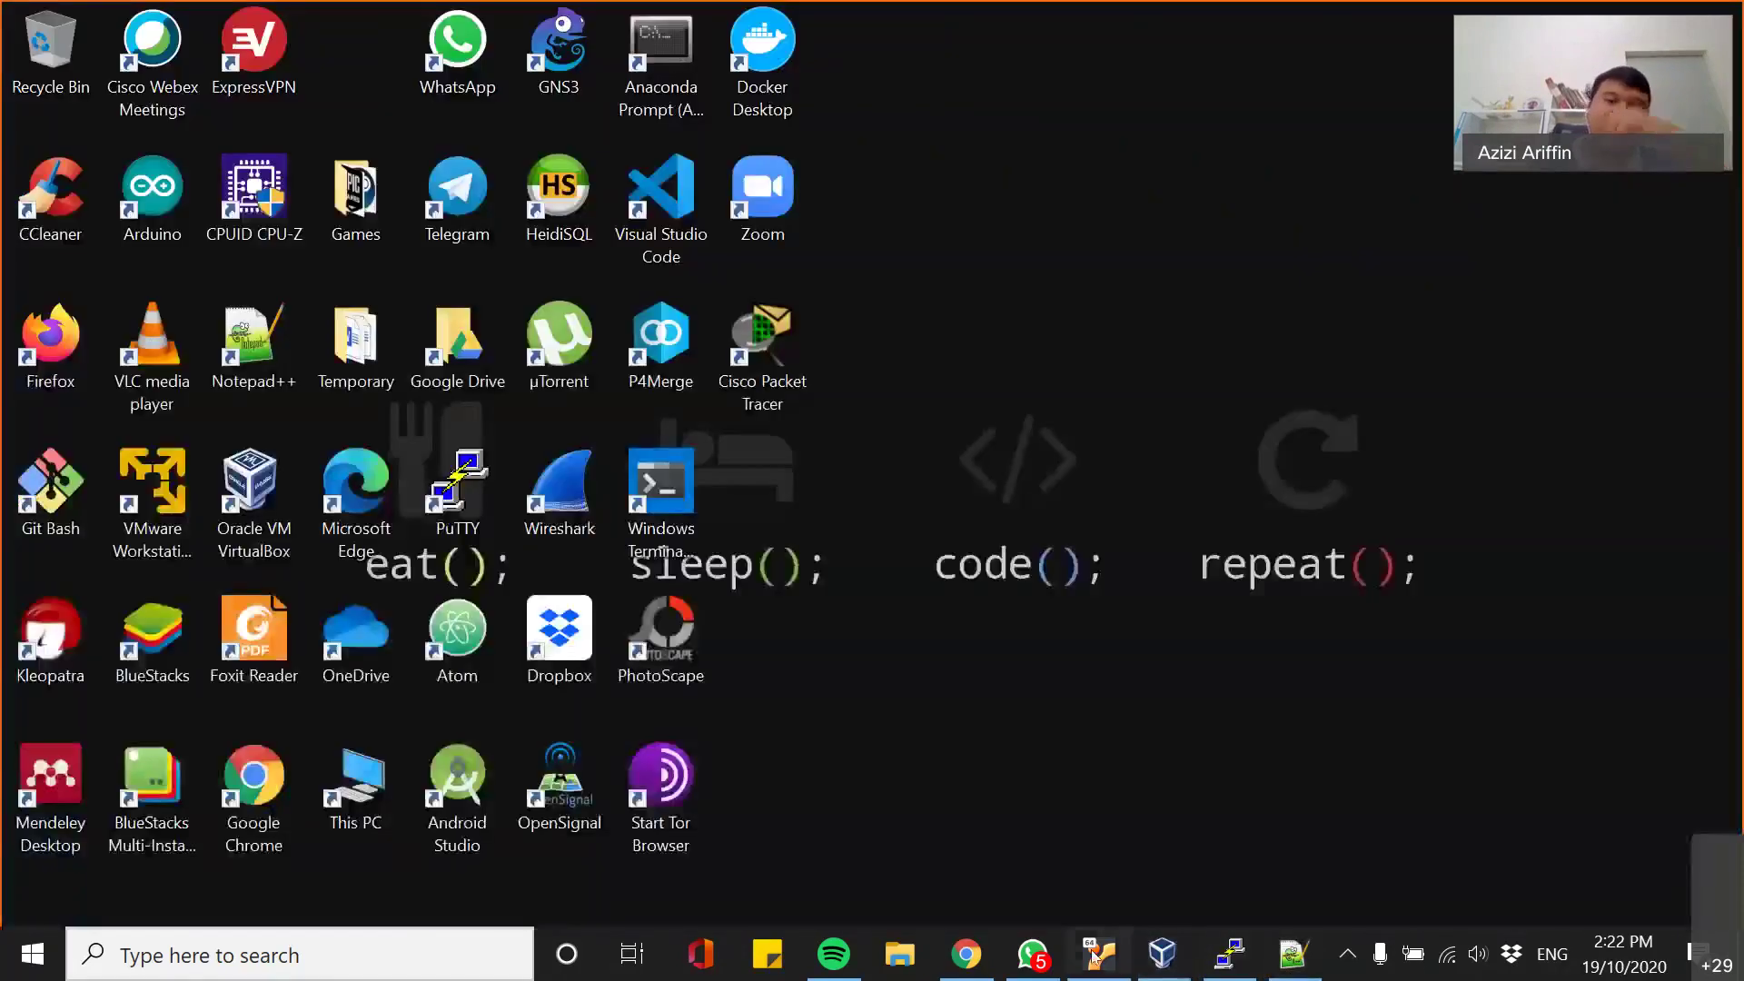
# - In the Lab VM console, run ifconfig to show the network interfaces
pyautogui.click(1095, 956)
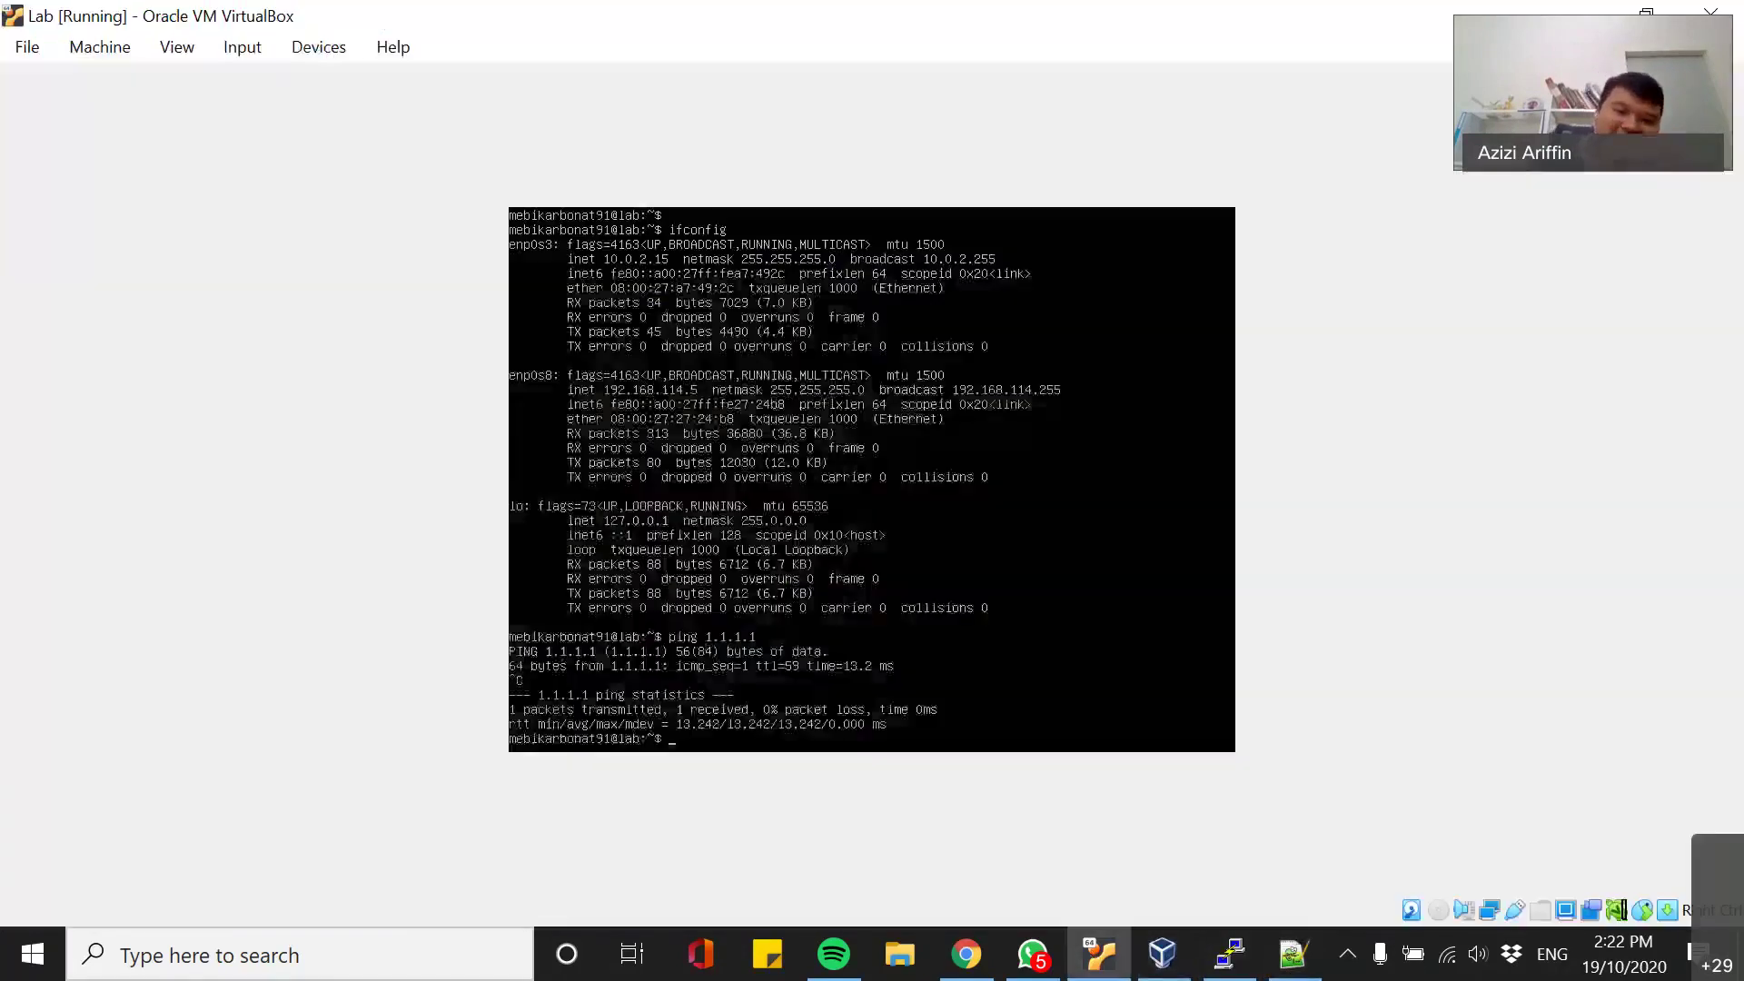
pyautogui.press('Return')
pyautogui.press('Return')
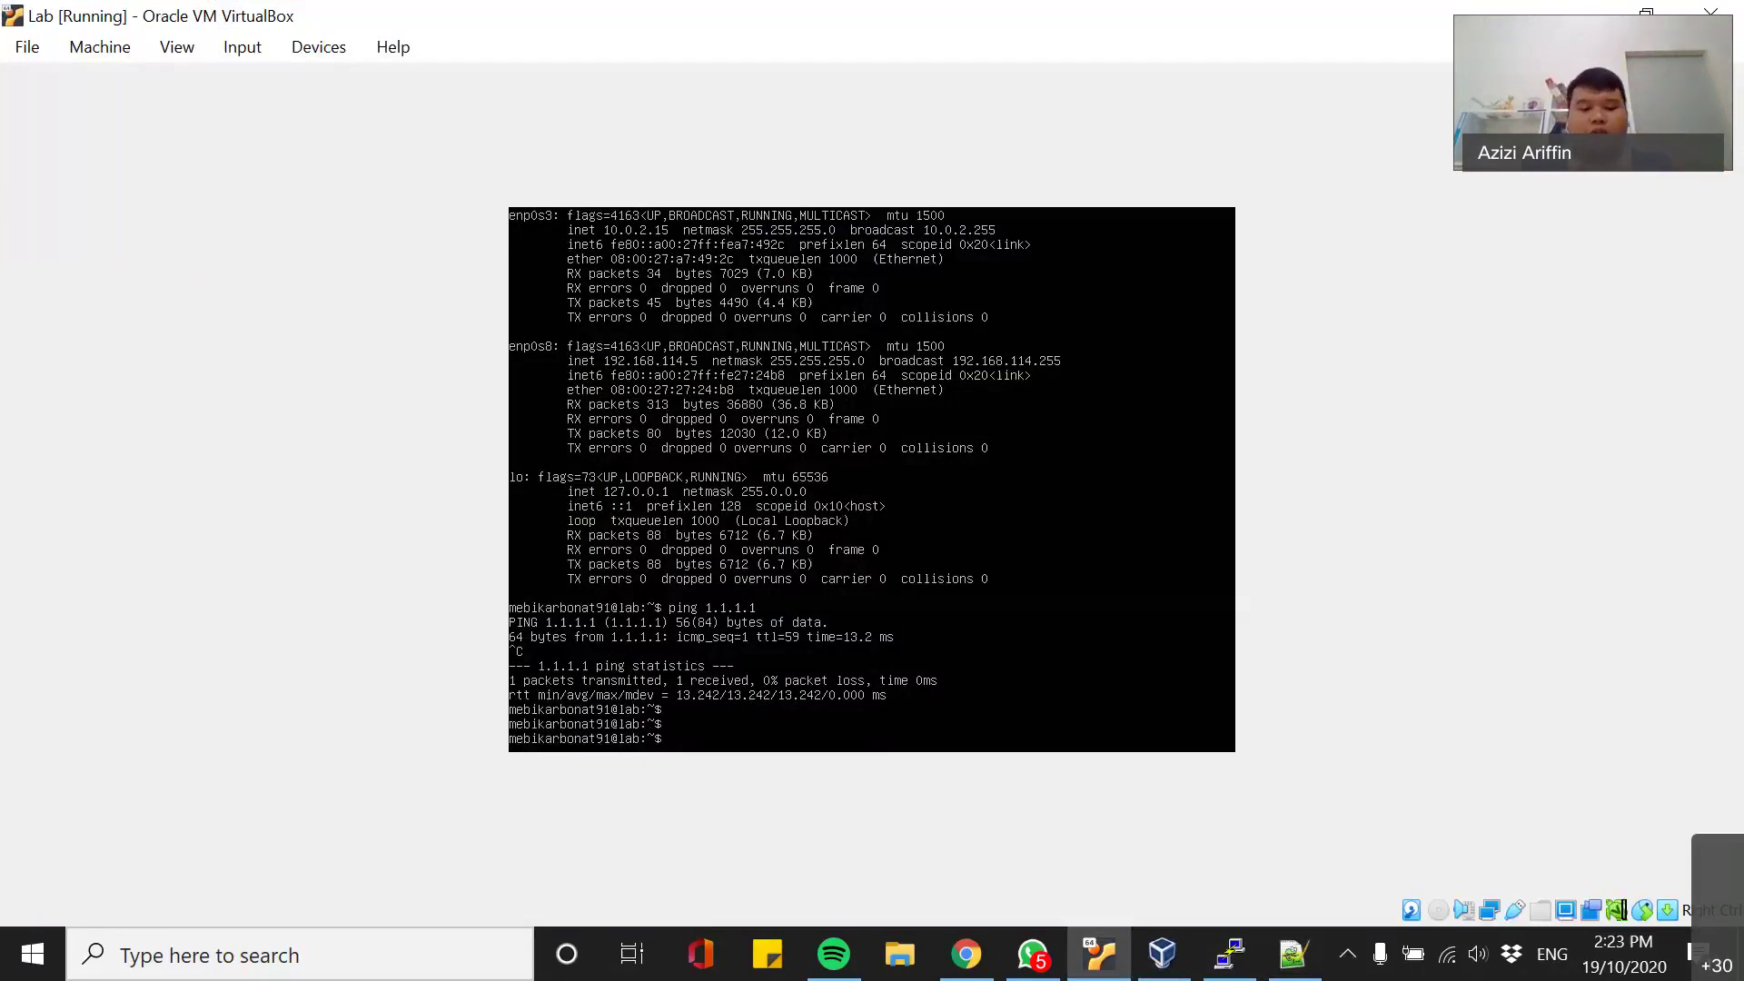
pyautogui.write('ifconfig')
pyautogui.press('Return')
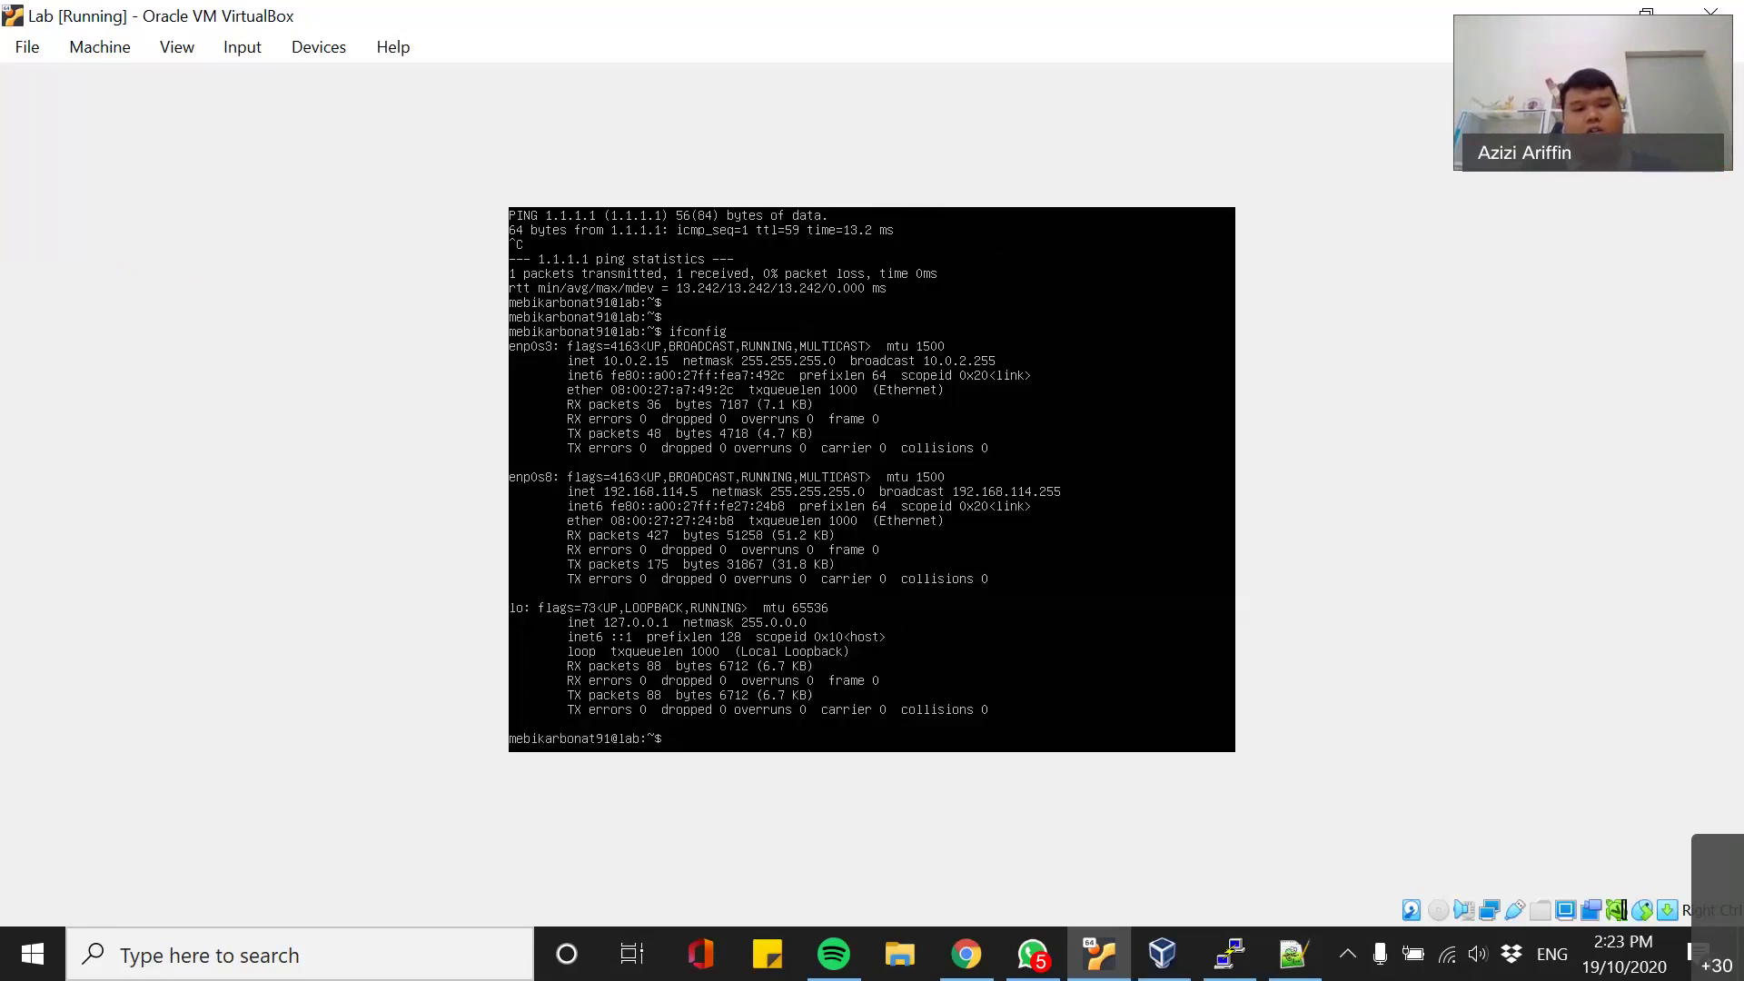
# - Change into /etc/netplan and list it, showing 00-installer-config.yaml
pyautogui.write('cd /etc/net')
pyautogui.press('Tab')
pyautogui.press('Return')
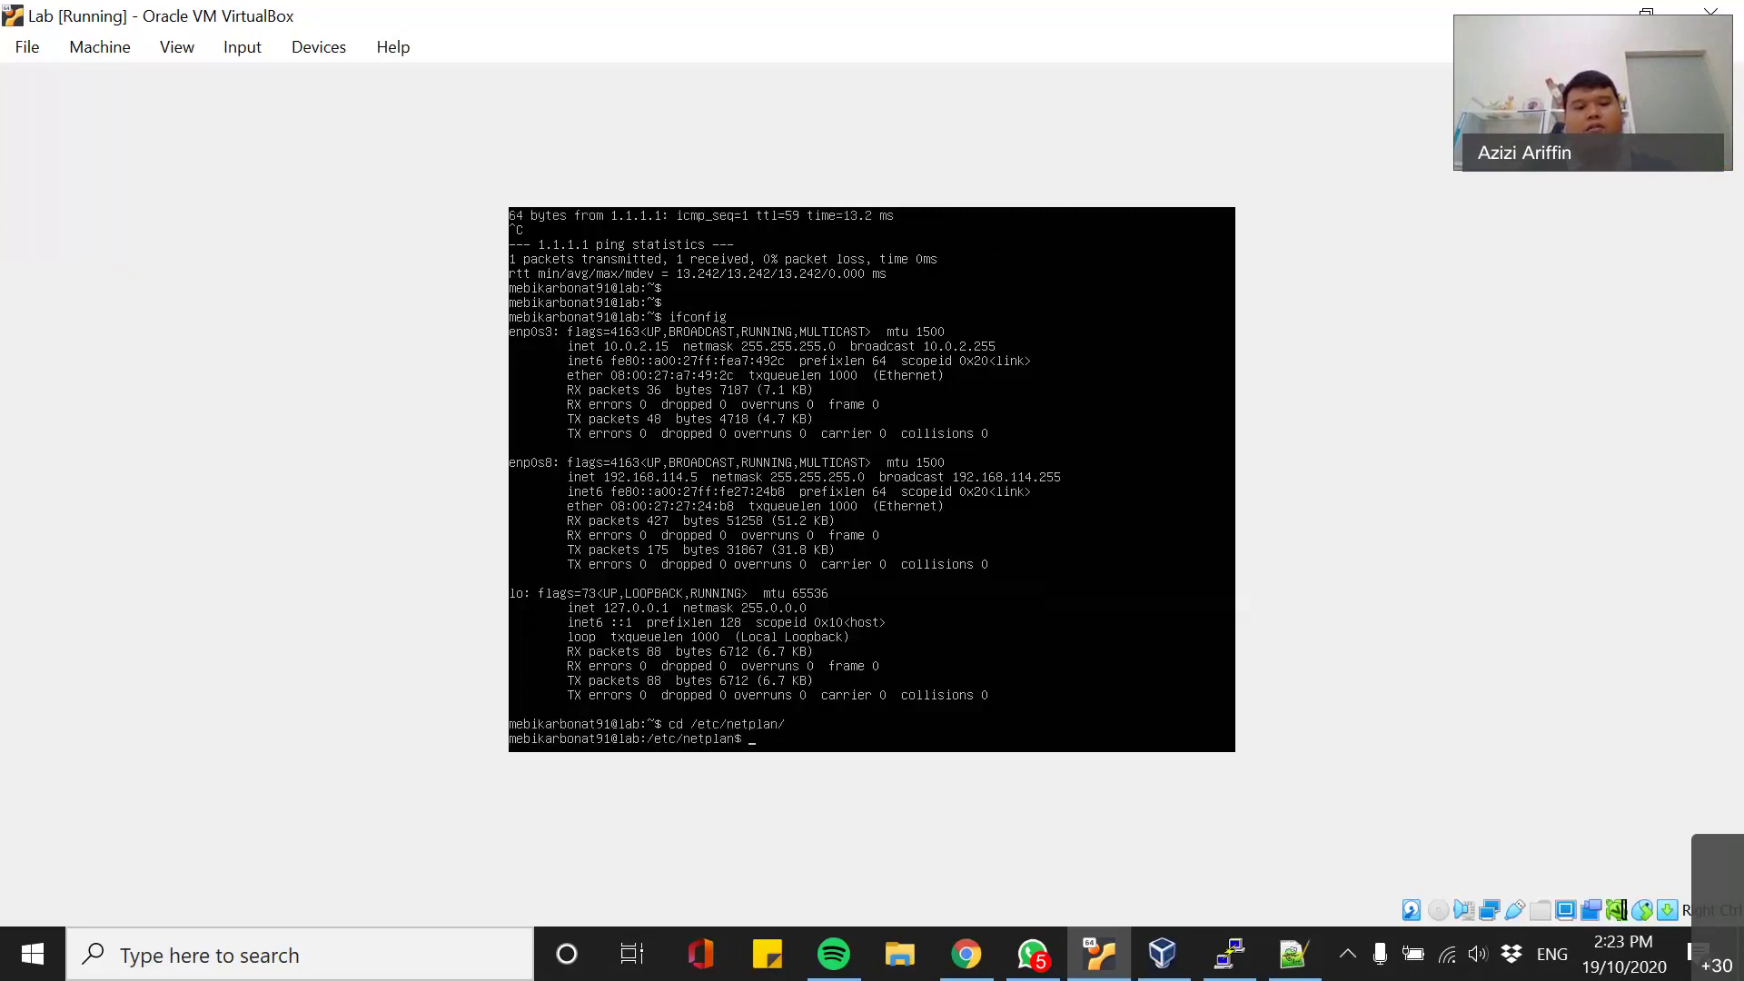
pyautogui.write('ls')
pyautogui.press('Return')
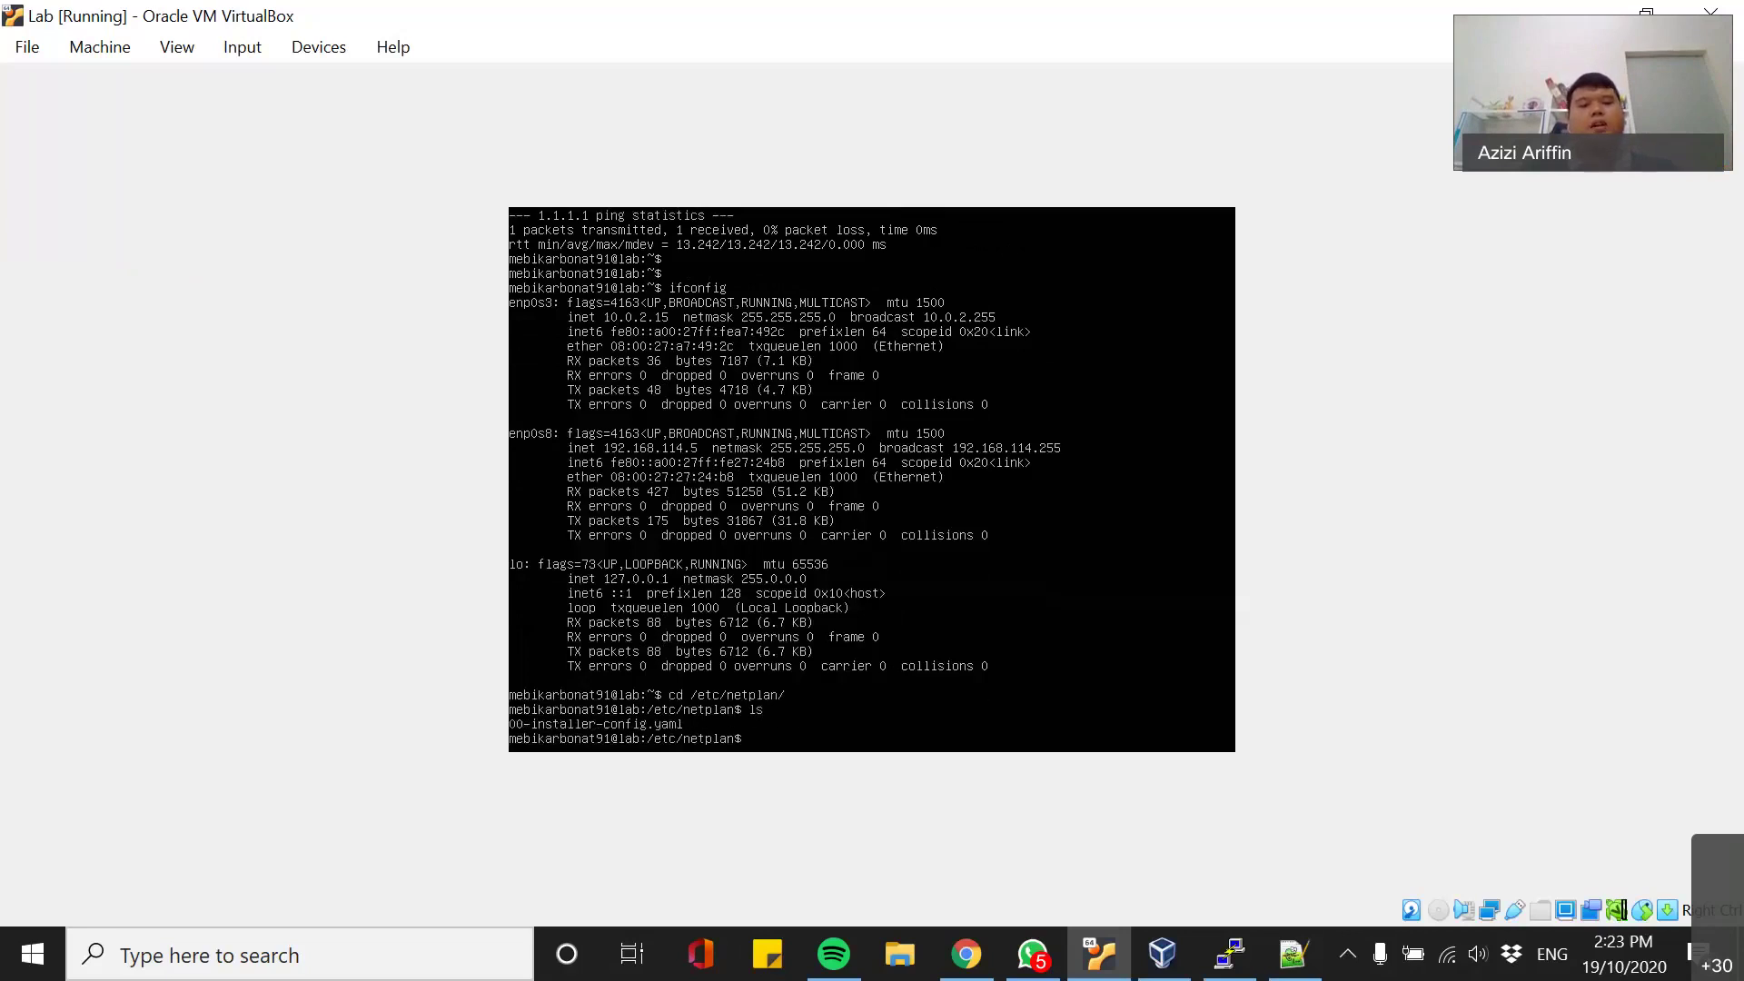